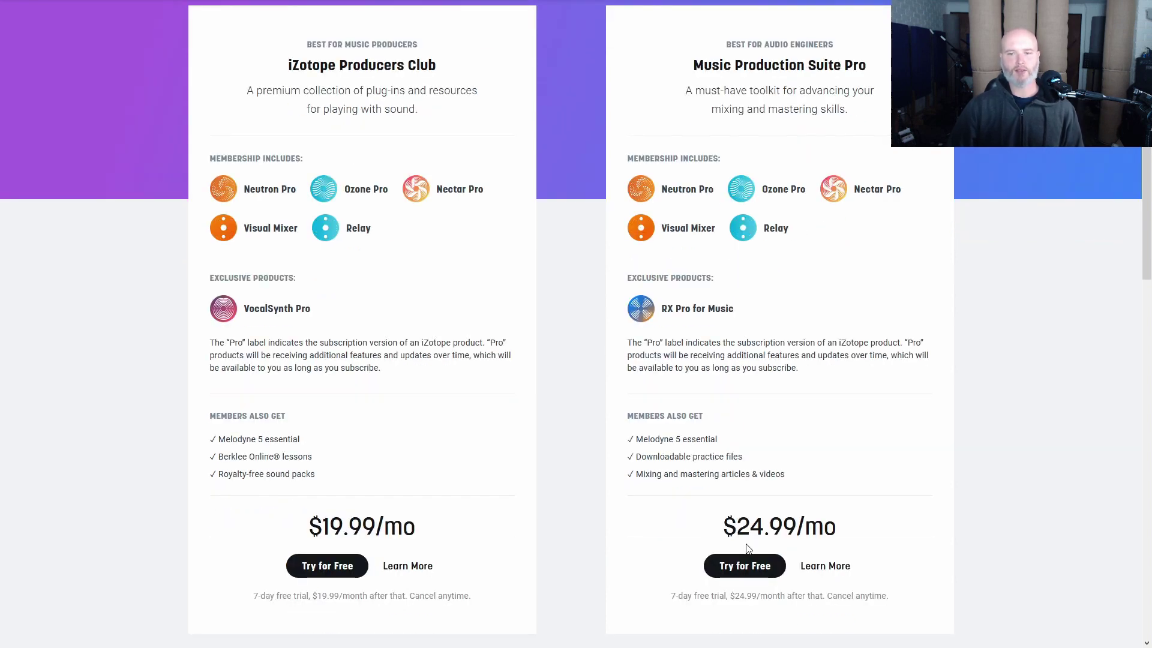
Step: Compare the iZotope Producers Club and Music Production Suite Pro membership plans and their monthly prices
scroll(714, 510, "down", 2)
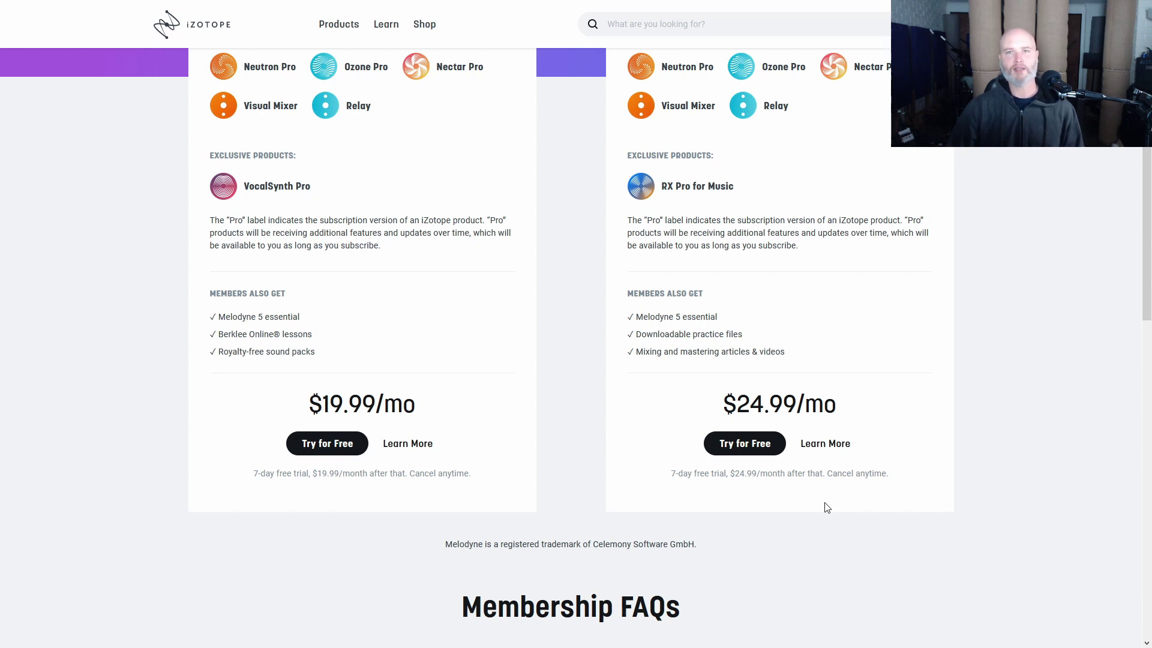
scroll(826, 507, "down", 4)
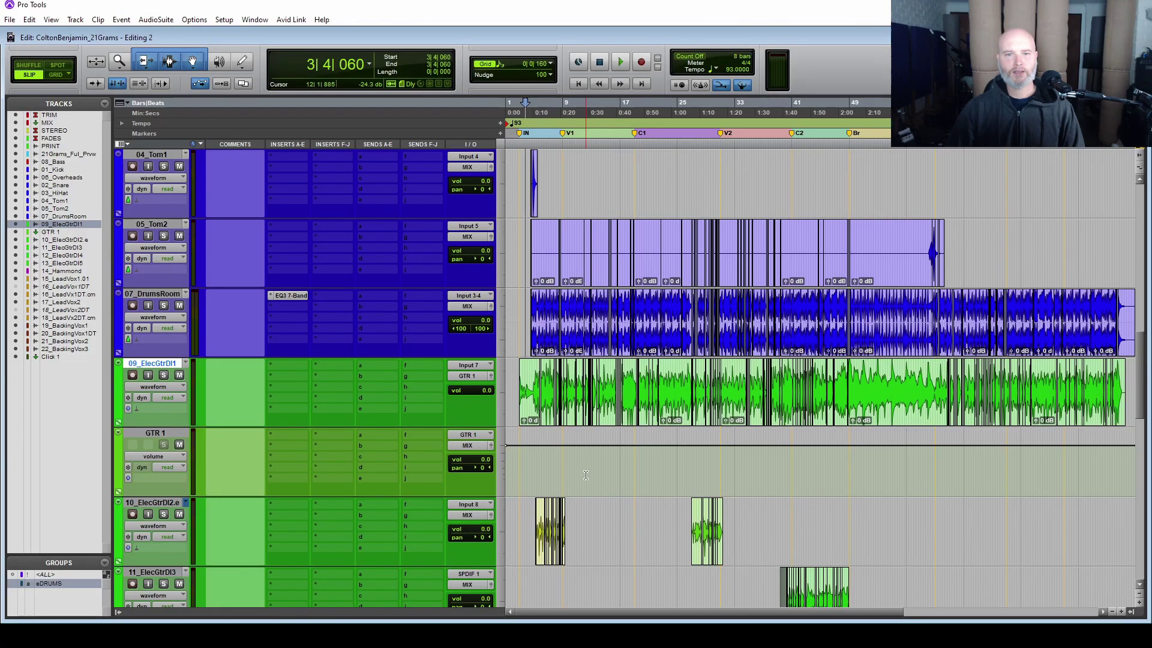
Step: Examine the session's bass, drum, guitar, Hammond and vocal tracks and the MV2 settings on the snare track
scroll(586, 476, "up", 5)
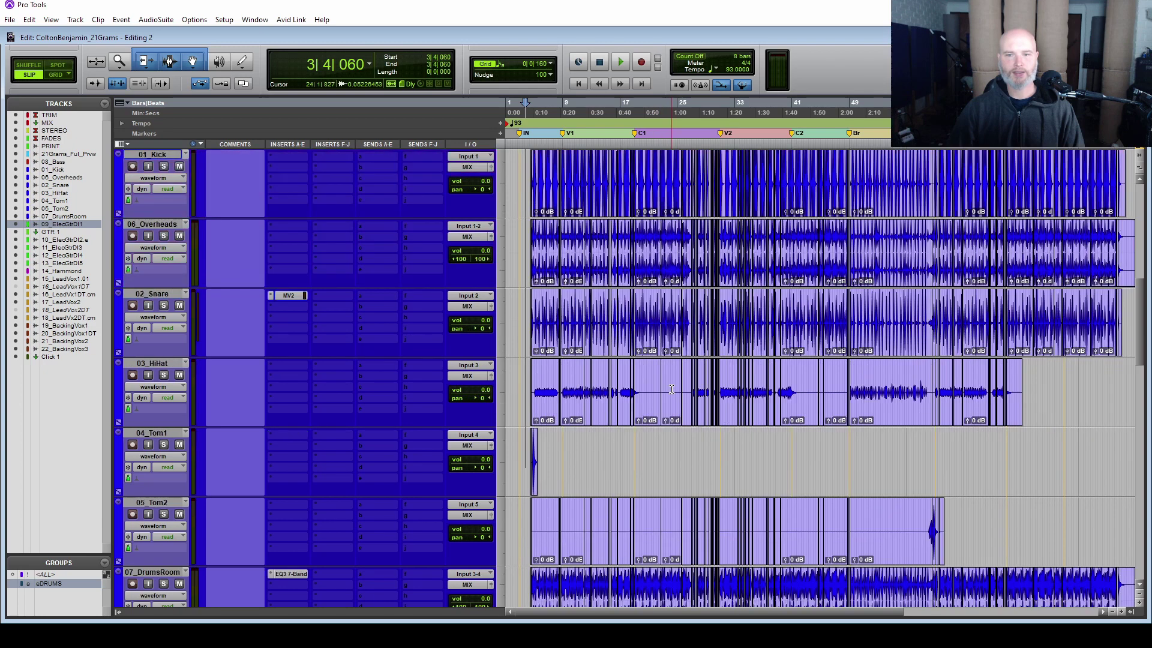
scroll(665, 359, "down", 10)
scroll(733, 484, "down", 5)
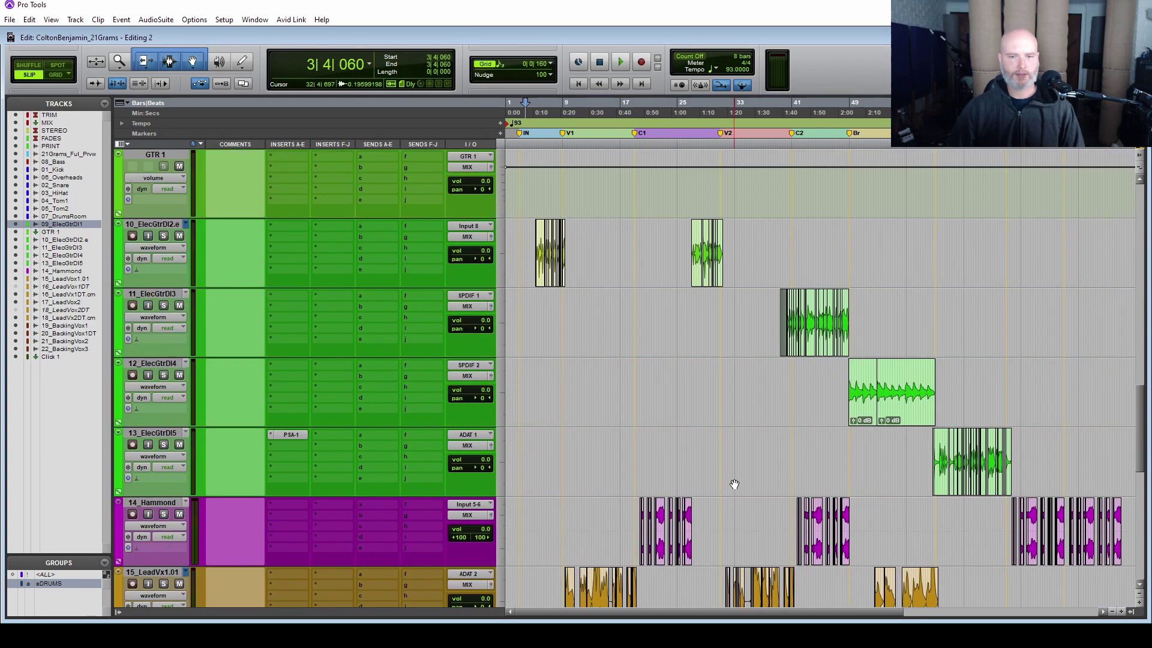
scroll(752, 481, "down", 4)
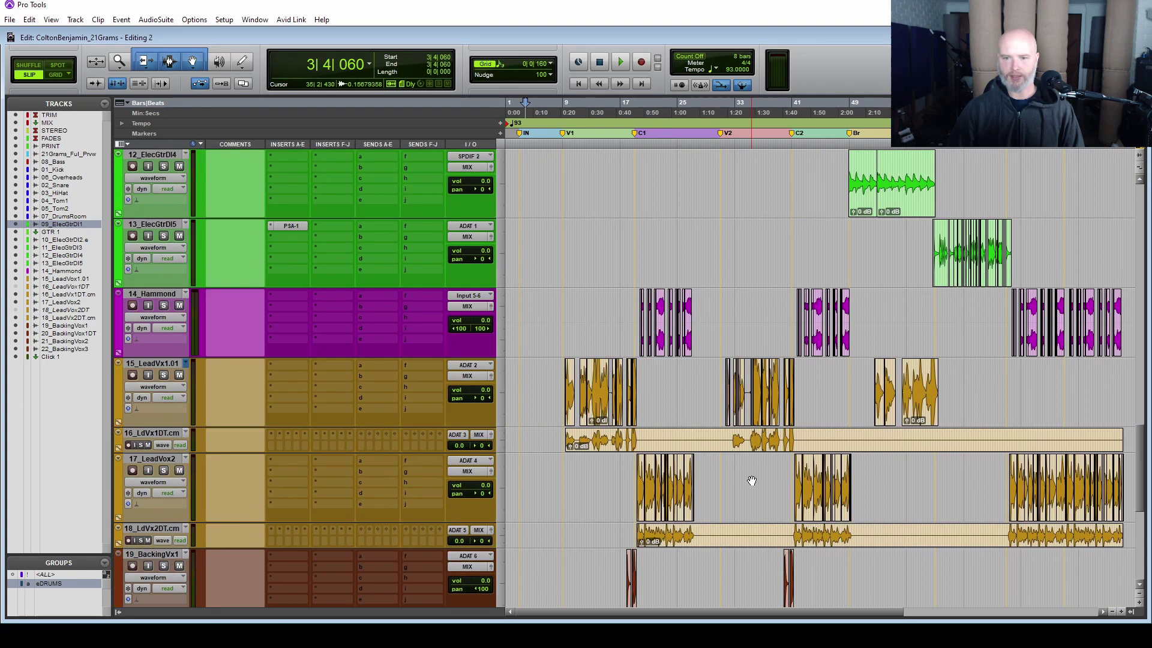
scroll(719, 456, "up", 15)
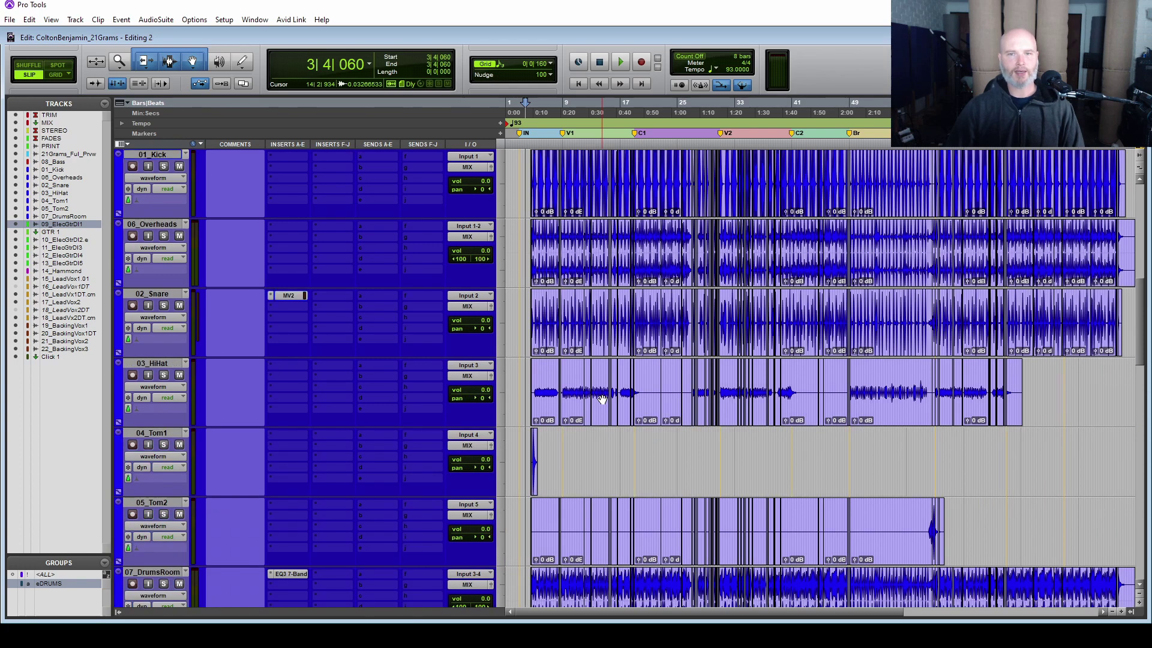
scroll(602, 399, "up", 3)
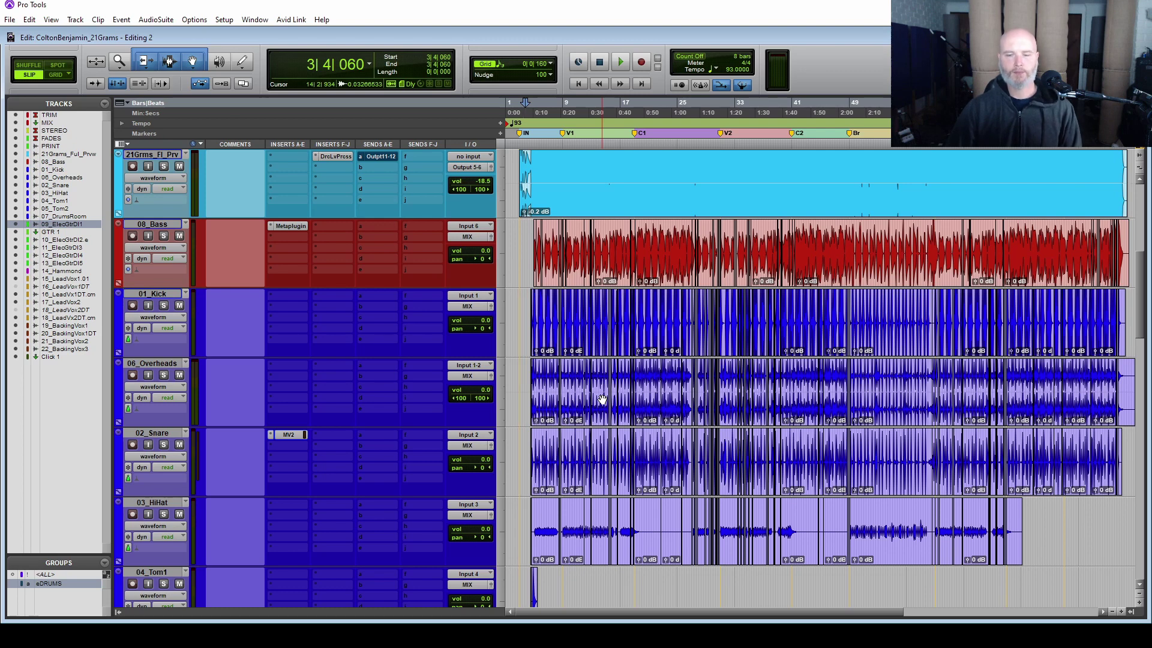
scroll(602, 399, "down", 8)
scroll(602, 399, "down", 9)
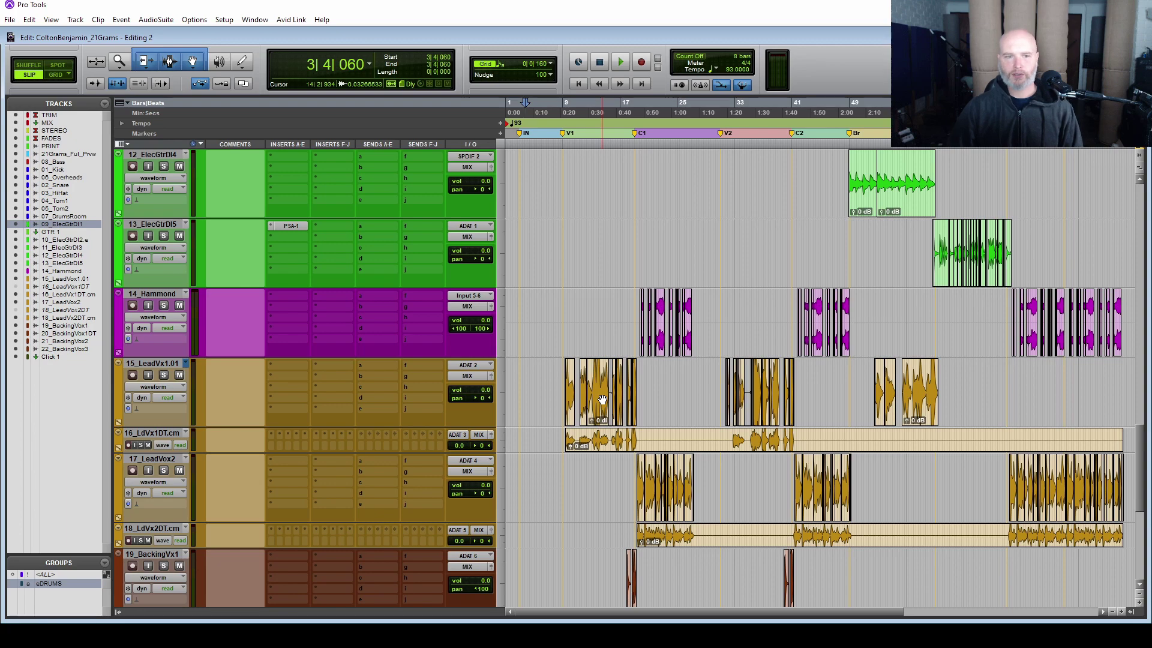
scroll(602, 399, "up", 15)
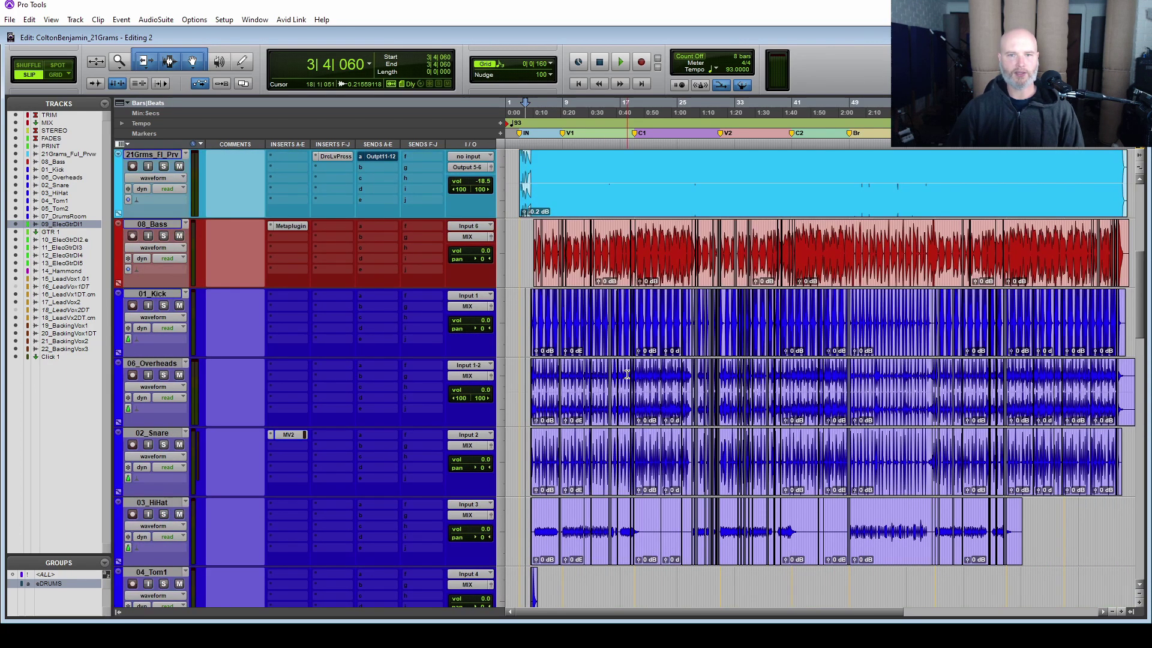
left_click(292, 435)
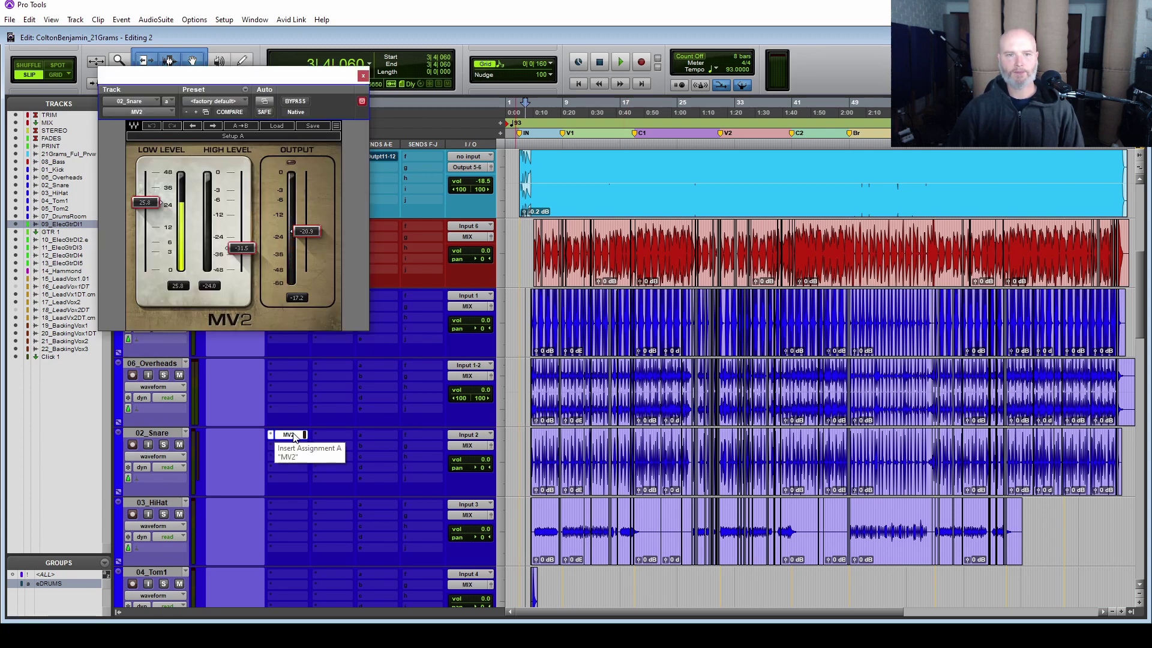
left_click(293, 436)
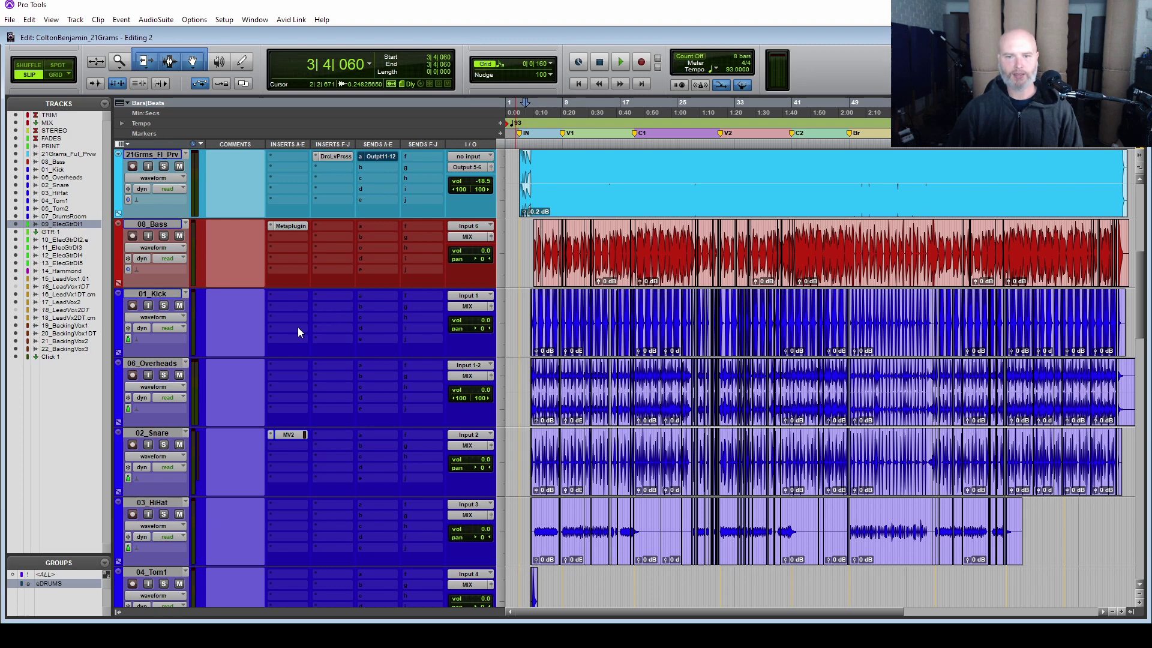
Step: Move the 06_Overheads track above the 01_Kick track
scroll(292, 302, "down", 2)
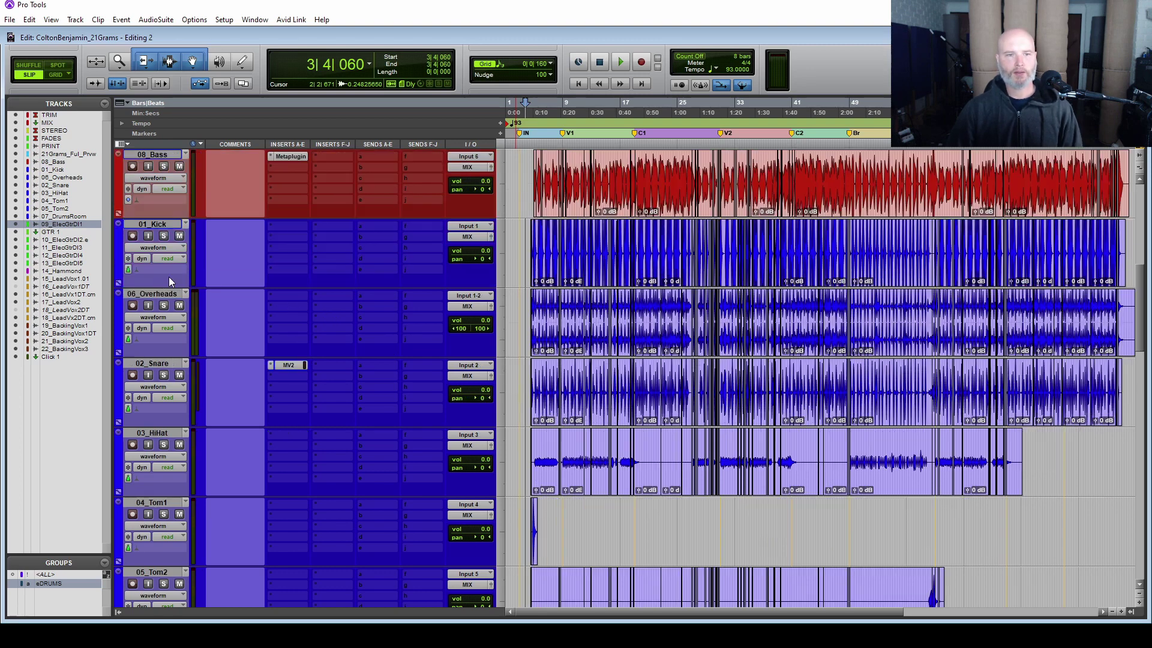
left_click(152, 294)
left_click_drag(152, 300, 196, 242)
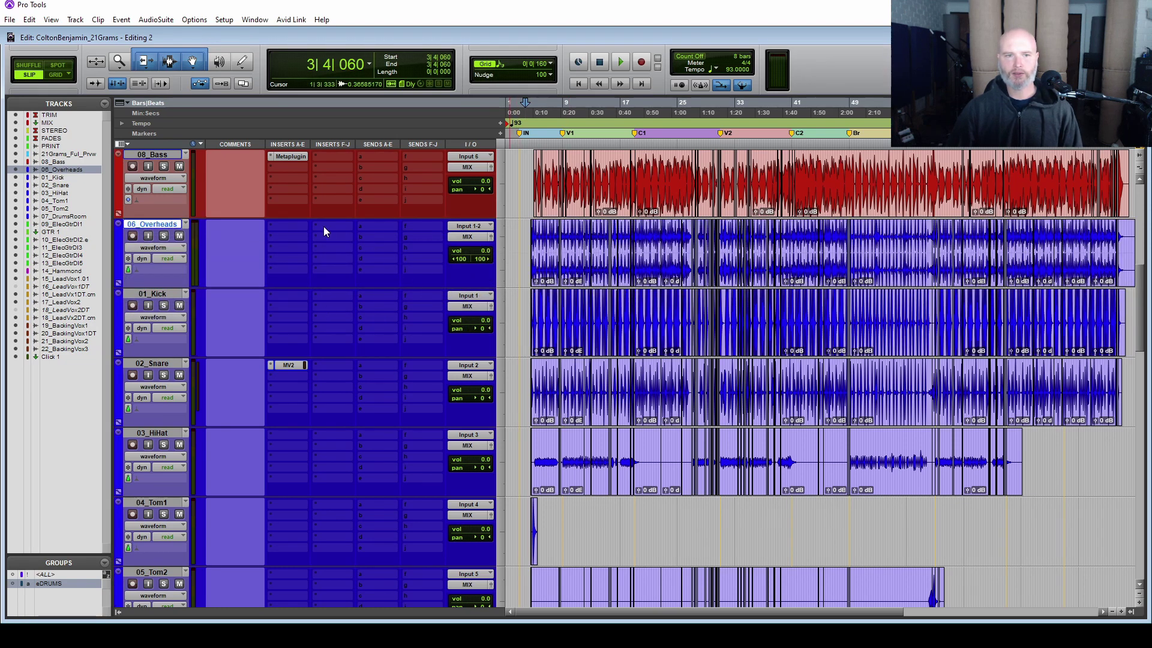
Step: Pan the 02_Snare track hard left to 100 and the left channel of 06_Overheads hard right to 100
left_click_drag(480, 403, 456, 403)
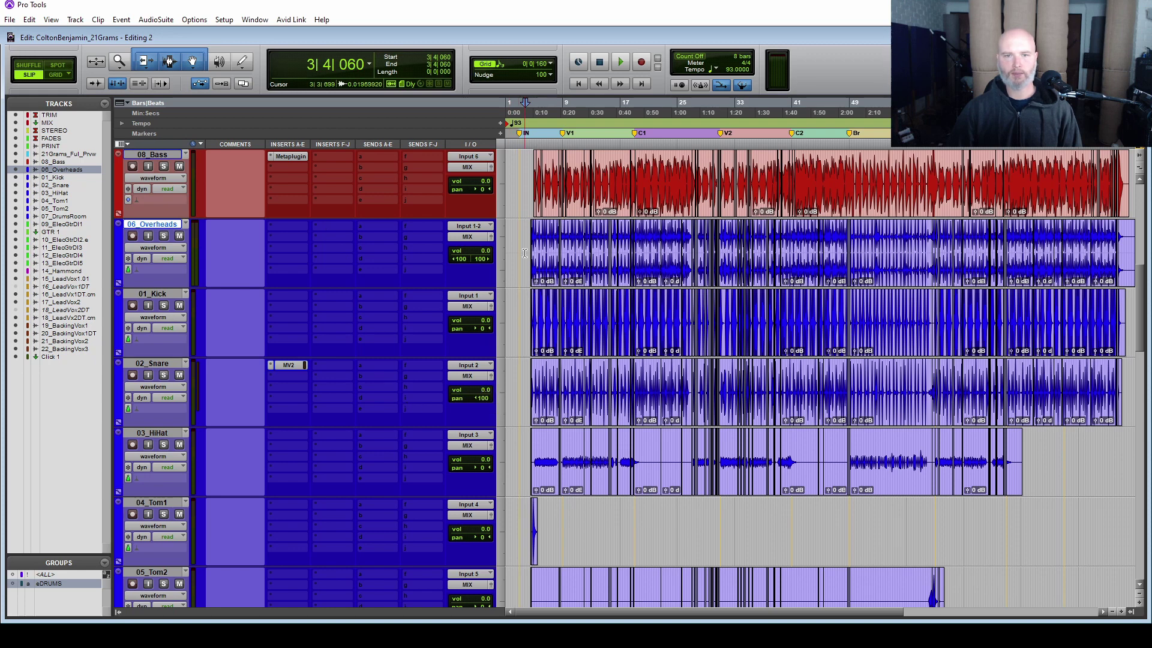
left_click_drag(457, 265, 483, 265)
Step: Disable the DRUMS edit group and solo only the 06_Overheads and 02_Snare tracks
left_click(163, 236)
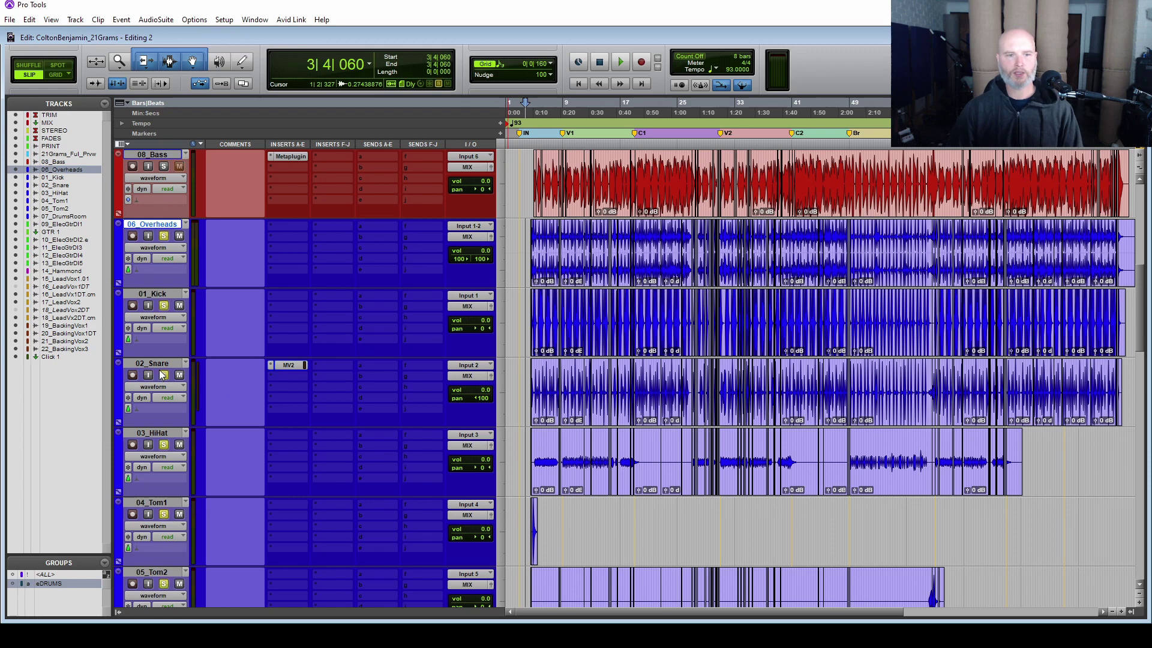
left_click(51, 583)
left_click(164, 237)
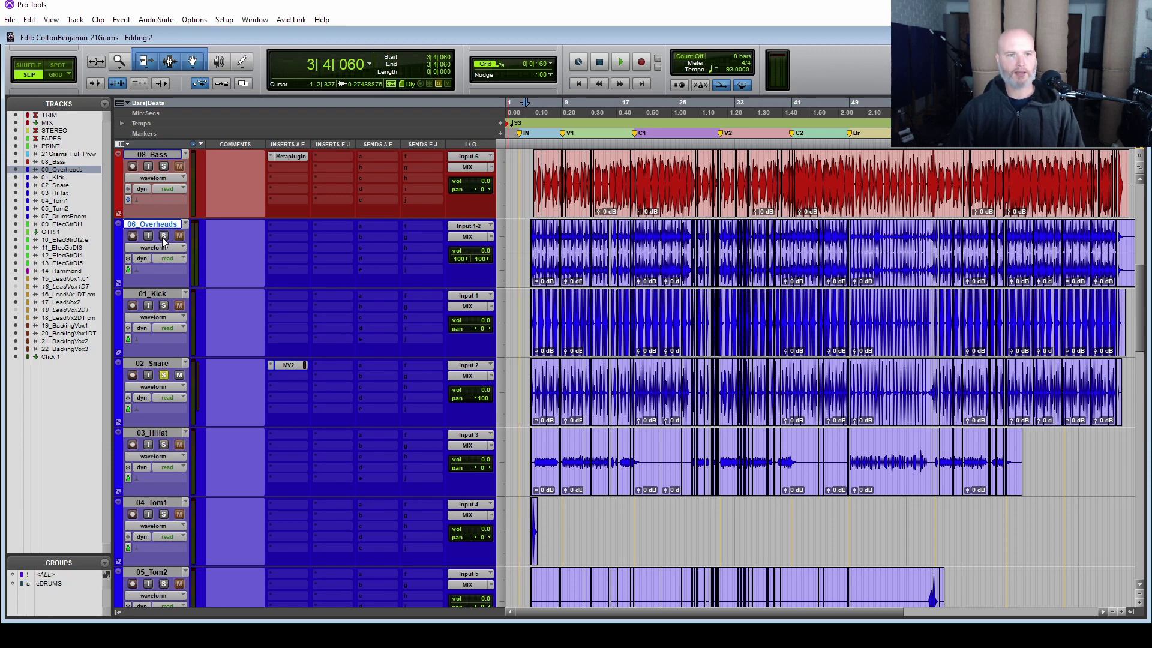
left_click(164, 236)
Step: Inspect the Dirac Live Processor and Tonal Balance Control on the STEREO track, viewing the target list and the Broad display
scroll(449, 292, "up", 8)
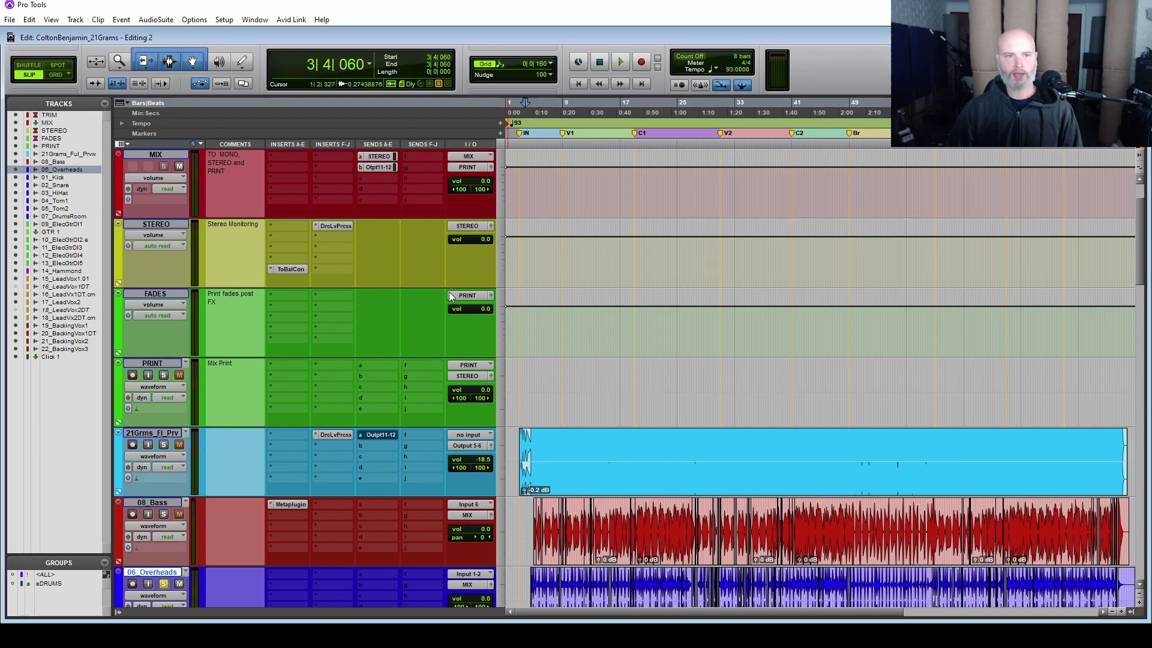
left_click(336, 296)
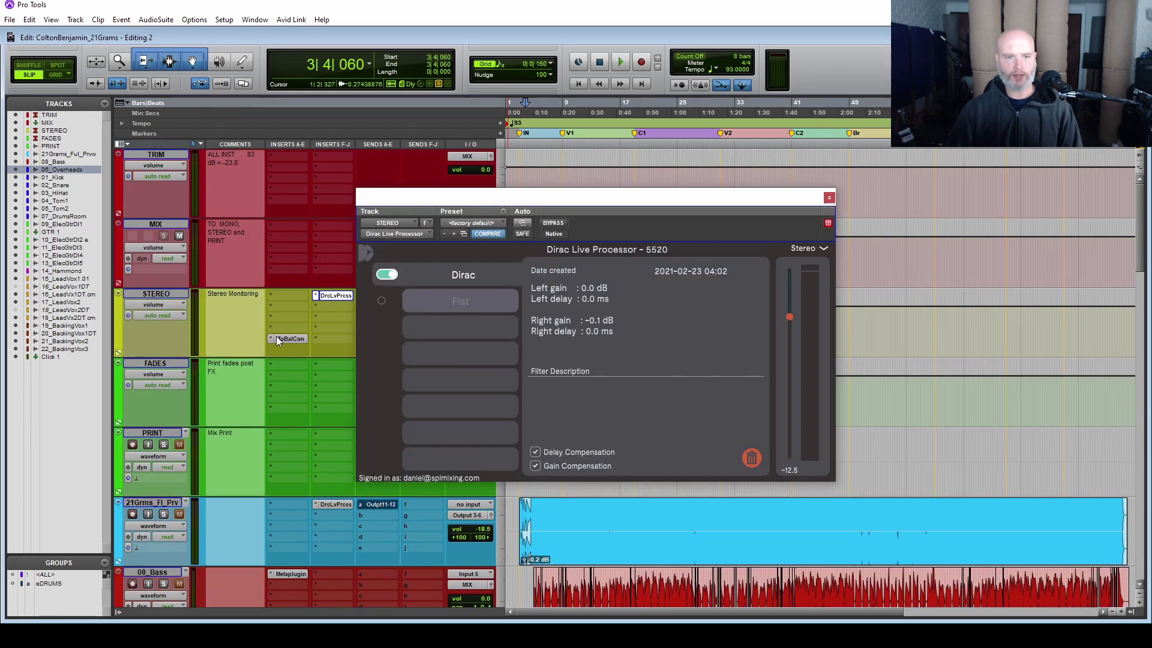
left_click(287, 338)
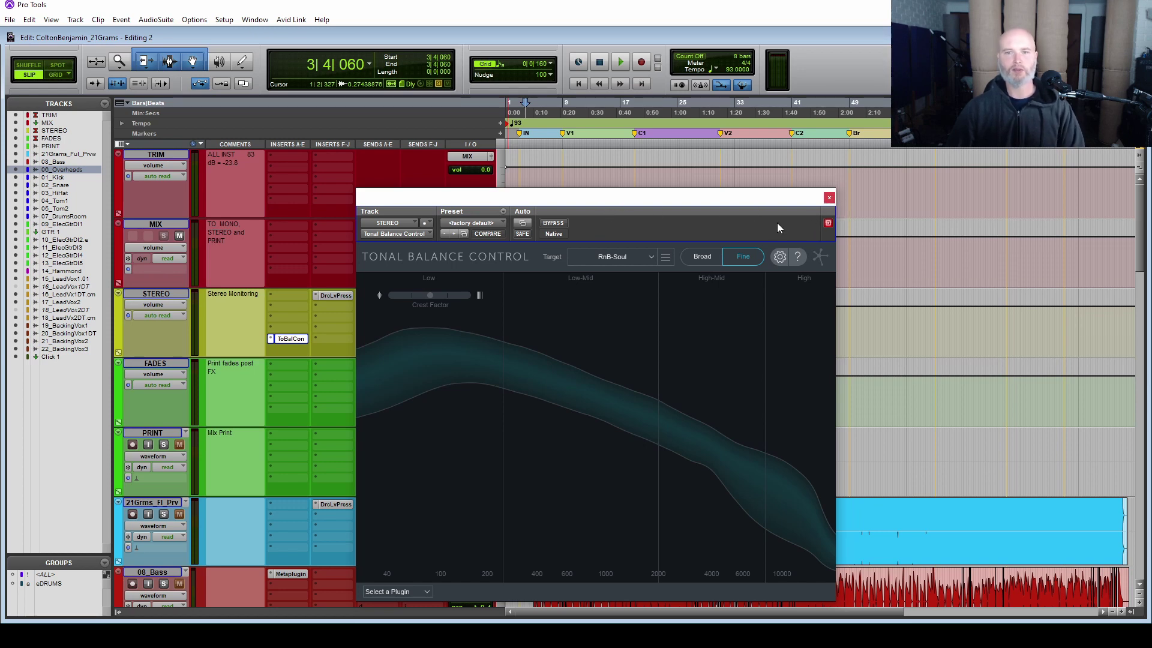
left_click(639, 258)
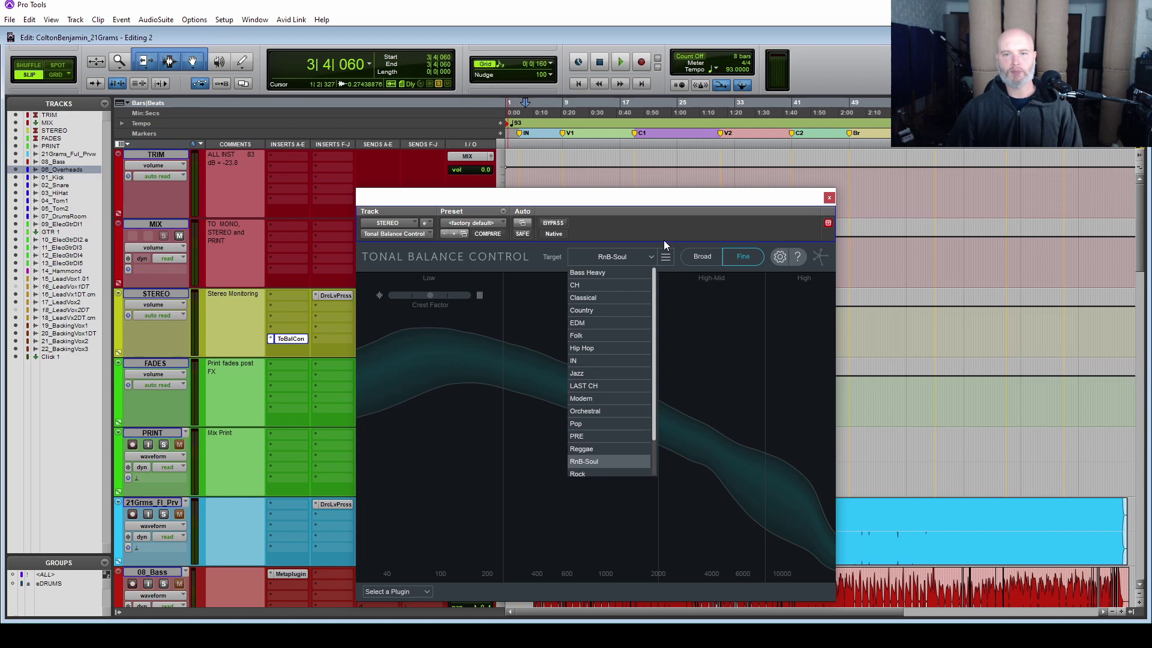
left_click(702, 256)
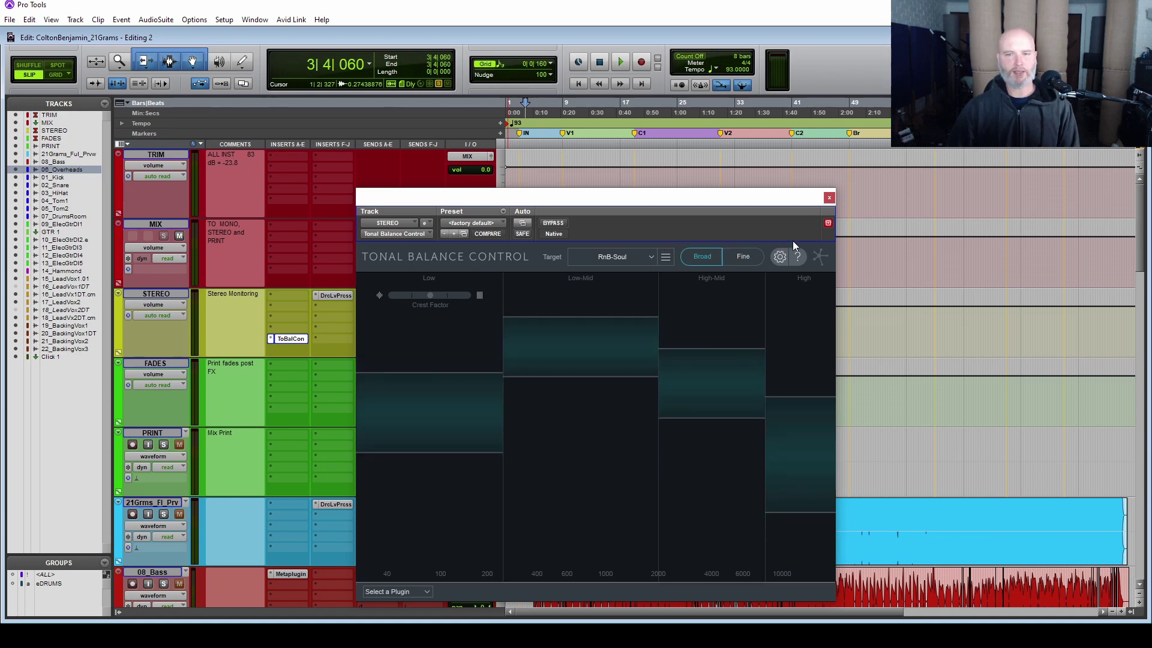
left_click(830, 198)
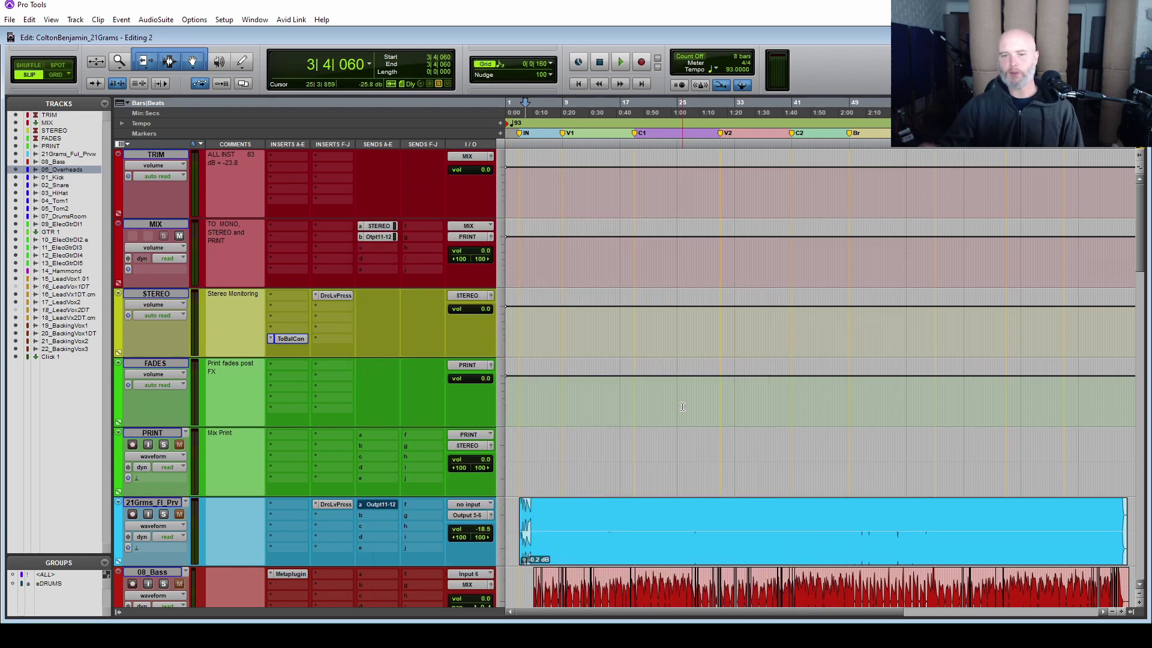
Step: Insert the stereo Correlometer plug-in in slot F of the MIX track, then enlarge and reposition its window
left_click(324, 226)
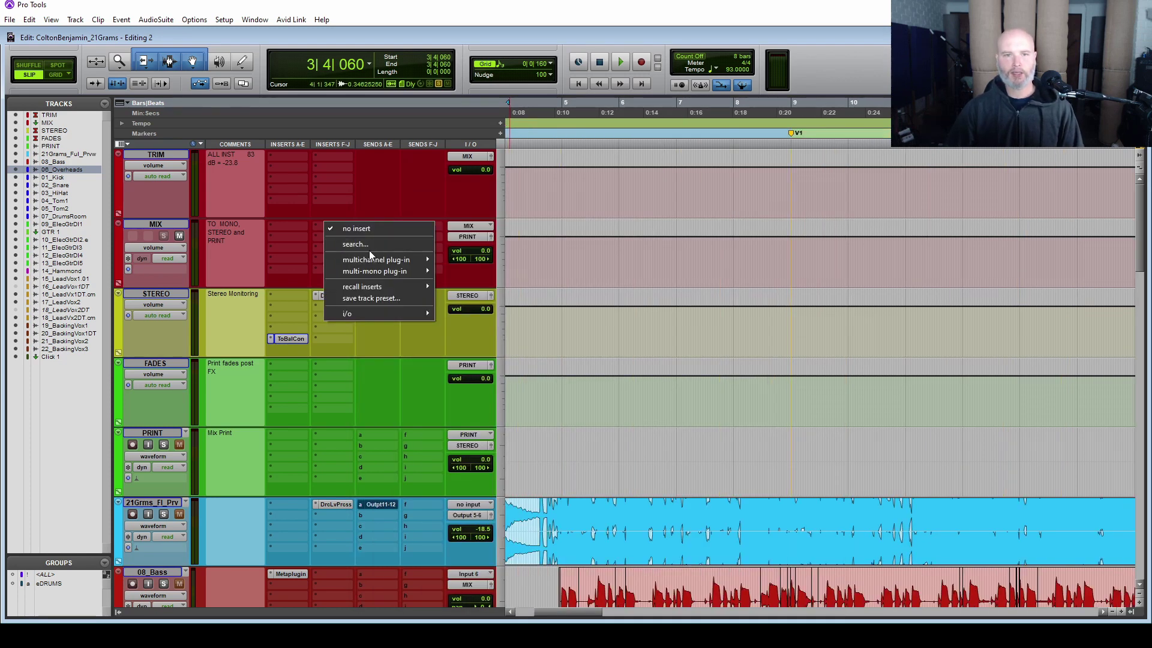
mouse_move(420, 259)
mouse_move(525, 223)
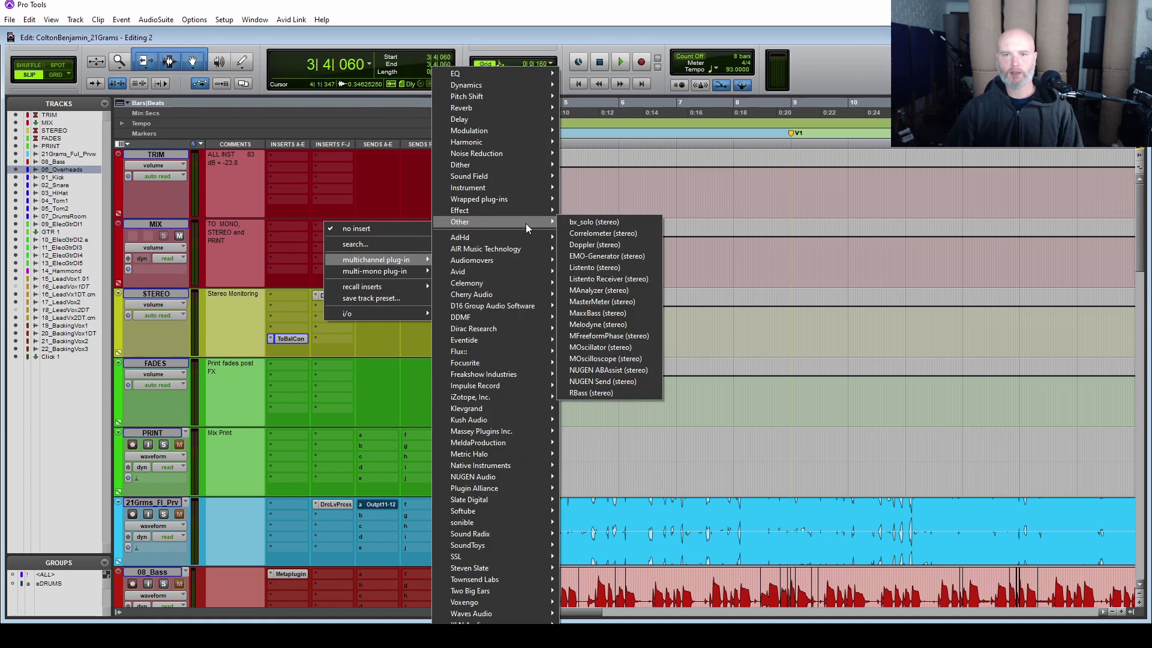
left_click(605, 233)
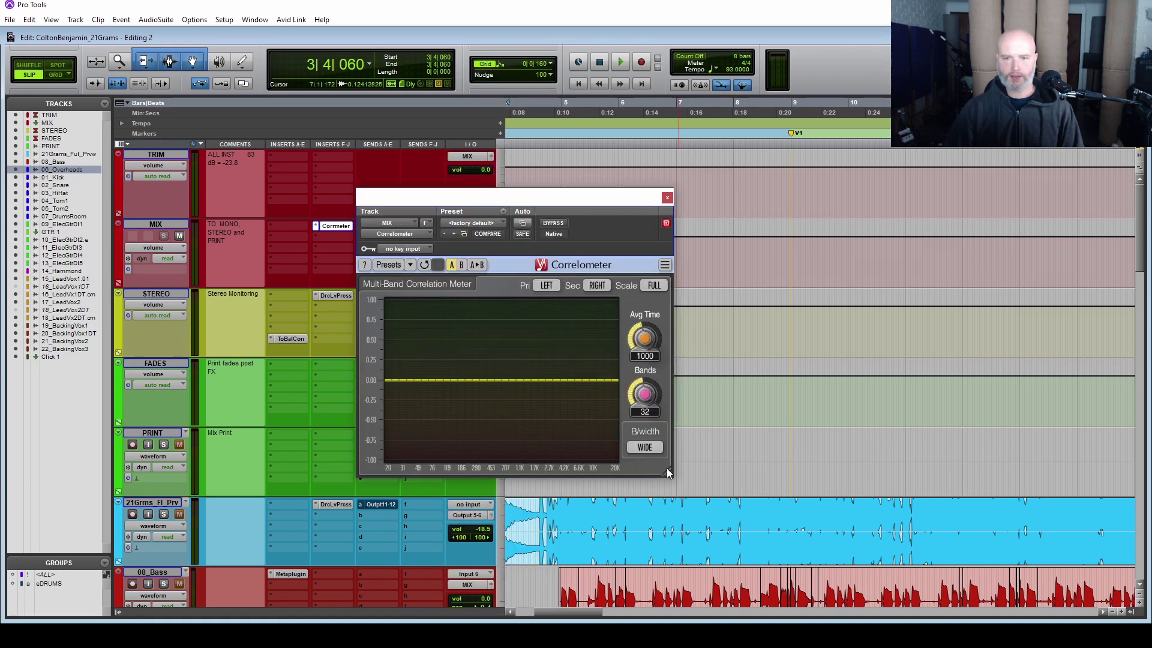
left_click_drag(675, 478, 877, 568)
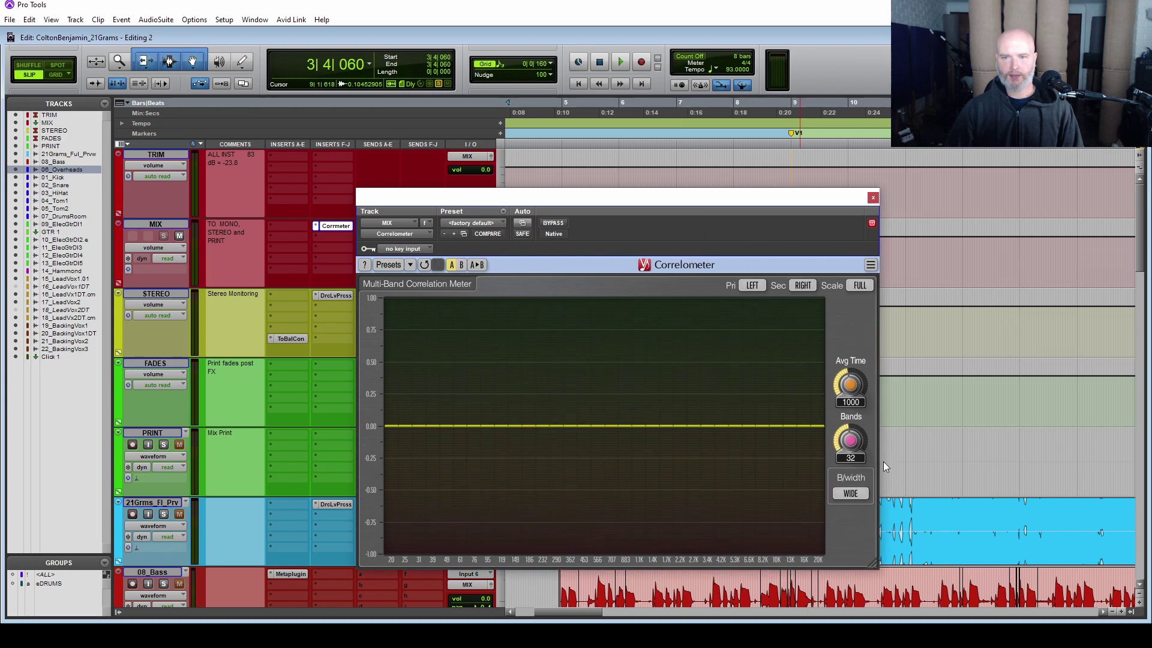
left_click_drag(638, 197, 664, 108)
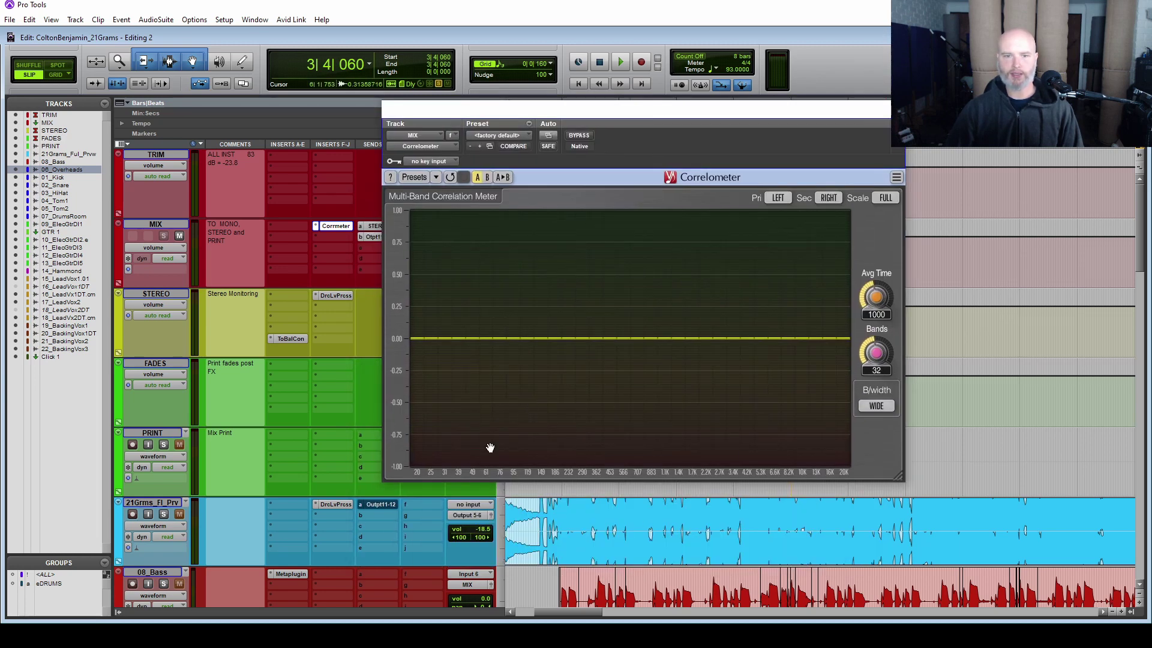
Step: Play the soloed overheads and snare to check their correlation in Correlometer, keeping its window clear of the track controls
key("space")
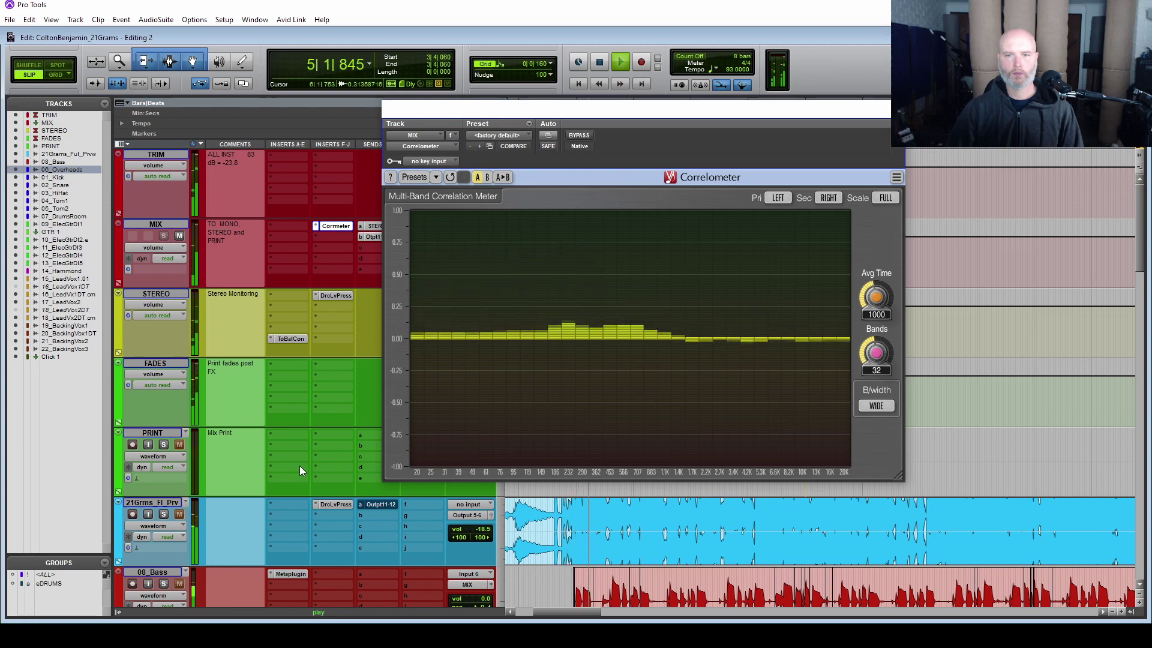
left_click_drag(623, 113, 788, 125)
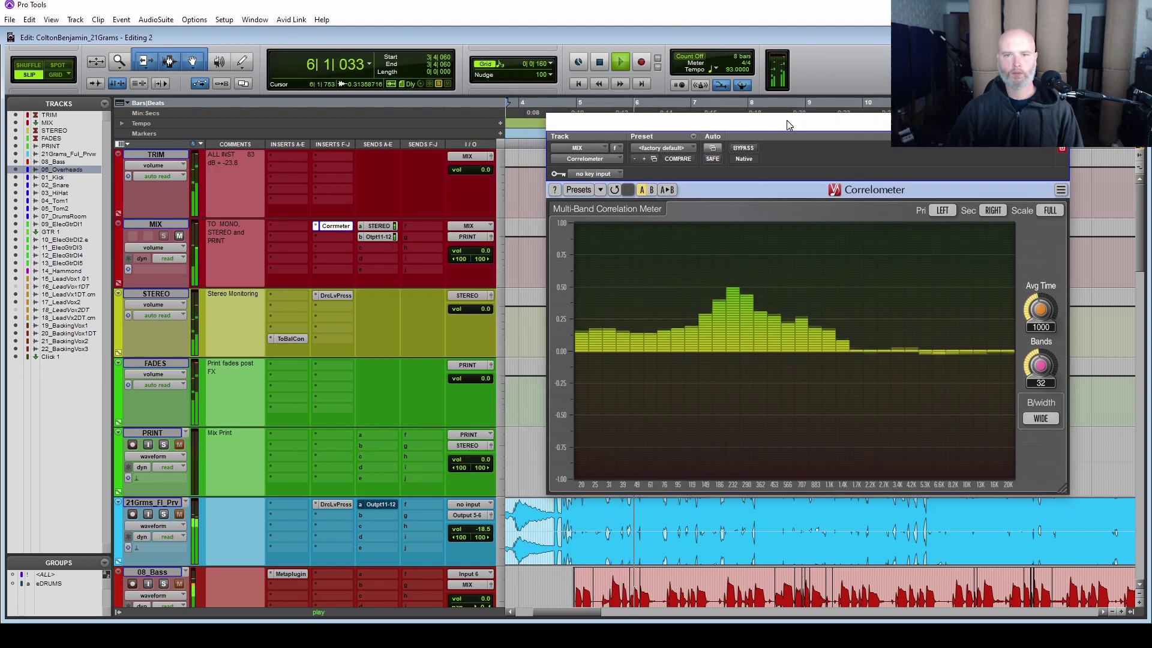
scroll(370, 327, "down", 2)
scroll(369, 328, "down", 3)
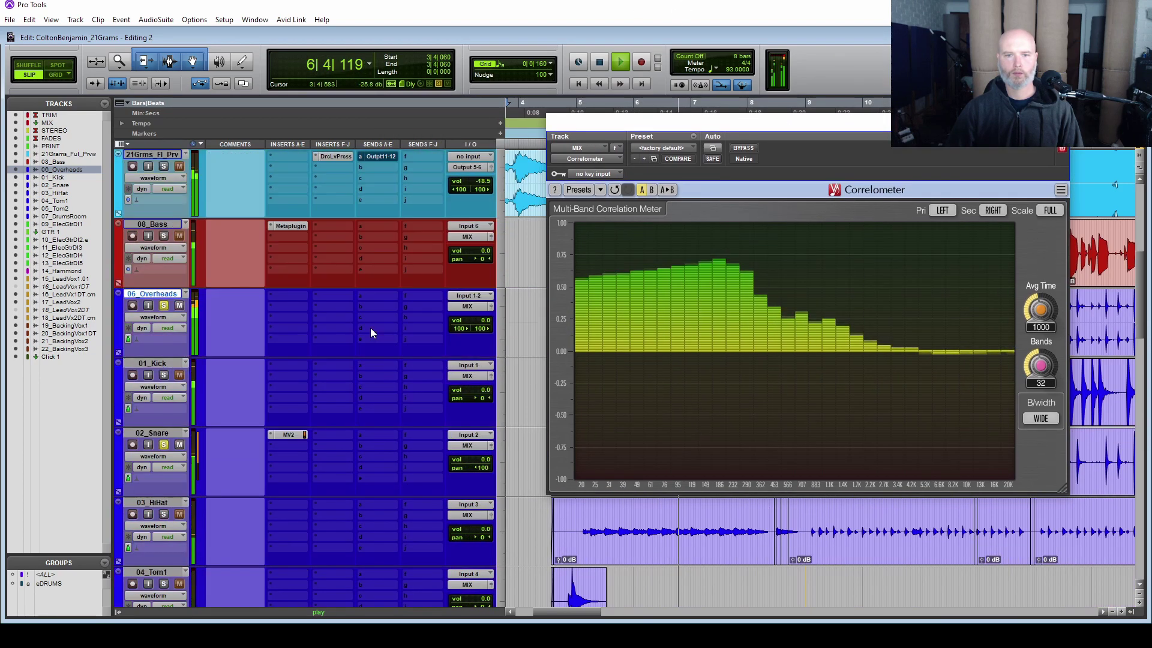
key("space")
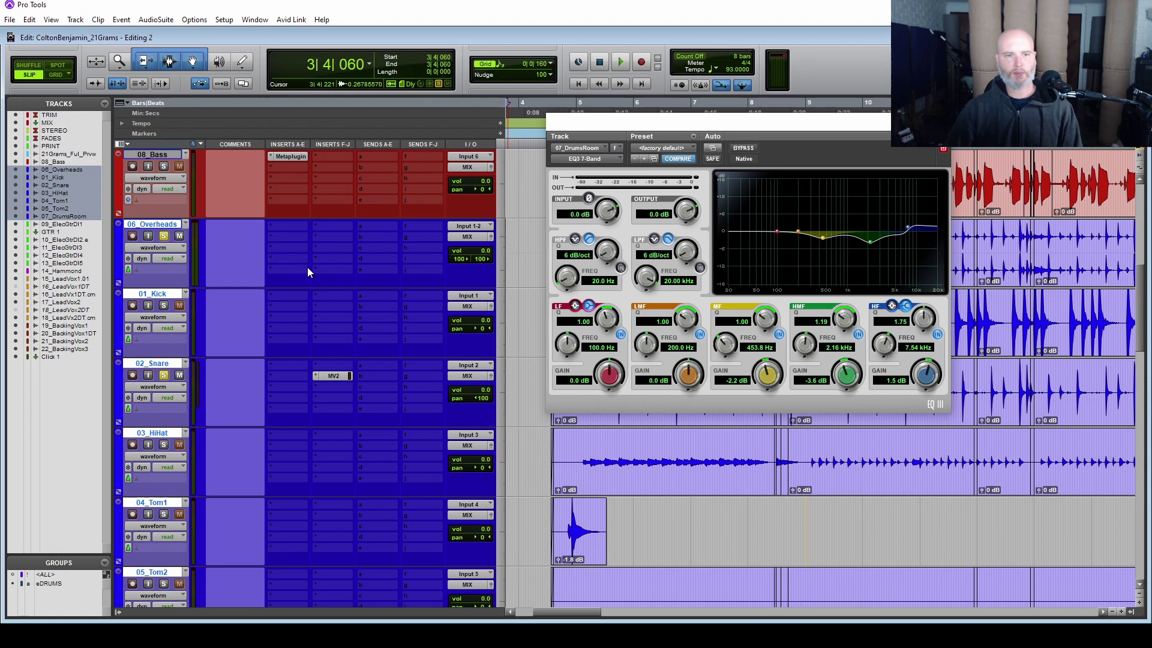
Step: Move the 07_DrumsRoom EQ3 7-Band window aside and look over the plug-in inserts on the drum tracks
scroll(307, 267, "down", 2)
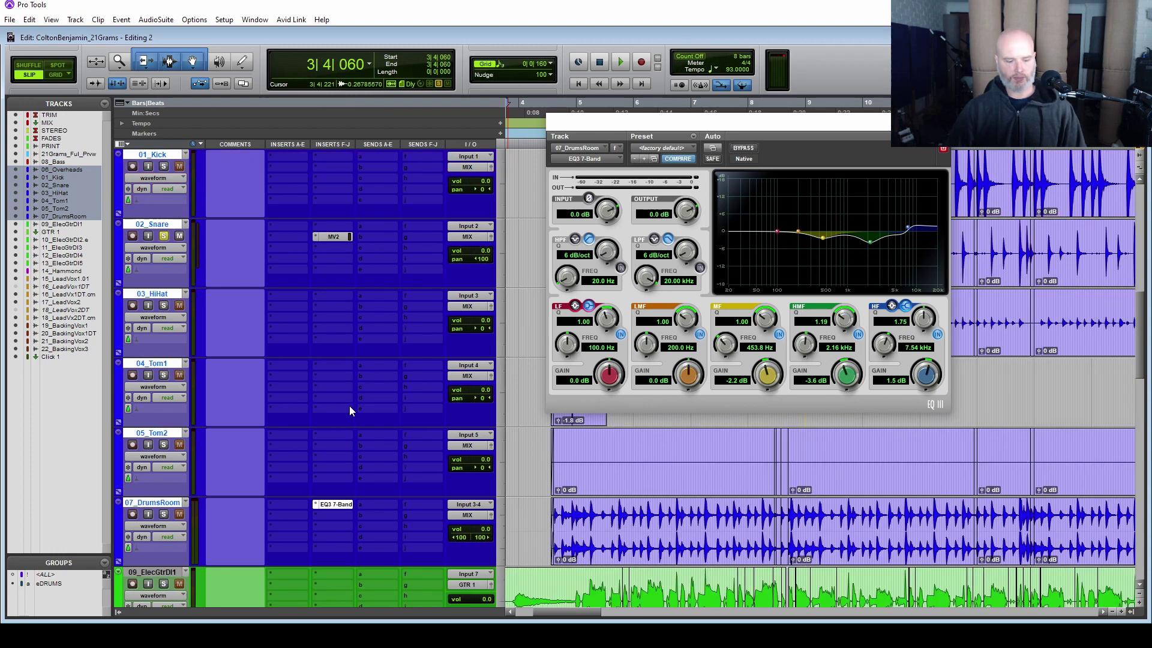
scroll(328, 401, "up", 4)
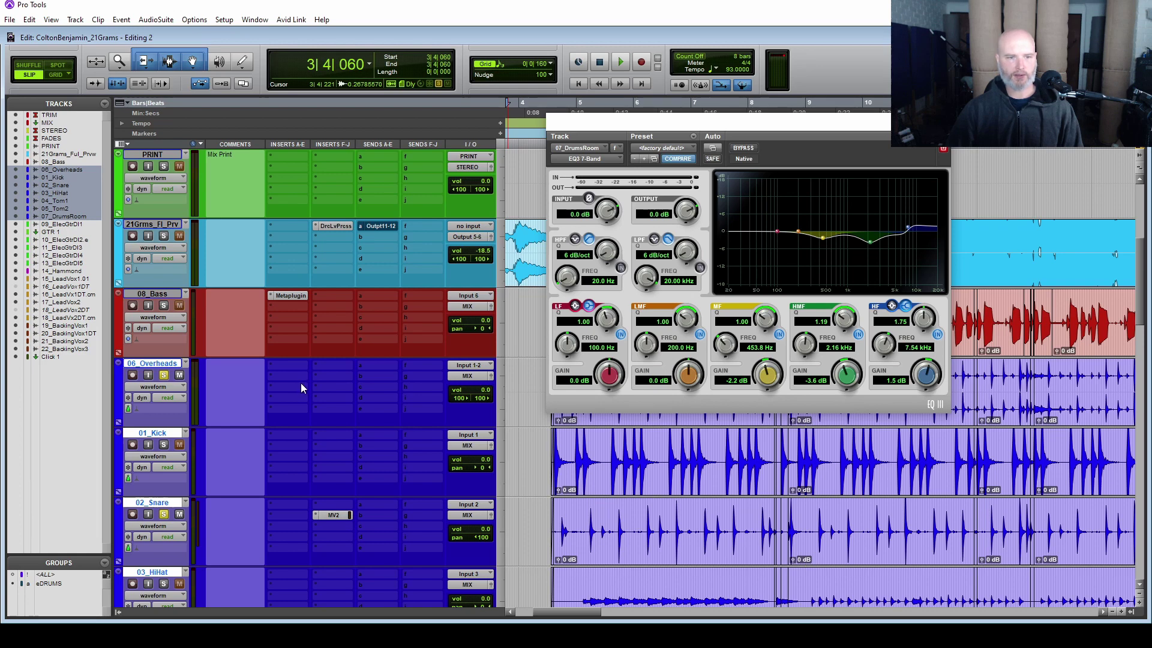
left_click_drag(780, 120, 1049, 215)
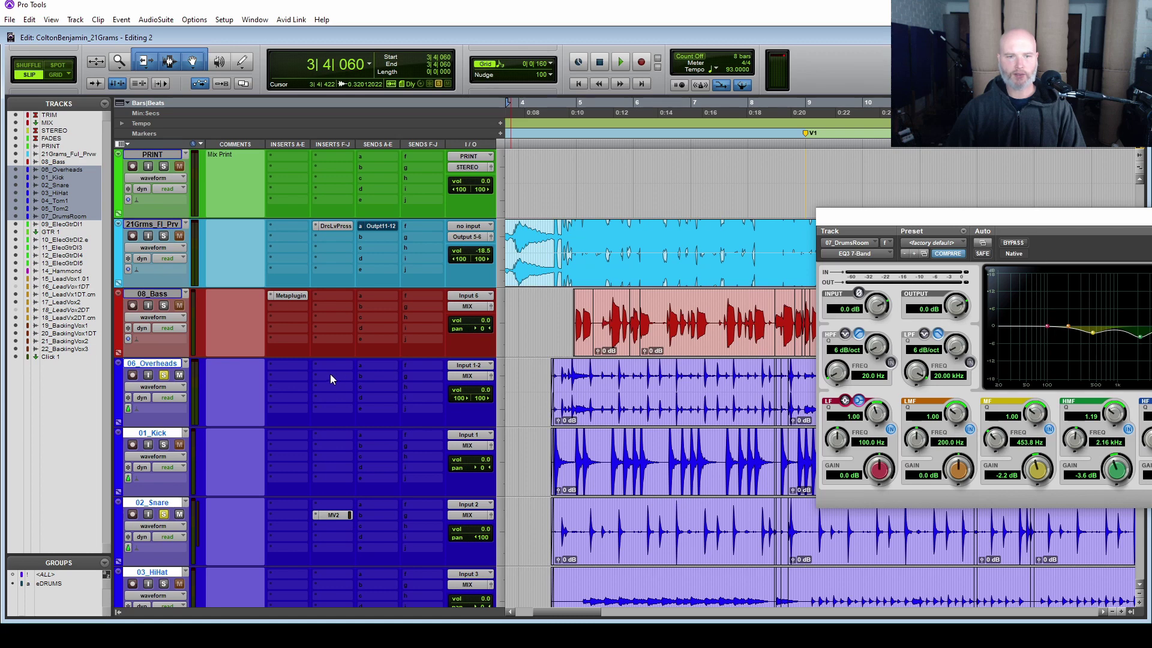
scroll(311, 366, "down", 5)
scroll(319, 404, "down", 3)
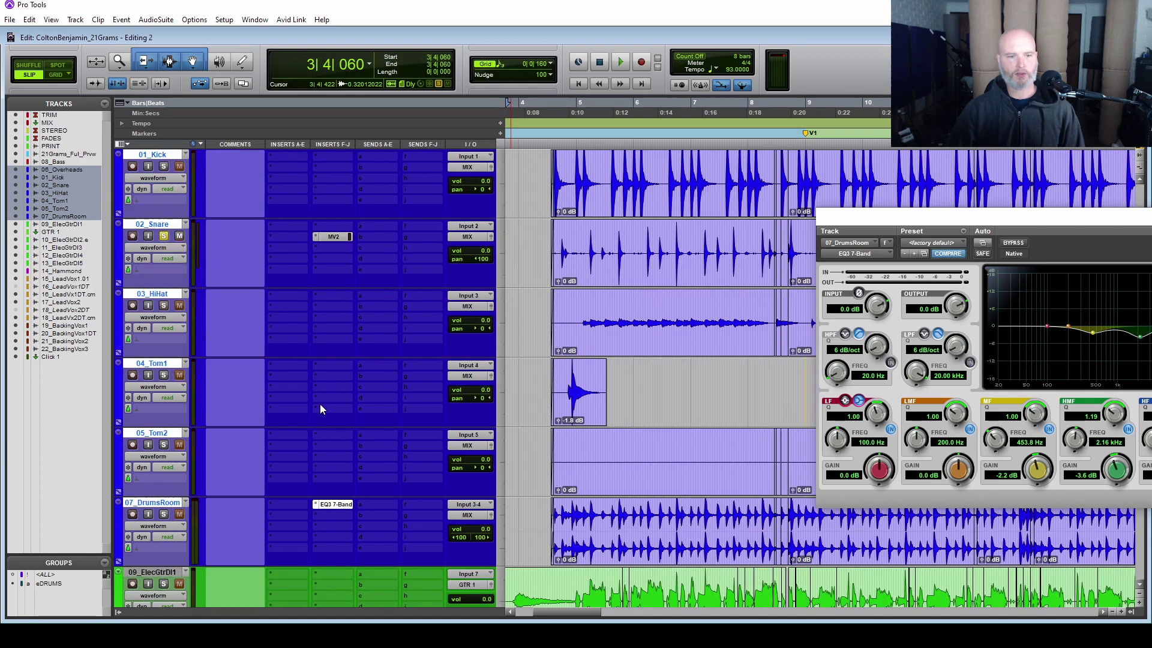
Step: Insert the Evo In plug-in in slot A of every drum track, from 06_Overheads through 07_DrumsRoom
left_click(287, 505)
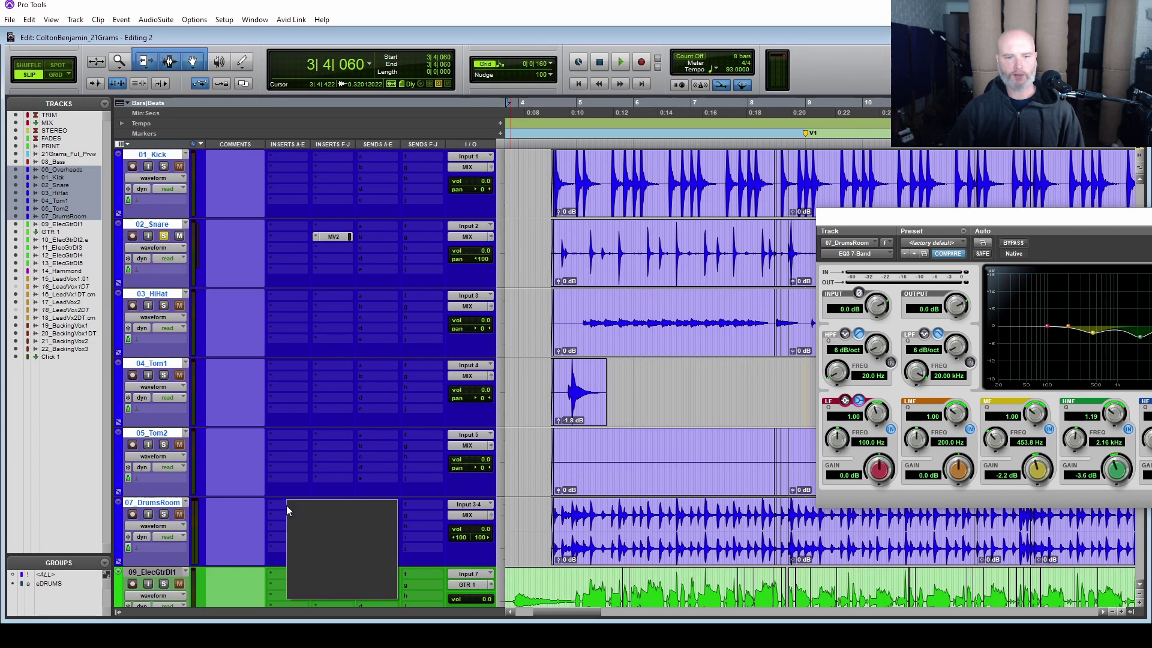
mouse_move(345, 537)
mouse_move(491, 210)
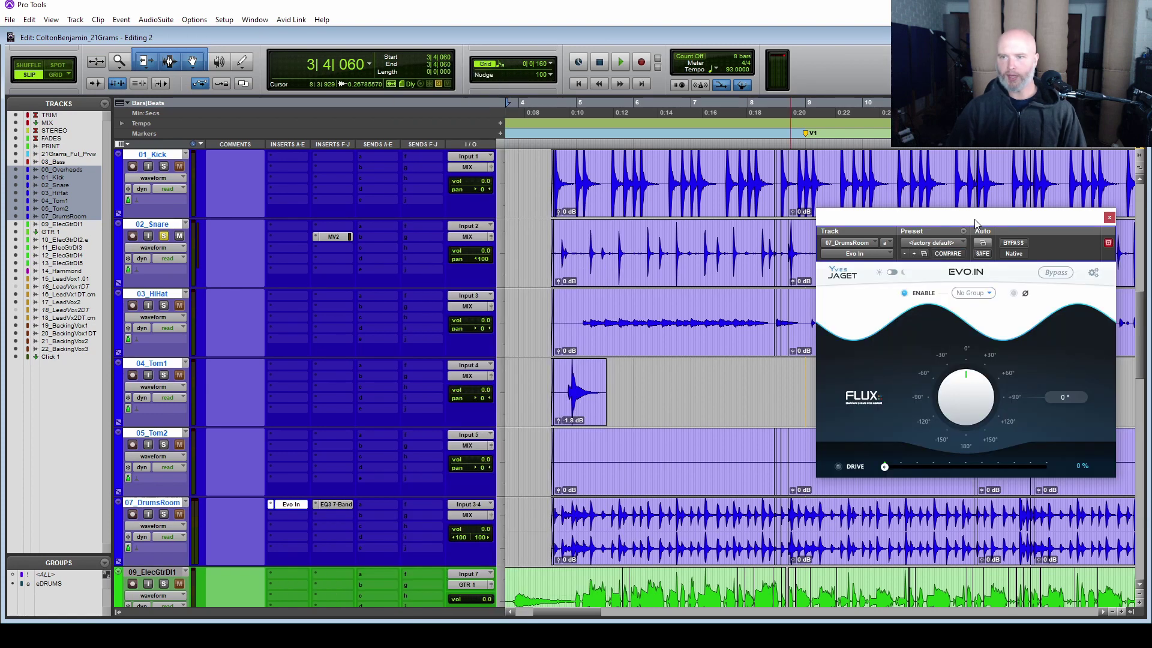
left_click_drag(974, 223, 698, 178)
left_click(288, 515)
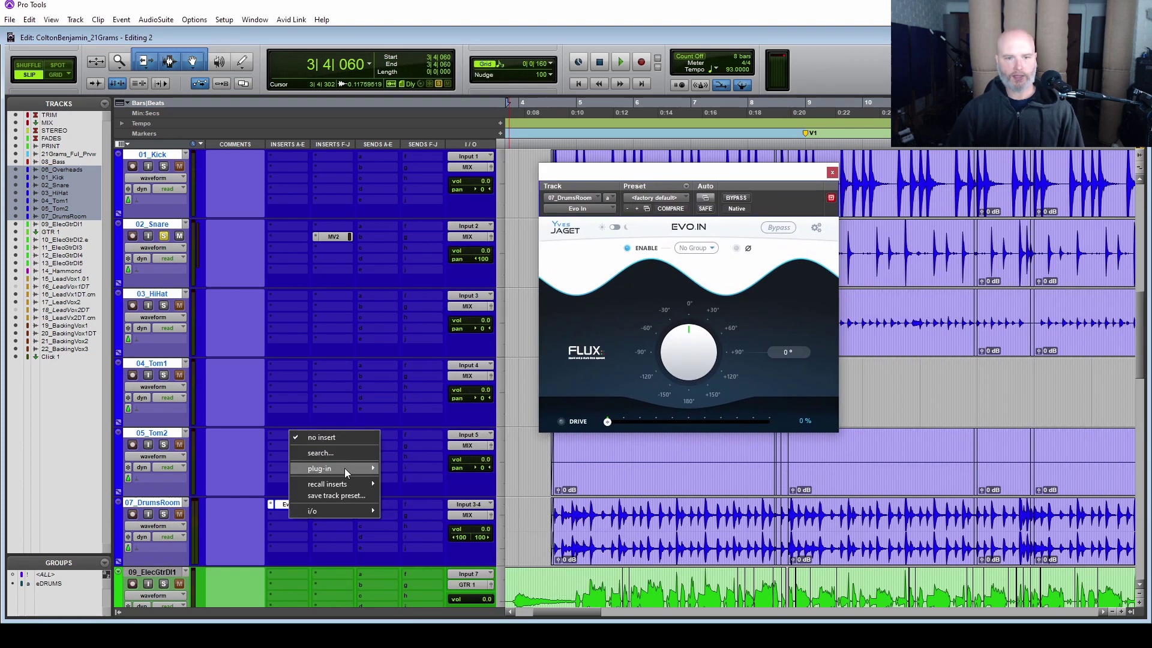
mouse_move(345, 468)
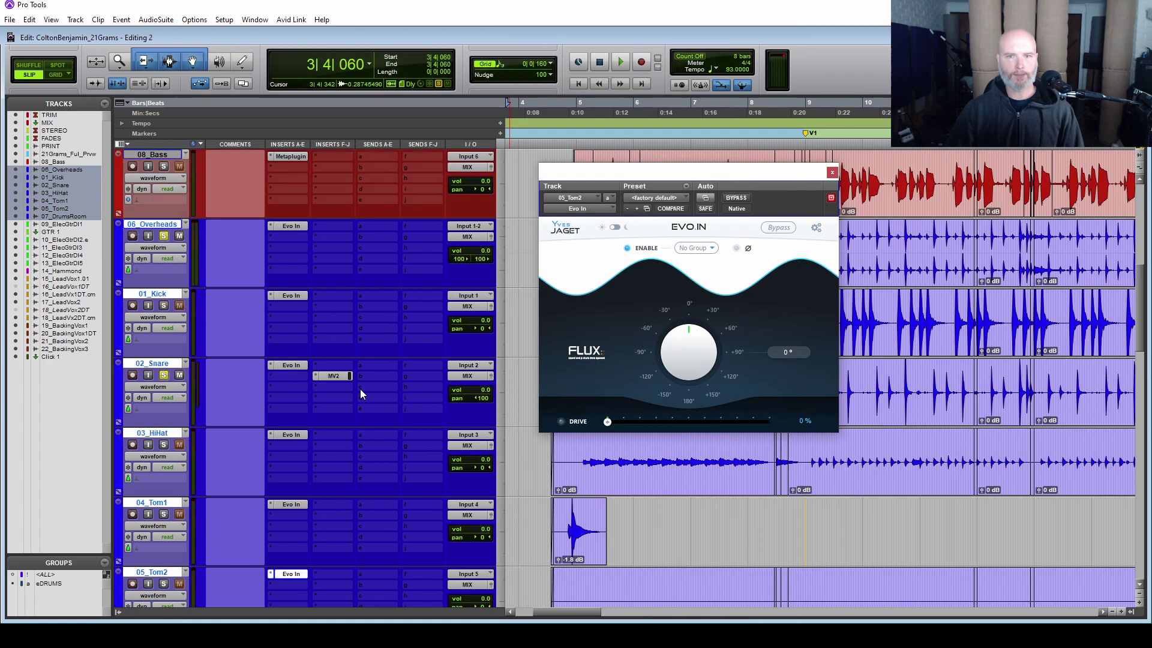
Step: Show the 02_Snare Evo In beside the MIX track's Correlometer and place the playback cursor at about 4|4|485
left_click(291, 364)
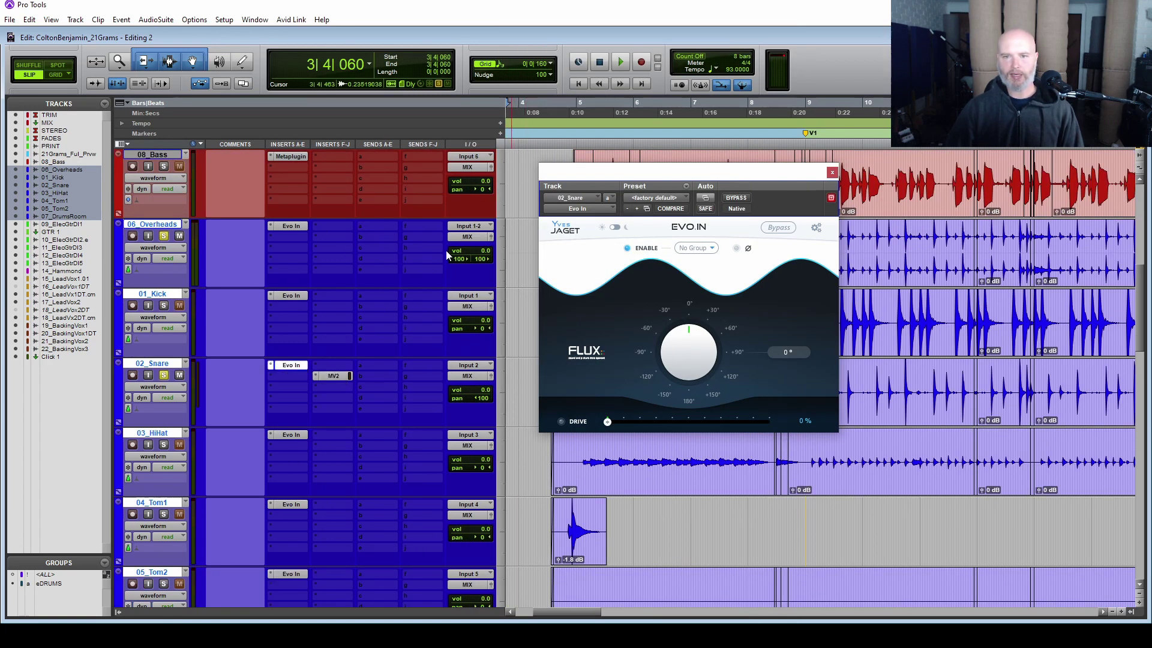
left_click_drag(702, 174, 706, 148)
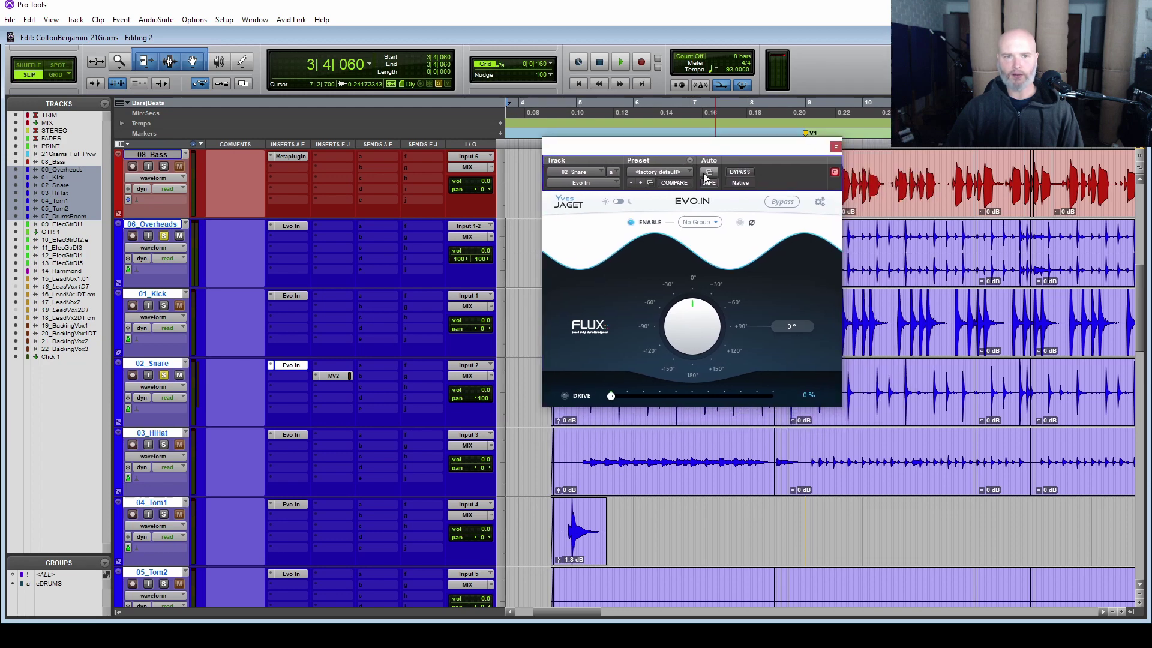
scroll(414, 411, "up", 5)
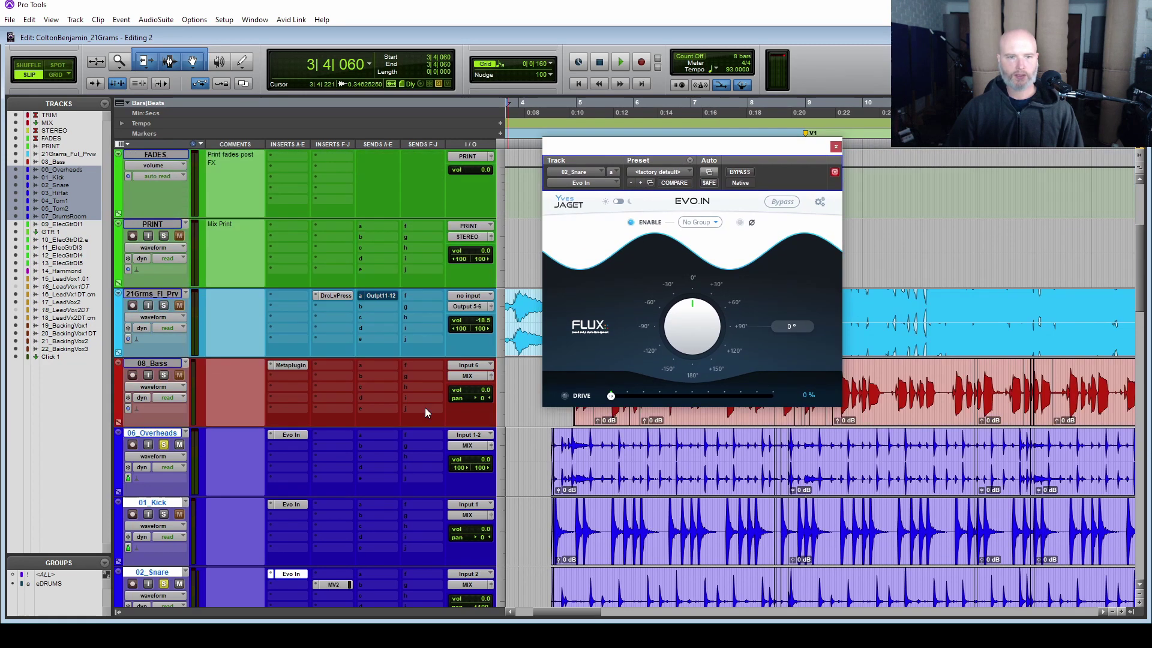
scroll(425, 412, "up", 1)
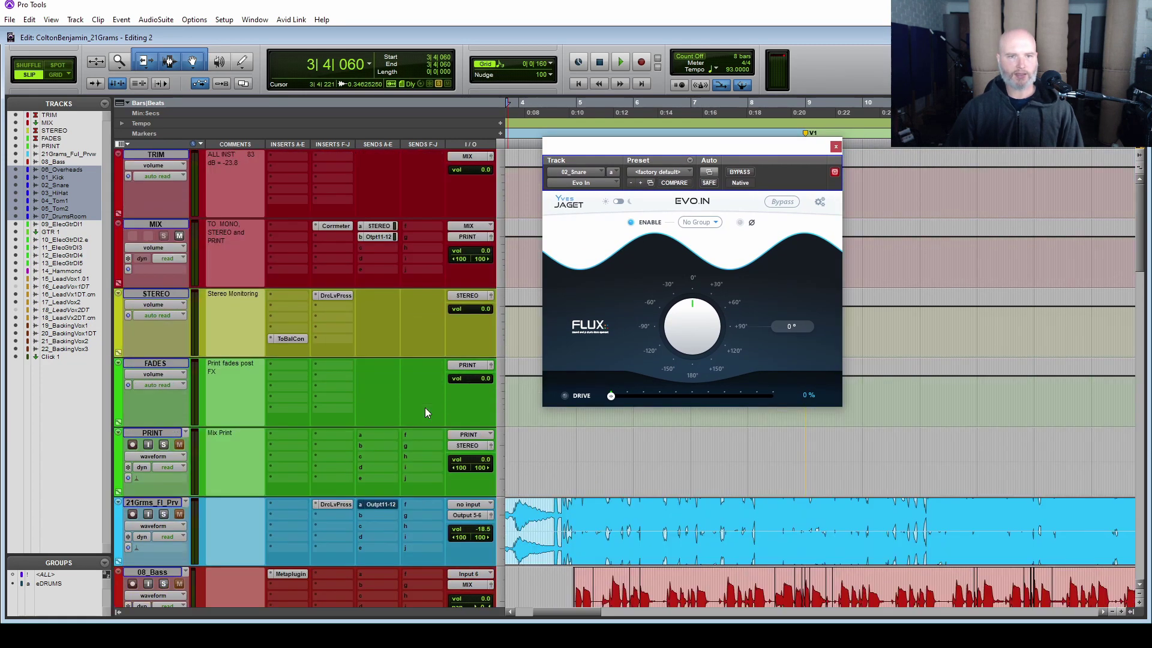
left_click(569, 509)
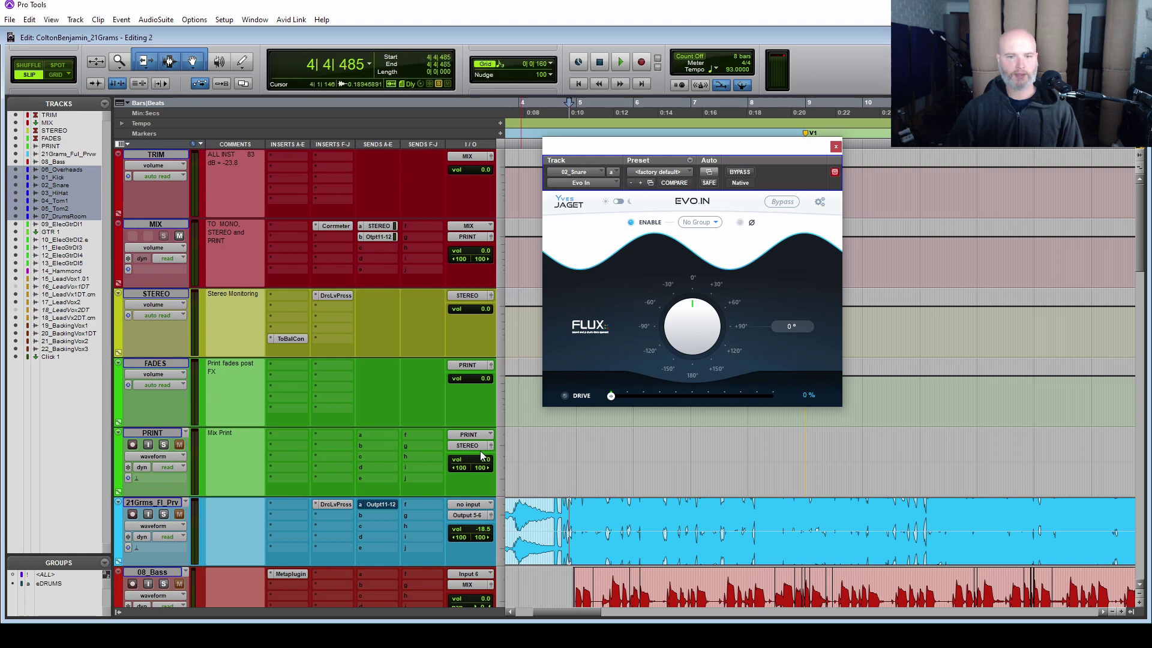
left_click(335, 225)
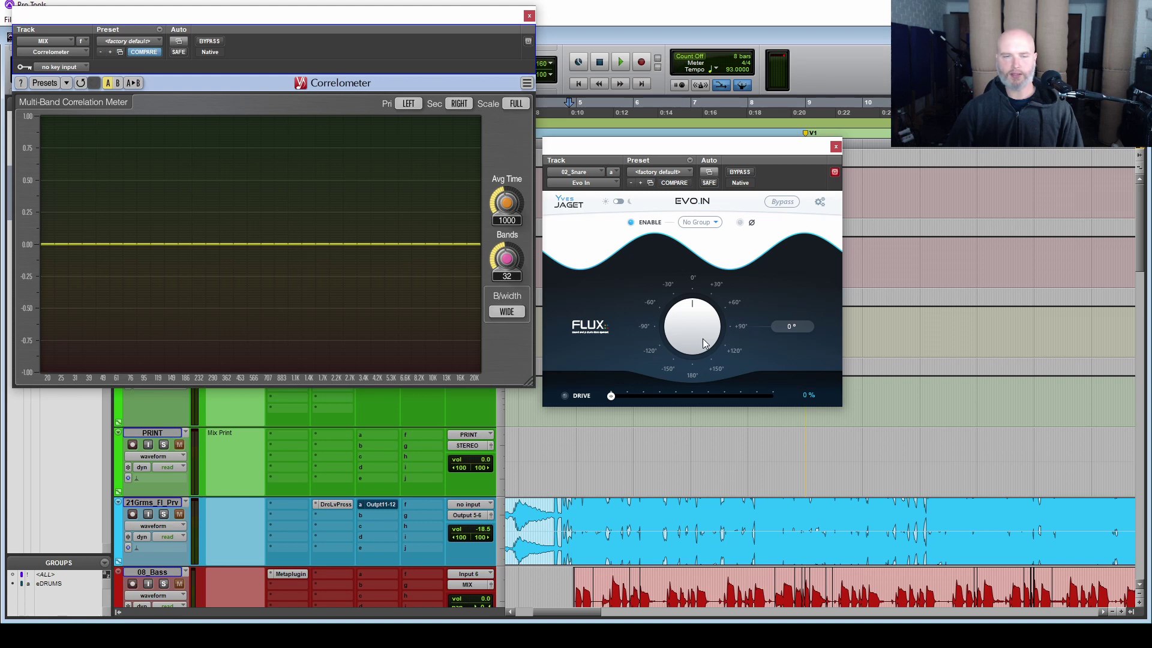
Step: Play the soloed overheads and snare while rotating the snare's Evo In phase to +30°, watching the correlation meter, and stop playback
key("space")
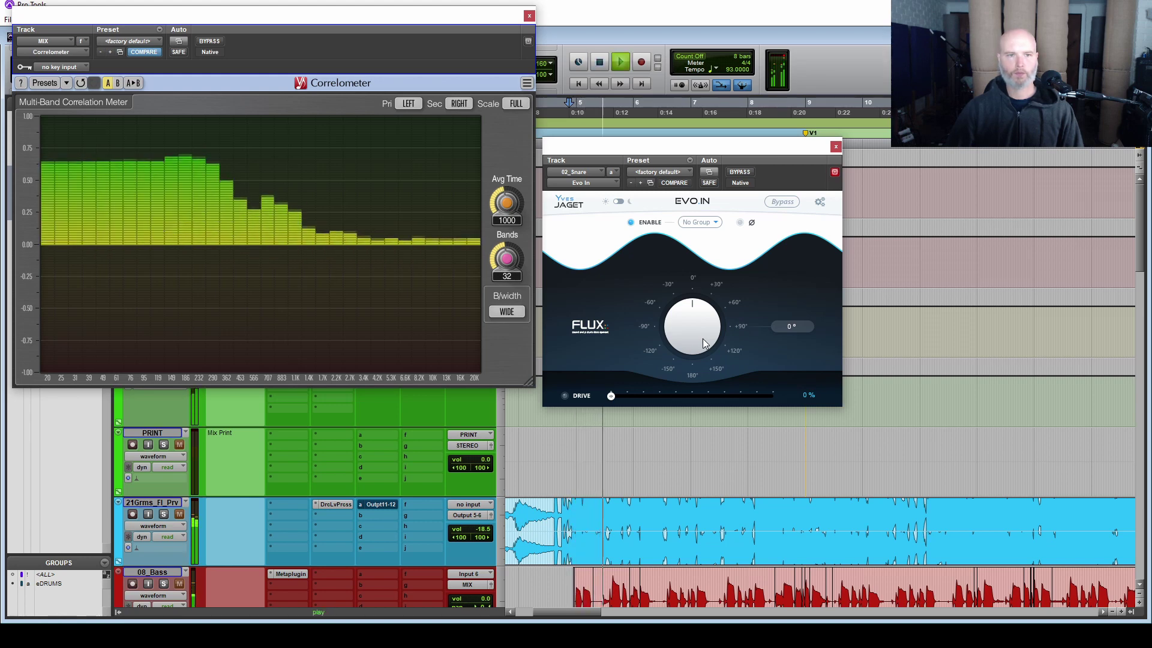
left_click_drag(696, 327, 726, 562)
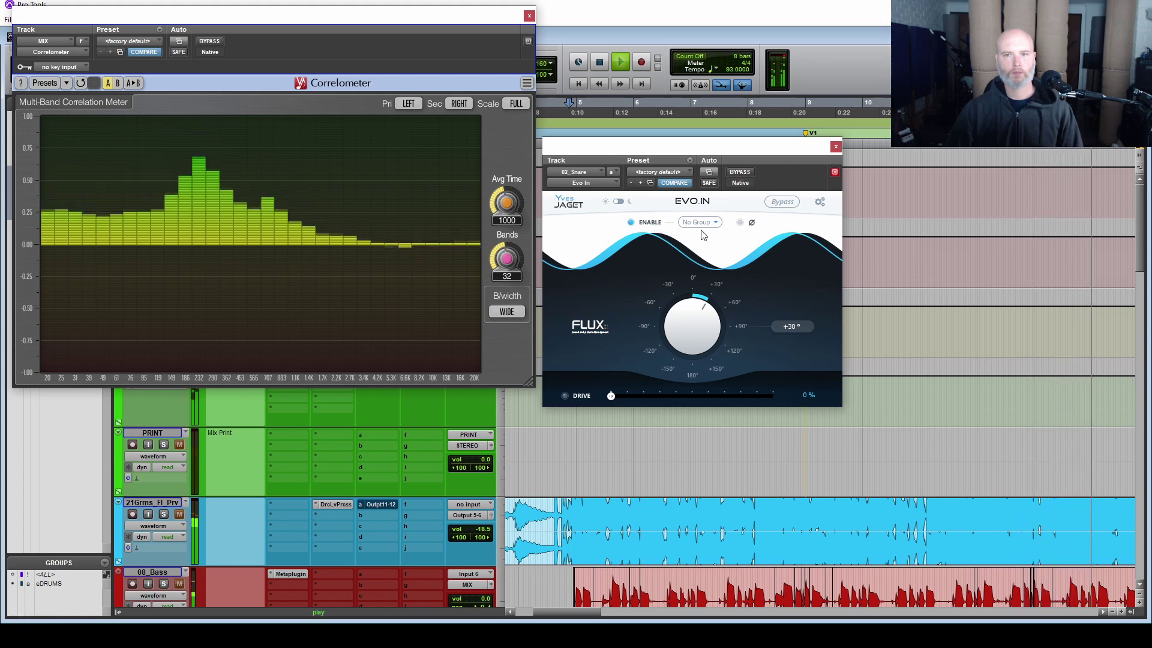
key("space")
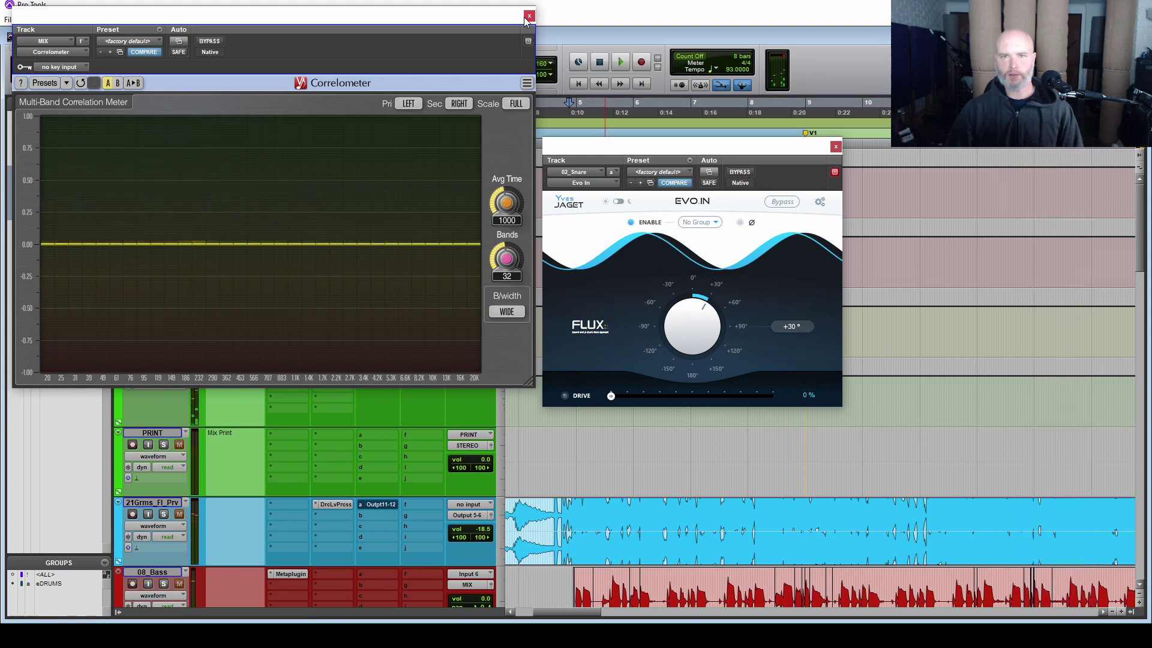
Step: Move Correlometer aside and assign the Evo In plug-ins on 06_Overheads and 01_Kick to Group 1
left_click_drag(496, 18, 981, 147)
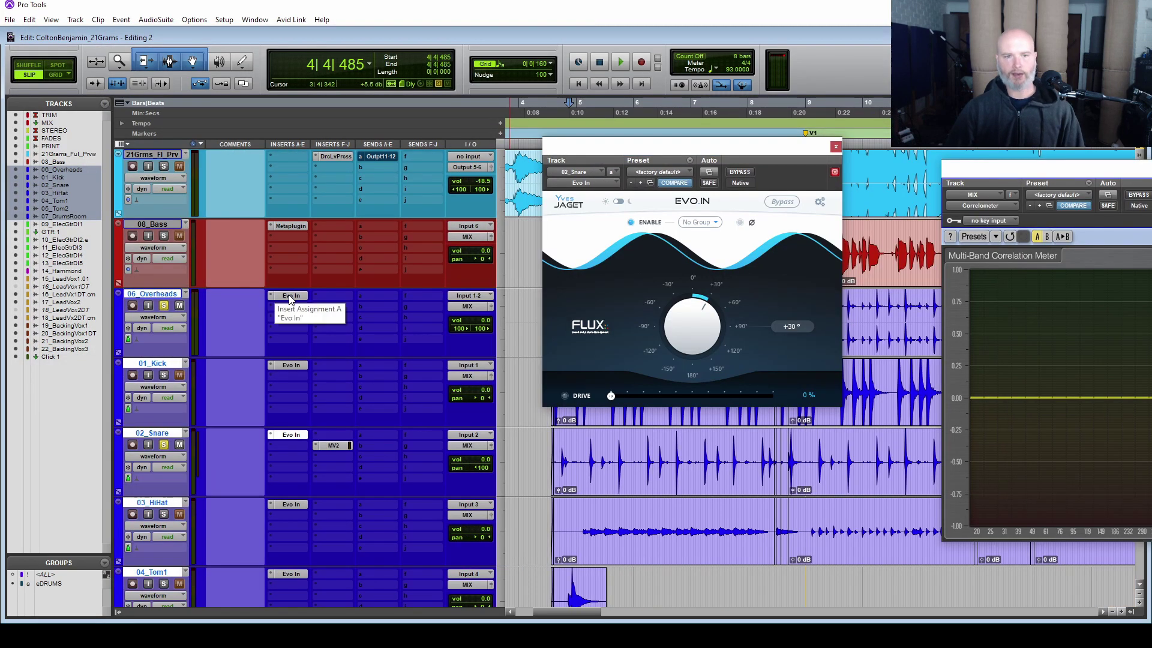
left_click(289, 295, "shift")
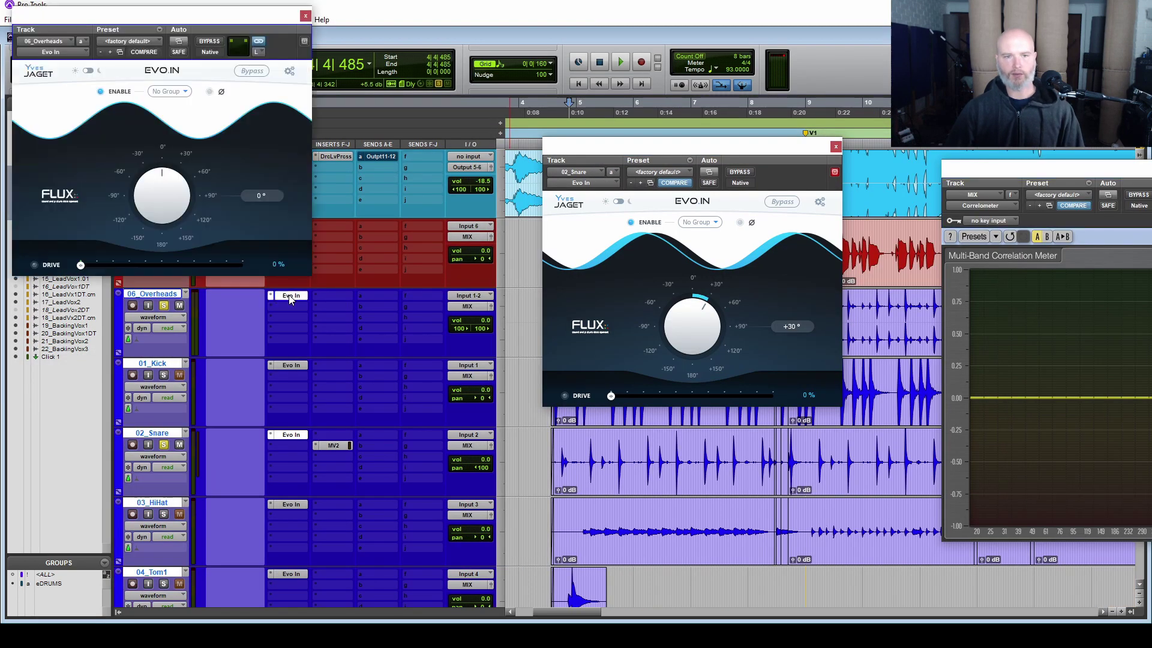
left_click(169, 91)
left_click(163, 103)
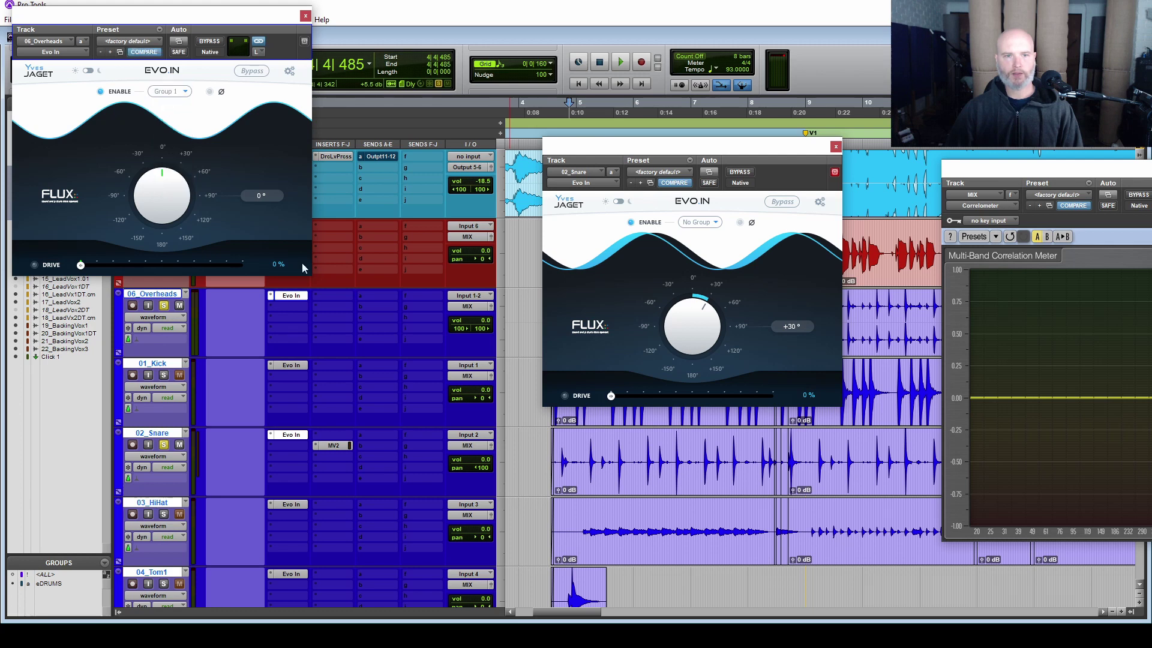
left_click(291, 364)
left_click(698, 222)
left_click(699, 234)
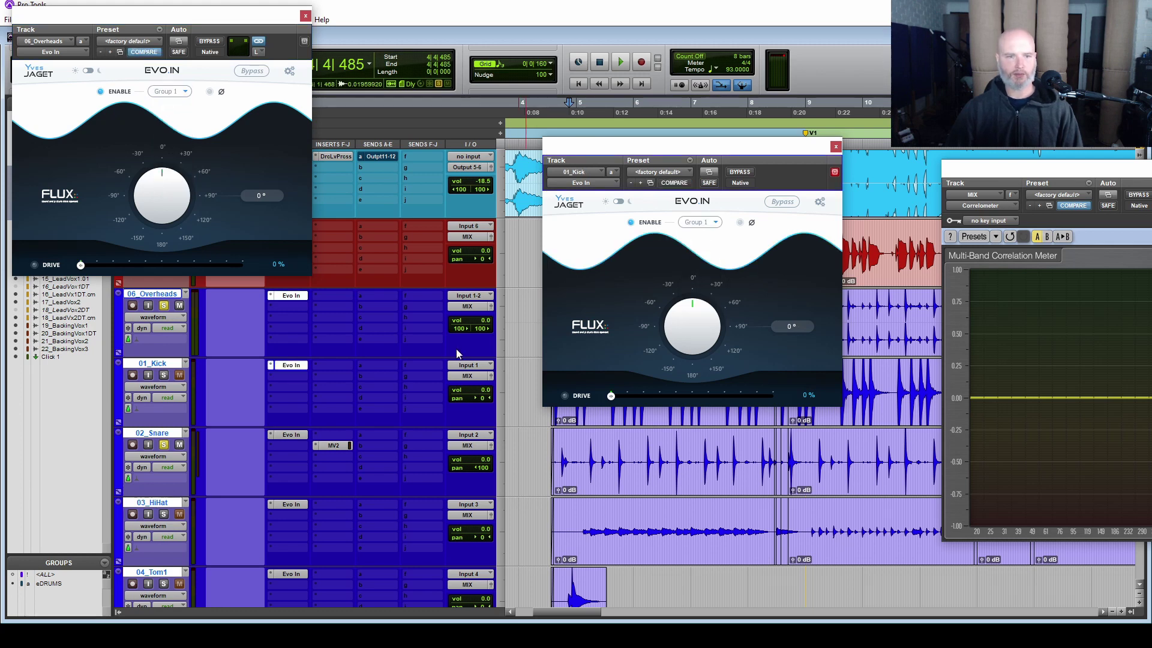
Step: Assign the Evo In plug-ins on 02_Snare, 03_HiHat and 04_Tom1 to Group 1
left_click(290, 435)
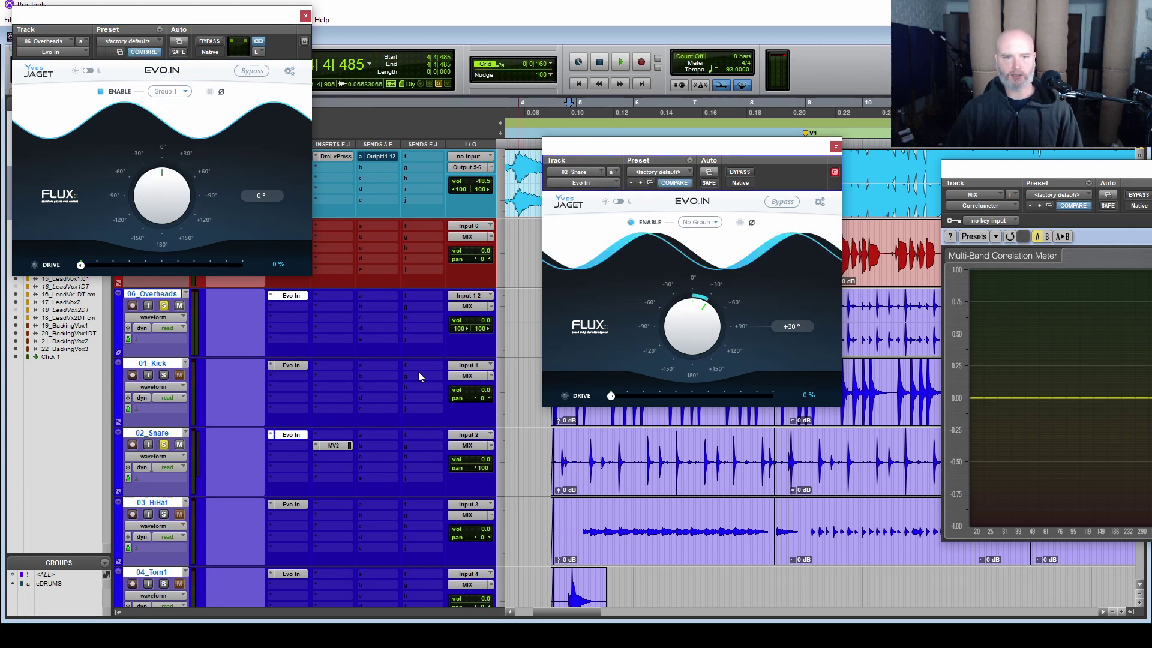
left_click(696, 222)
left_click(699, 235)
left_click(288, 504)
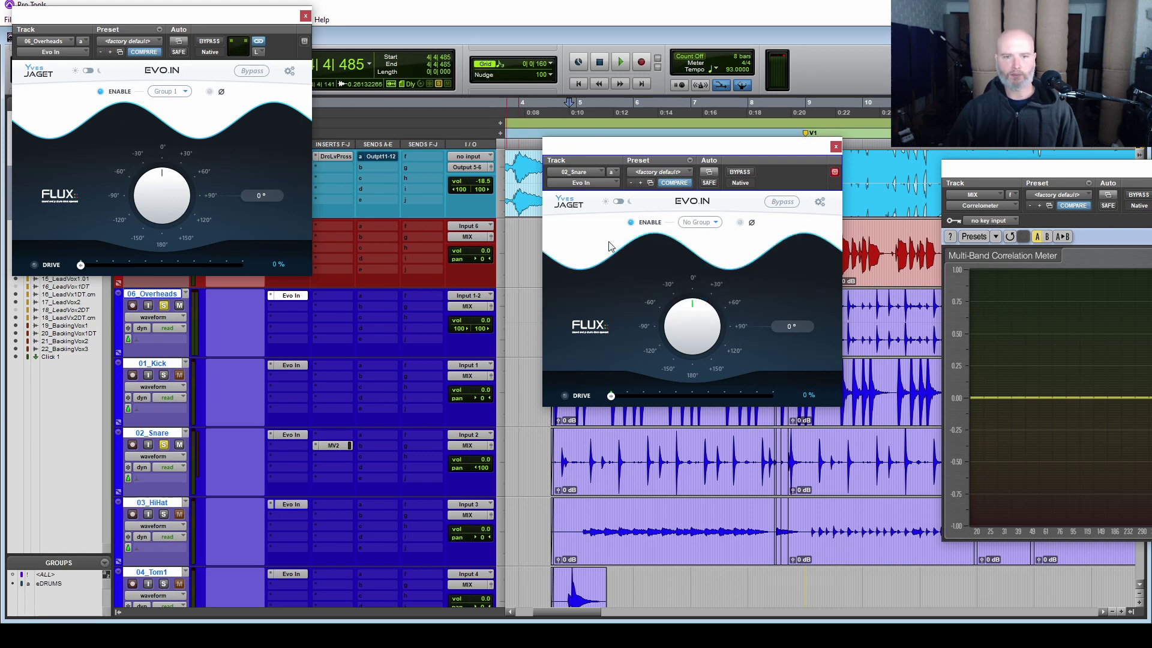
left_click(697, 223)
left_click(699, 235)
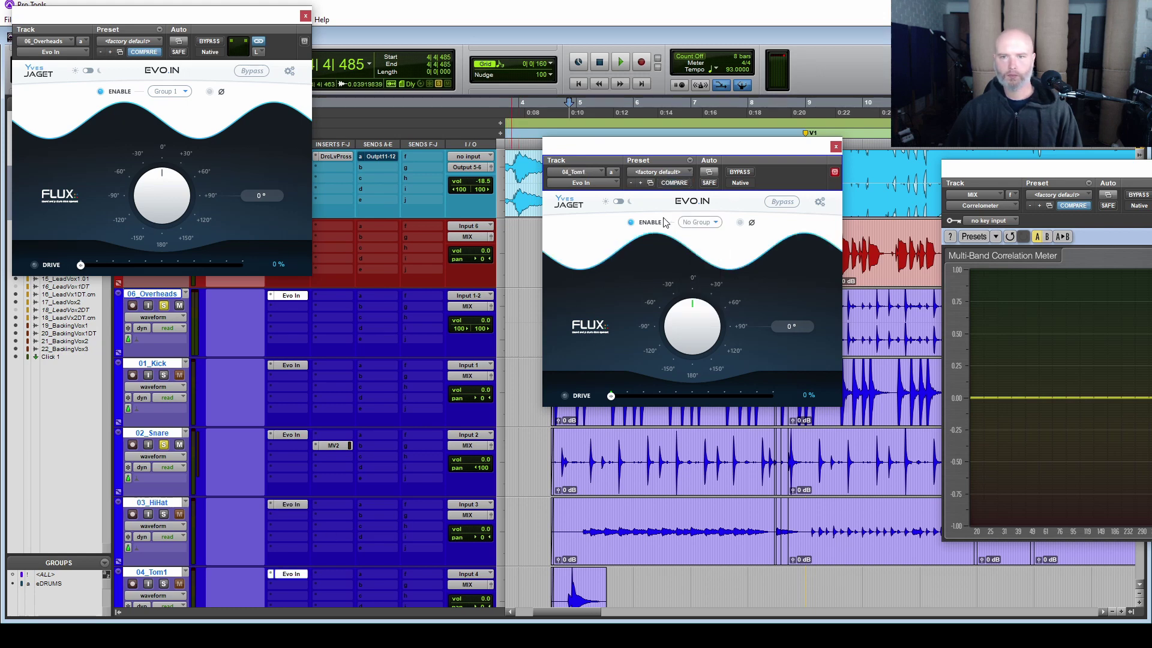
left_click(696, 222)
left_click(699, 235)
Step: Assign the Evo In plug-ins on 05_Tom2 and 07_DrumsRoom to Group 1
scroll(286, 440, "down", 3)
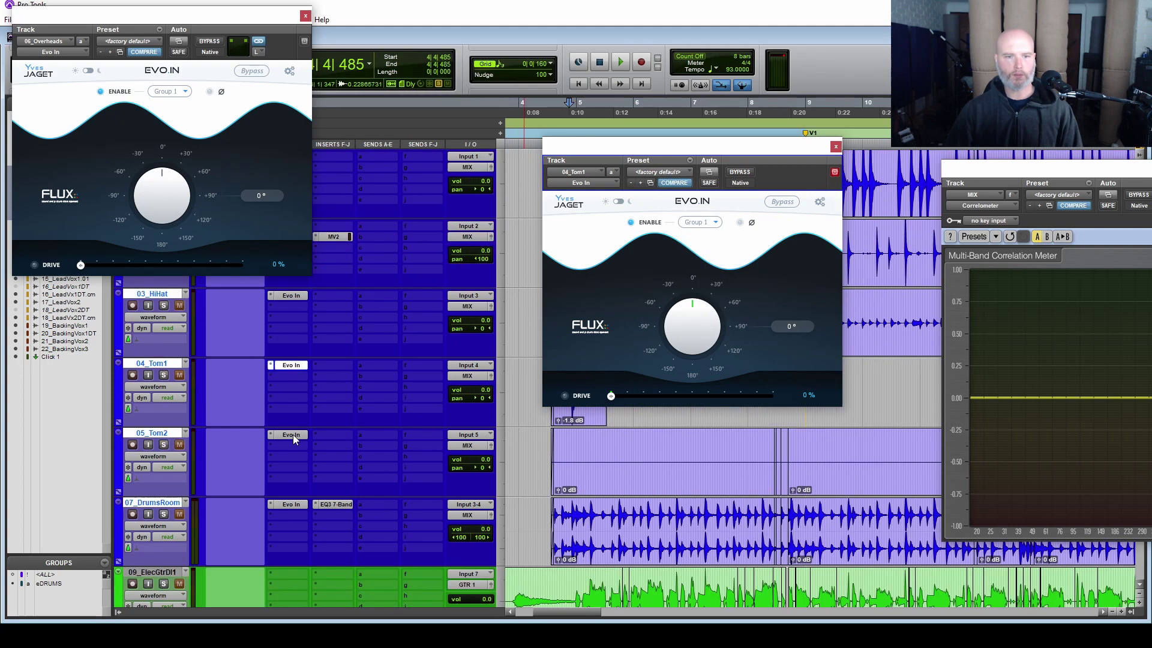
left_click(293, 435)
left_click(707, 225)
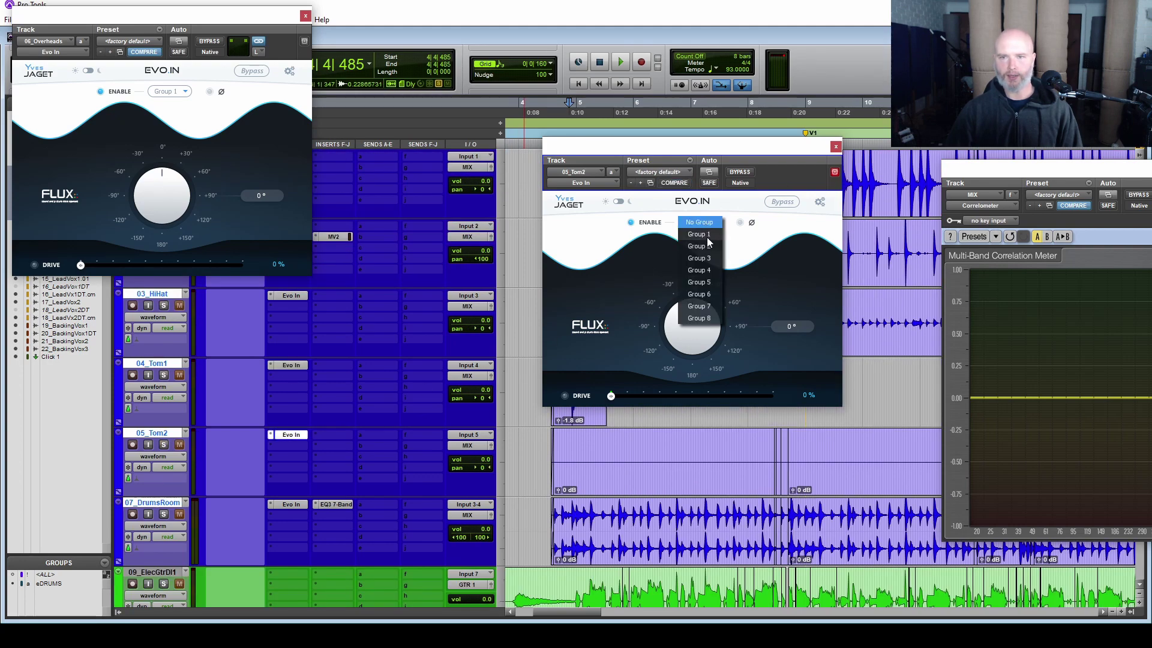
left_click(709, 241)
left_click(291, 504)
left_click(699, 223)
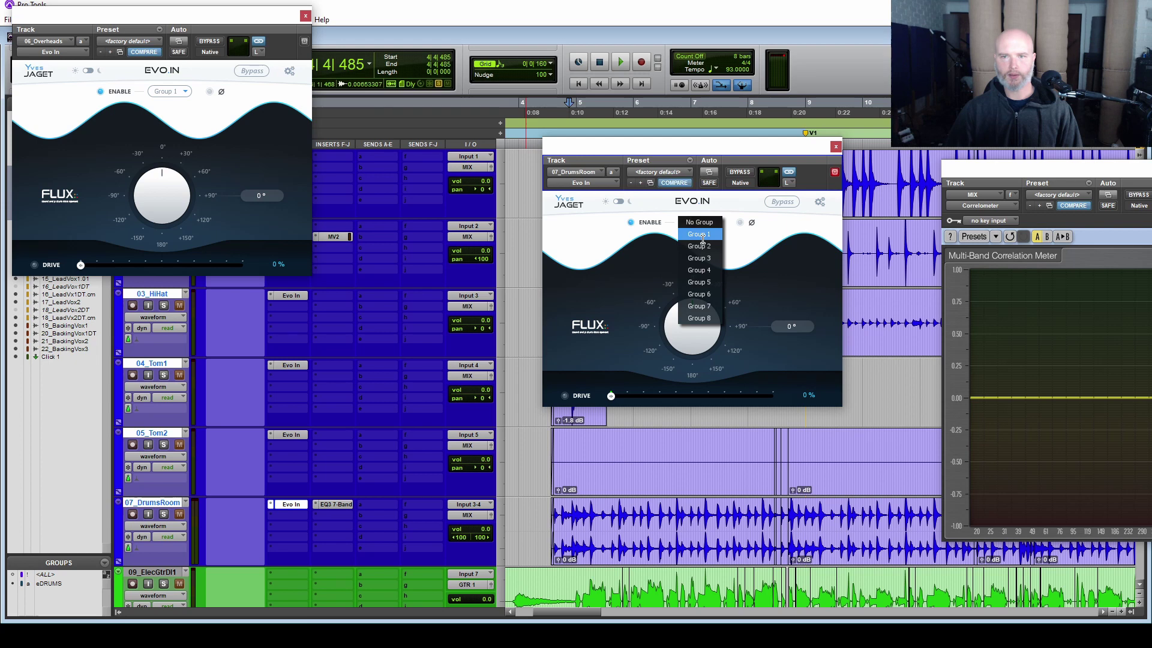
left_click(699, 235)
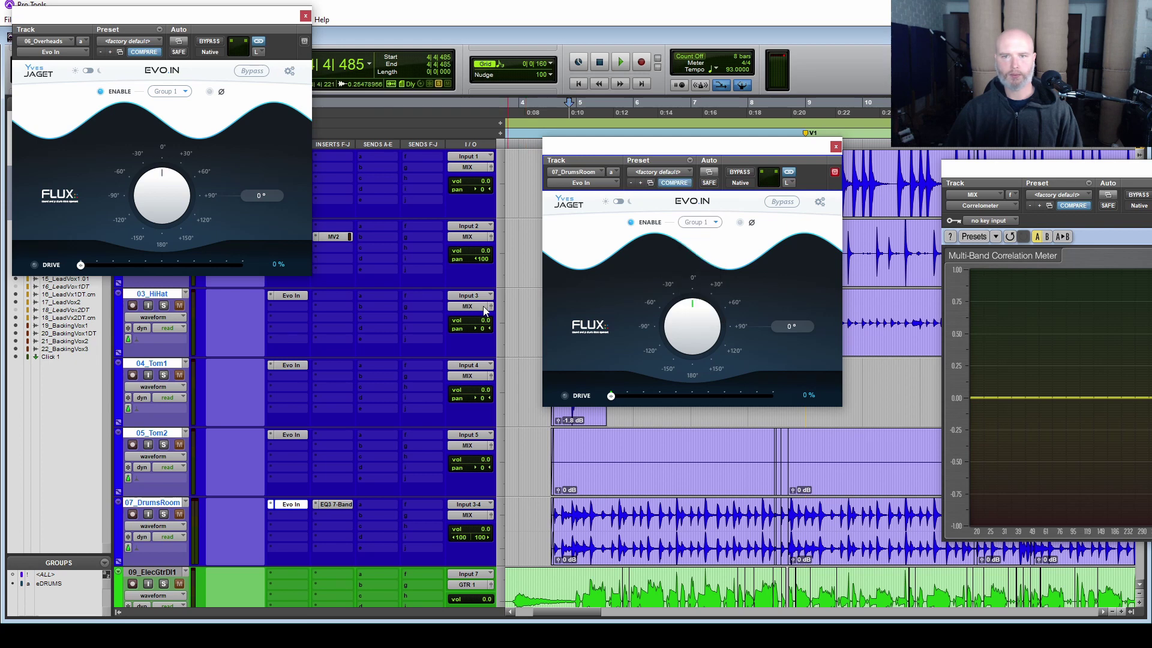
Step: Open the 04_Tom1 Evo In in its own window and switch Group 1's phase processing off and back on
left_click(293, 365)
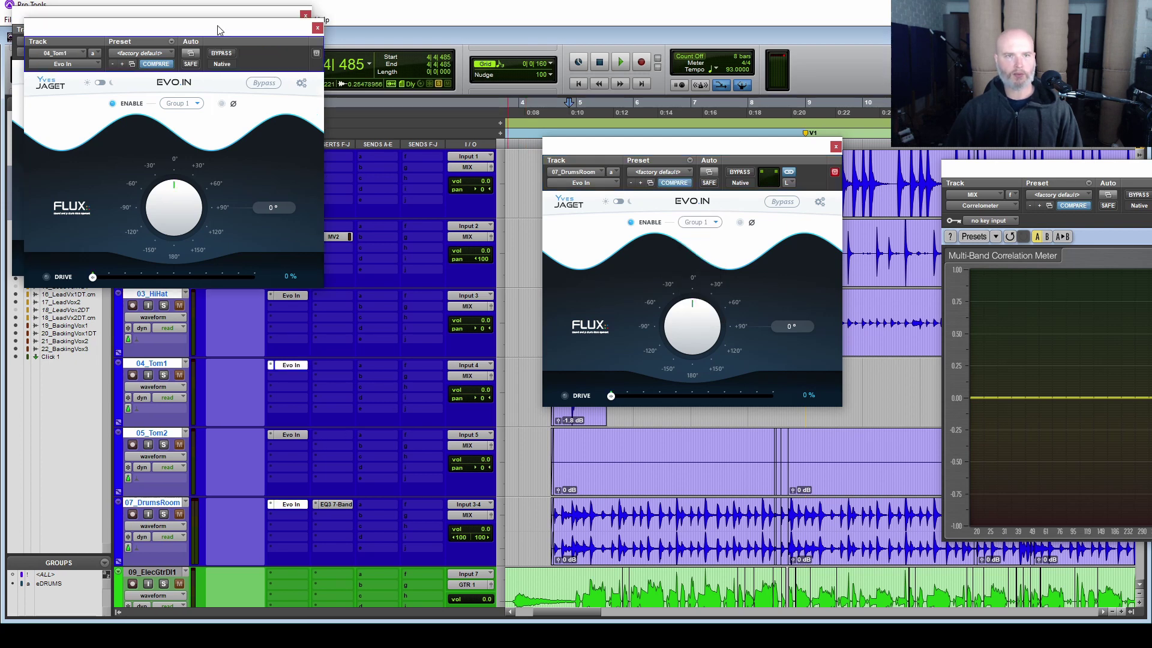
left_click_drag(218, 30, 436, 274)
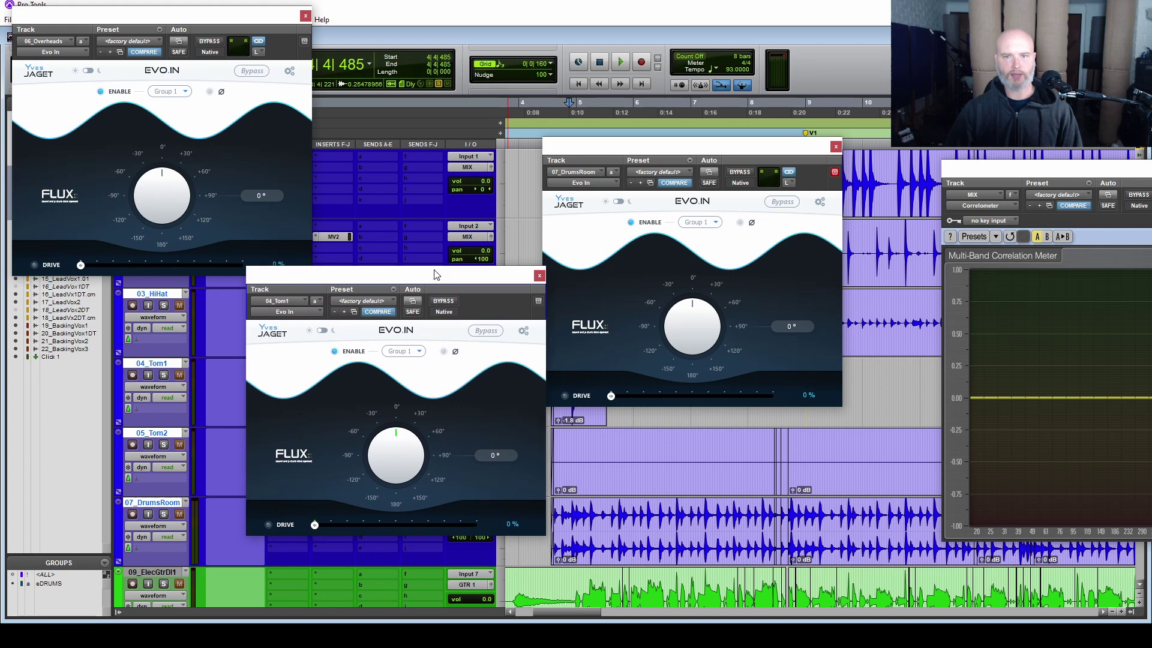
left_click(406, 352)
left_click(345, 352)
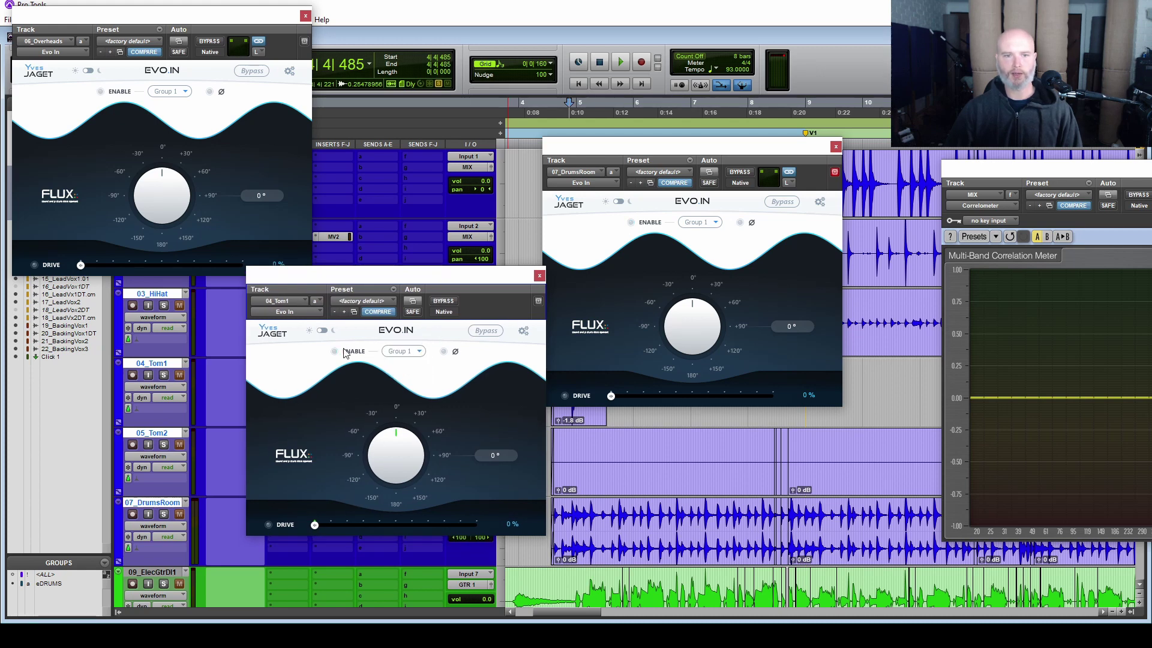
left_click(345, 353)
Step: Take the 04_Tom1 Evo In out of its group, reassign it to Group 1, and close its window
left_click(403, 351)
left_click(401, 354)
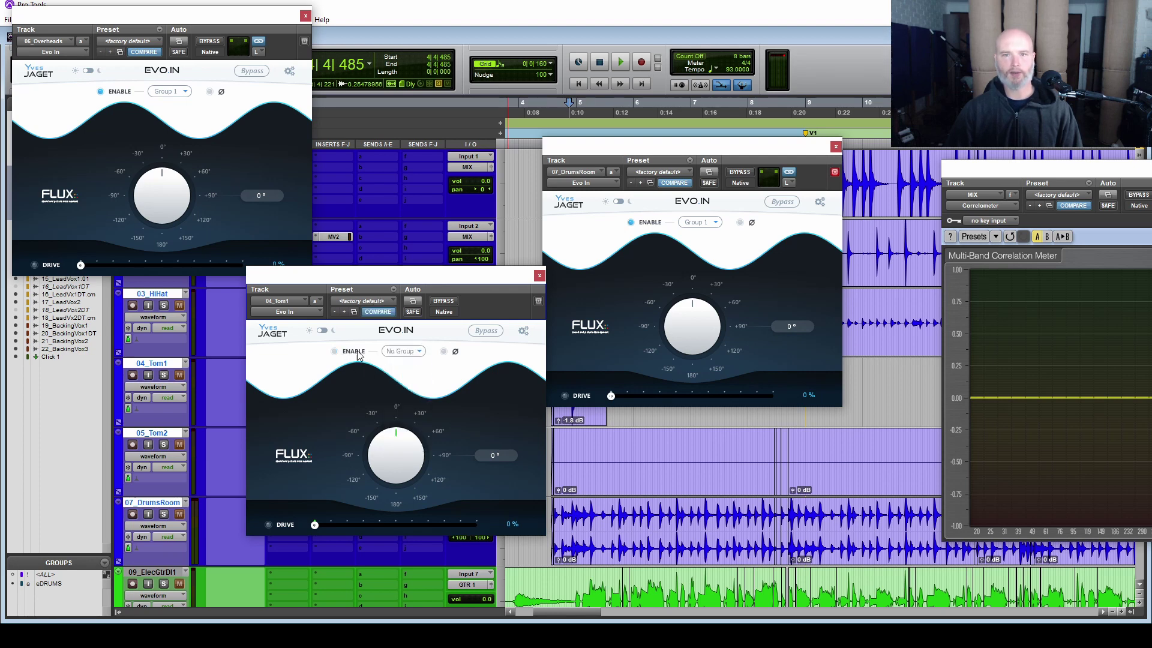
left_click(404, 351)
left_click(411, 371)
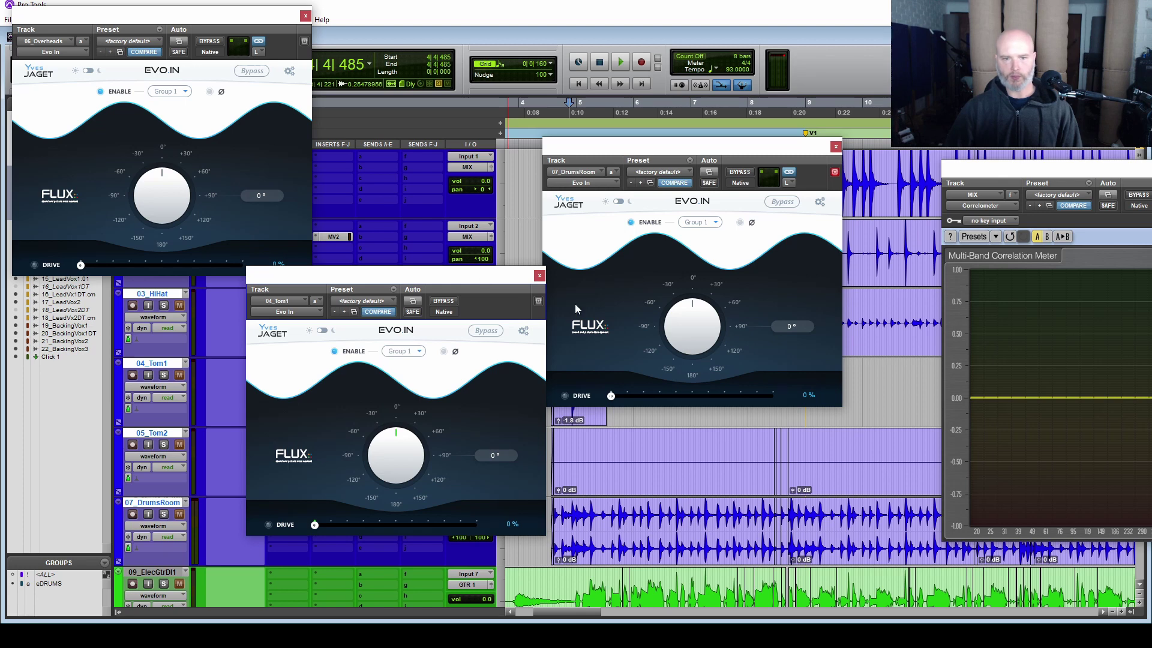
left_click(539, 275)
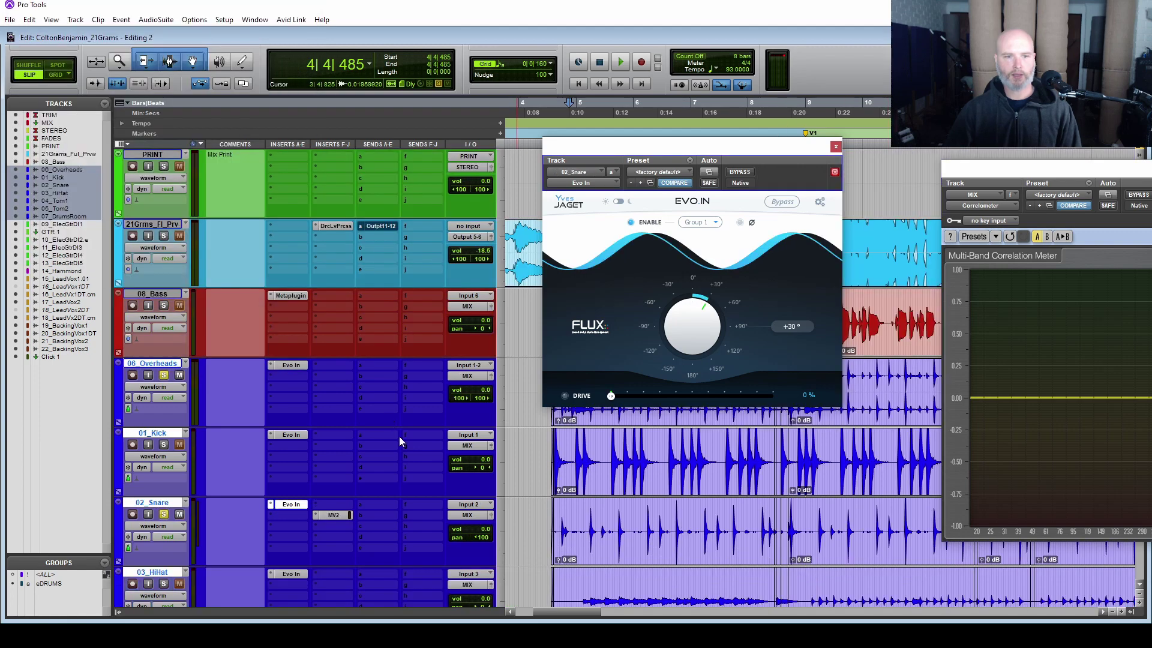
Step: Bring back the 02_Snare Evo In and arrange its window and Correlometer side by side without overlap
scroll(436, 443, "up", 5)
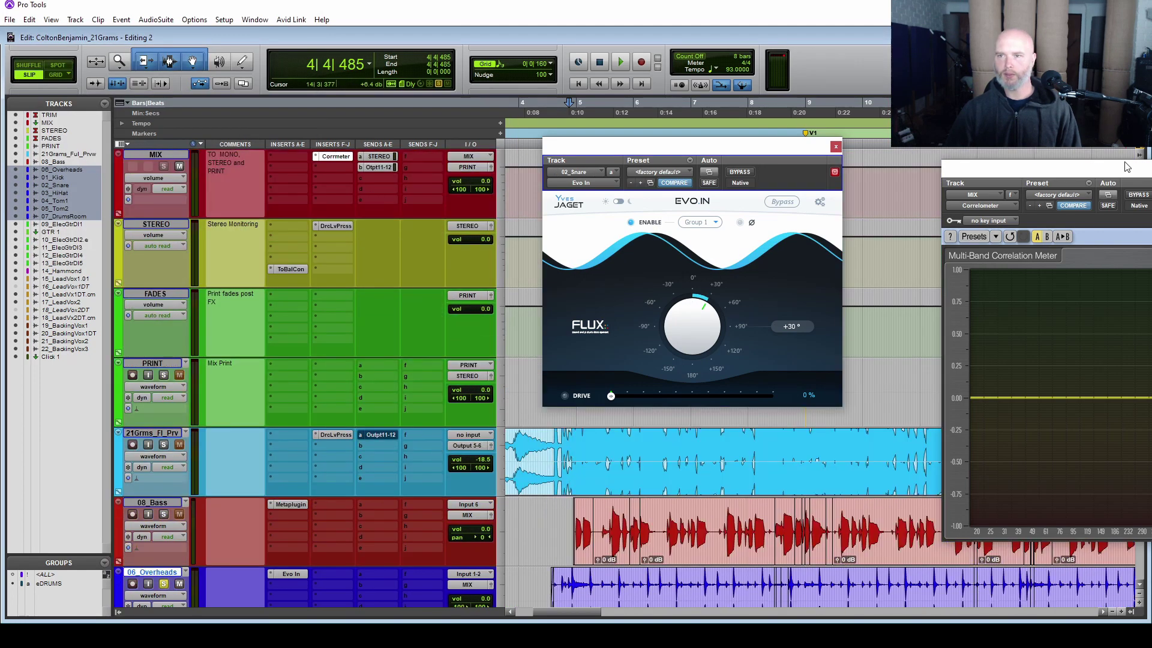
left_click_drag(1120, 170, 264, 157)
left_click_drag(624, 150, 790, 186)
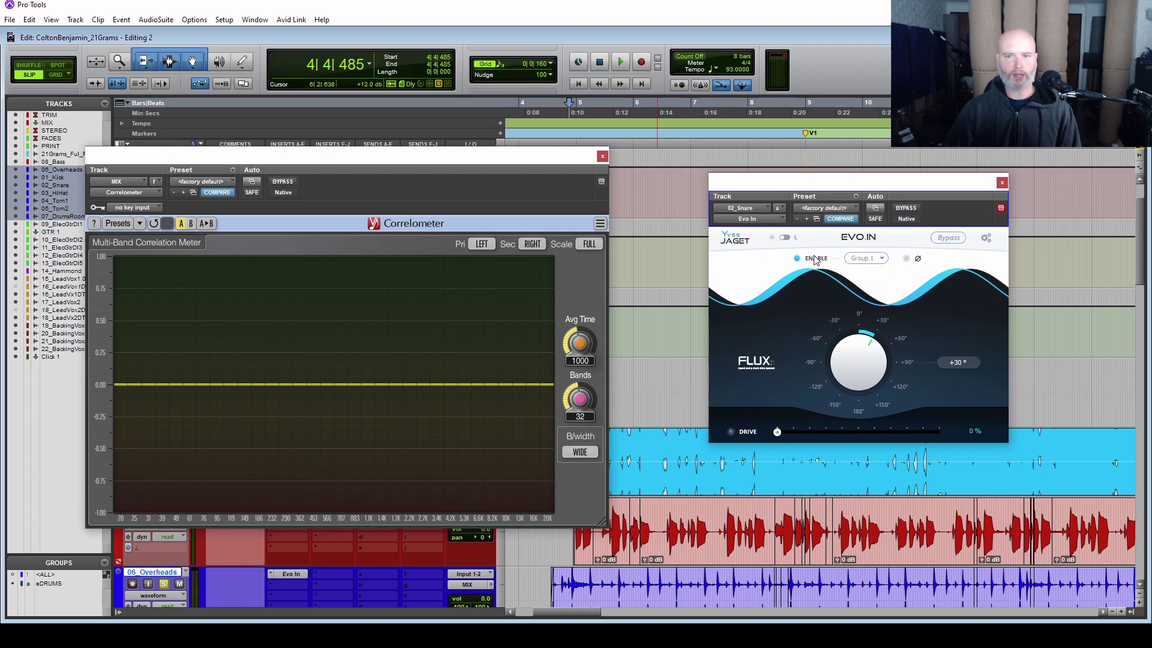
Step: Play the soloed overheads and snare, disabling and re-enabling the grouped Evo In processing to compare the correlation
key("space")
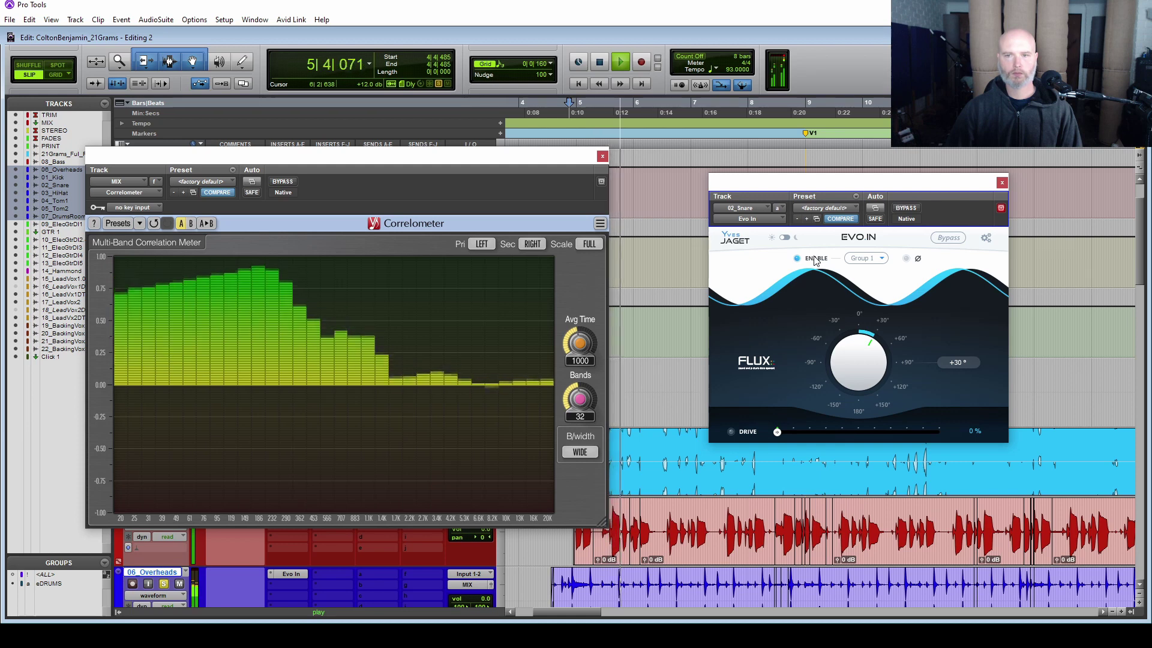
left_click(815, 259)
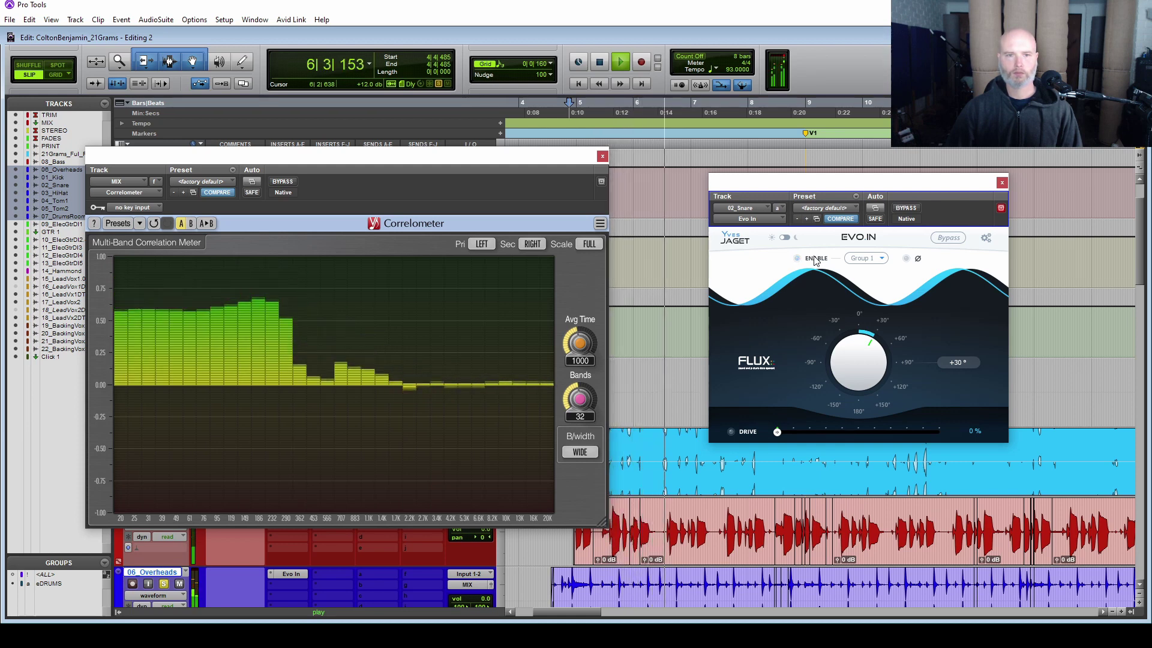
left_click(816, 260)
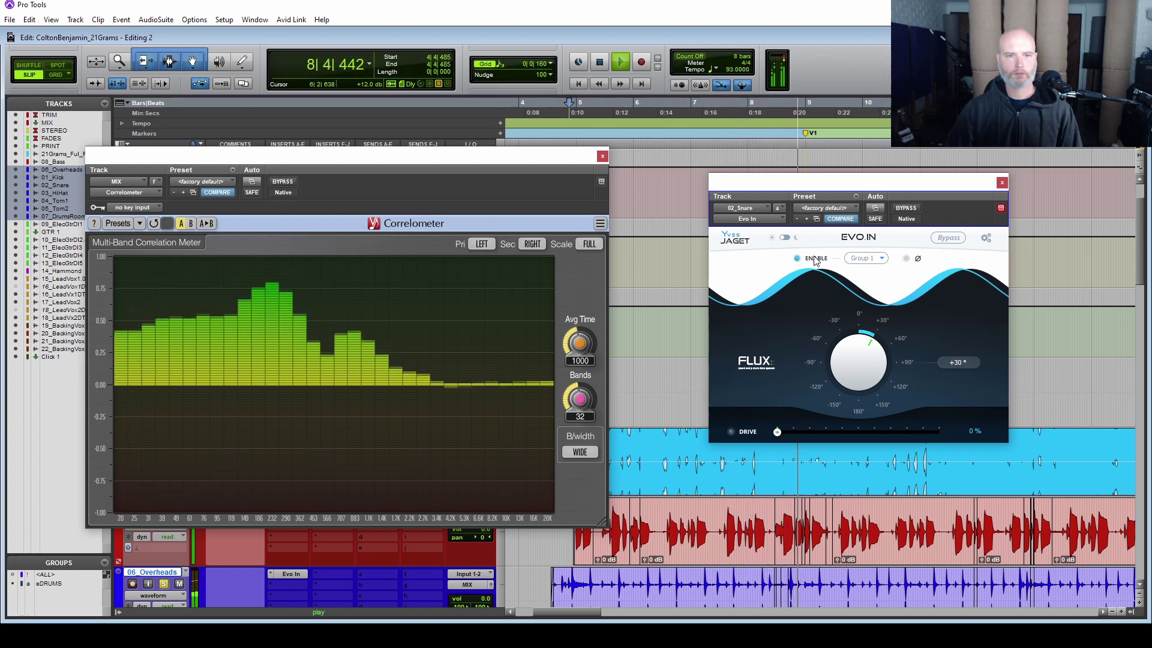
Step: Stop playback, move the Correlometer window aside, and close the 02_Snare Evo In window
key("space")
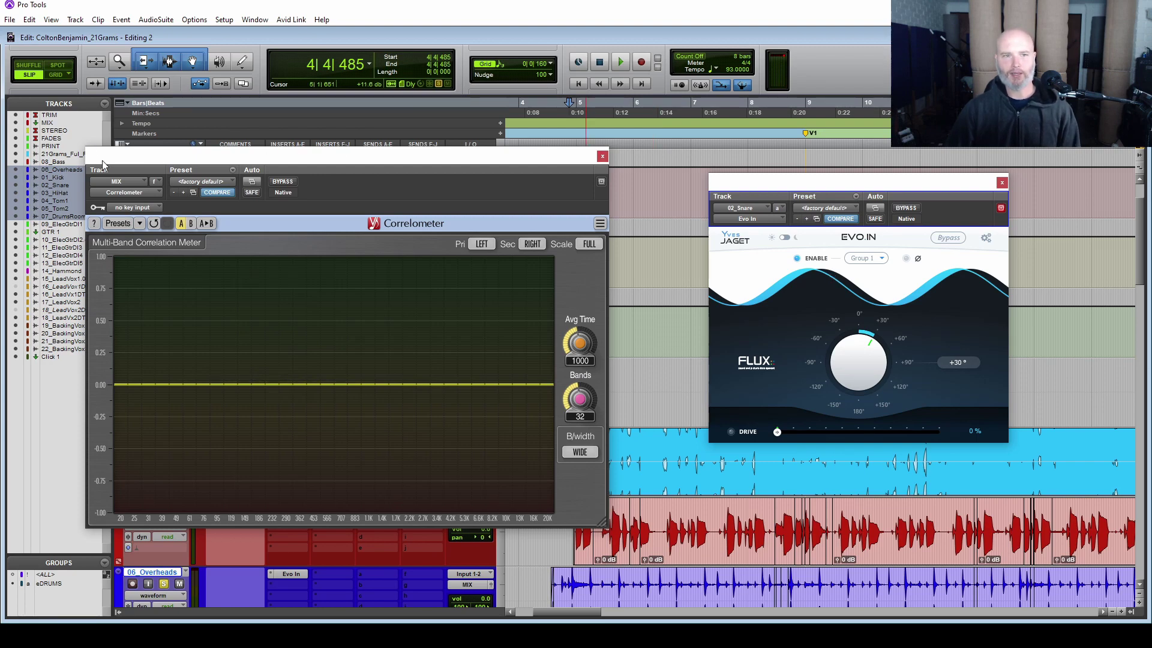
left_click_drag(102, 165, 1008, 223)
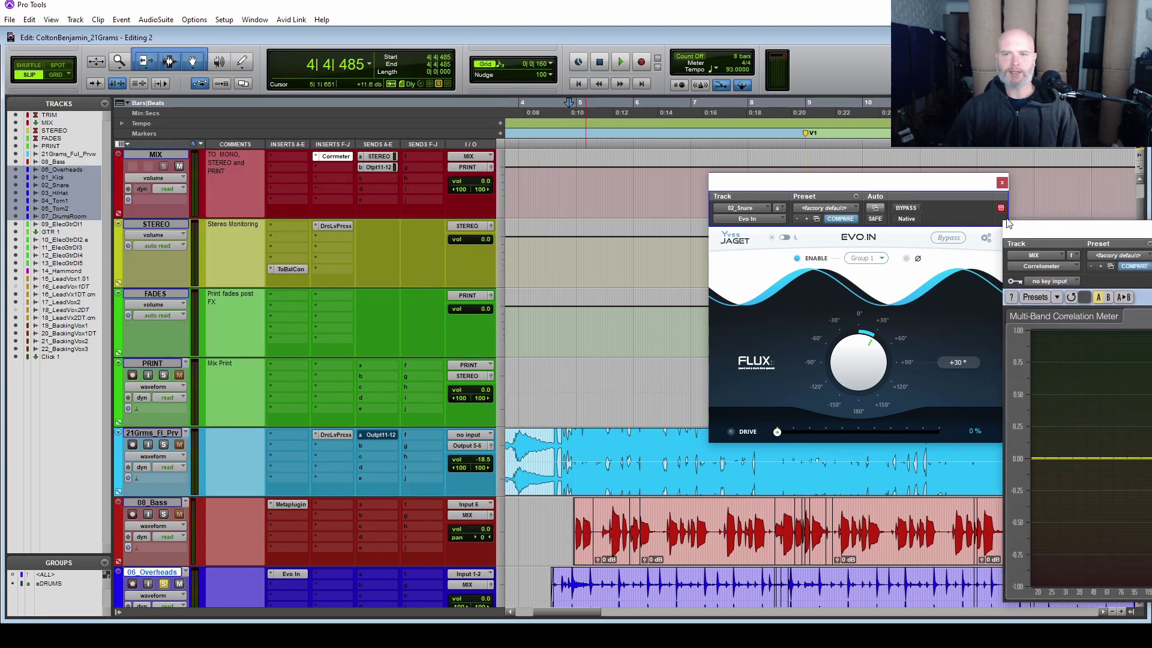
left_click(1002, 182)
Step: Open the 03_HiHat Evo In, set its phase to -23° during playback with the overheads, and close its window
scroll(484, 356, "down", 4)
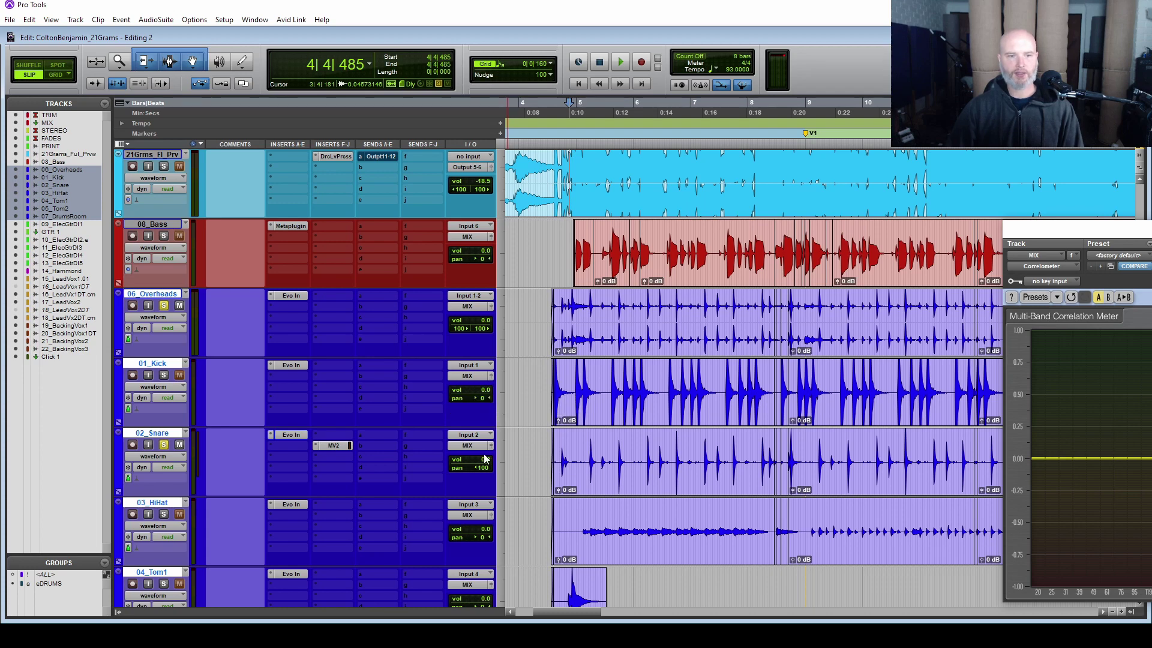
left_click(291, 504)
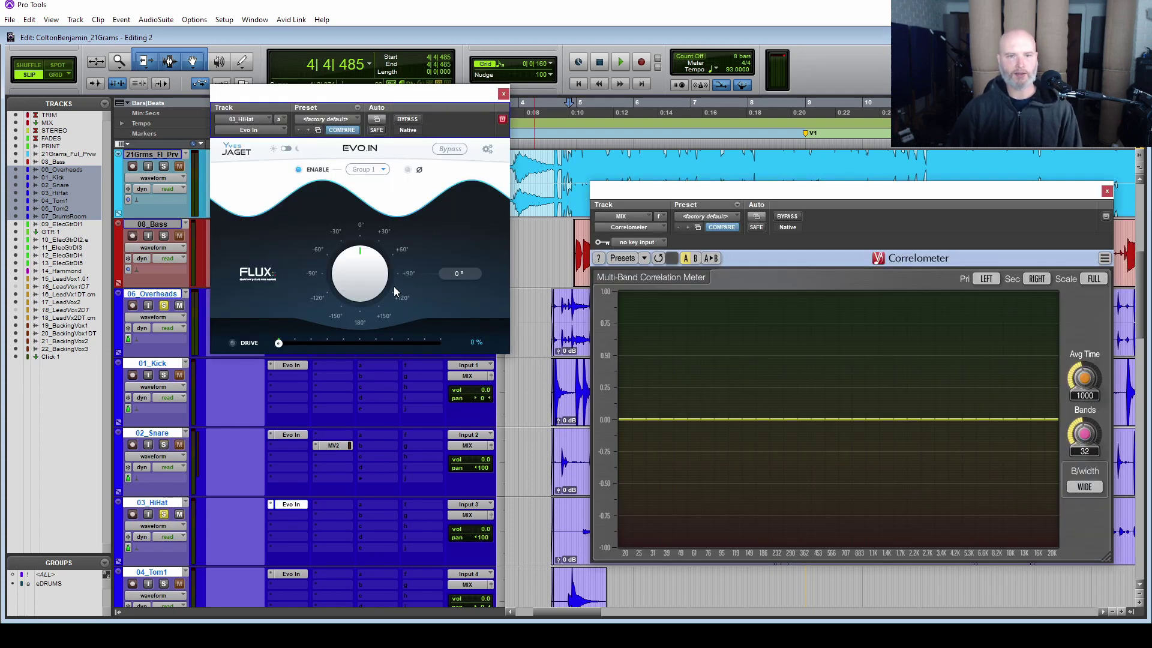
key("space")
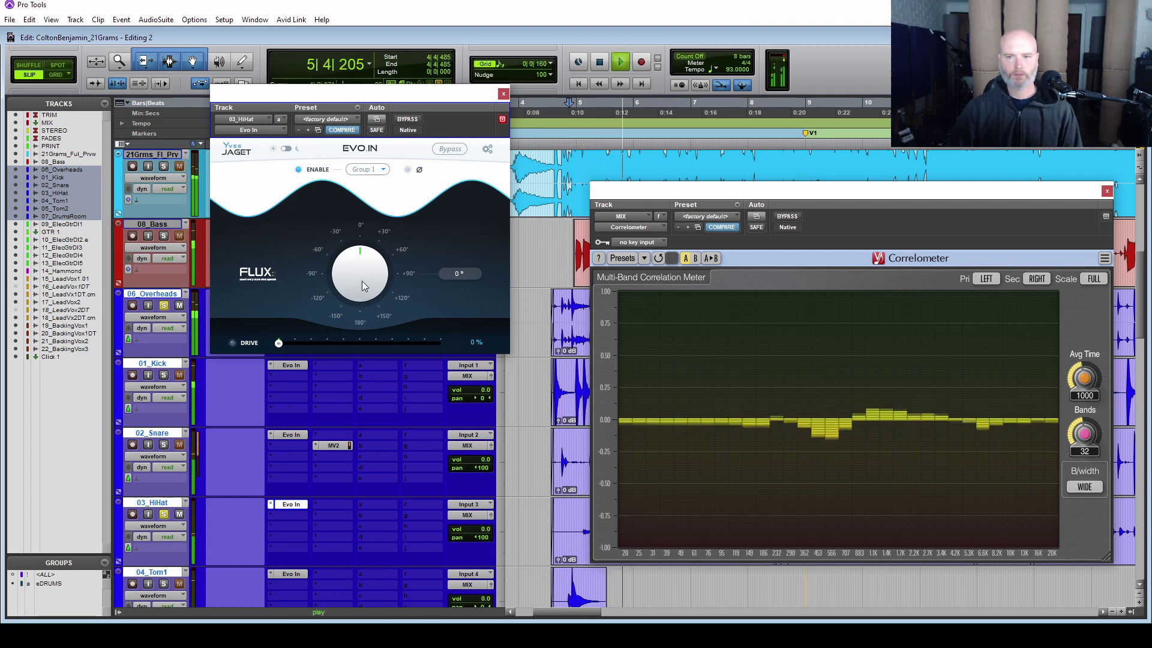
left_click_drag(362, 278, 362, 240)
left_click_drag(414, 119, 429, 510)
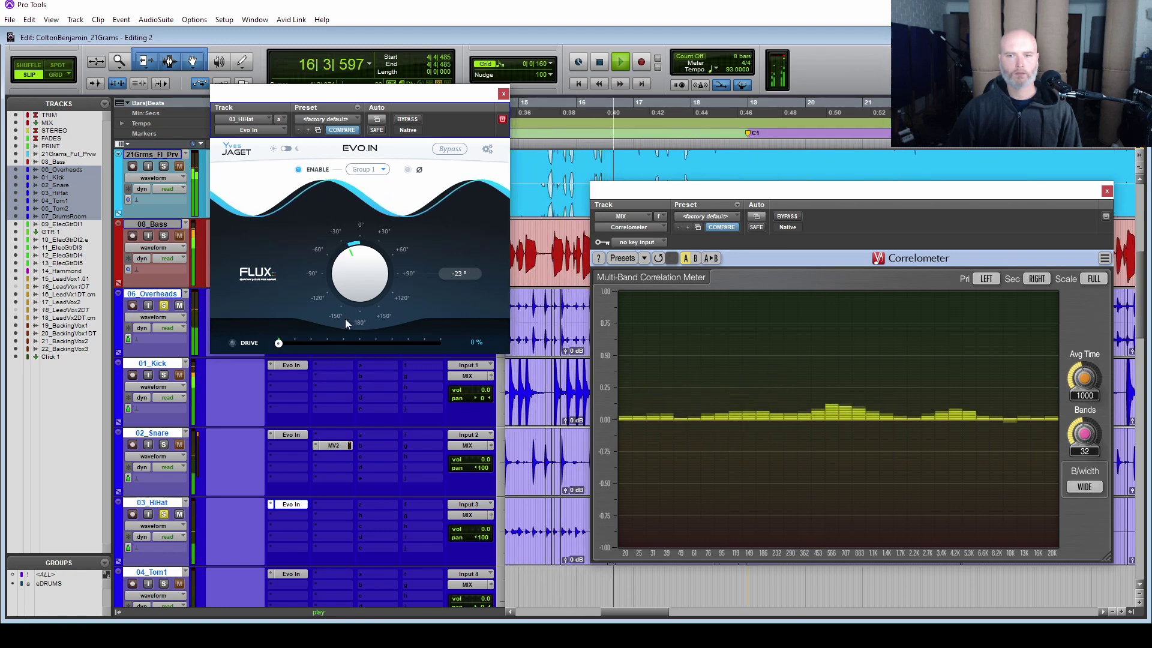
key("space")
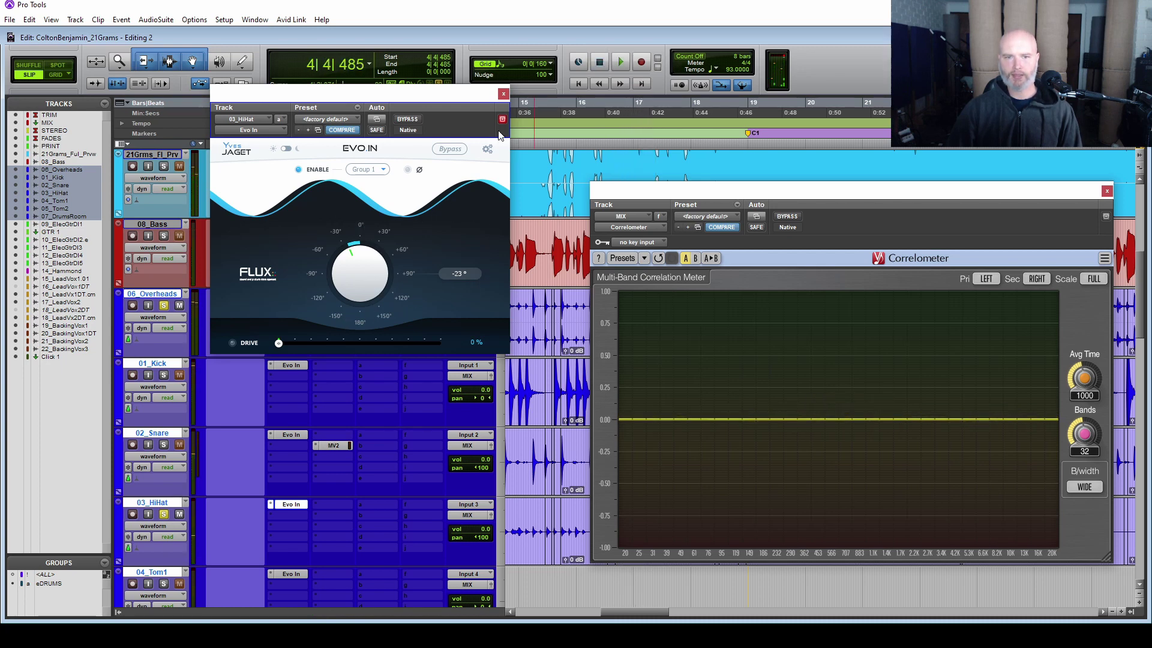
left_click(503, 93)
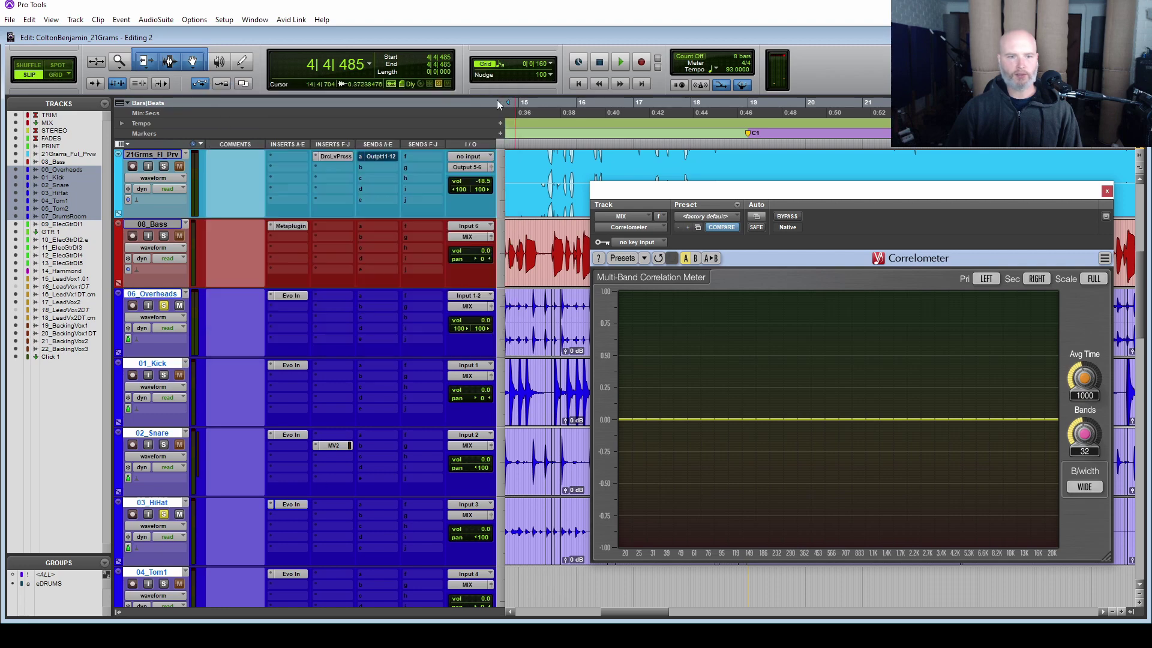
Step: Unsolo 03_HiHat, select the 04_Tom1 hit near bar 5, and play it with the tom's Evo In open
left_click(164, 514)
scroll(222, 535, "down", 1)
scroll(509, 499, "left", 10)
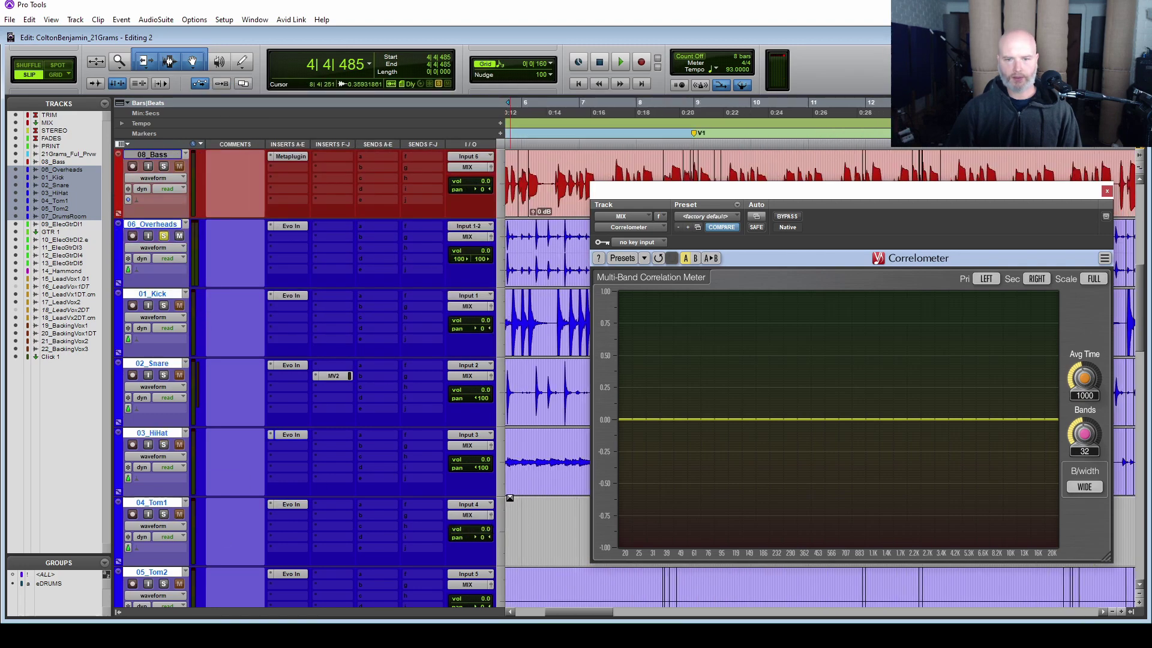
scroll(509, 497, "right", 3)
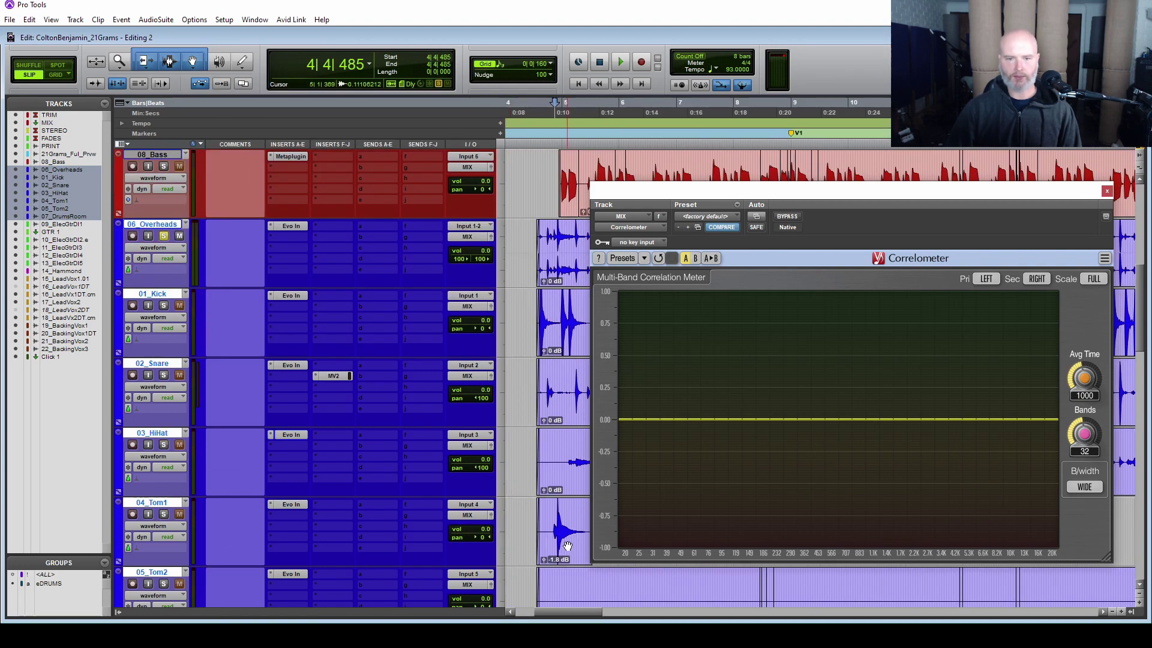
left_click_drag(551, 530, 582, 527)
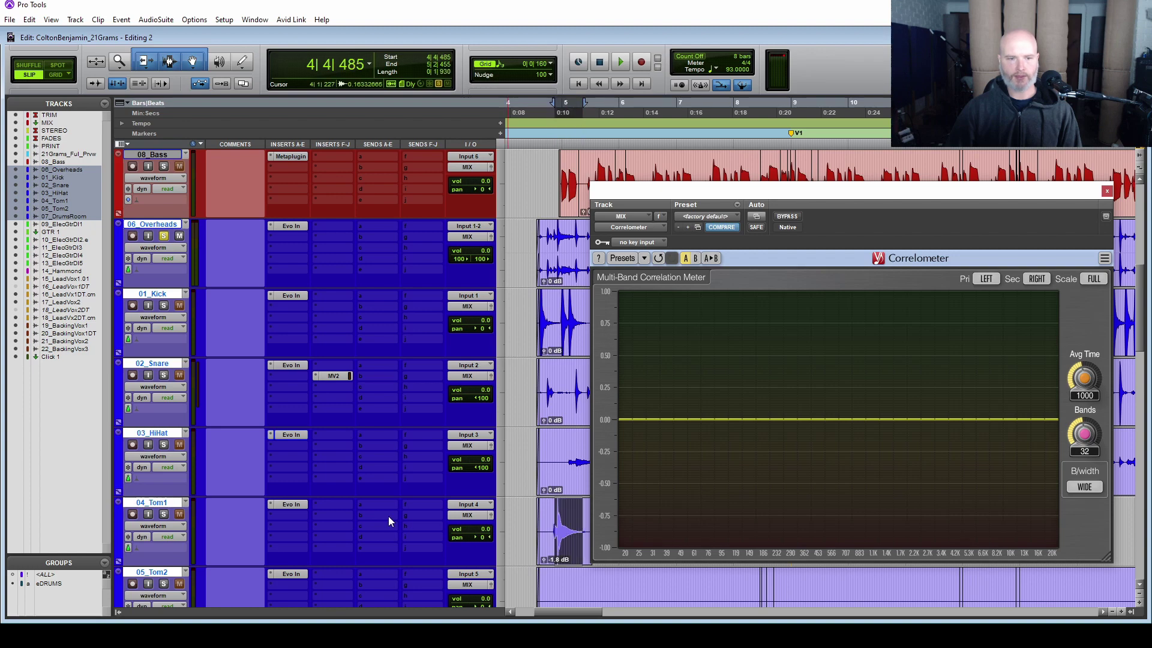
left_click(291, 504)
key("space")
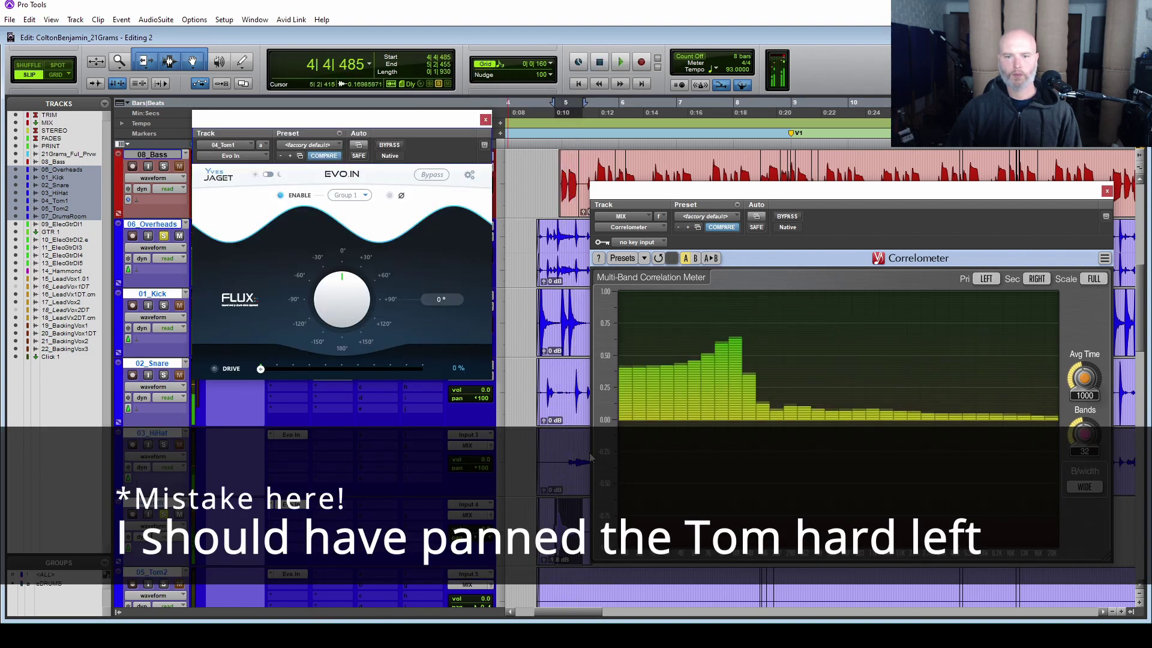
Step: Select a wider range around the 04_Tom1 hit, starting just before its attack, and loop its playback
left_click(548, 522)
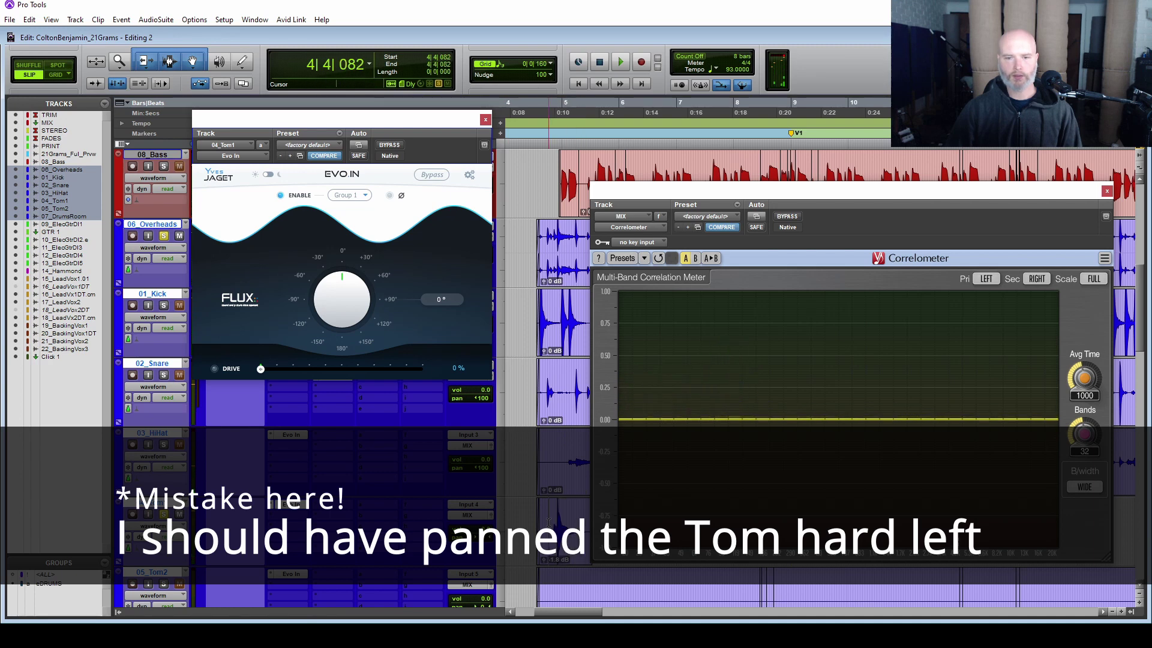
left_click_drag(548, 522, 598, 528)
key("space")
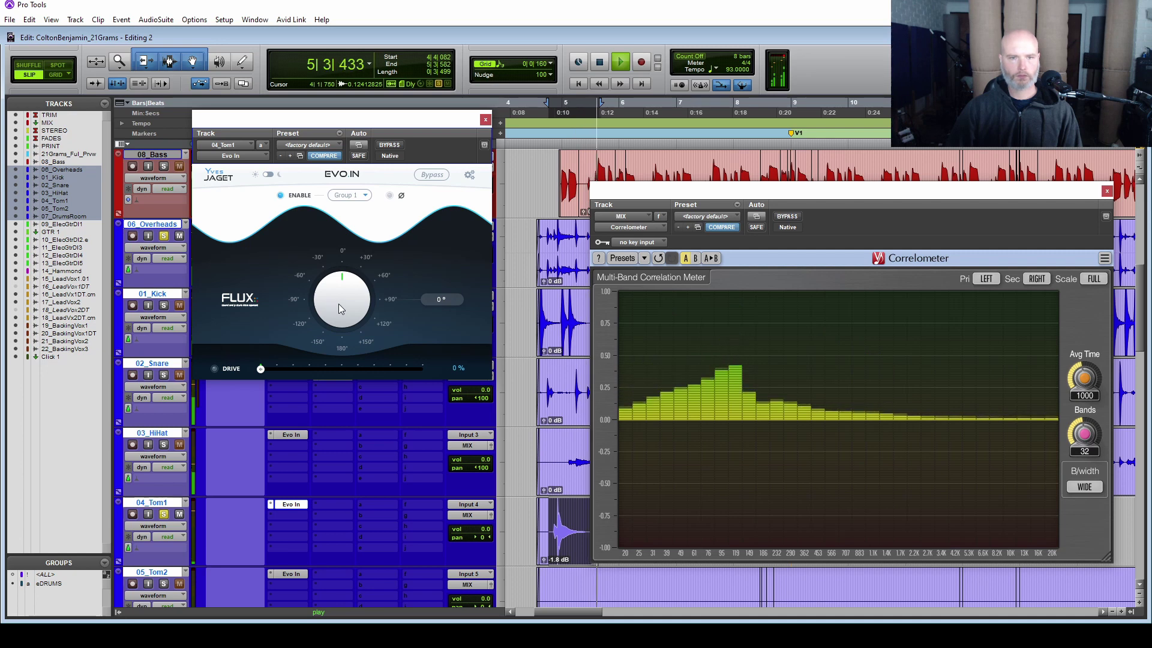
left_click(621, 64)
Step: Set the 04_Tom1 Evo In phase to +33° and switch the group processing off to compare the correlation
left_click_drag(360, 300, 373, 249)
left_click(300, 195)
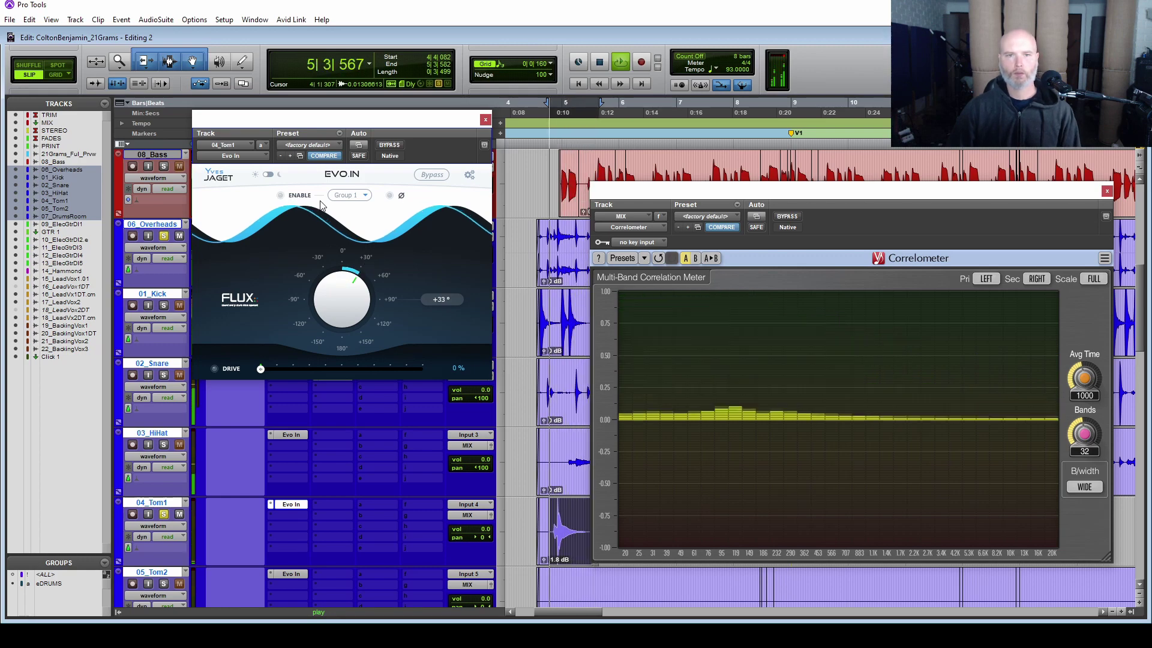
key("space")
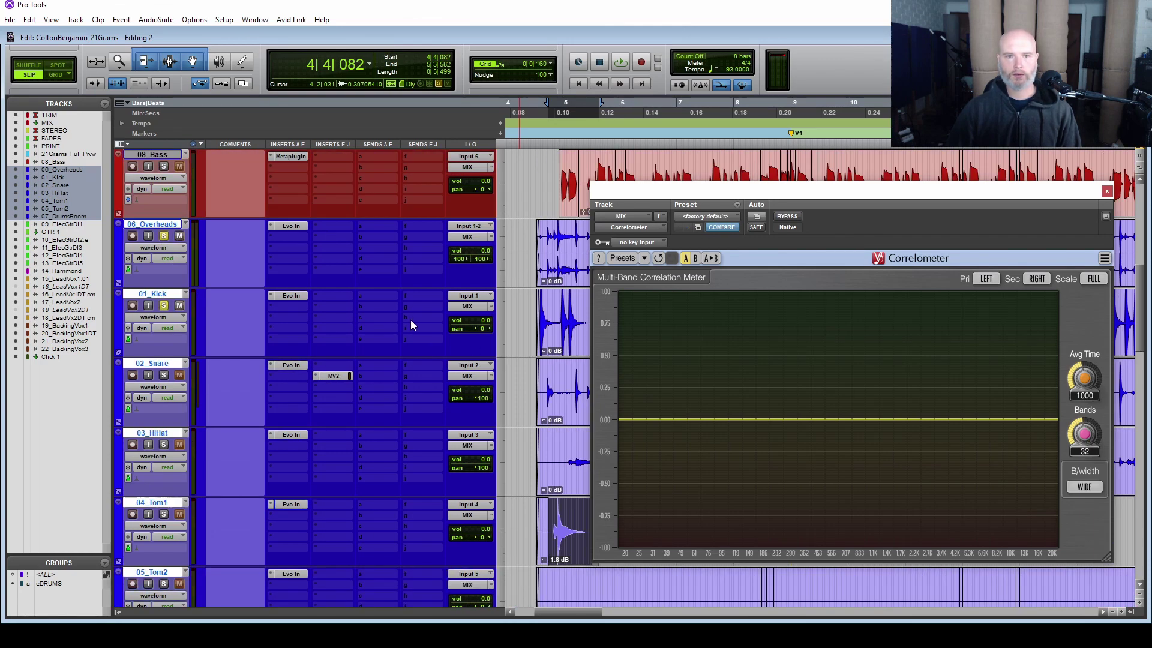
Step: Open the 01_Kick Evo In beside Correlometer and raise Correlometer's band count to 64 for kick playback
left_click_drag(485, 326, 469, 327)
left_click(291, 296)
left_click_drag(132, 8, 391, 181)
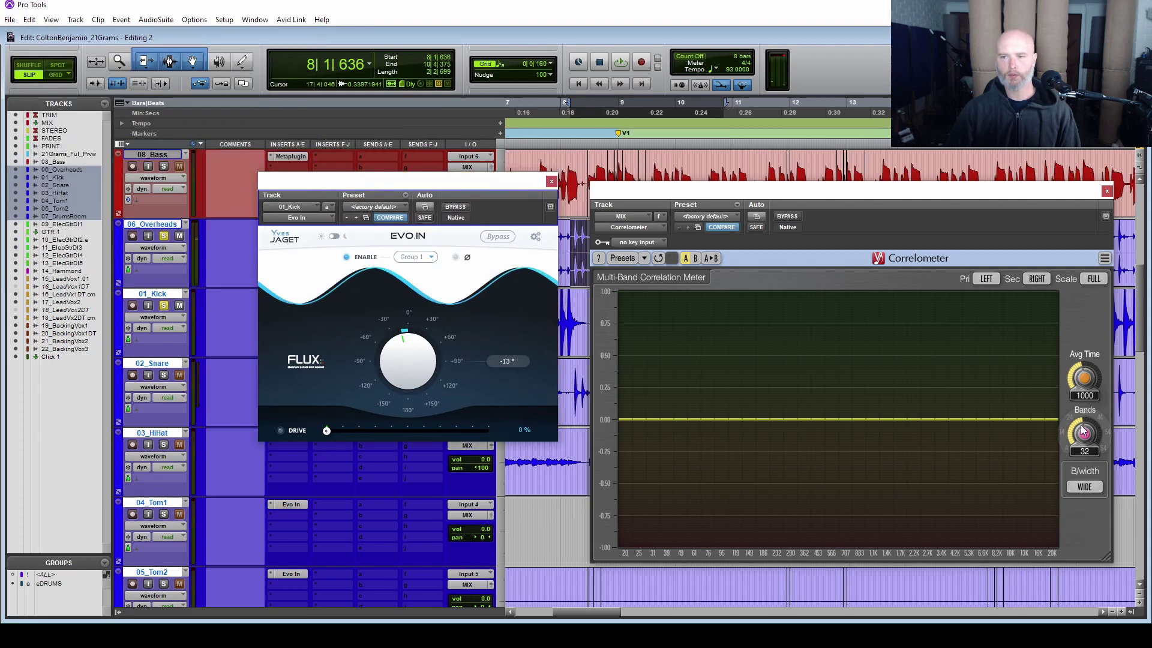
key("space")
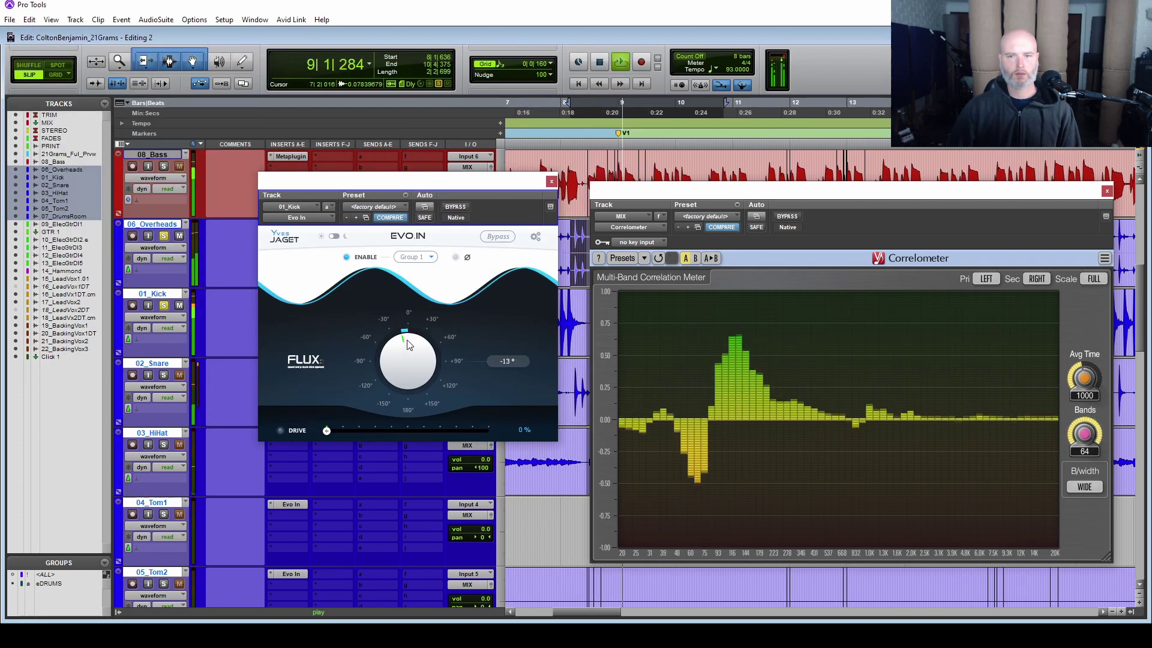
Step: Try different phase angles on the looped 01_Kick, reset its Evo In phase to 0°, and close its window
left_click_drag(407, 344, 424, 373)
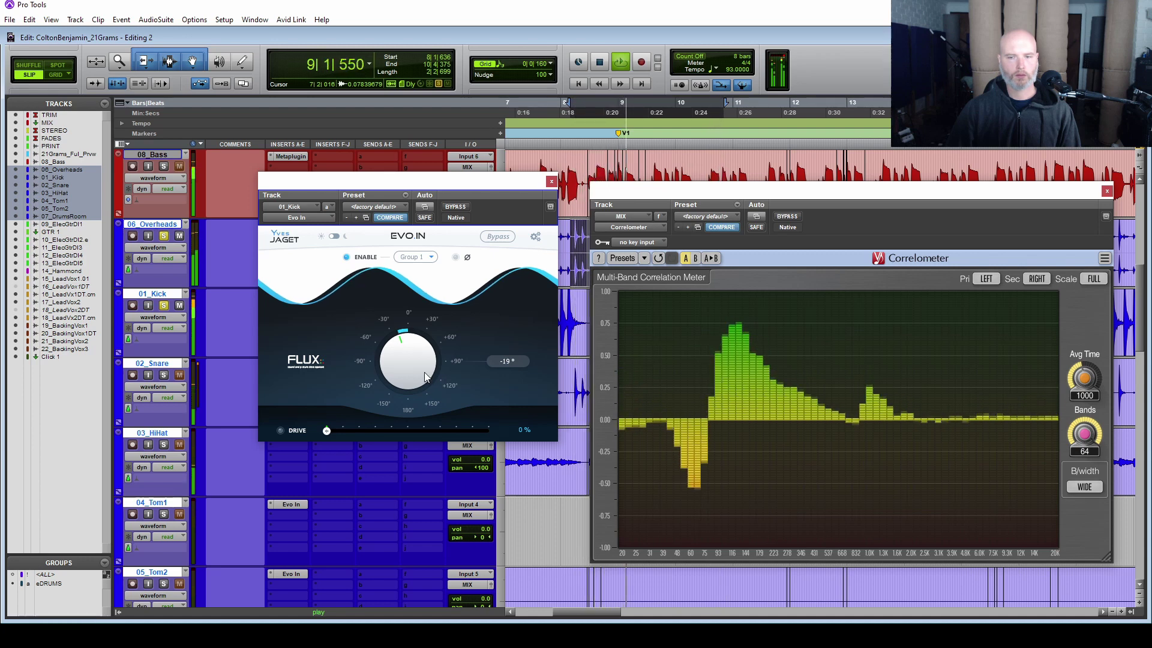
left_click_drag(423, 375, 437, 340)
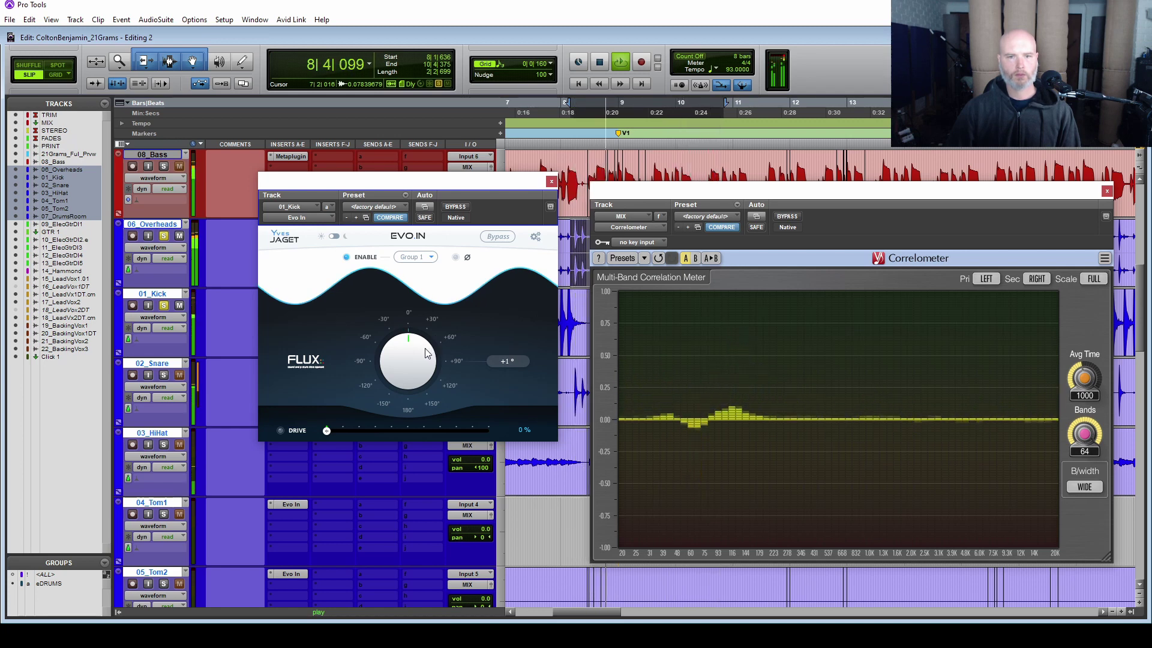
key("space")
left_click(390, 373, "alt")
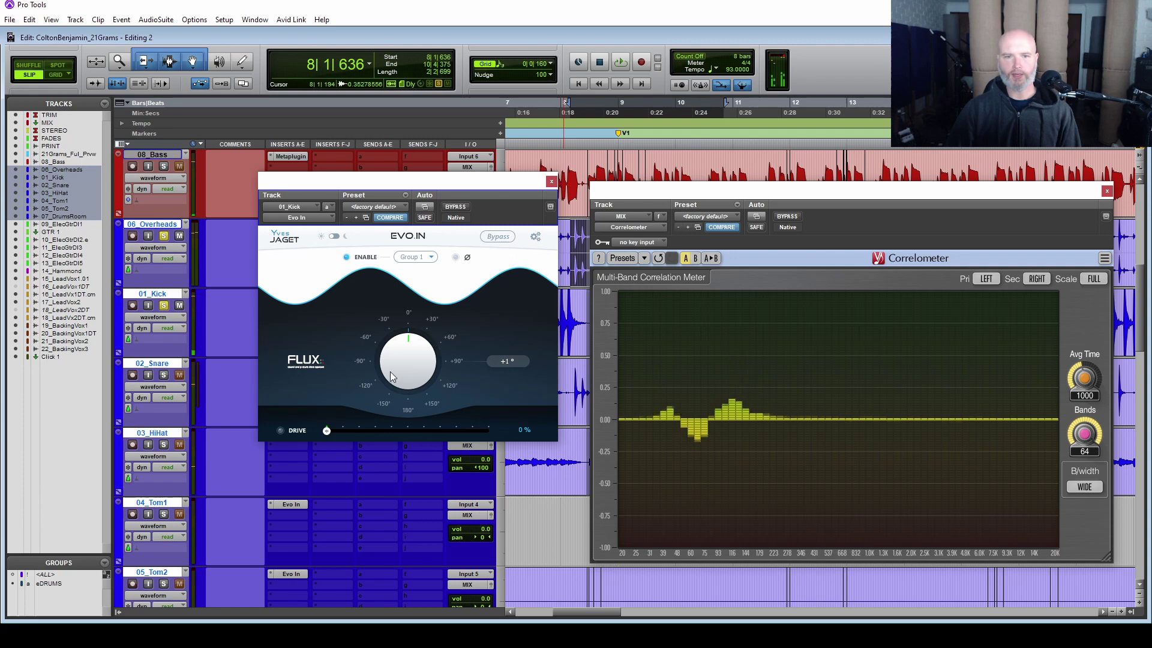
left_click(551, 182)
Step: Set the 05_Tom2 Evo In phase to +14° for the tom fill near bar 60 and close its window
scroll(531, 438, "down", 3)
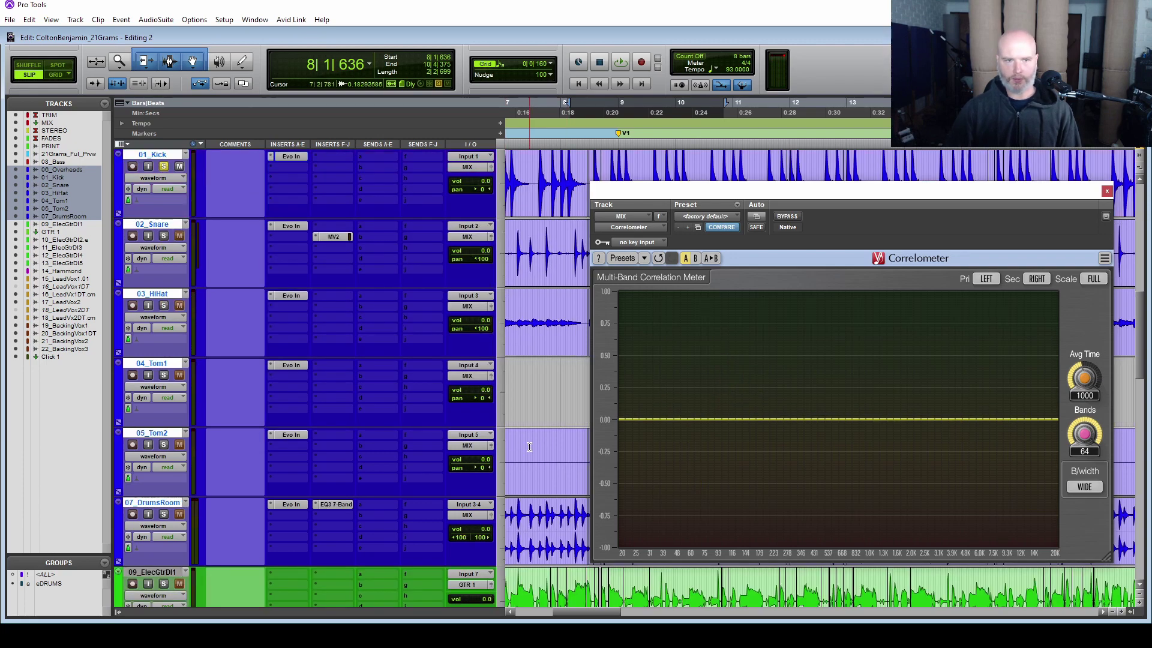
scroll(570, 483, "right", 10)
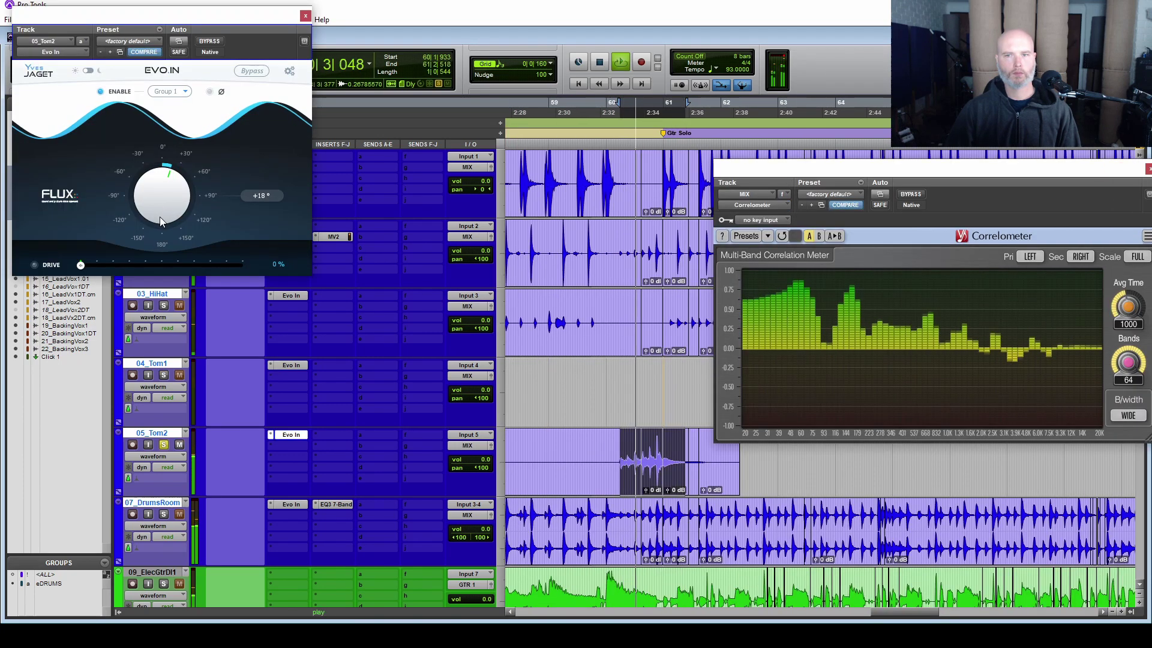
left_click_drag(160, 218, 156, 223)
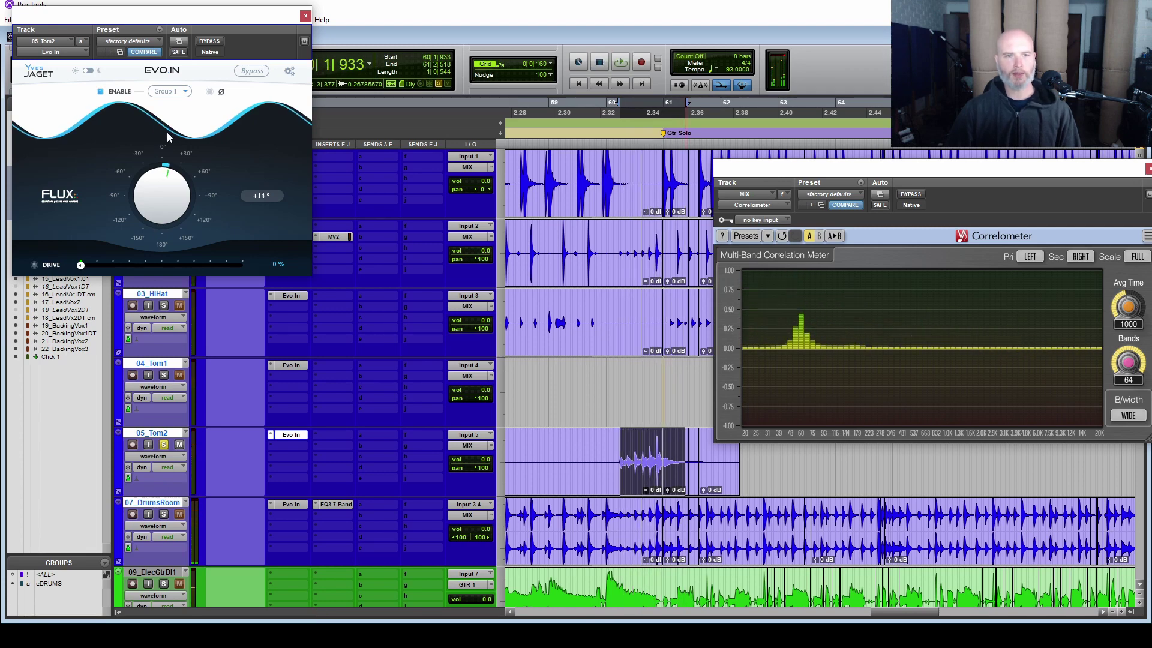
left_click(306, 16)
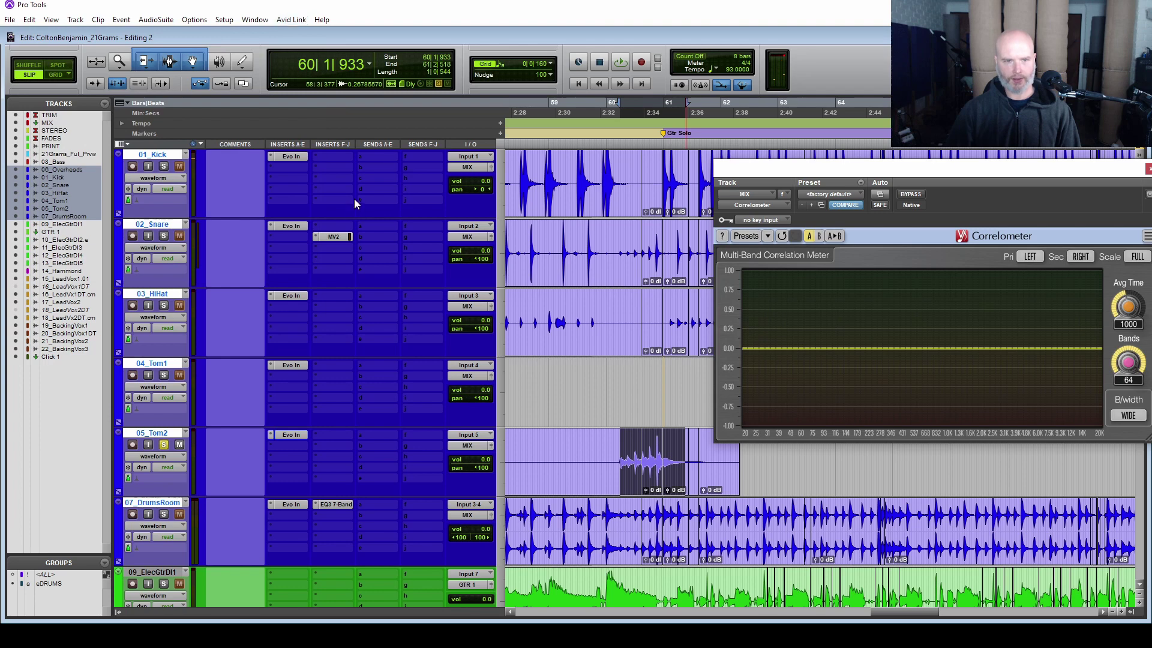
Step: Solo 07_DrumsRoom instead of 05_Tom2, play it with the overheads, and open its Evo In
key("shift+s")
scroll(459, 375, "up", 3)
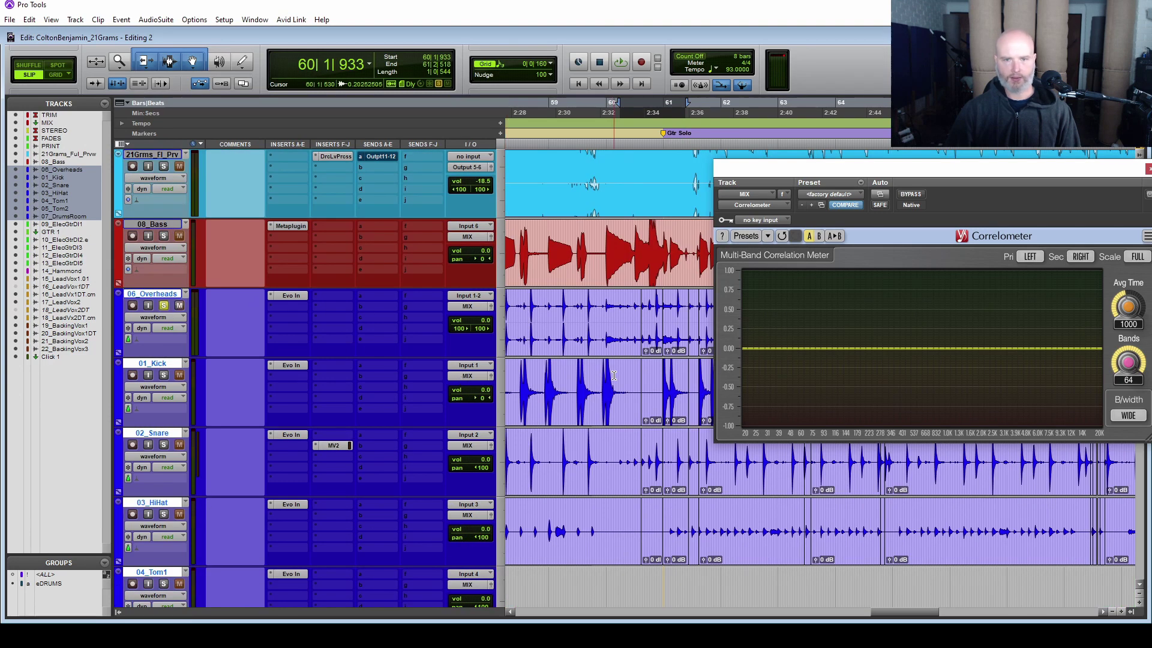
key("space")
scroll(576, 373, "down", 4)
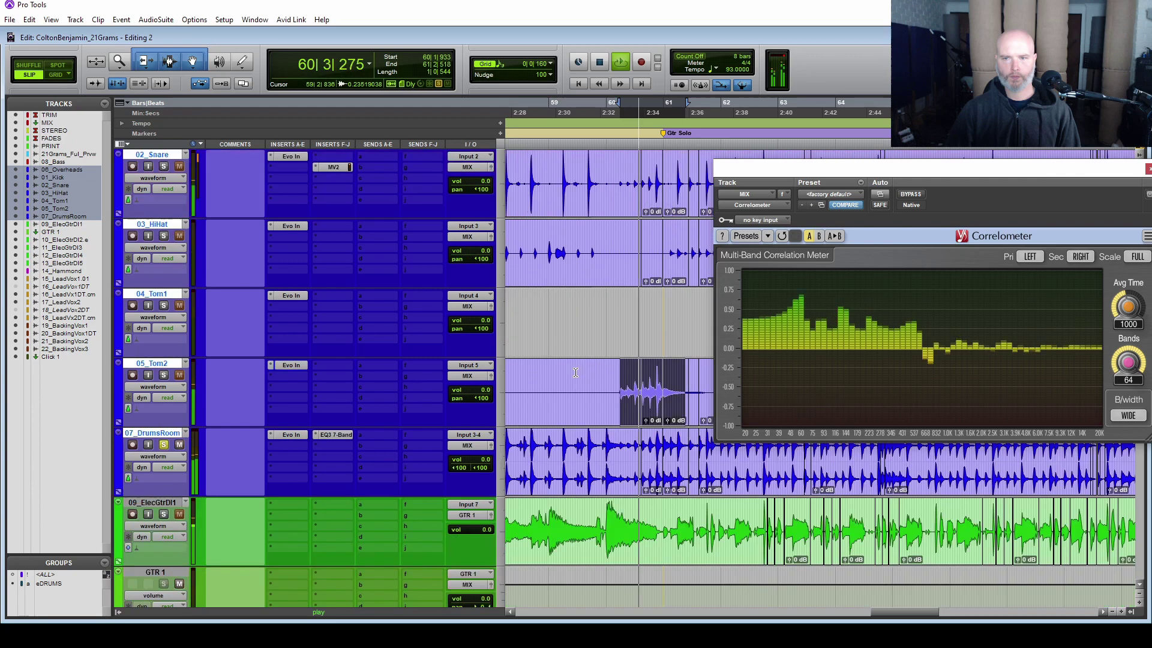
left_click(296, 438)
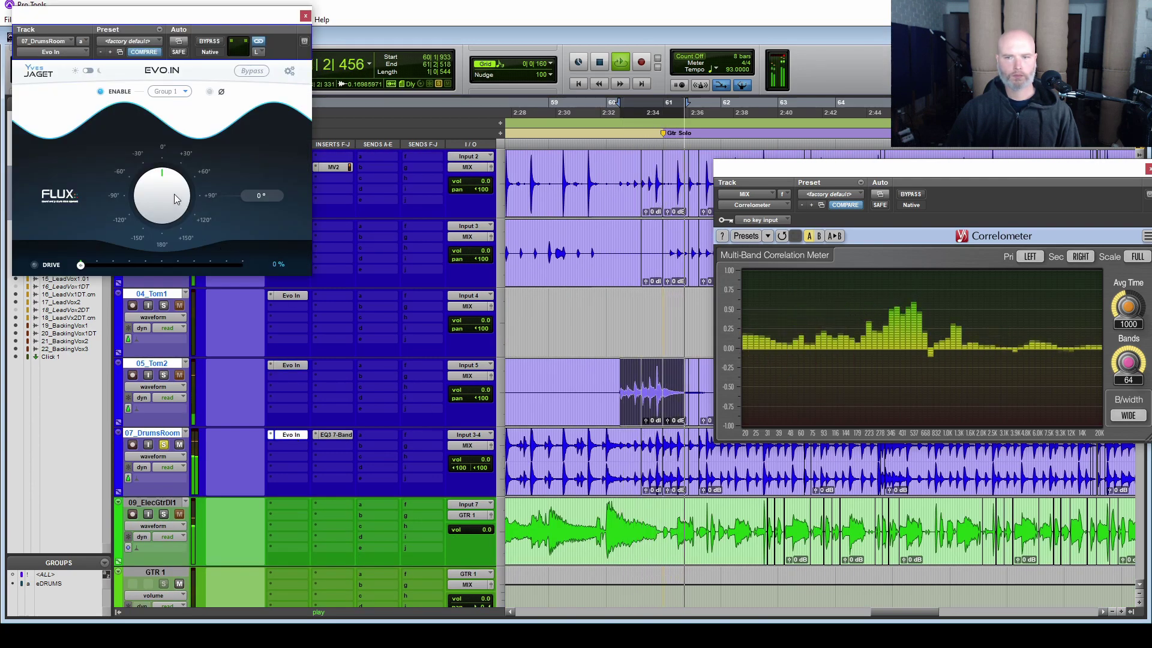
Step: Try a phase of -44° on the 07_DrumsRoom Evo In and compare inverted with normal polarity
left_click_drag(174, 193, 126, 254)
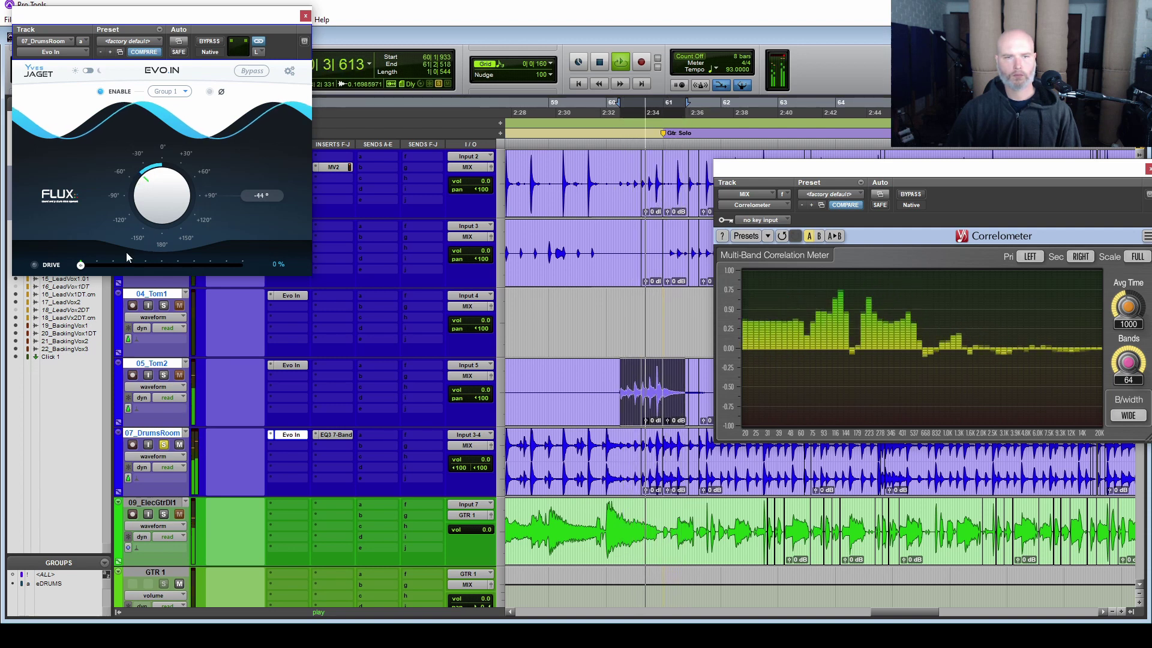
left_click(222, 92)
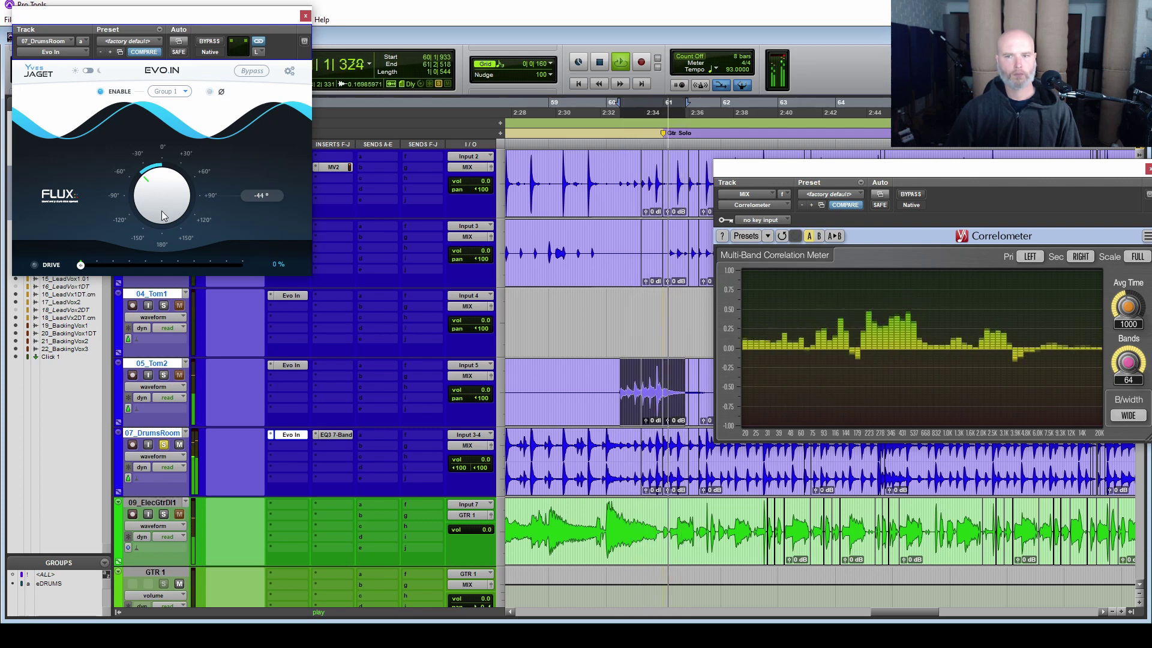
key("space")
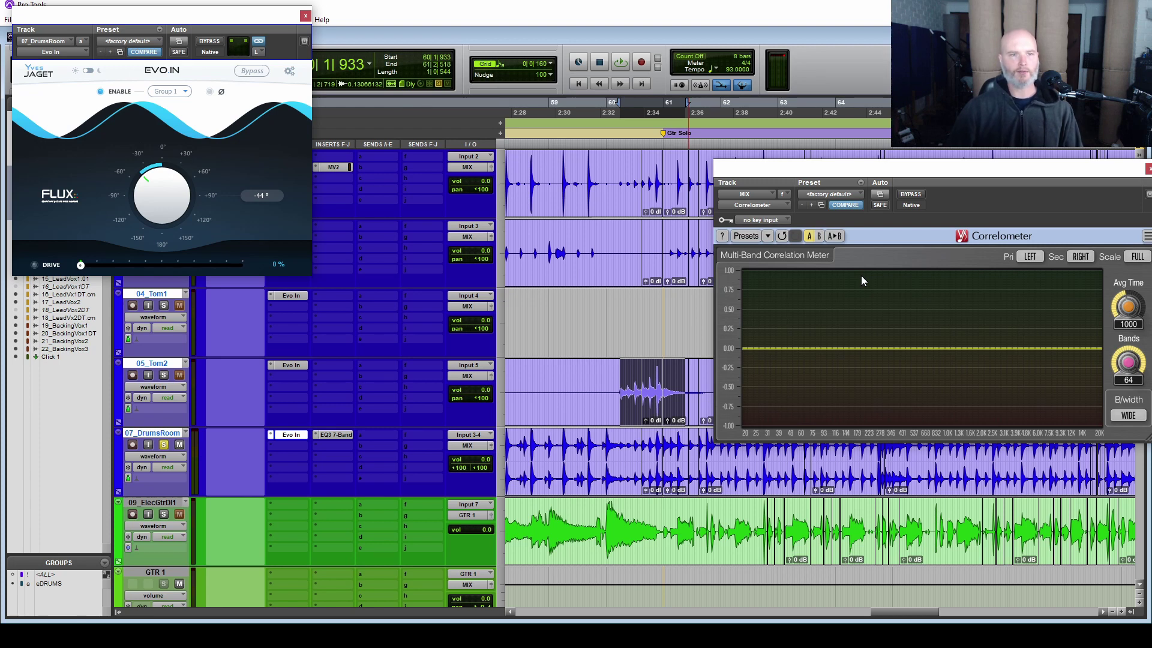
Step: Loop 07_DrumsRoom over bars 58 to 60, set its Evo In phase to -94°, and stop playback
key("space")
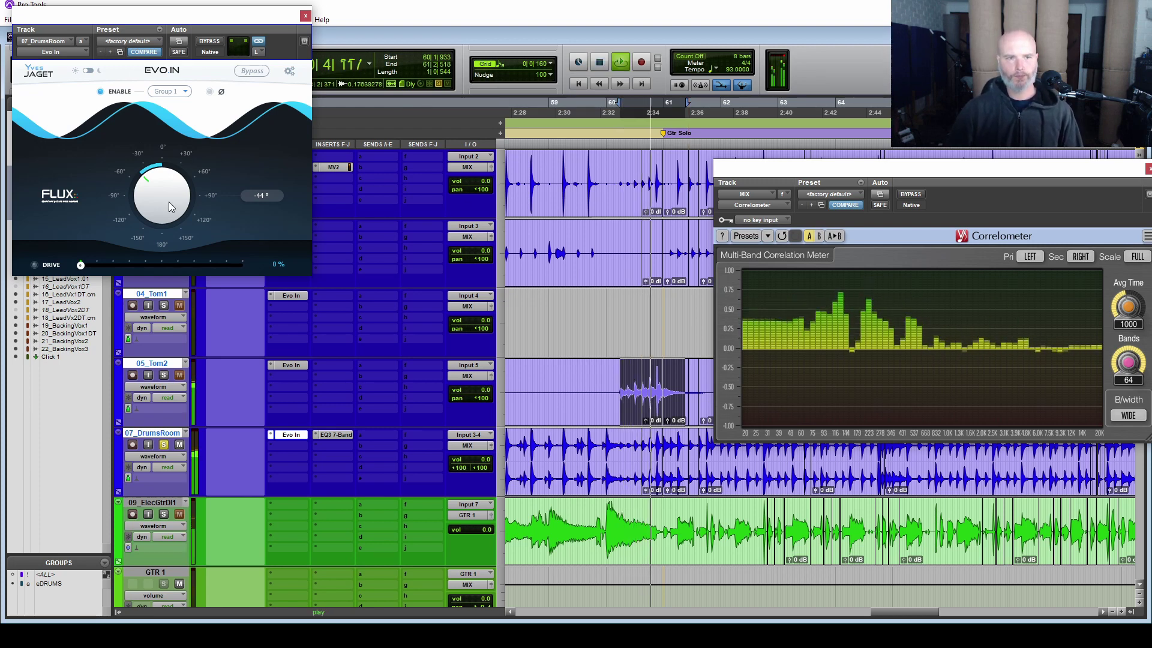
left_click_drag(164, 194, 182, 156)
key("space")
left_click_drag(528, 463, 620, 462)
key("space")
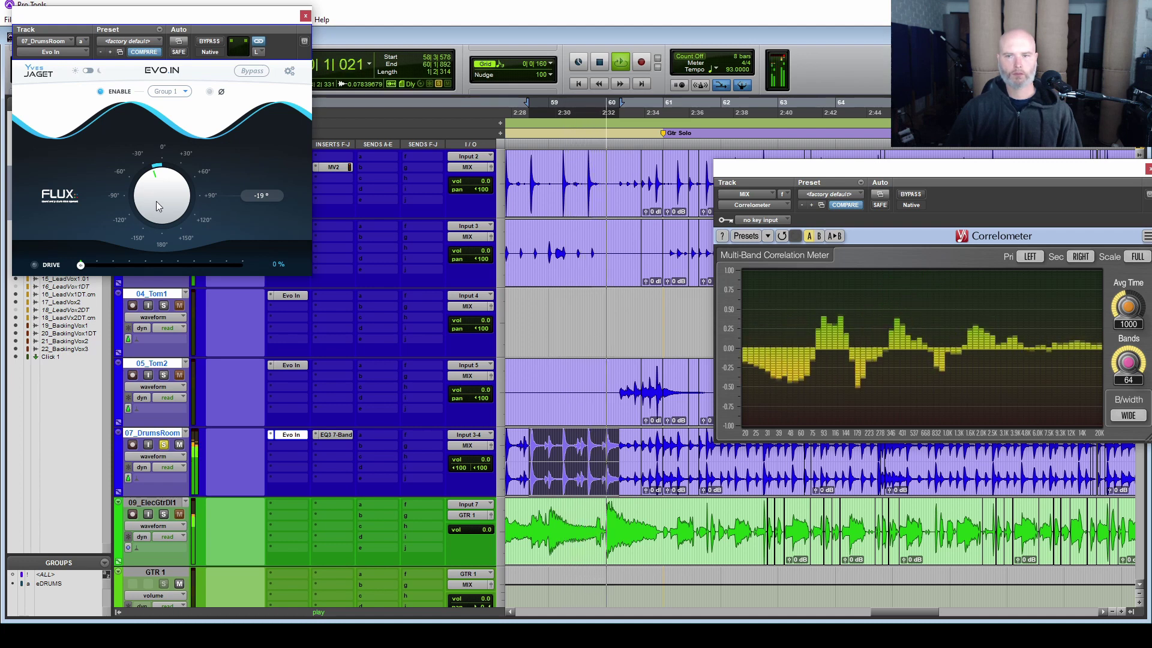
left_click_drag(157, 206, 130, 360)
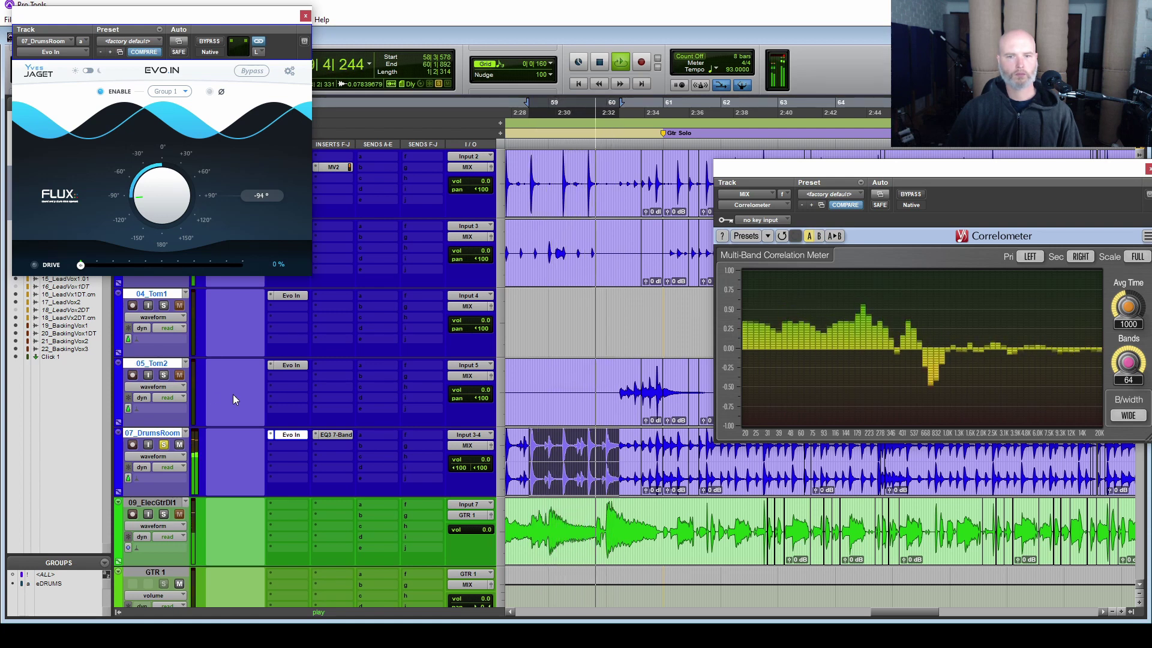
scroll(296, 412, "up", 5)
key("space")
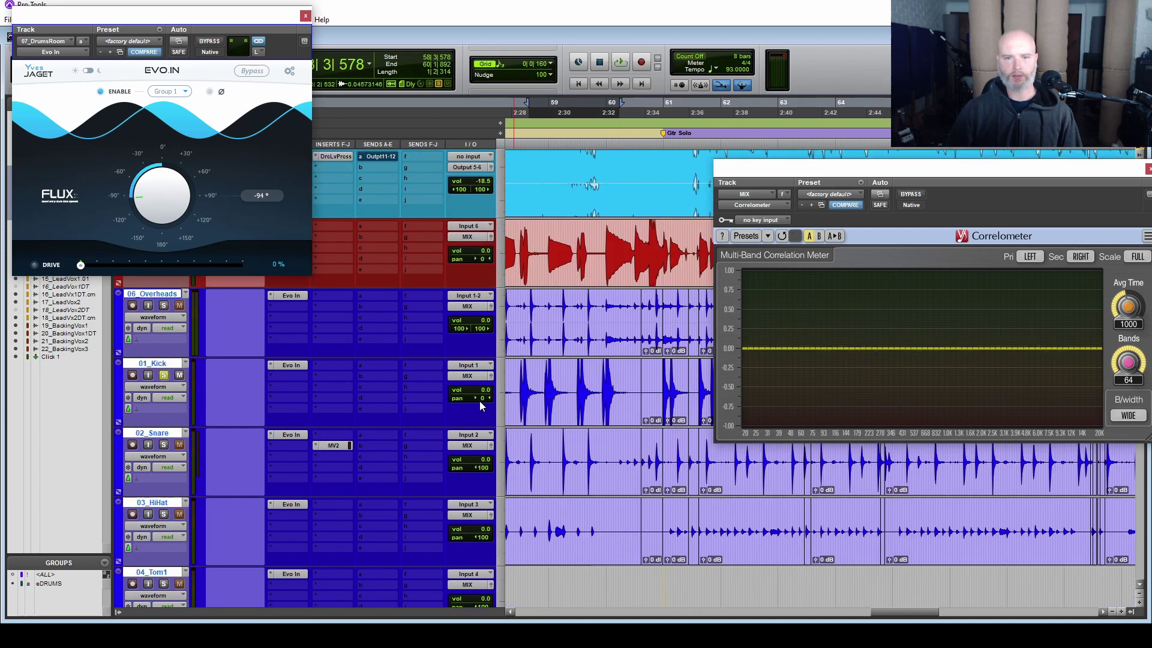
Step: Pan 01_Kick fully right alongside the overheads and compare the 07_DrumsRoom Evo In enabled and disabled during playback
left_click_drag(480, 401, 513, 425)
key("space")
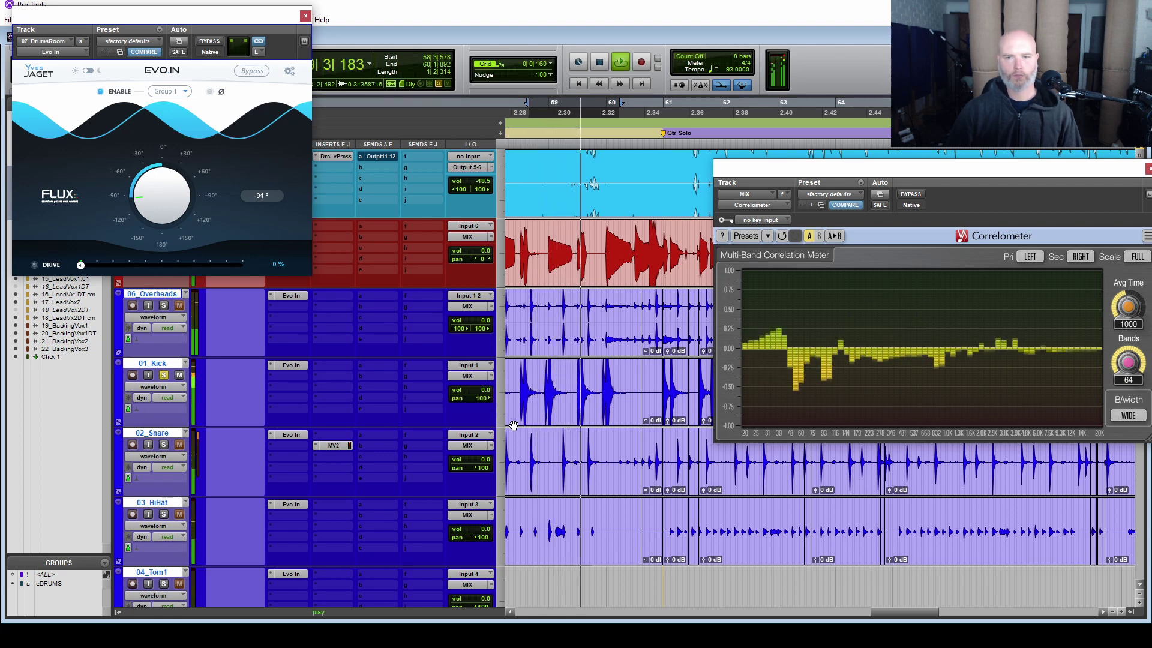
left_click(106, 90)
left_click(100, 91)
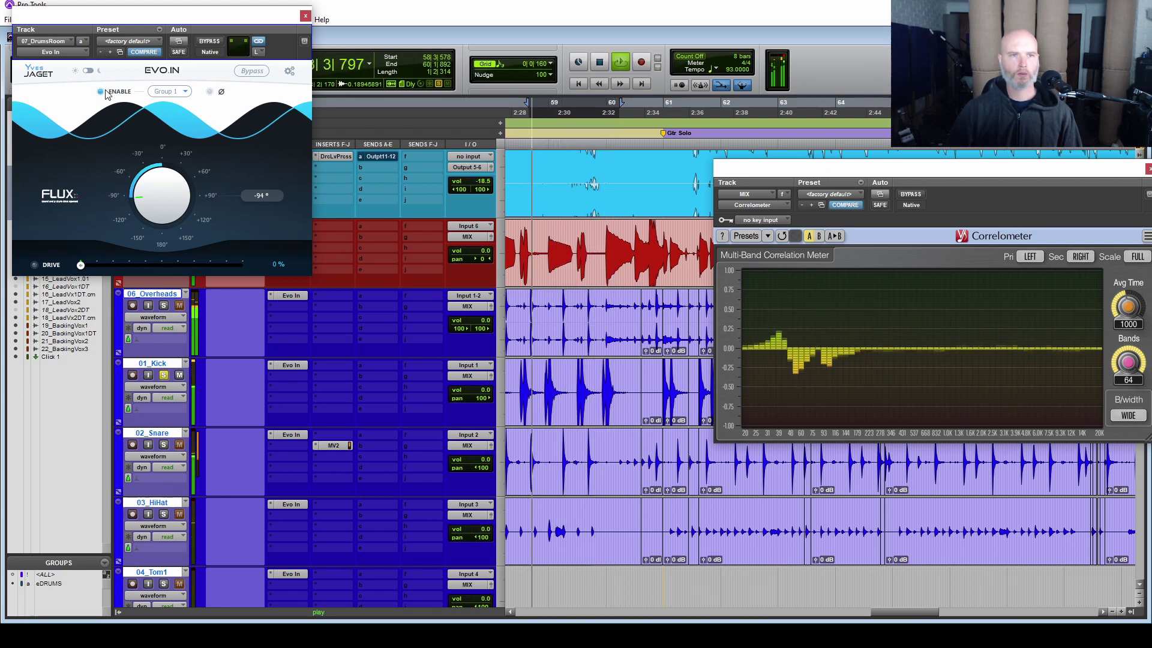
left_click(100, 91)
left_click(104, 91)
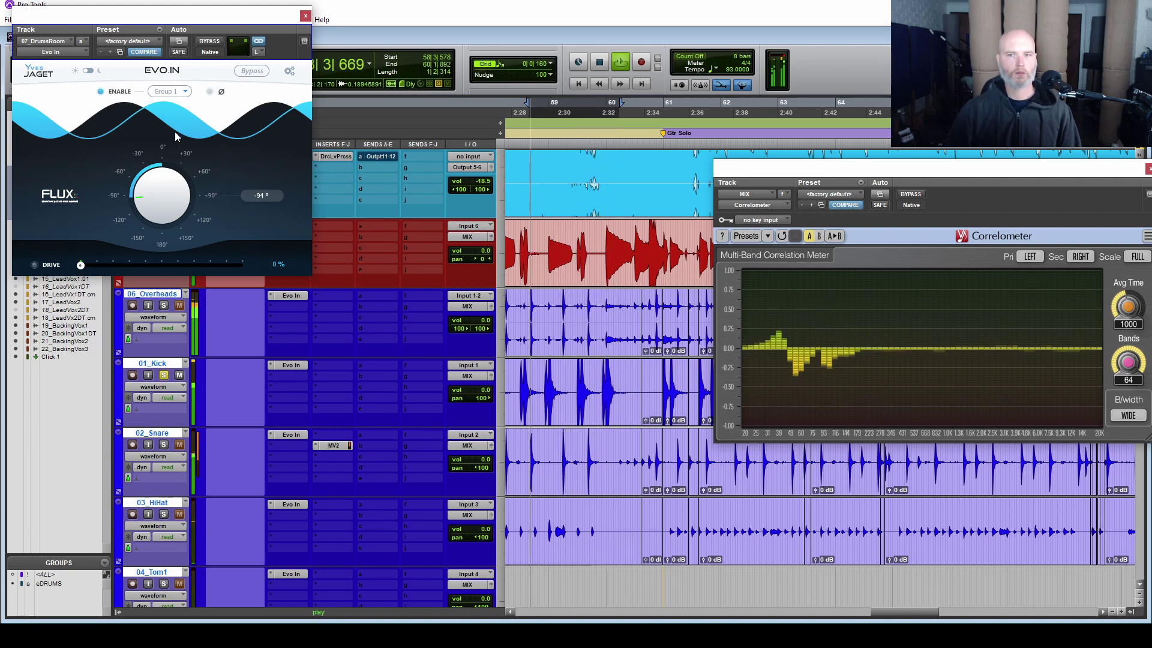
key("space")
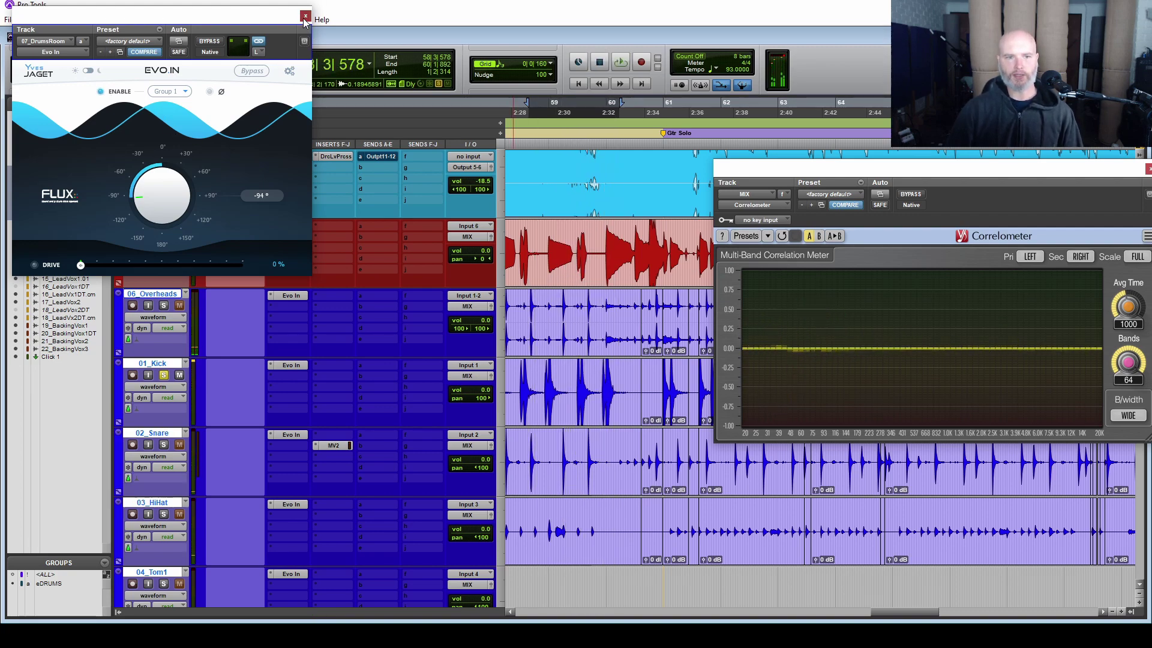
Step: Close the 07_DrumsRoom Evo In and the Correlometer windows
left_click(306, 16)
scroll(220, 427, "down", 3)
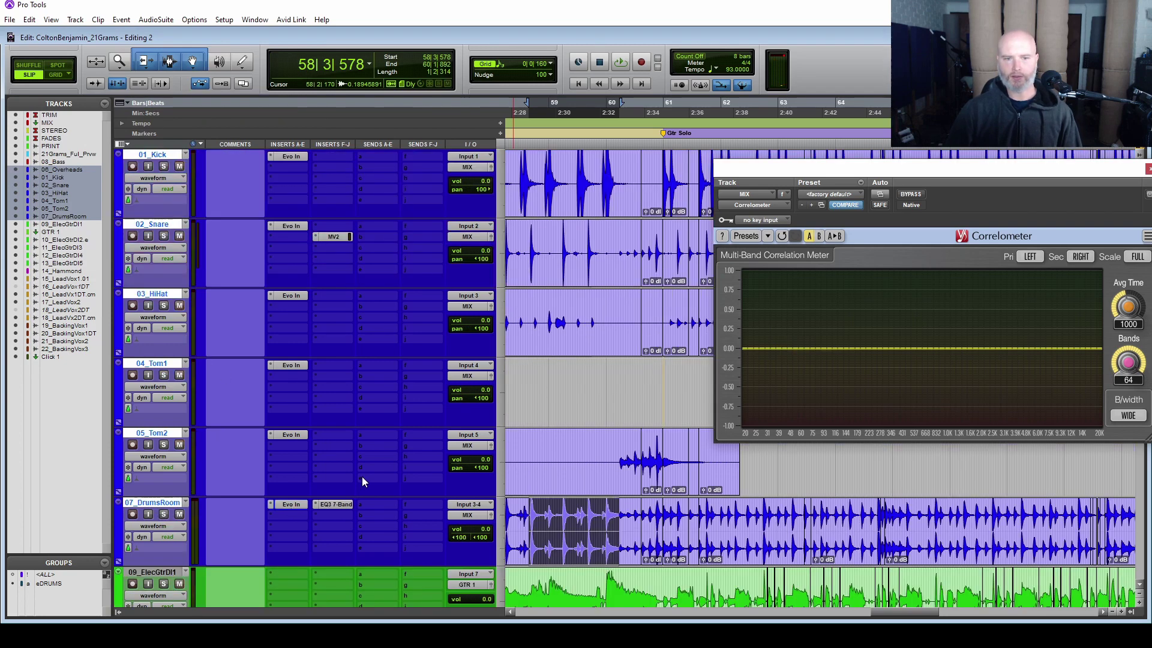
scroll(769, 500, "left", 5)
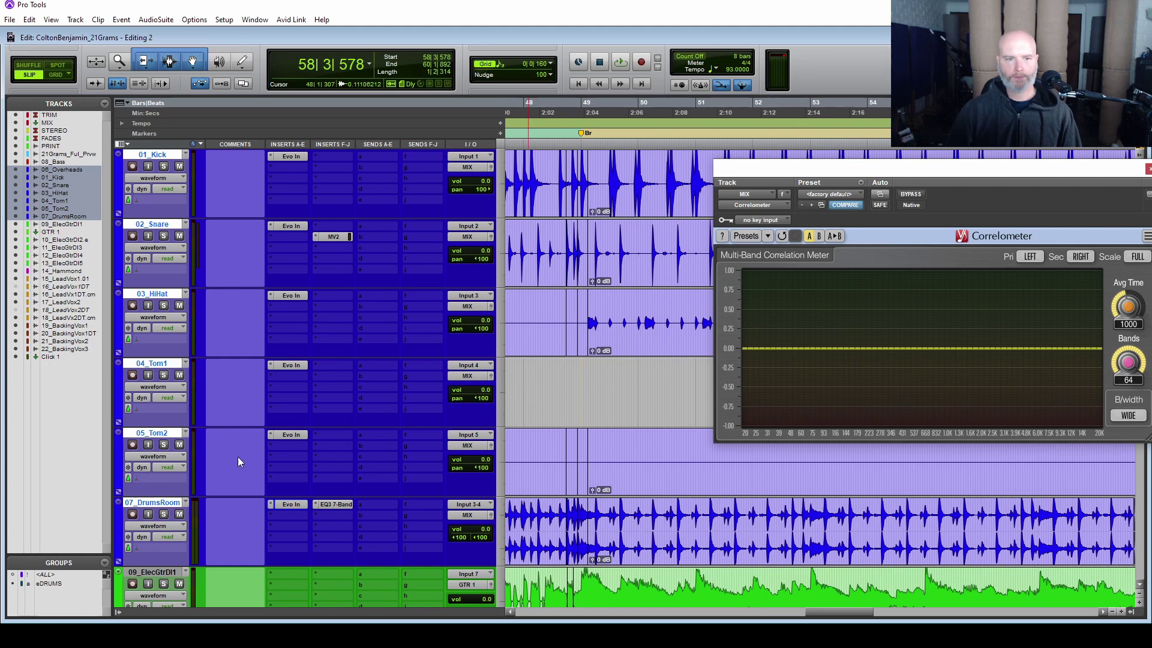
scroll(334, 371, "up", 2)
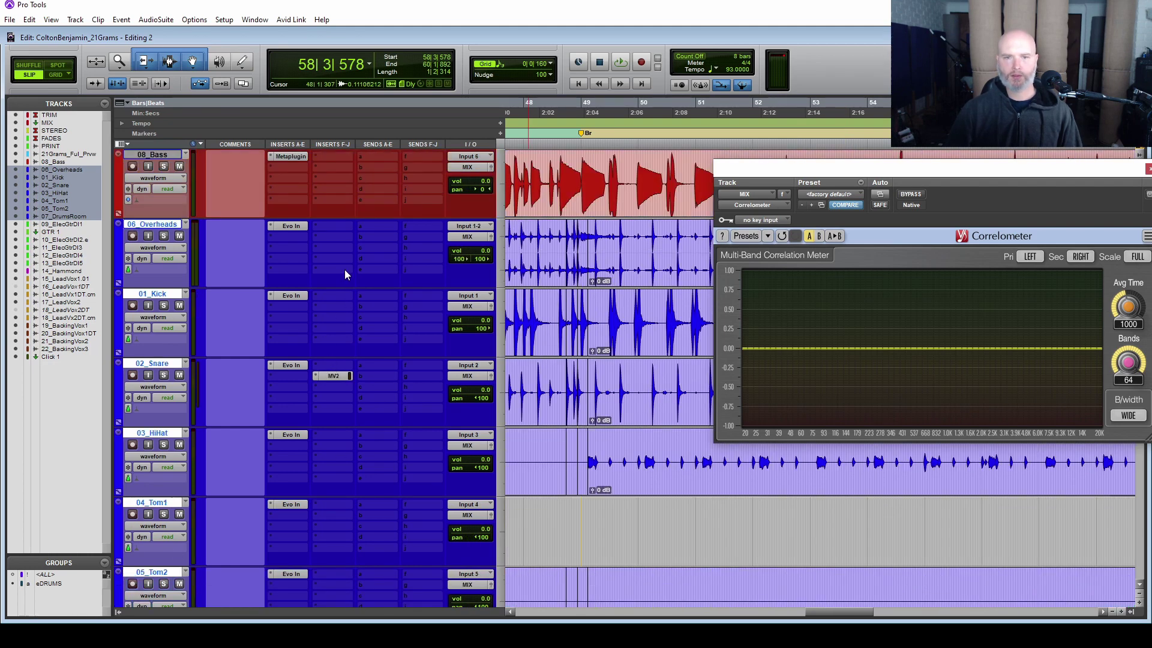
left_click_drag(1110, 168, 925, 164)
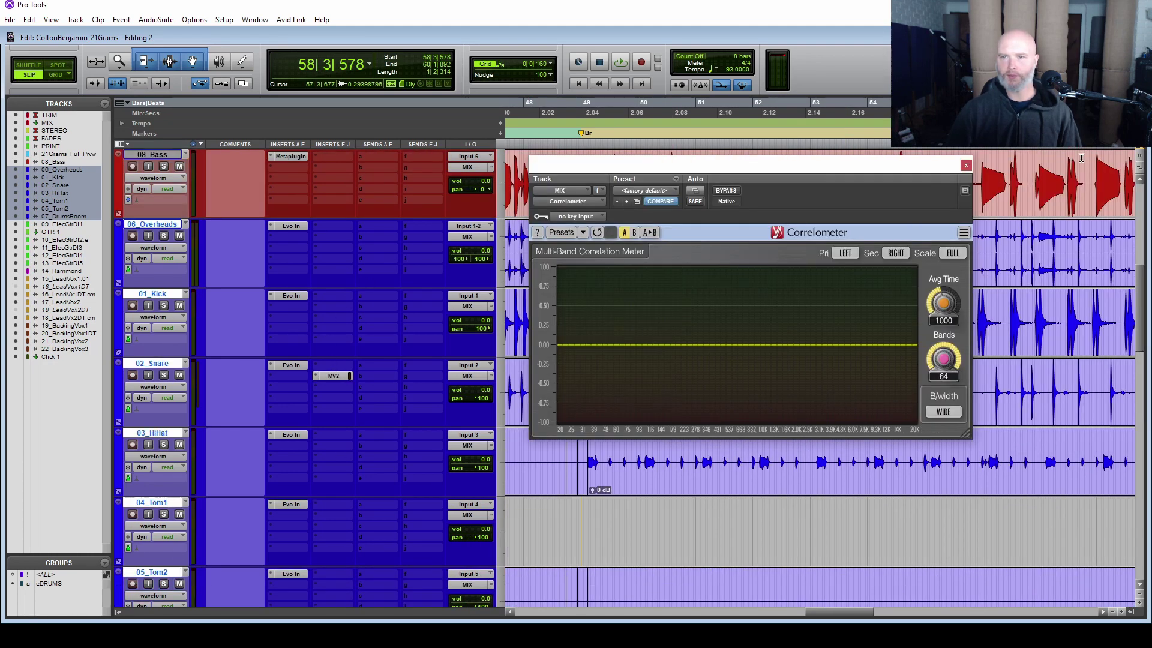
left_click(965, 165)
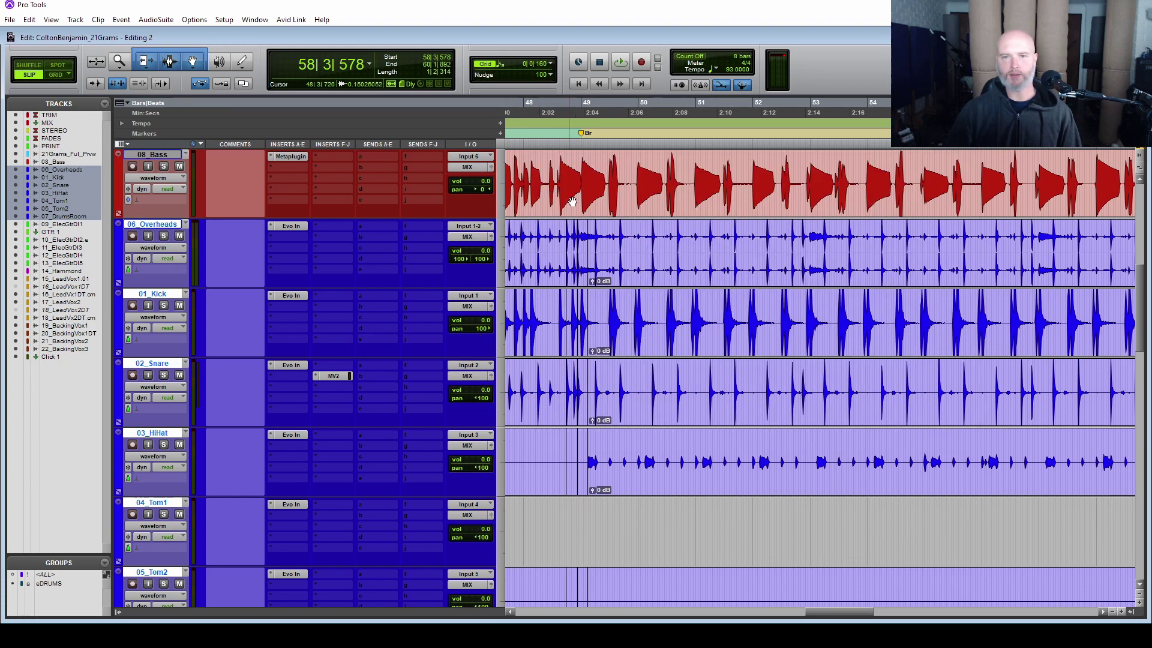
Step: Activate the eDRUMS edit group, select all clips on the drum tracks, and consolidate them
left_click(65, 582)
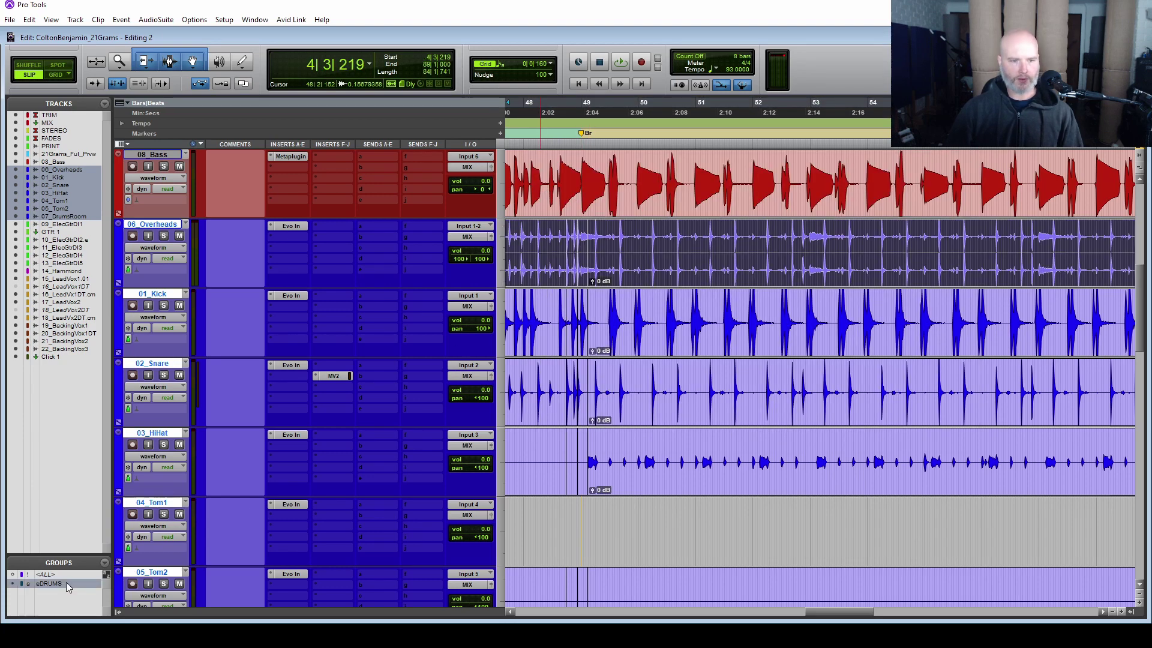
left_click(794, 230)
double_click(793, 230)
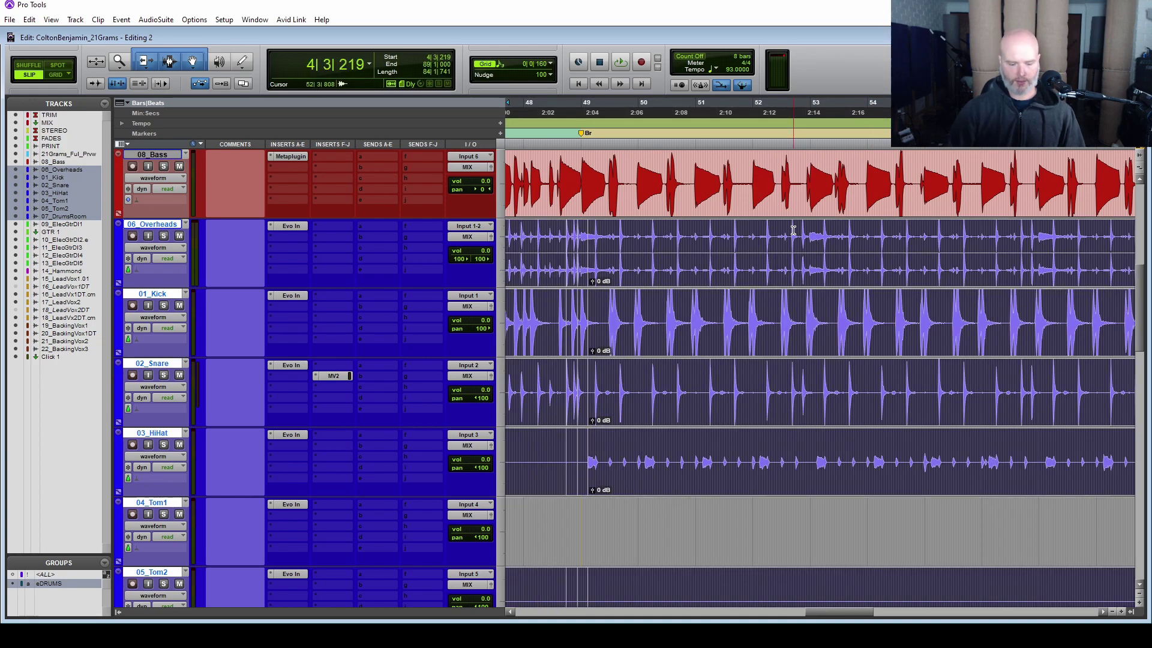
key("ctrl+f")
key("Return")
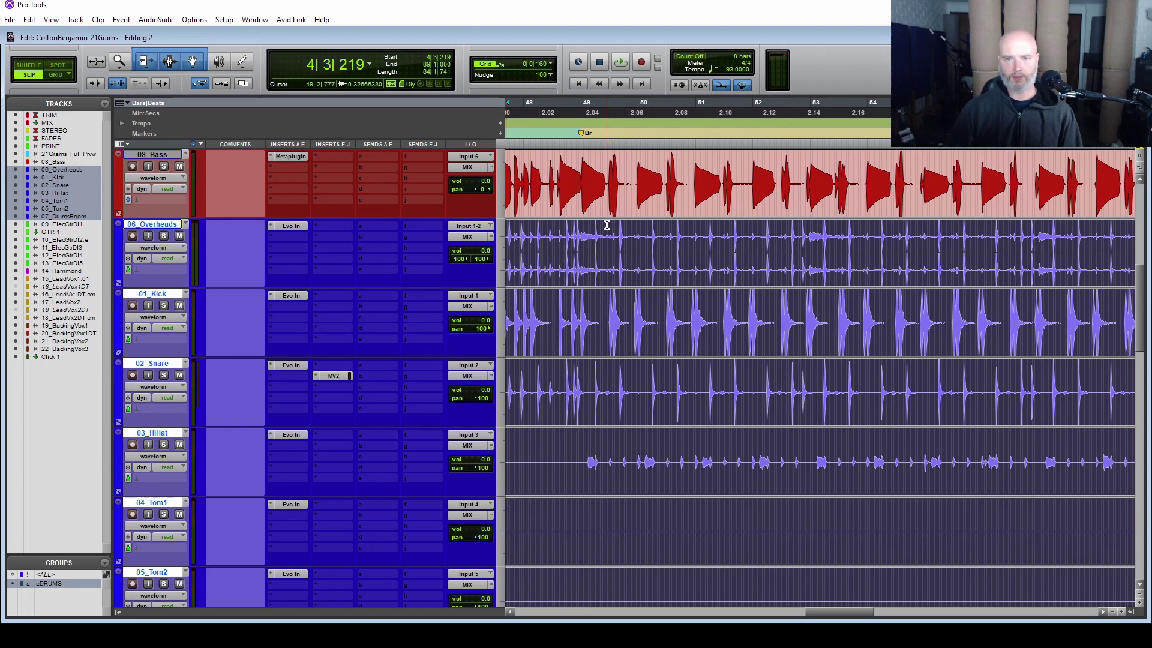
Step: Review the consolidated drum clips across the song's sections alongside the bass track
left_click(610, 251)
key("r")
key("r")
key("r")
key("r")
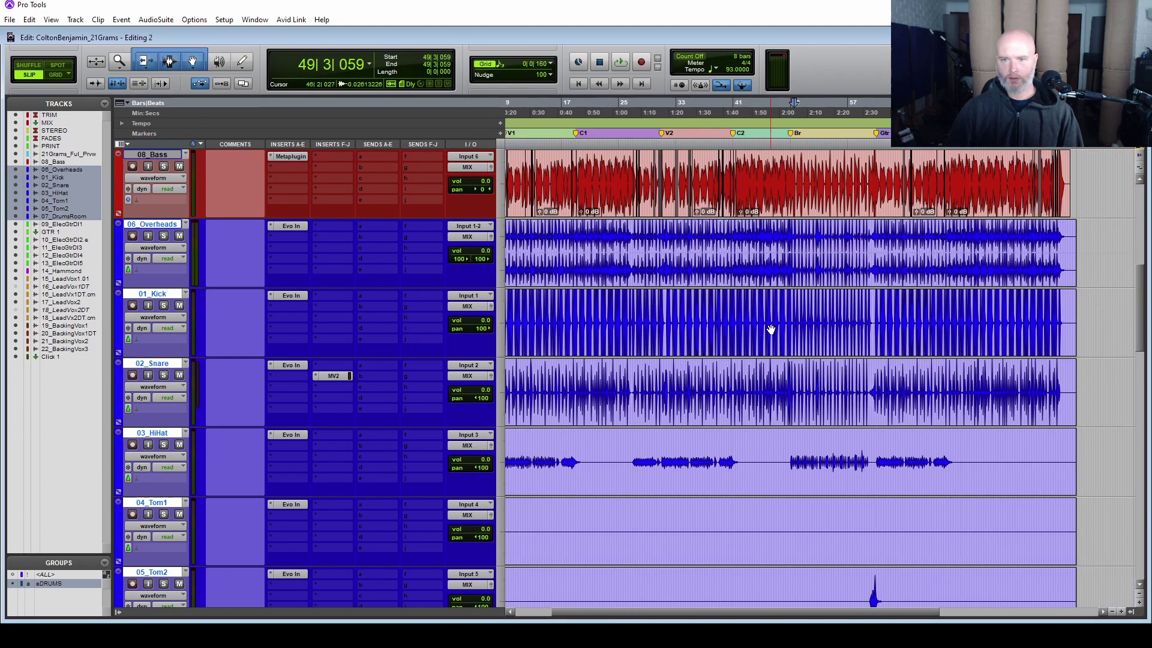
key("t")
key("t")
scroll(747, 328, "up", 2)
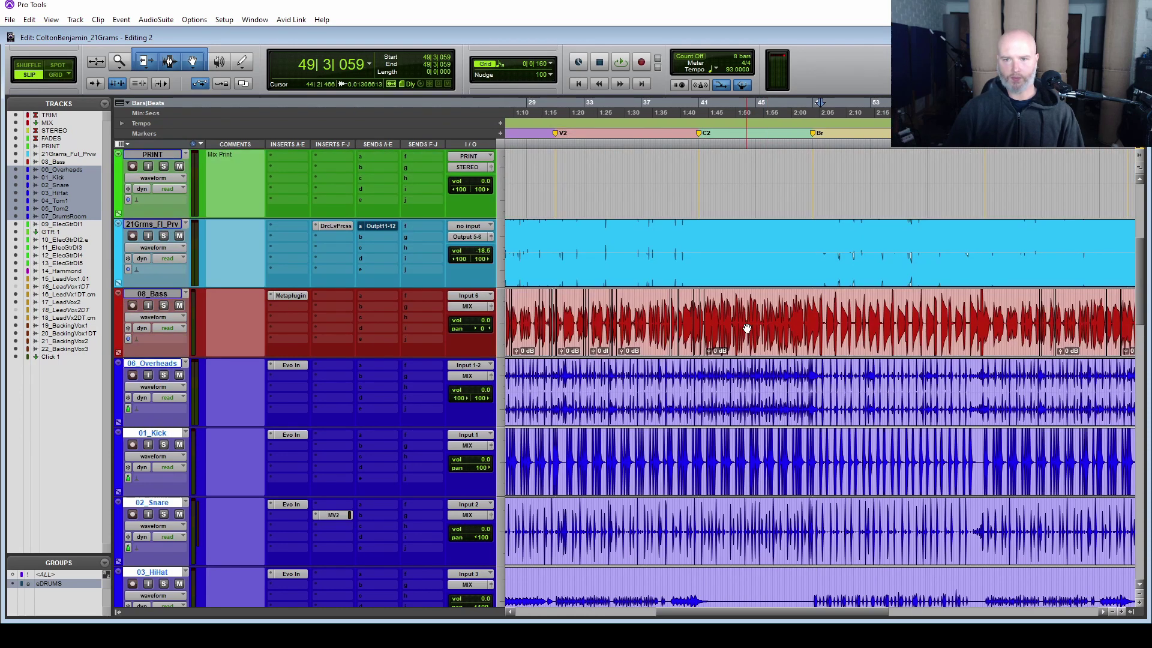
left_click(686, 345)
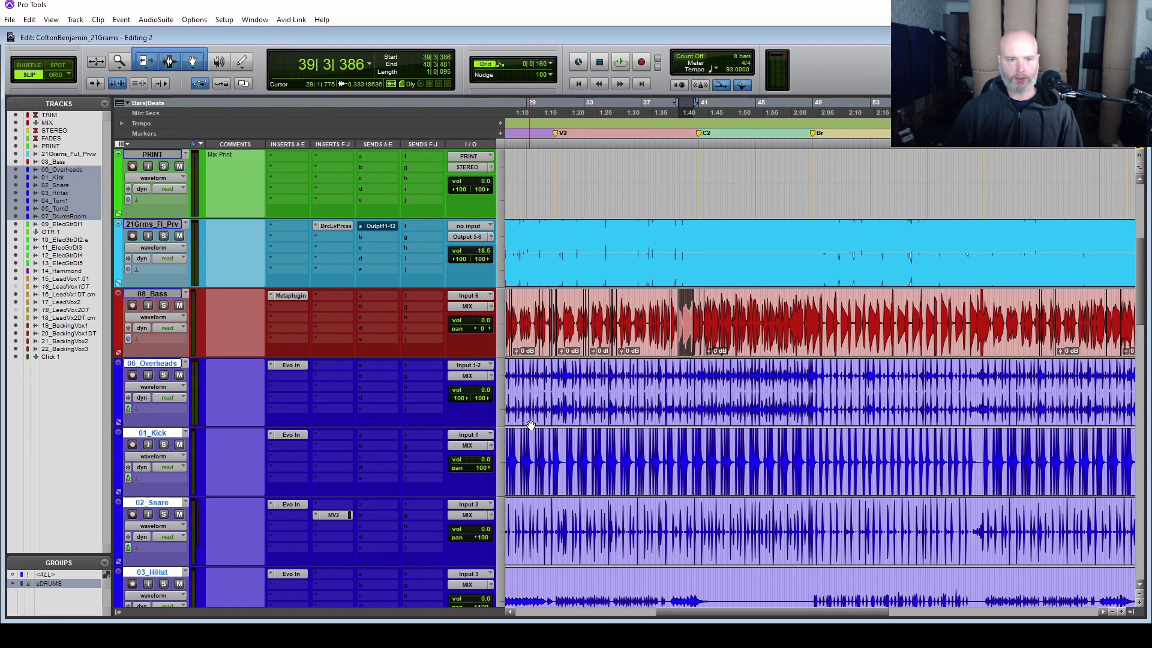
Step: Duplicate the 01_Kick and 02_Snare tracks once each, including playlists, automation, inserts, sends and group assignments
left_click(159, 435)
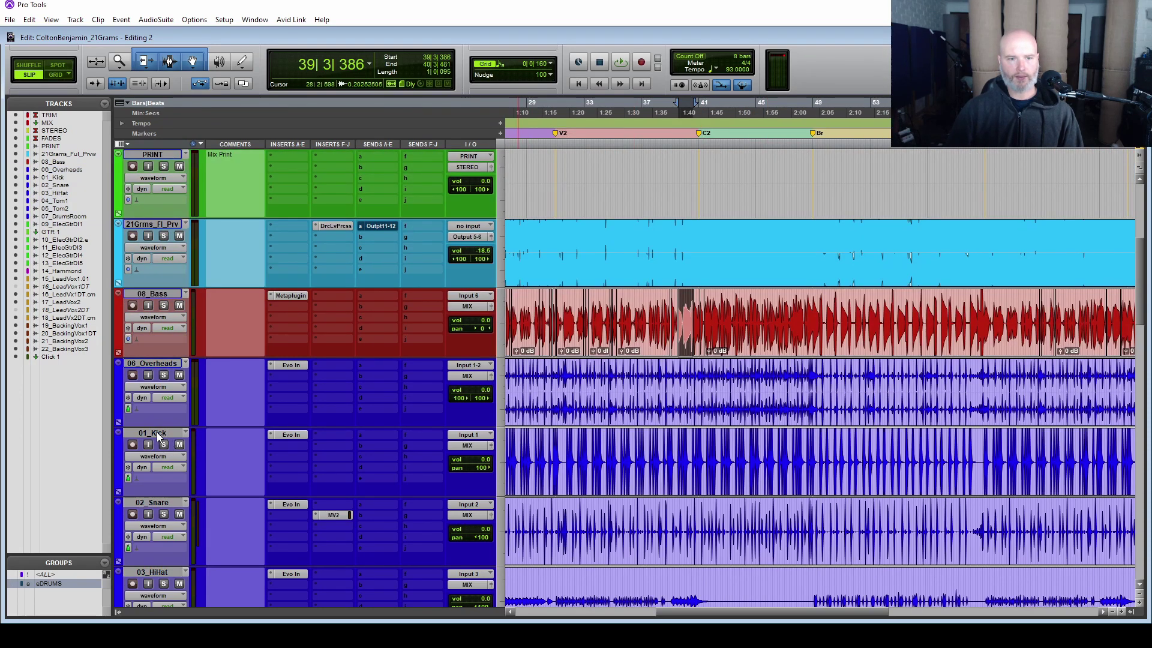
right_click(159, 435)
left_click(187, 410)
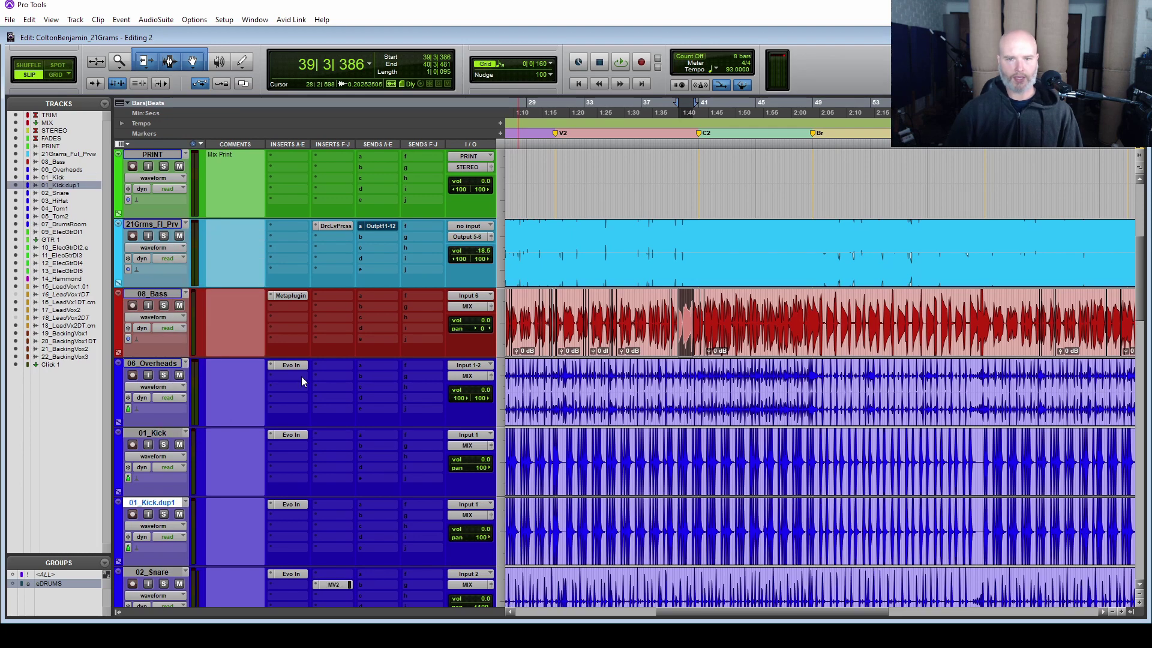
scroll(324, 396, "down", 3)
right_click(173, 363)
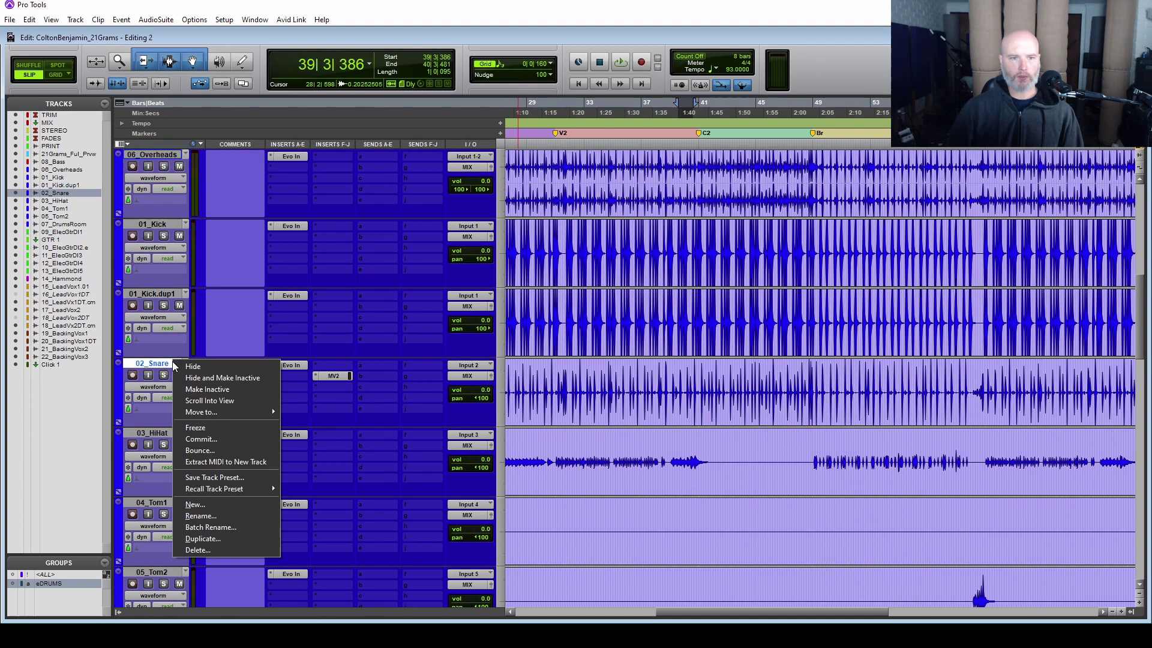
left_click(213, 540)
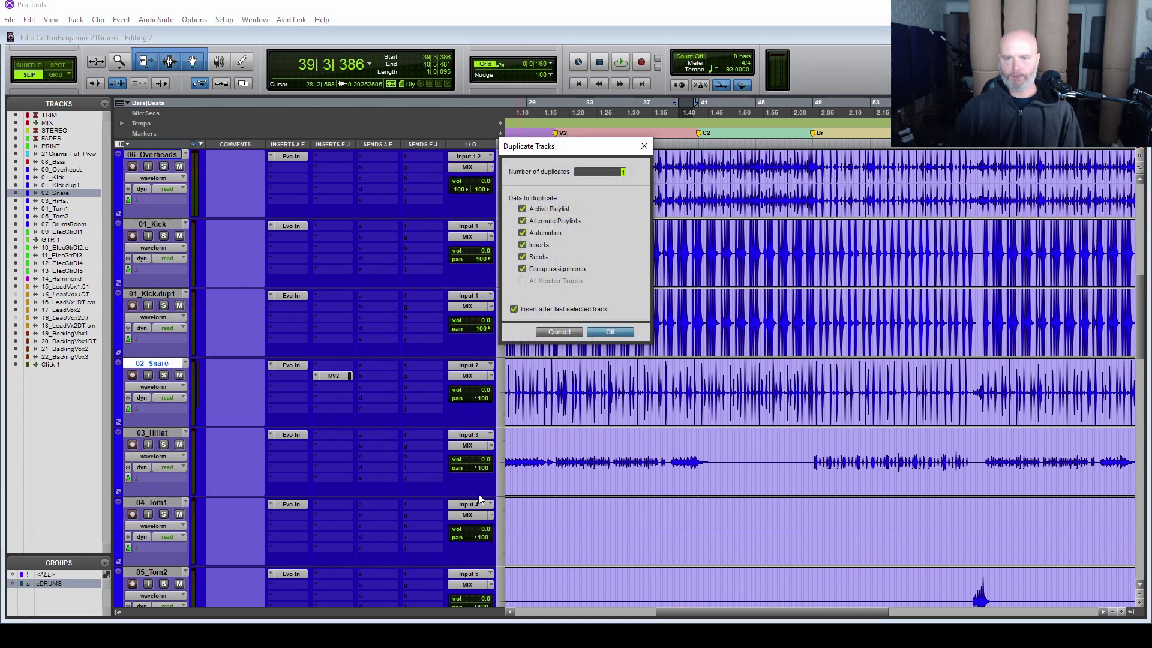
key("Return")
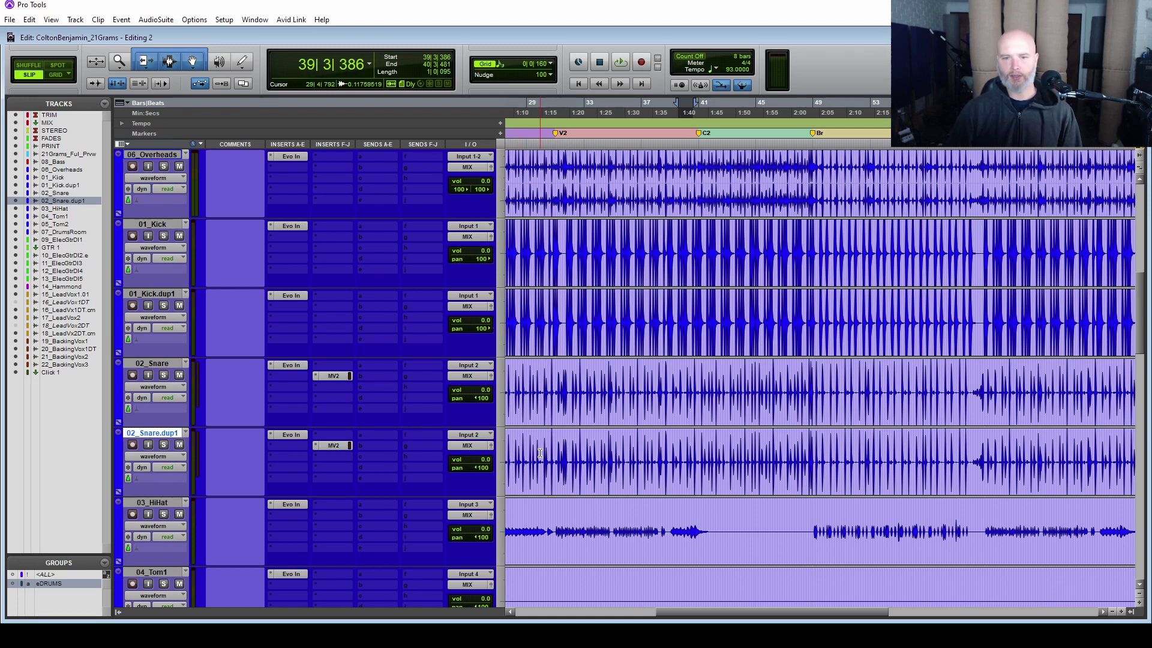
Step: Rename the duplicated kick track as 01_Kick.ATT and the duplicated snare track as 02_Snare.ATT
scroll(581, 453, "up", 4)
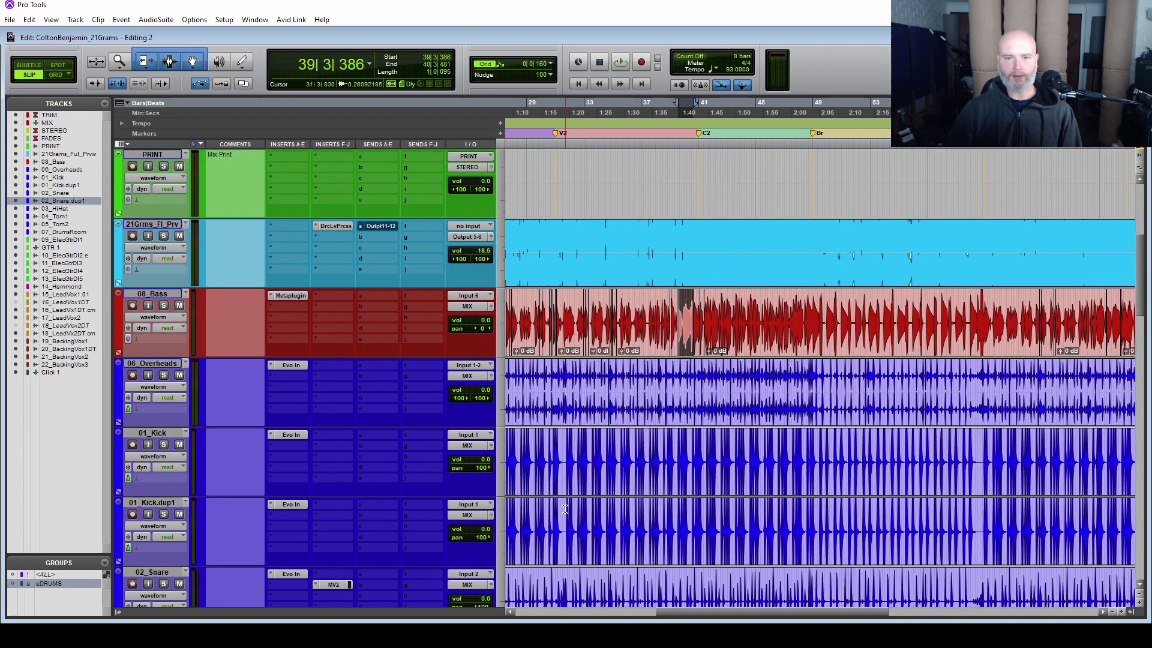
scroll(549, 538, "down", 3)
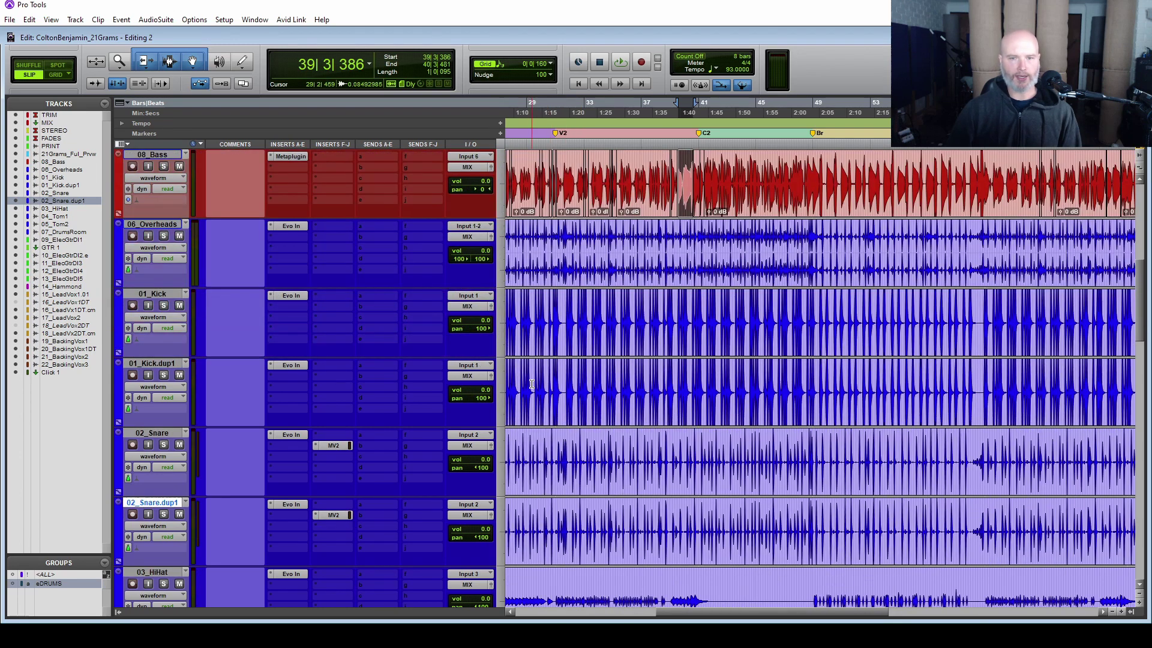
double_click(174, 364)
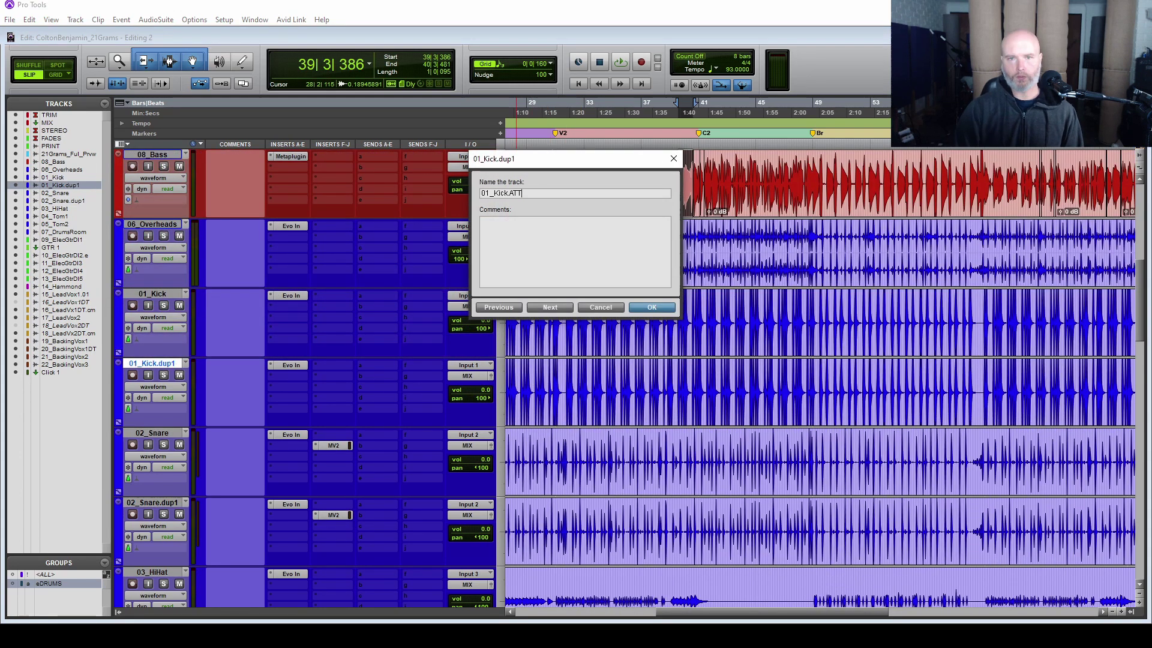
key("Escape")
key("ctrl+s")
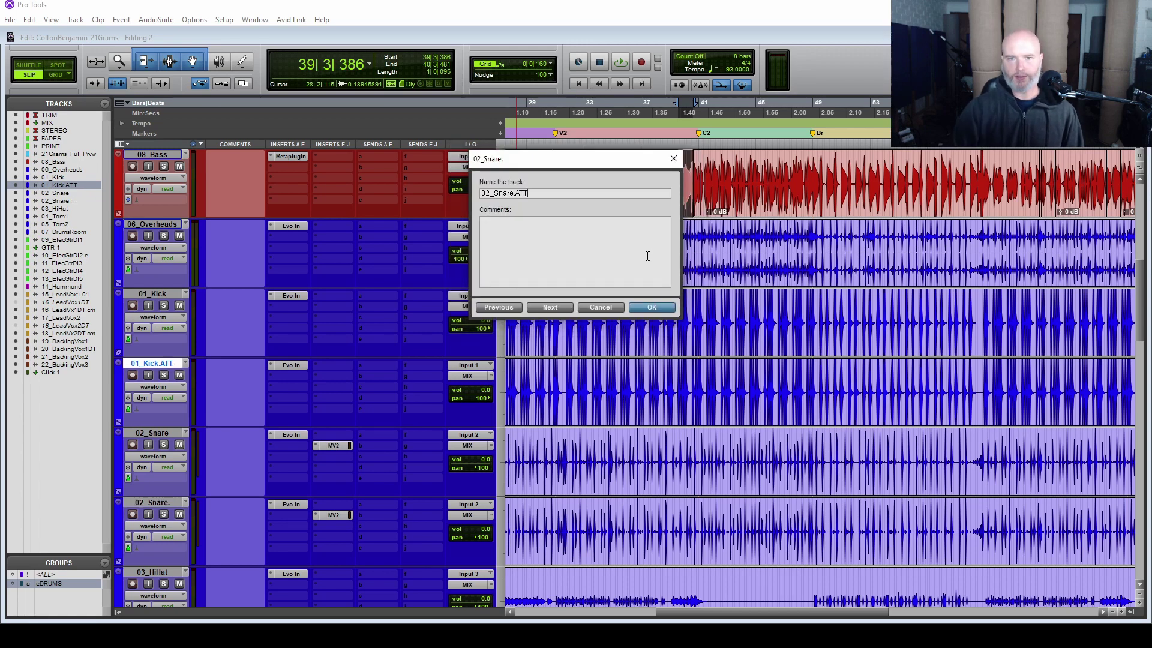
key("Return")
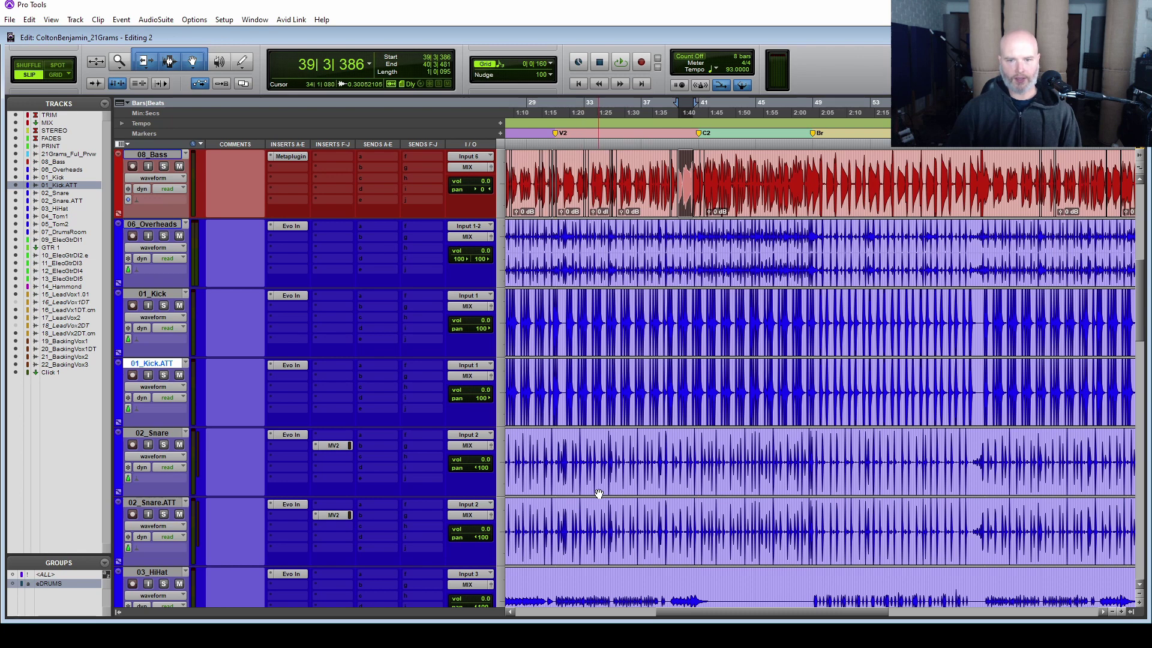
Step: Mark the first cycle of the 01_Kick.ATT hit at 32|3|480 and examine its attack with the track enlarged
scroll(592, 480, "up", 4)
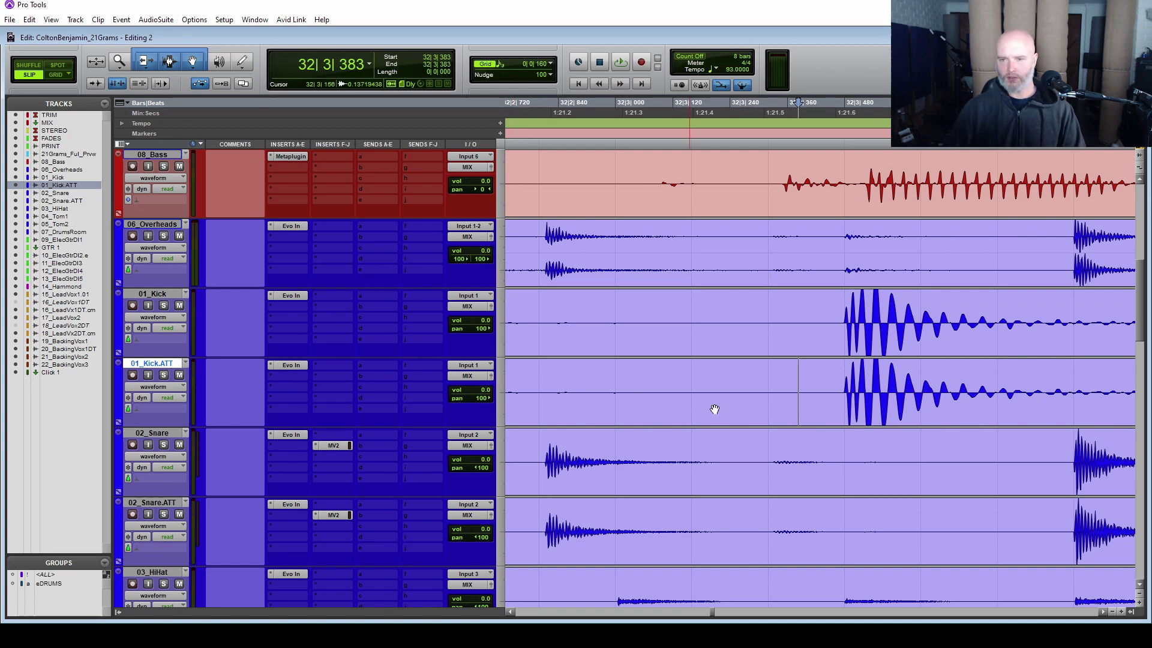
scroll(954, 399, "up", 5)
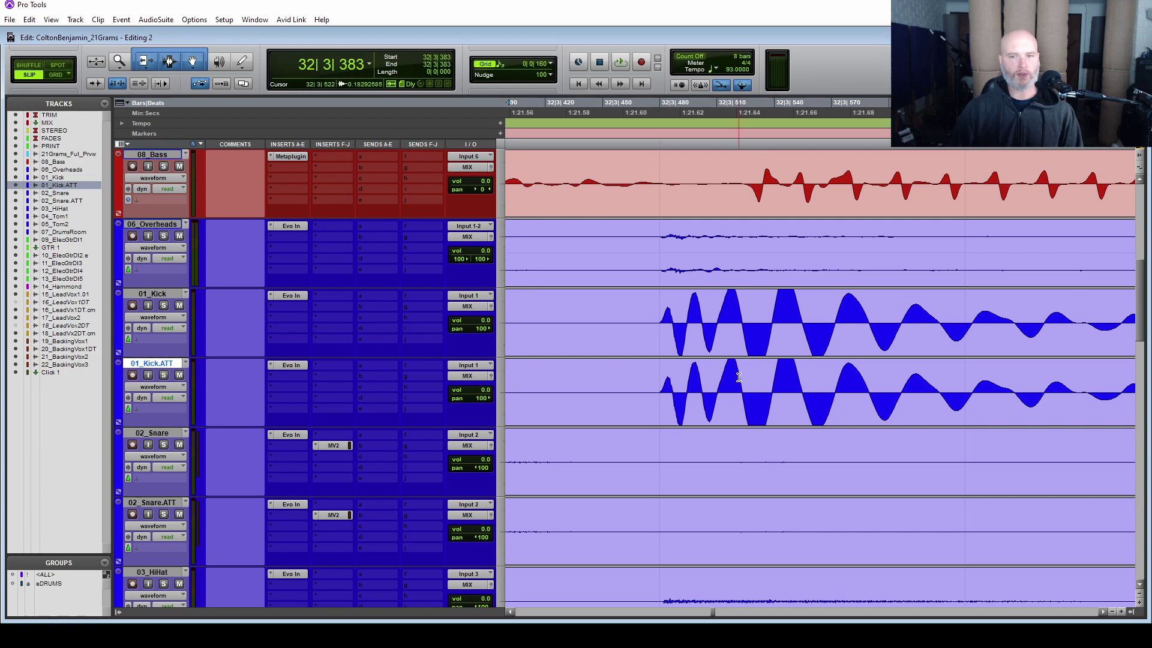
left_click_drag(659, 382, 692, 391)
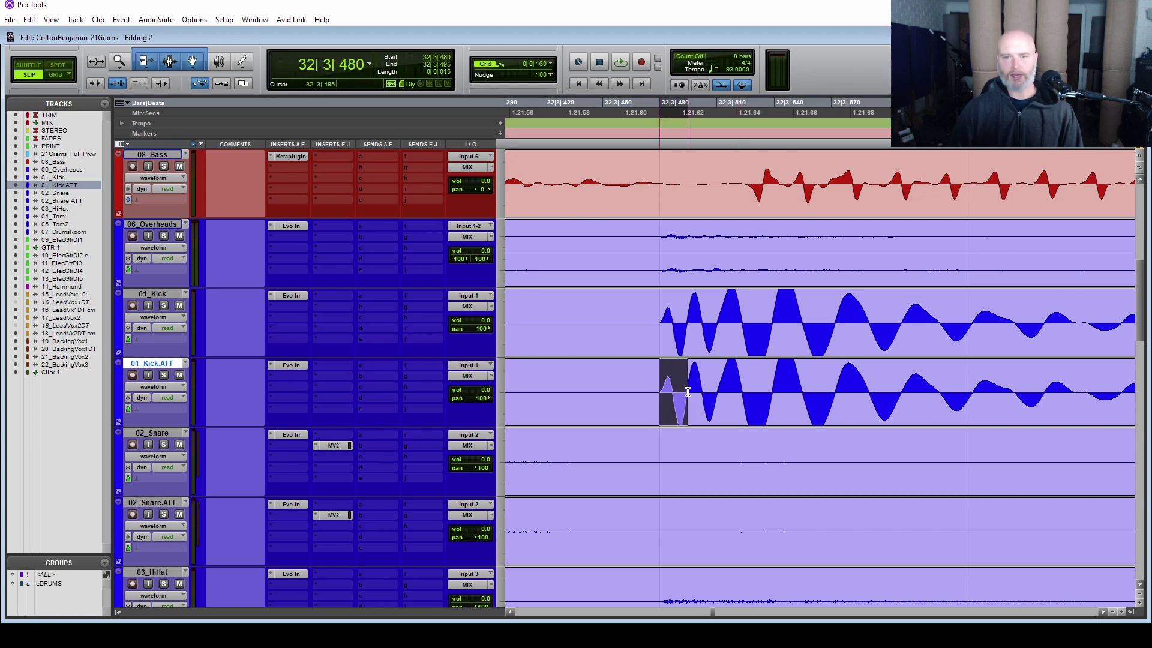
key("e")
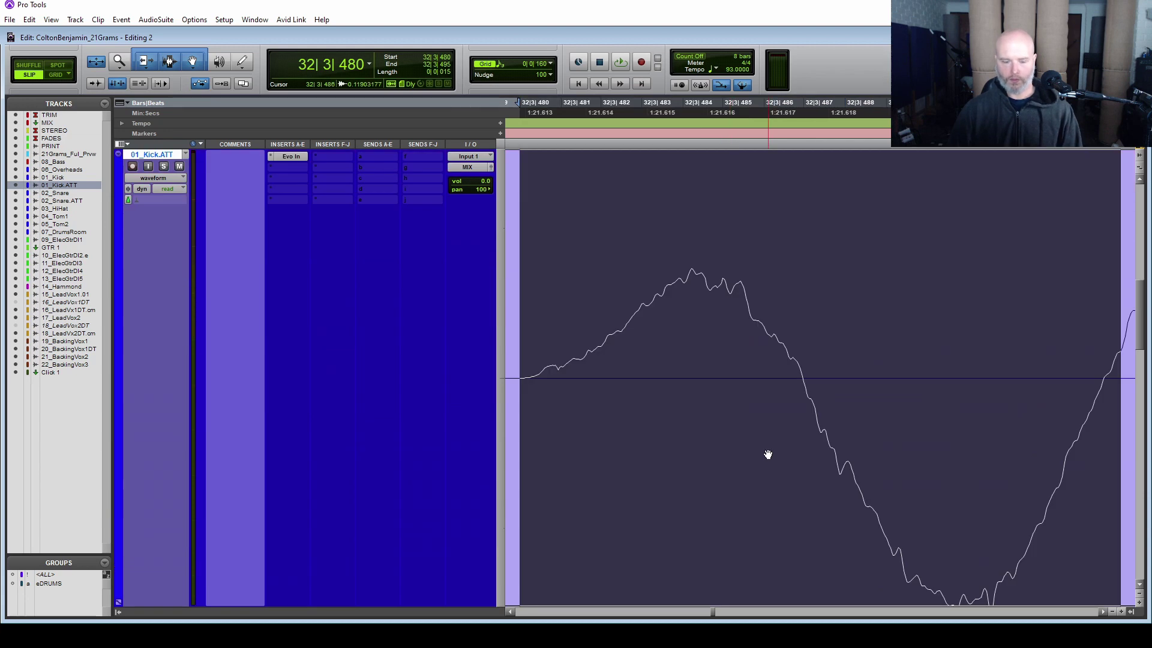
key("r")
key("r")
key("r")
left_click(768, 333)
scroll(744, 333, "right", 2)
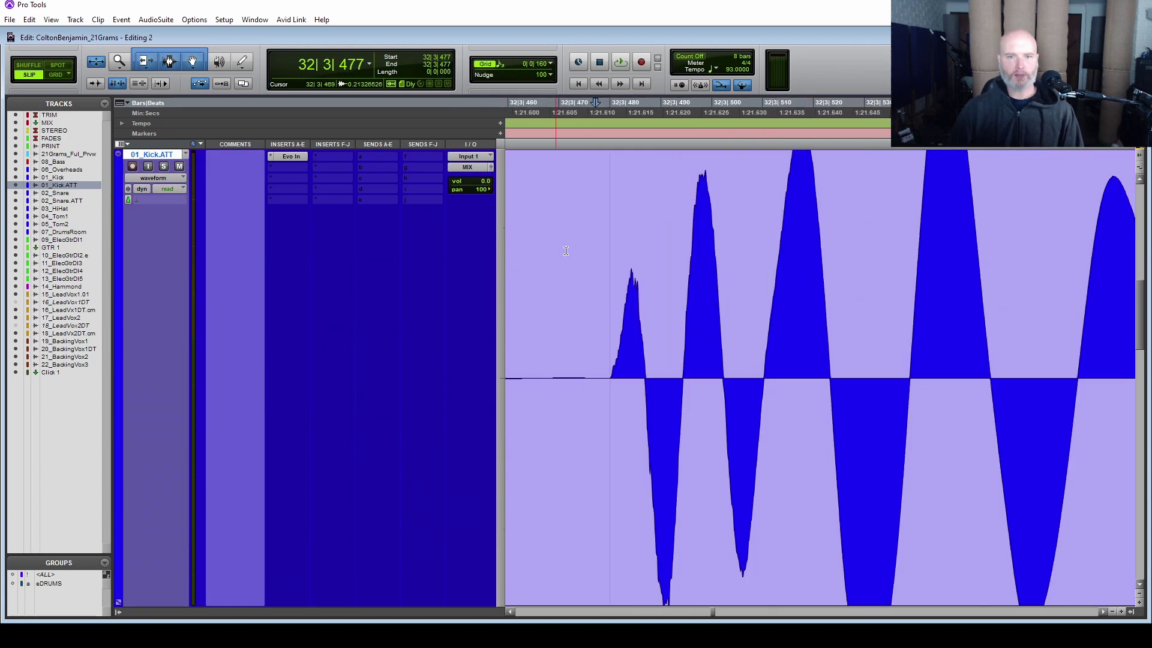
scroll(624, 335, "left", 2)
Step: Step from the session start through the 01_Kick.ATT transients to the hit at 6|3|483 and examine it
key("Return")
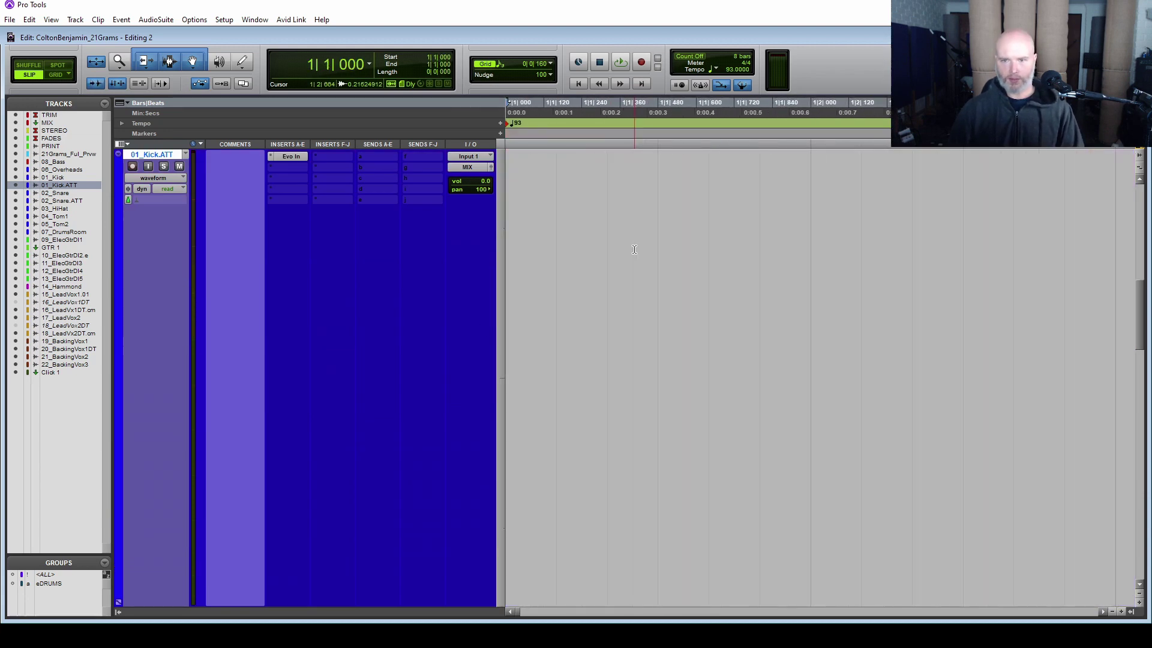
key("Tab")
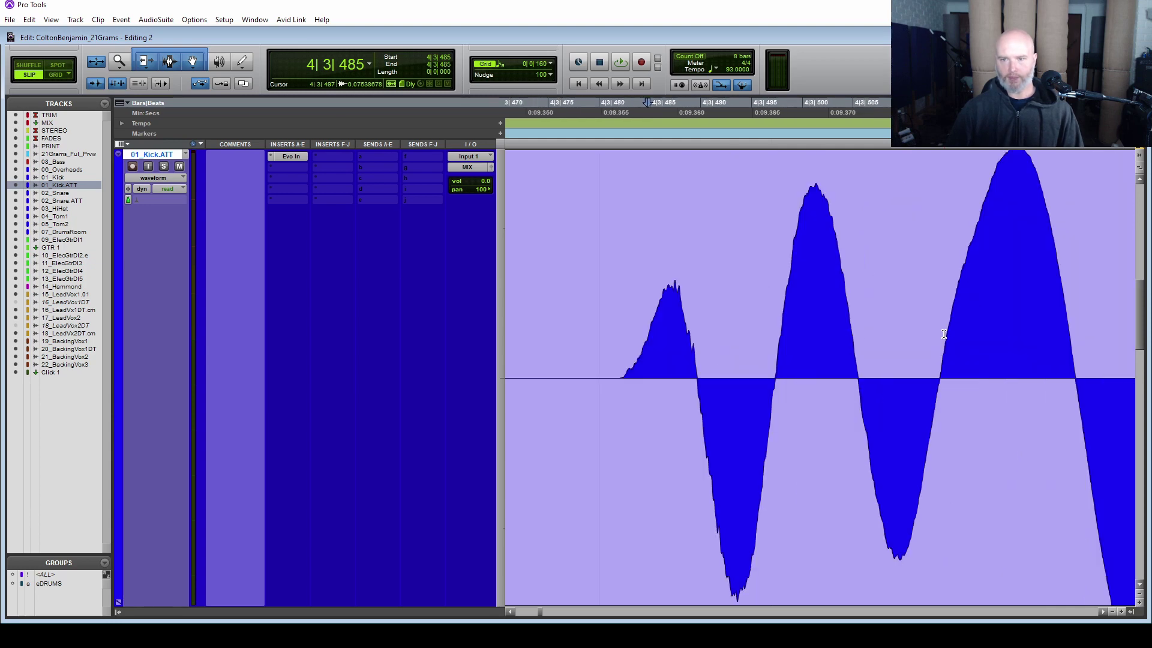
key("Tab")
key("Tab")
key("Tab")
key("Tab")
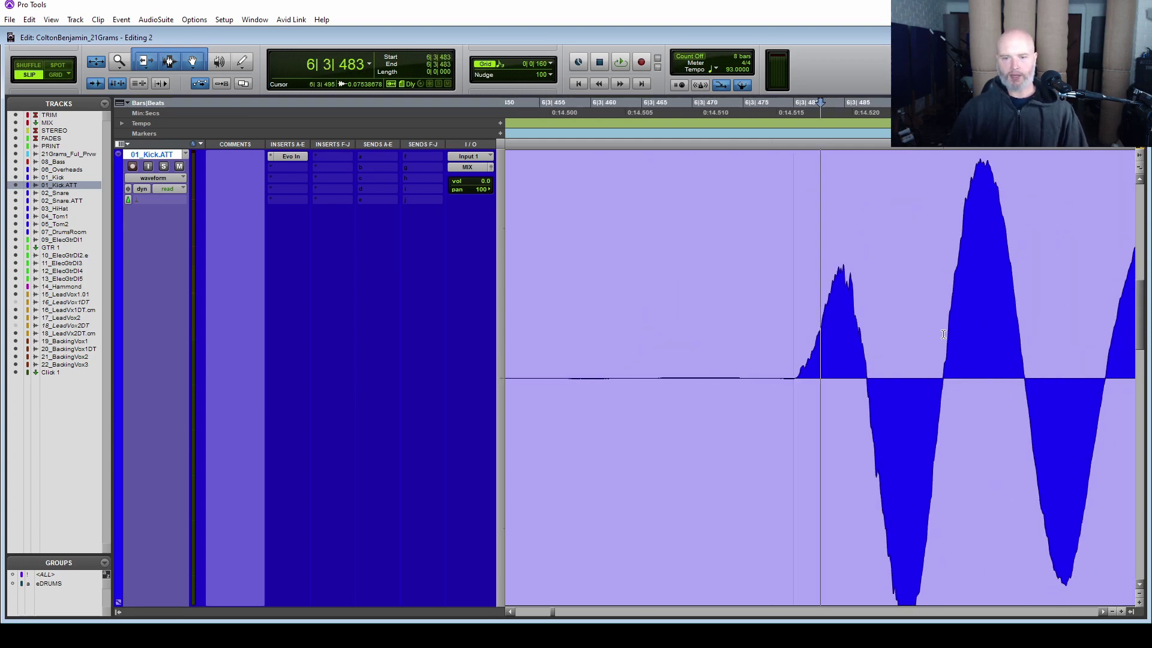
key("ctrl+bracketleft")
key("ctrl+bracketleft")
key("ctrl+bracketleft")
key("ctrl+bracketleft")
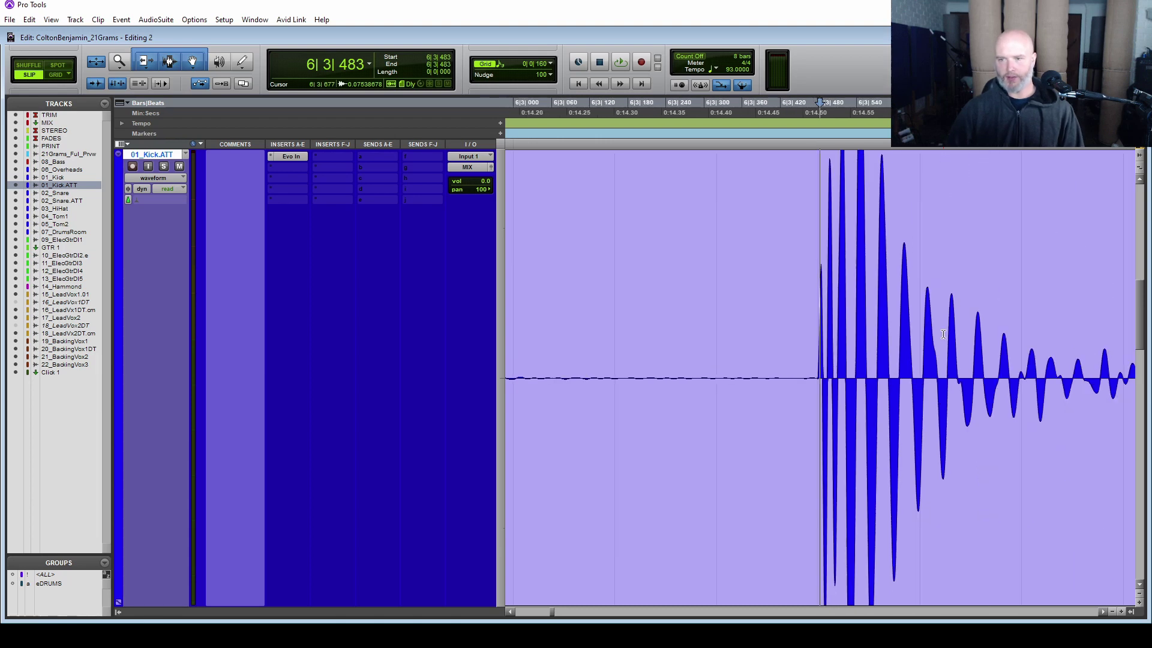
Step: Select the whole 01_Kick.ATT clip and separate it at transients with a pre-separate amount of 10 ms
left_click(657, 327)
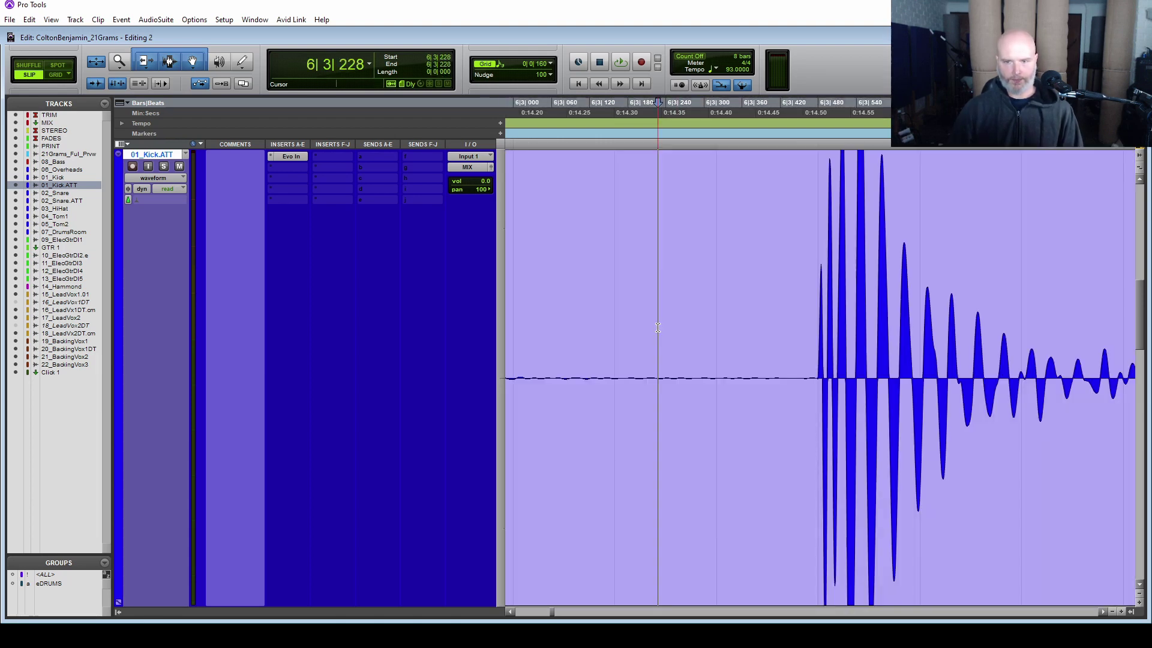
key("ctrl+z")
left_click(30, 19)
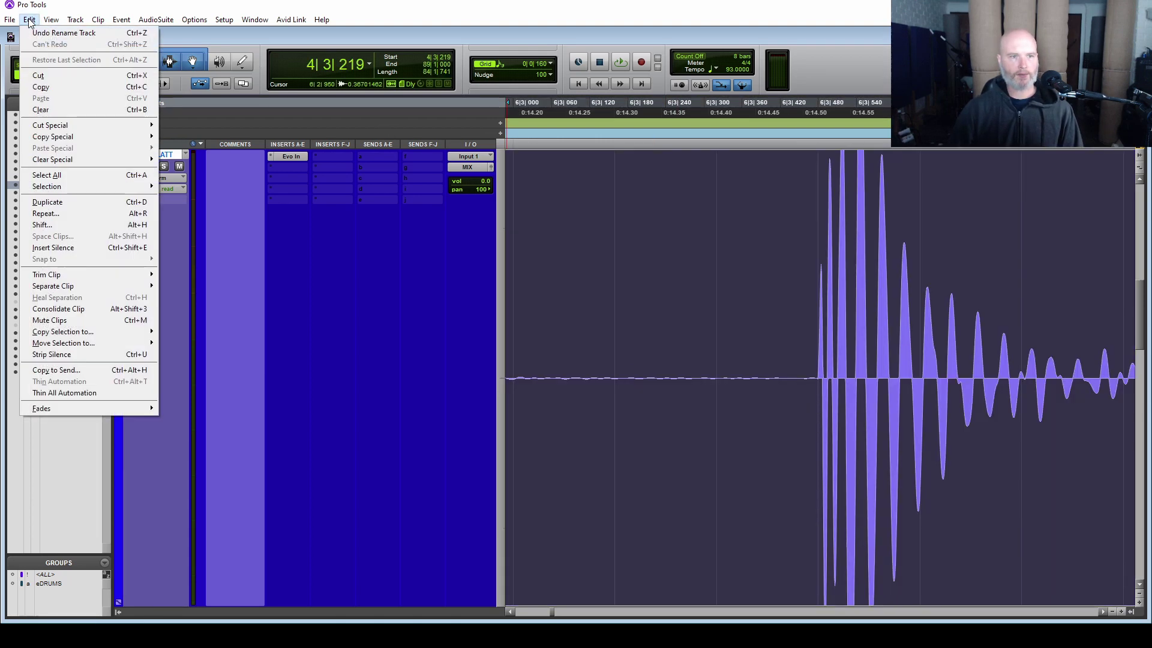
mouse_move(92, 290)
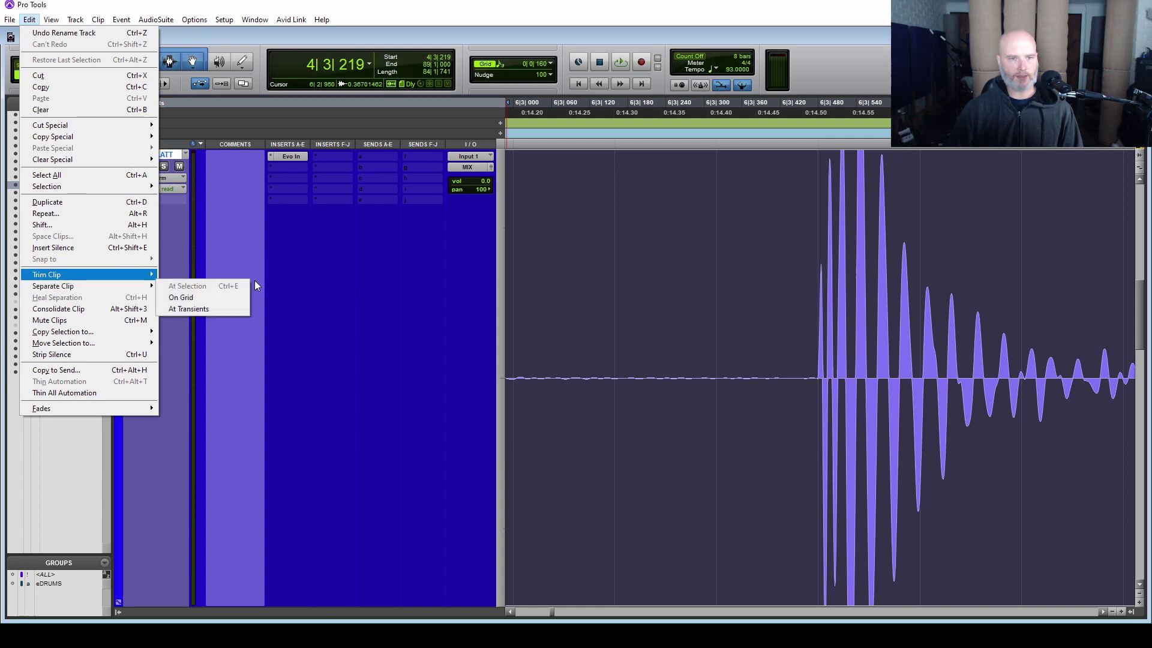
left_click(210, 309)
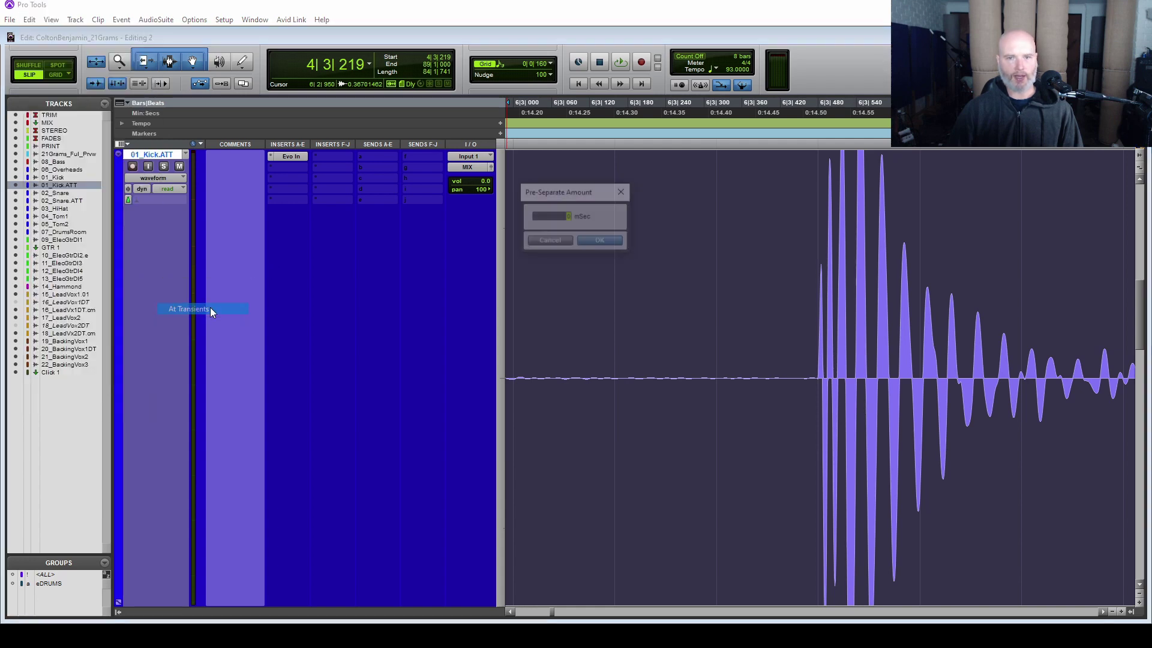
left_click(588, 245)
key("Return")
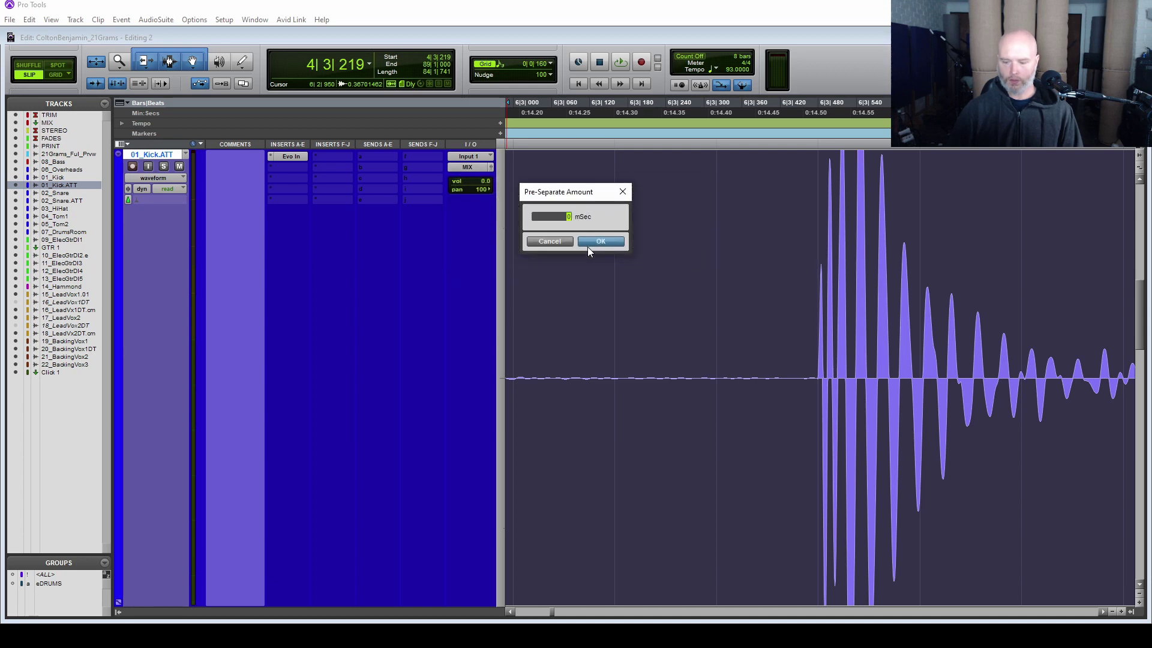
type("10")
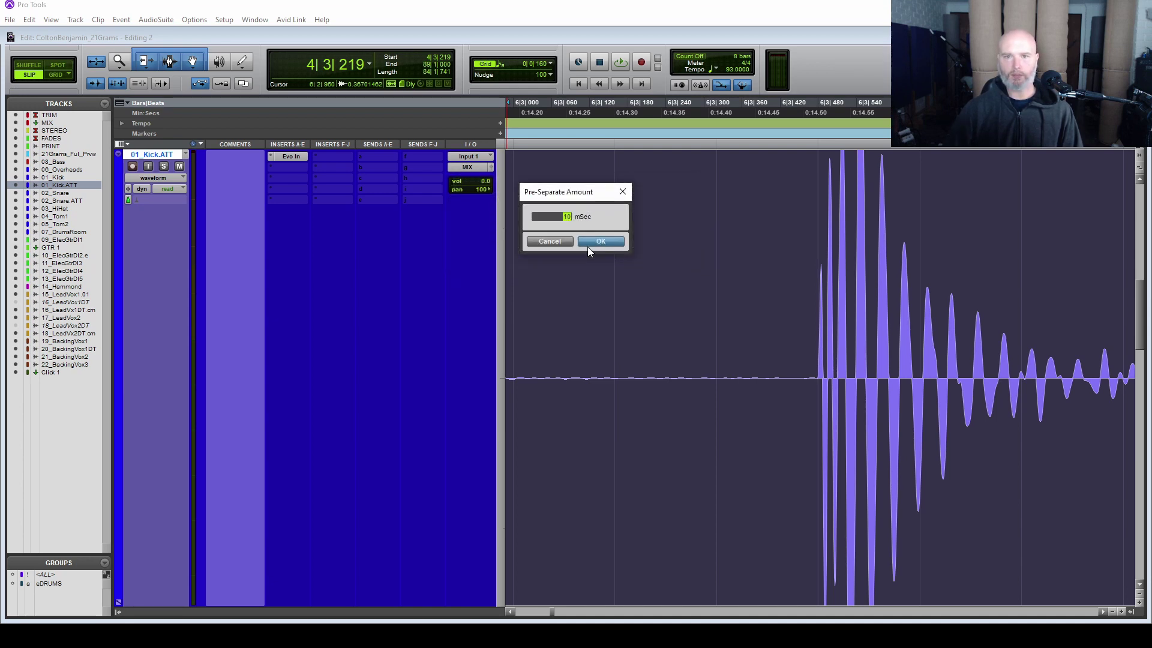
left_click(595, 240)
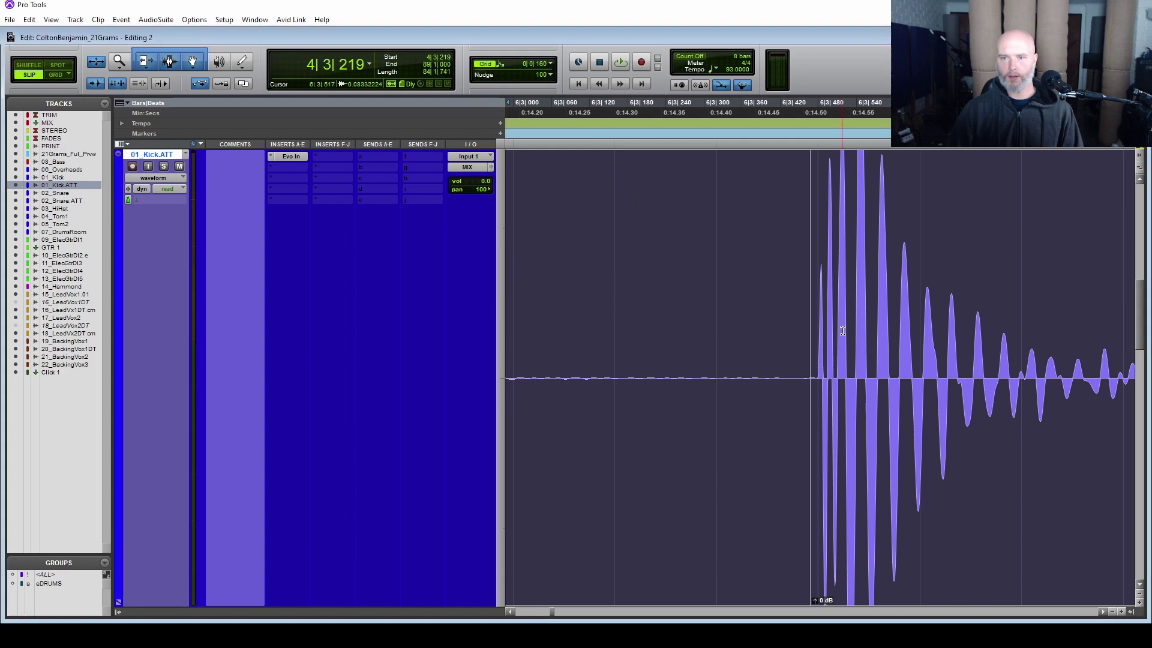
Step: Examine the new clip boundary before the 01_Kick.ATT hit up close and place the cursor on it at 6|3|468
left_click(794, 344)
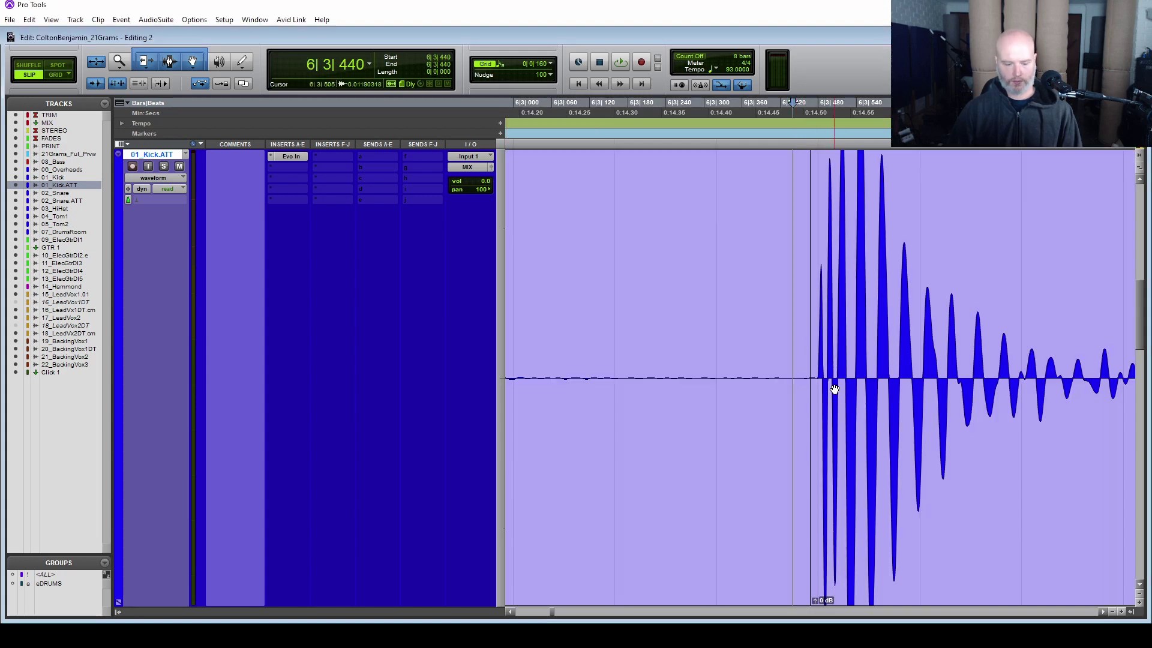
key("t")
key("t")
key("t")
scroll(834, 394, "right", 5)
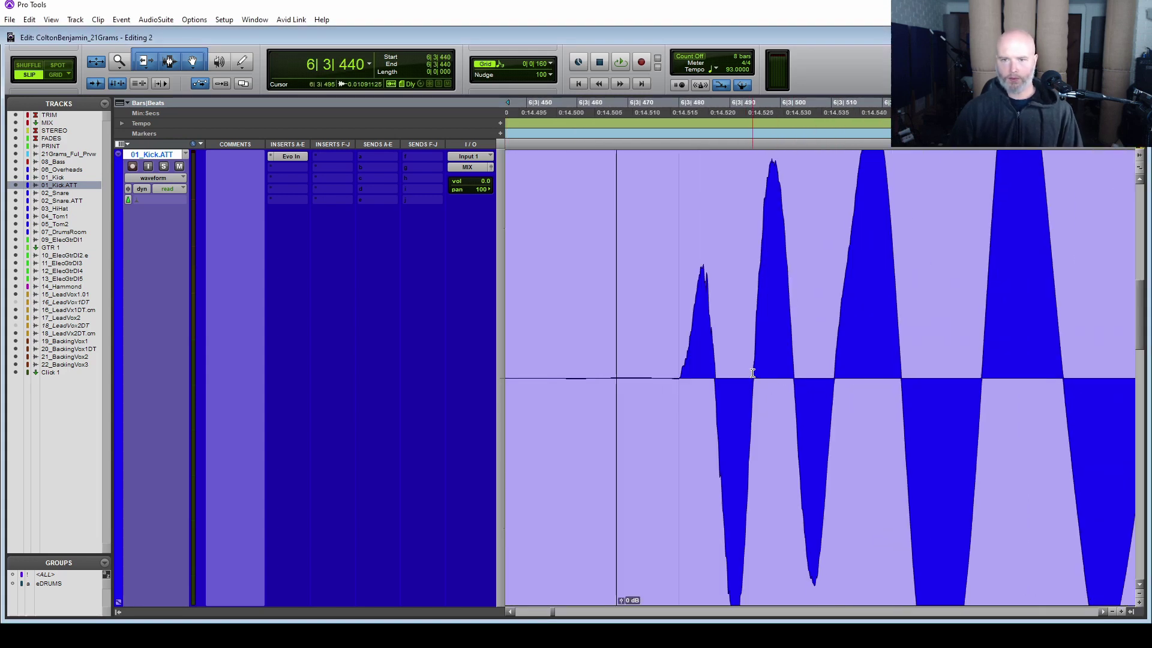
left_click(650, 440)
left_click(752, 405, "shift")
left_click(727, 396)
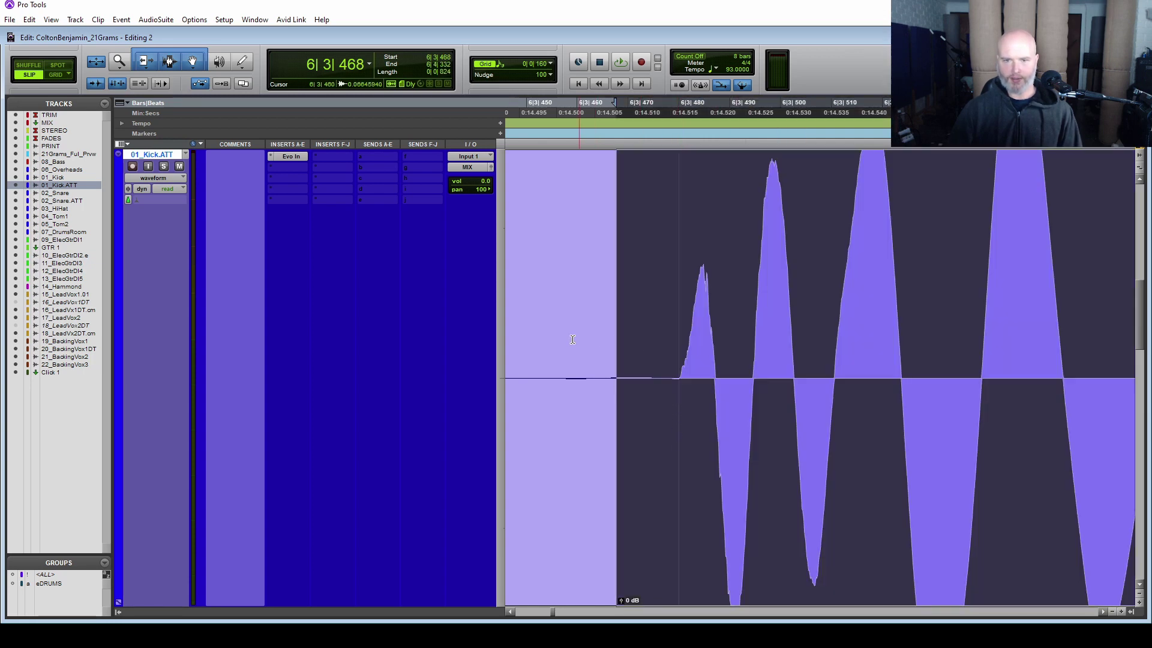
left_click(557, 335)
key("Tab")
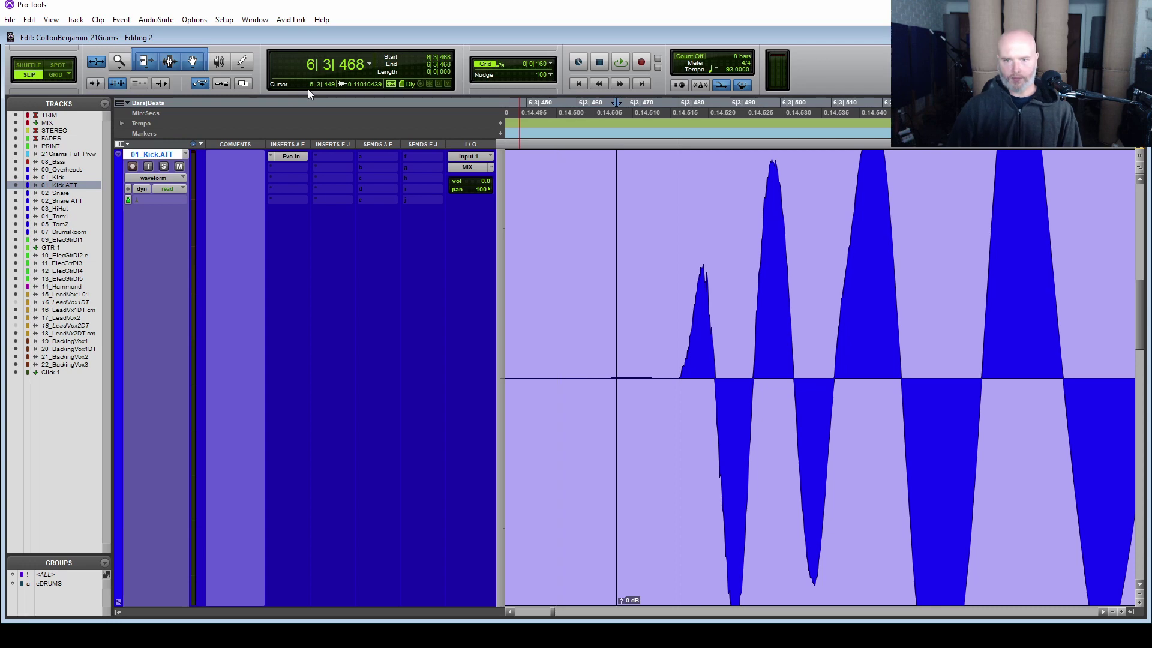
Step: Choose 100 samples as the nudge value and nudge the cursor forward nine times to 6|3|498, past the hit's first cycle
left_click(550, 74)
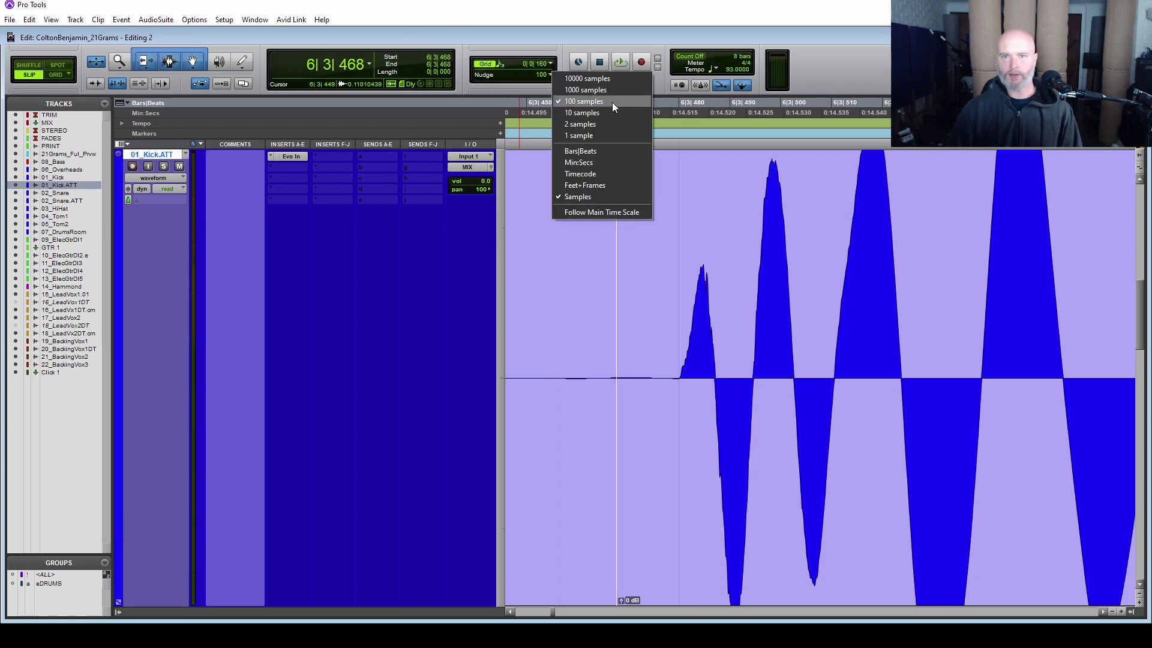
left_click(612, 102)
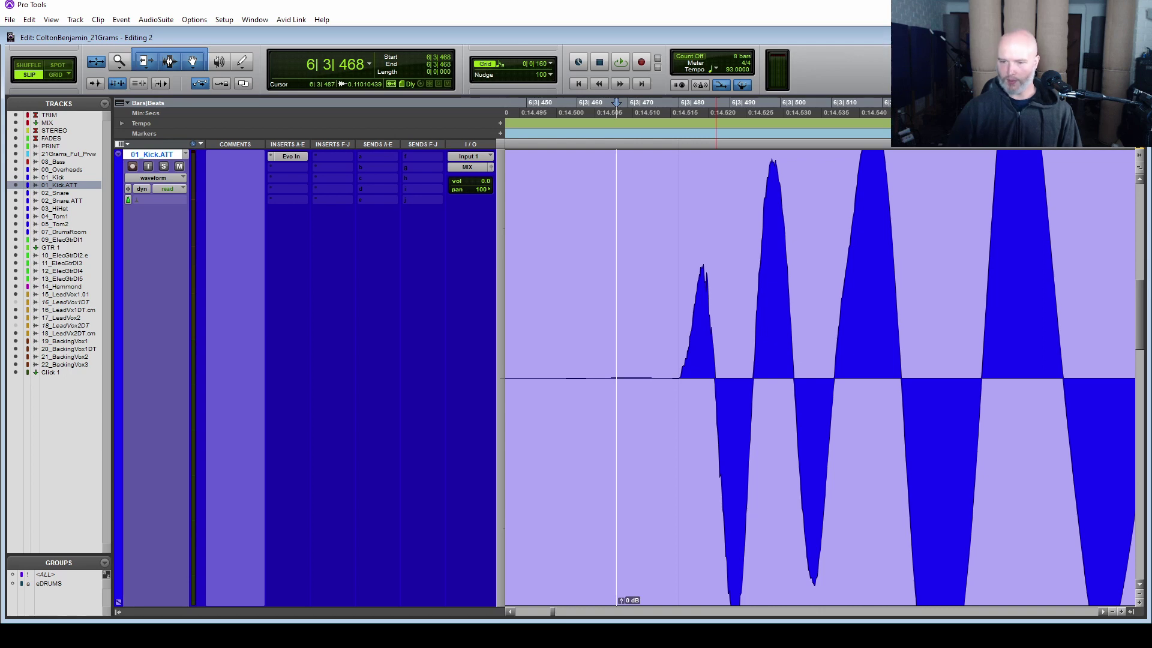
key("KP_Add")
key("KP_Add")
key("KP_Add")
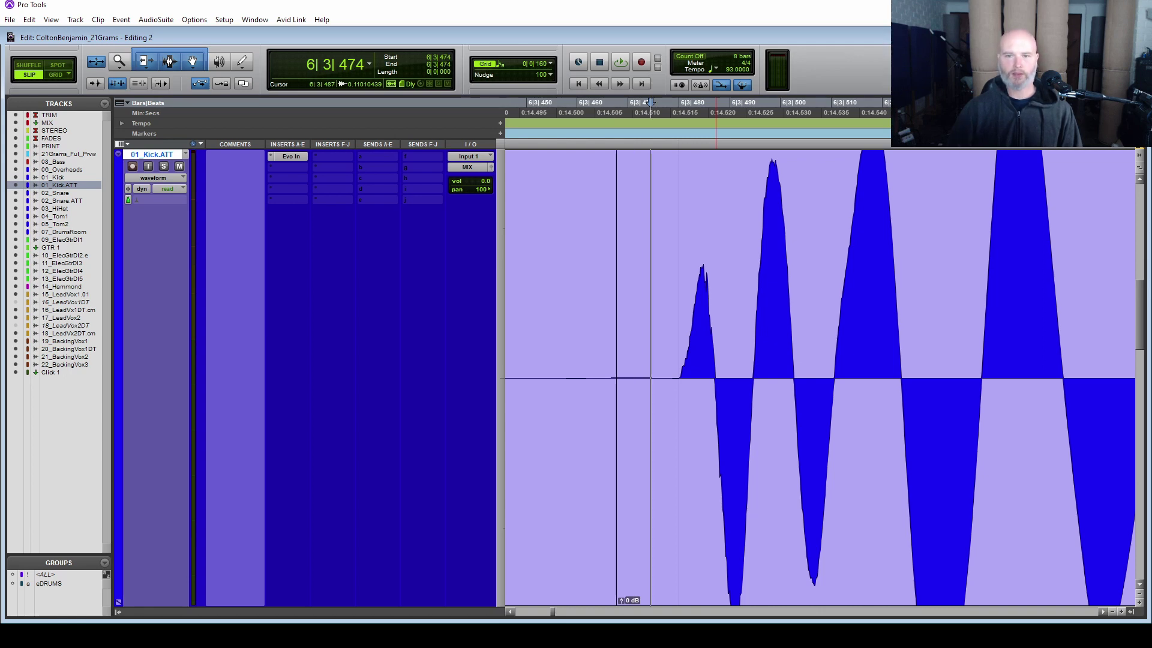
key("KP_Add")
key("KP_Add")
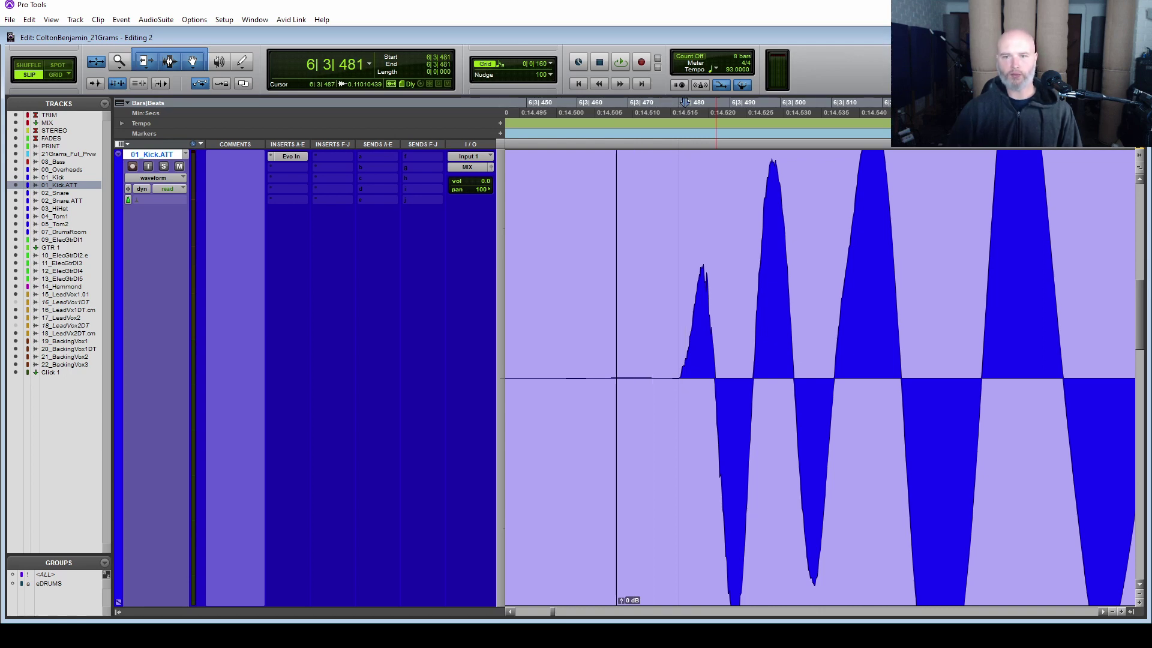
key("KP_Add")
key("KP_Add")
key("KP_Add")
key("KP_Add")
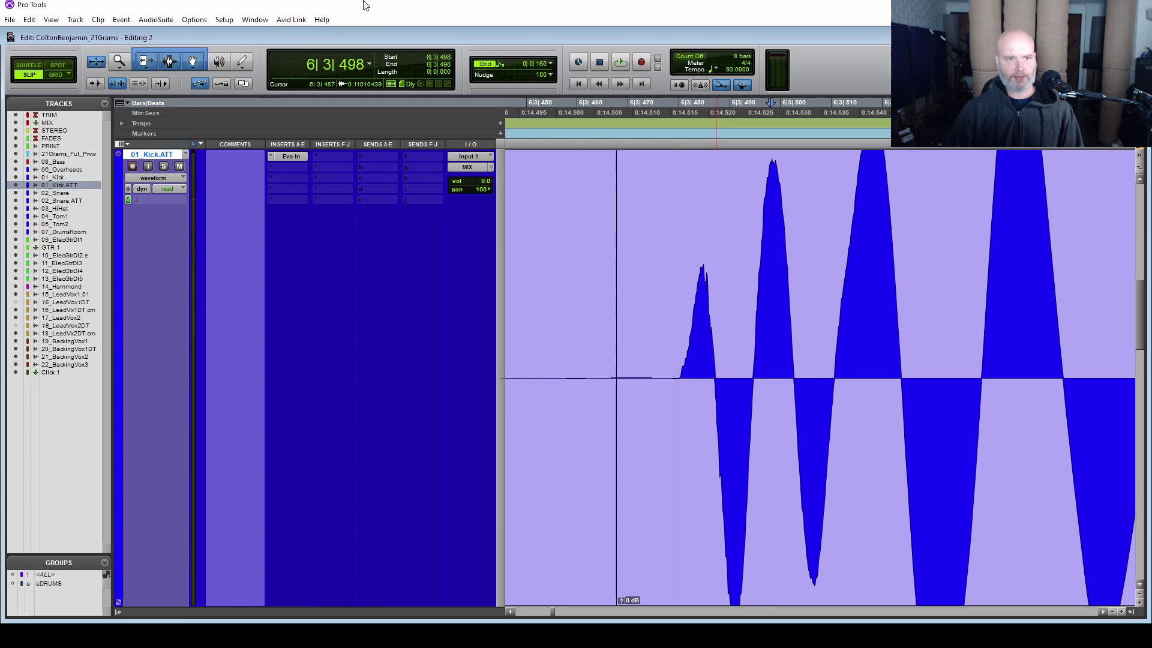
Step: Repeat the jump to the clip start and the forward nudging on the following hits, reaching 6|4|362 and finally 7|1|502
key("Tab")
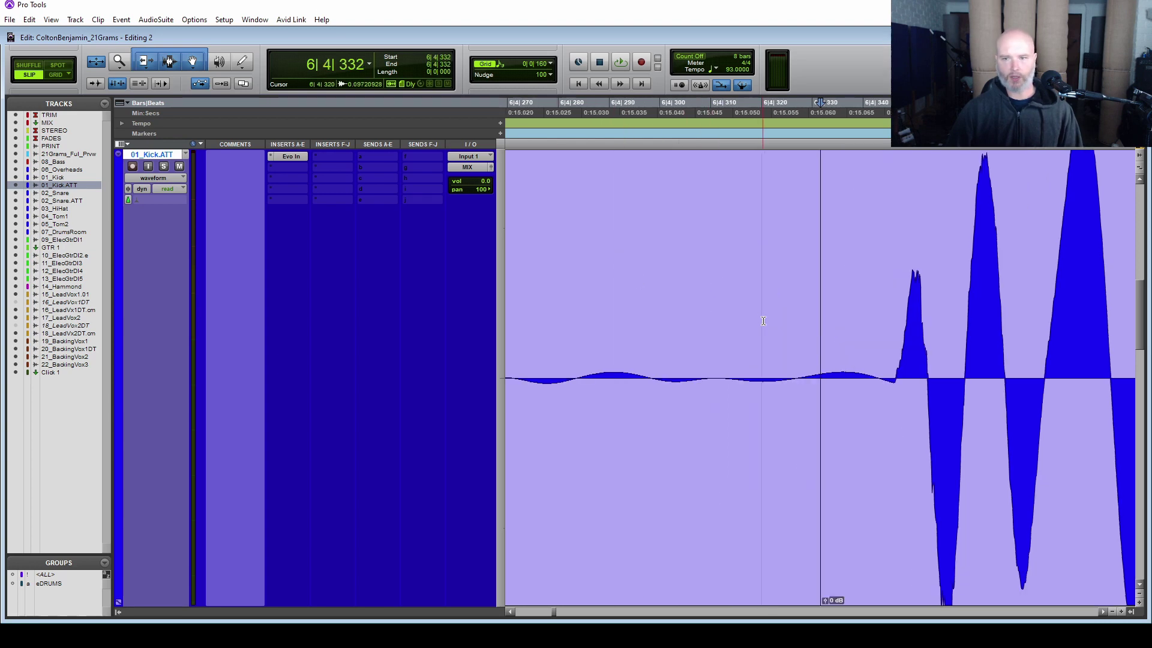
key("KP_Add")
key("KP_Add")
key("KP_Add")
key("KP_Add")
key("KP_Add")
key("KP_Add")
key("KP_Add")
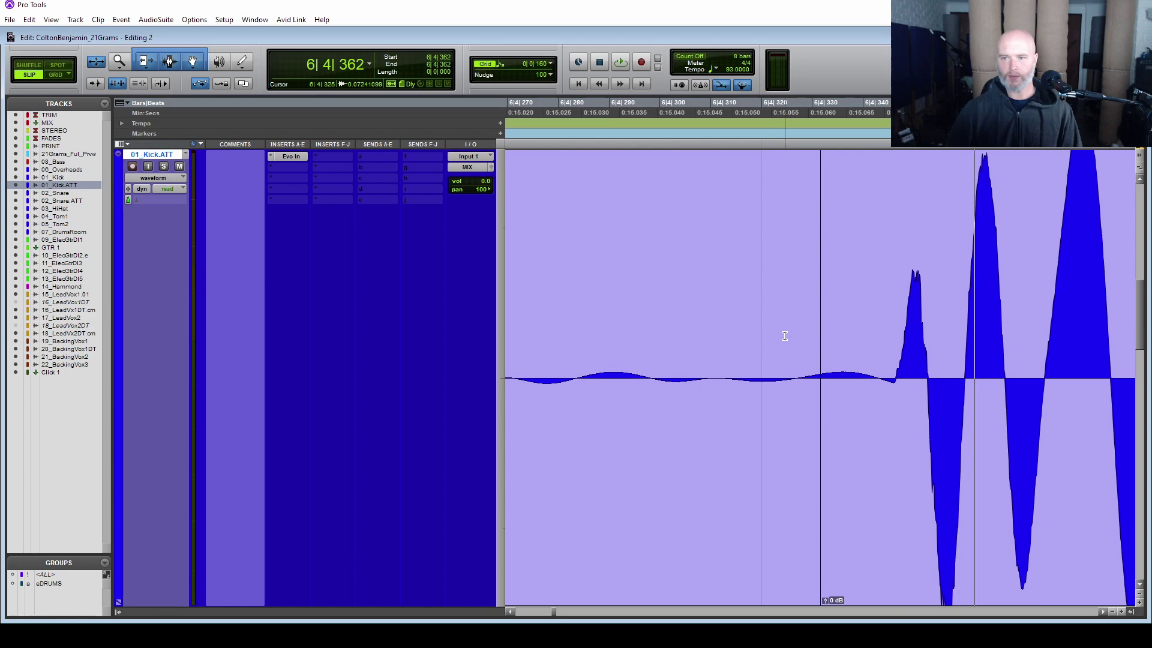
key("space")
key("space")
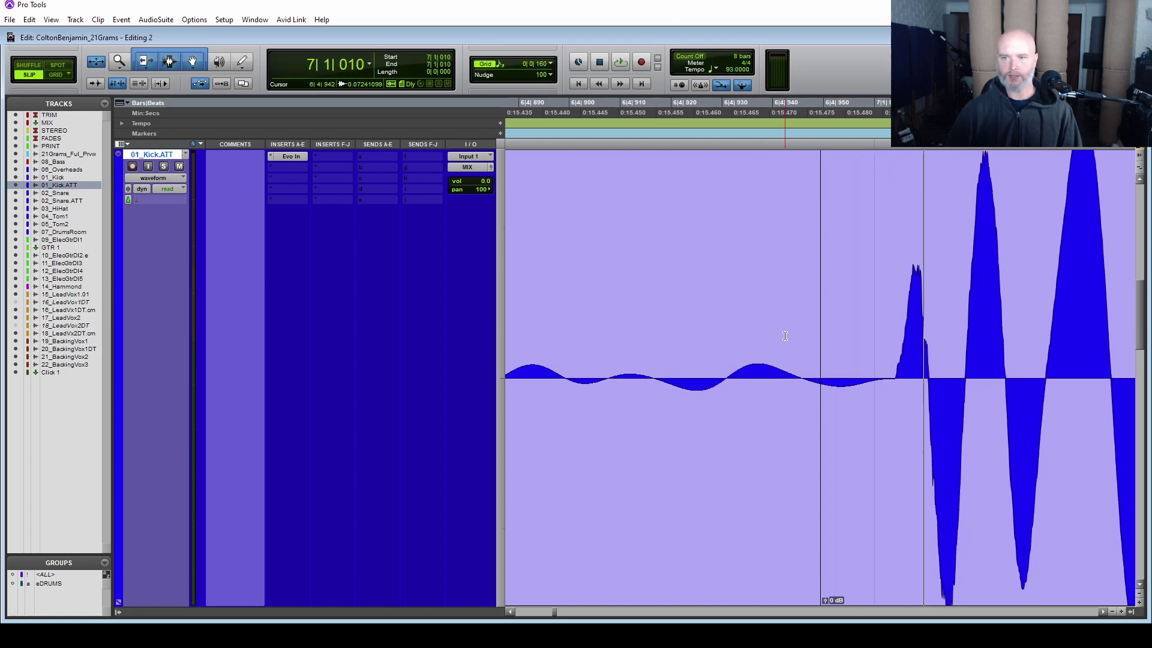
key("space")
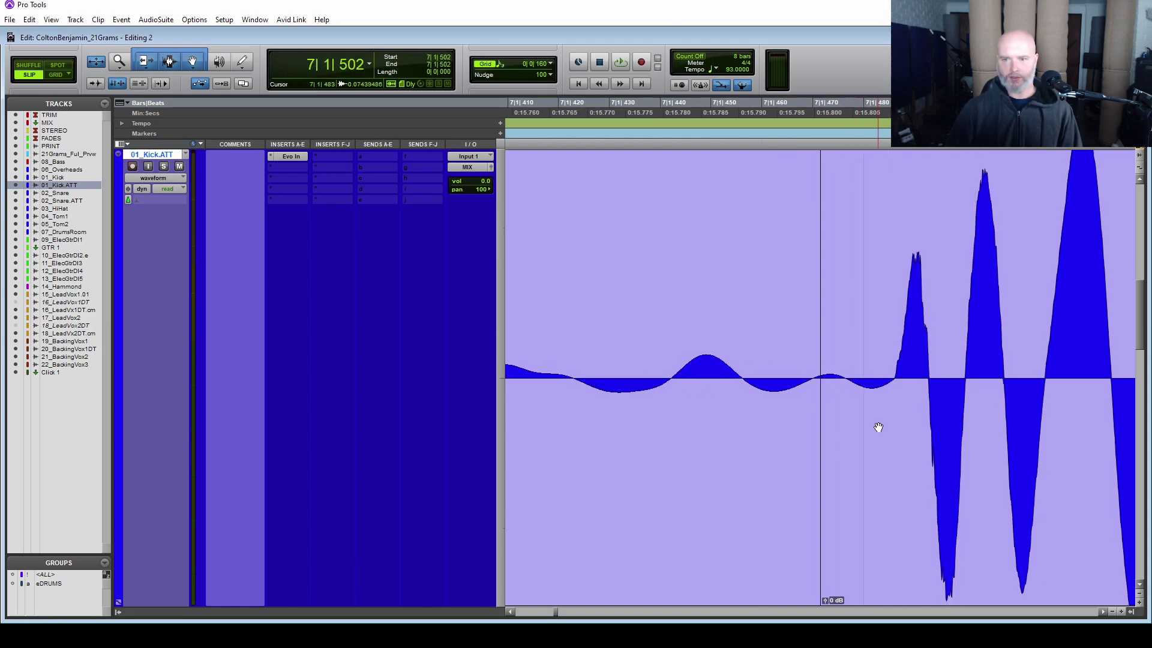
key("r")
key("r")
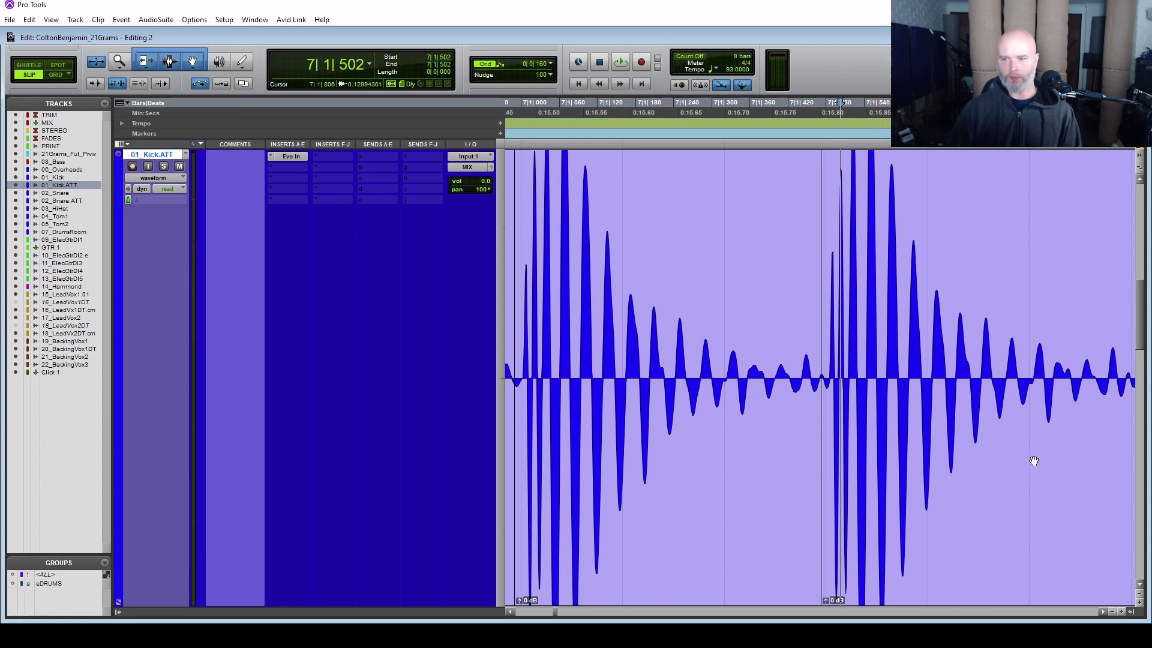
Step: Switch to iCUE, add a new macro action to the General profile and name it Kick
left_click(1013, 636)
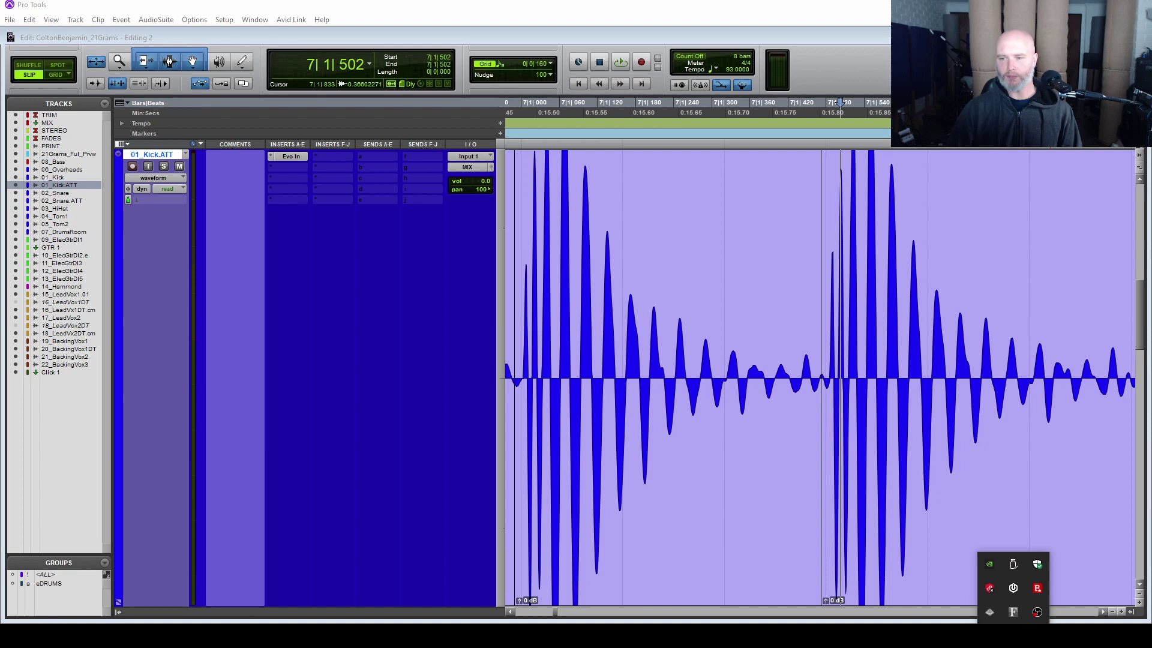
right_click(1014, 595)
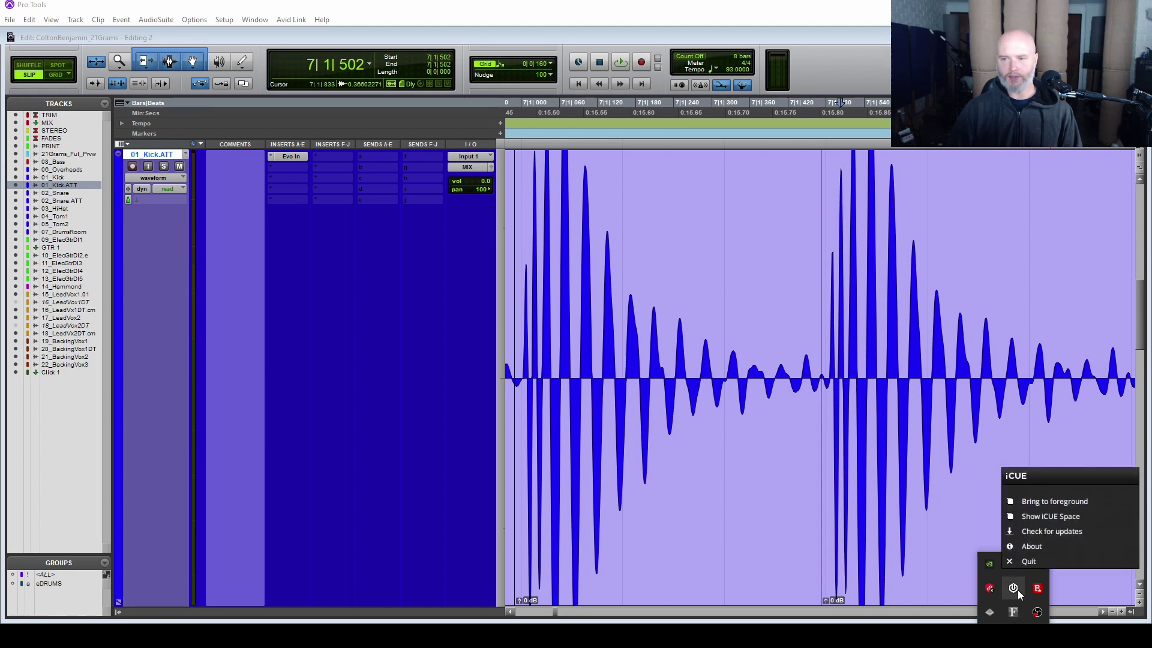
left_click(1018, 589)
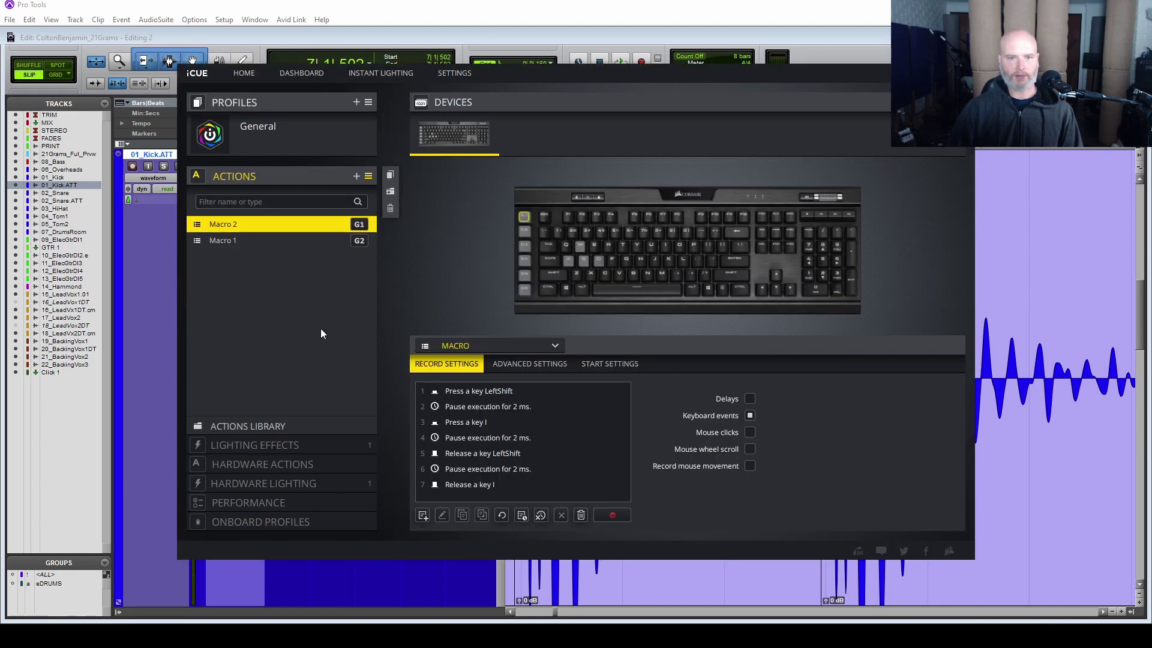
left_click(356, 177)
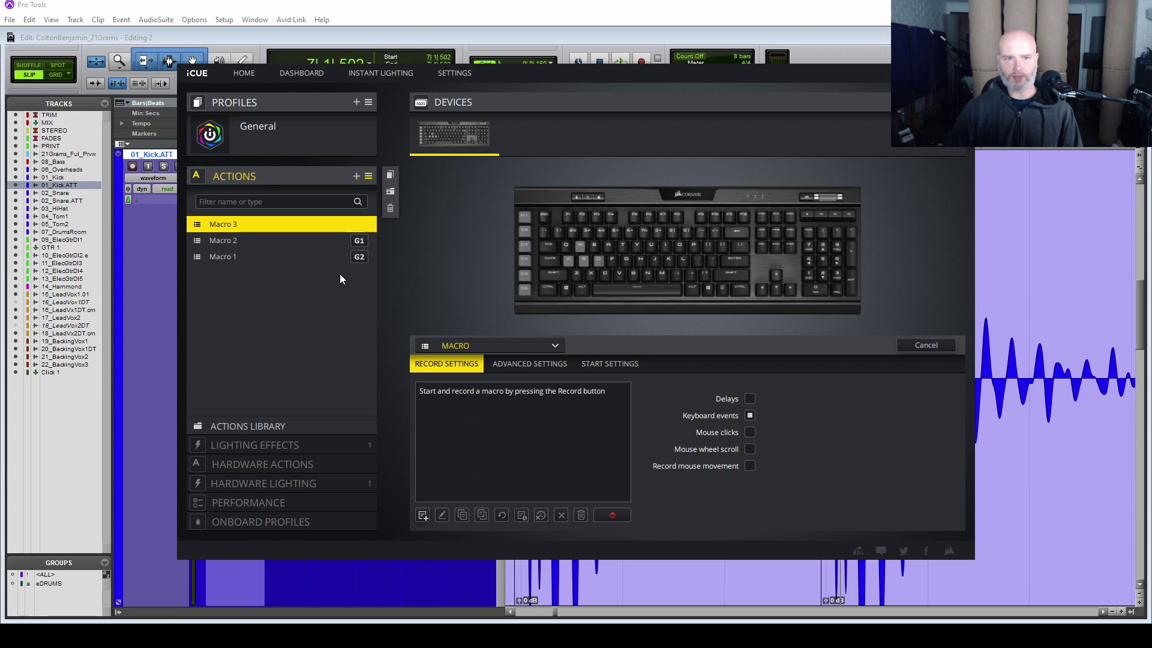
double_click(242, 223)
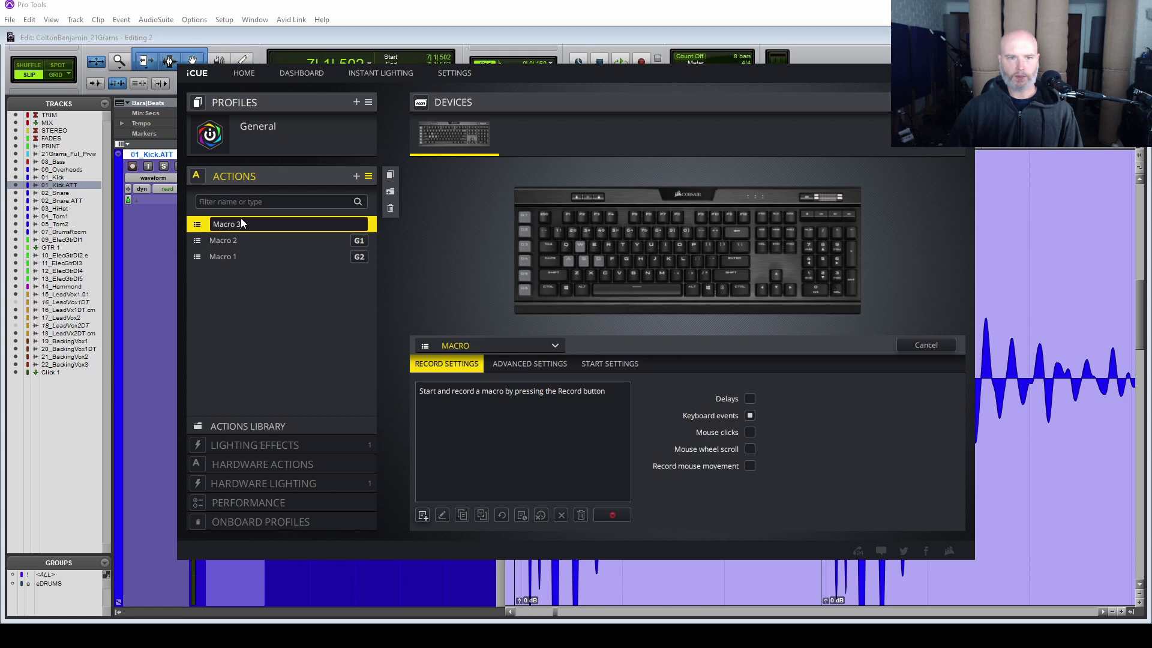
key("ctrl+a")
key("BackSpace")
type("Kick")
key("Return")
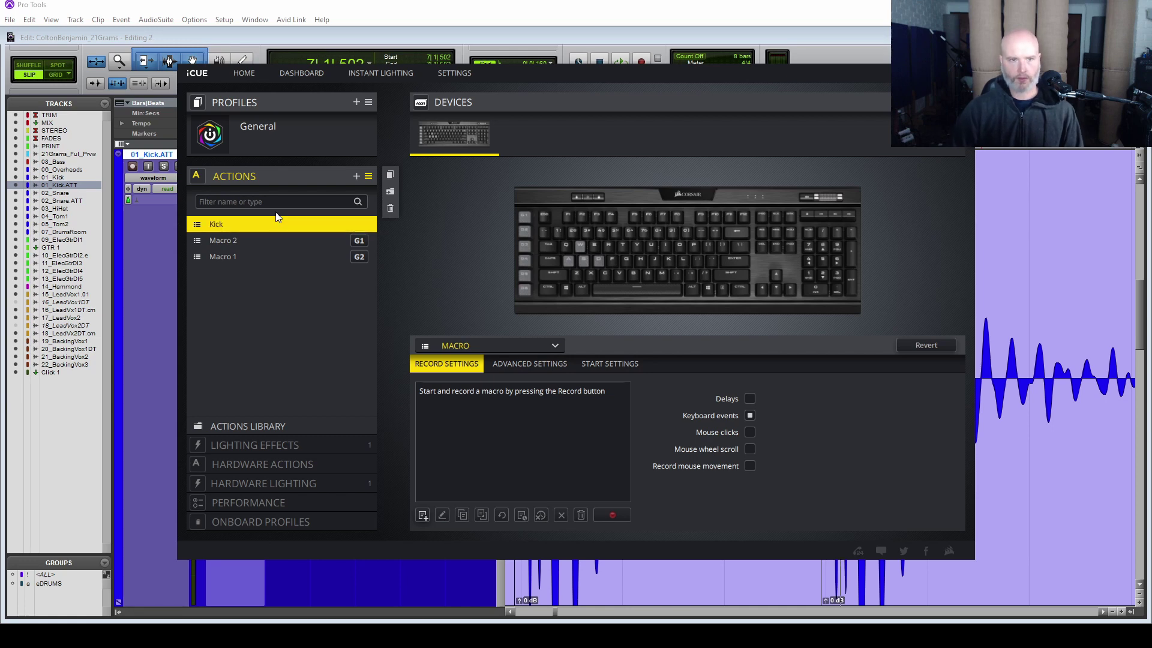
Step: Record the Kick macro with the keystrokes Tab, nine times Keypad +, B, Shift+Tab and Delete
left_click(612, 514)
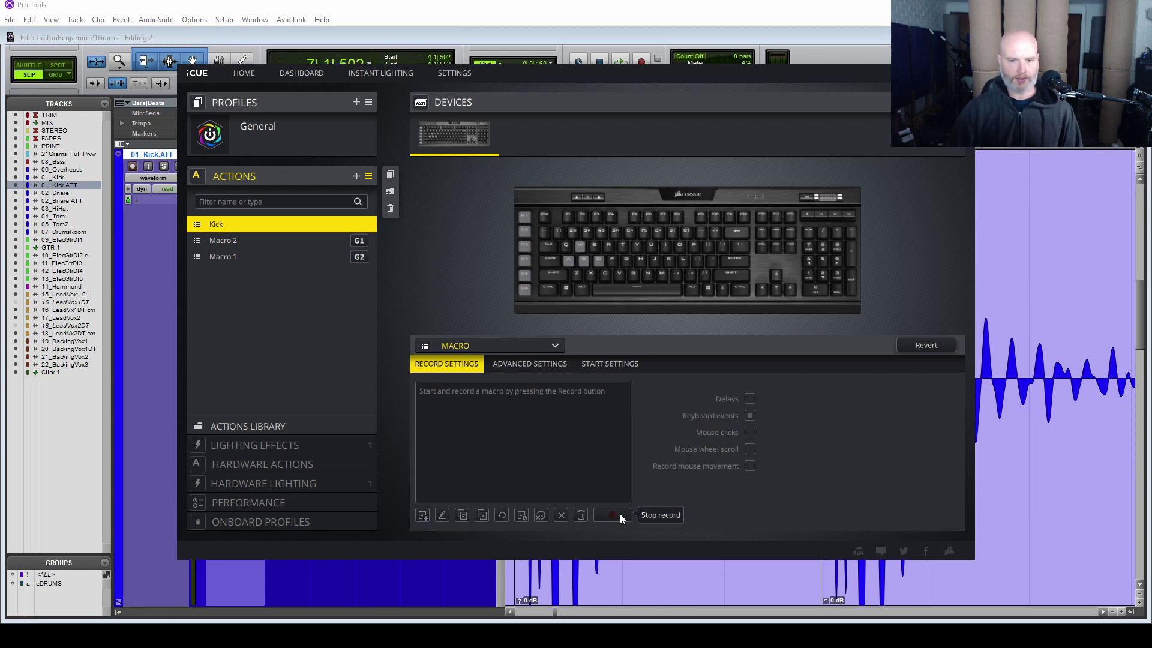
key("Tab")
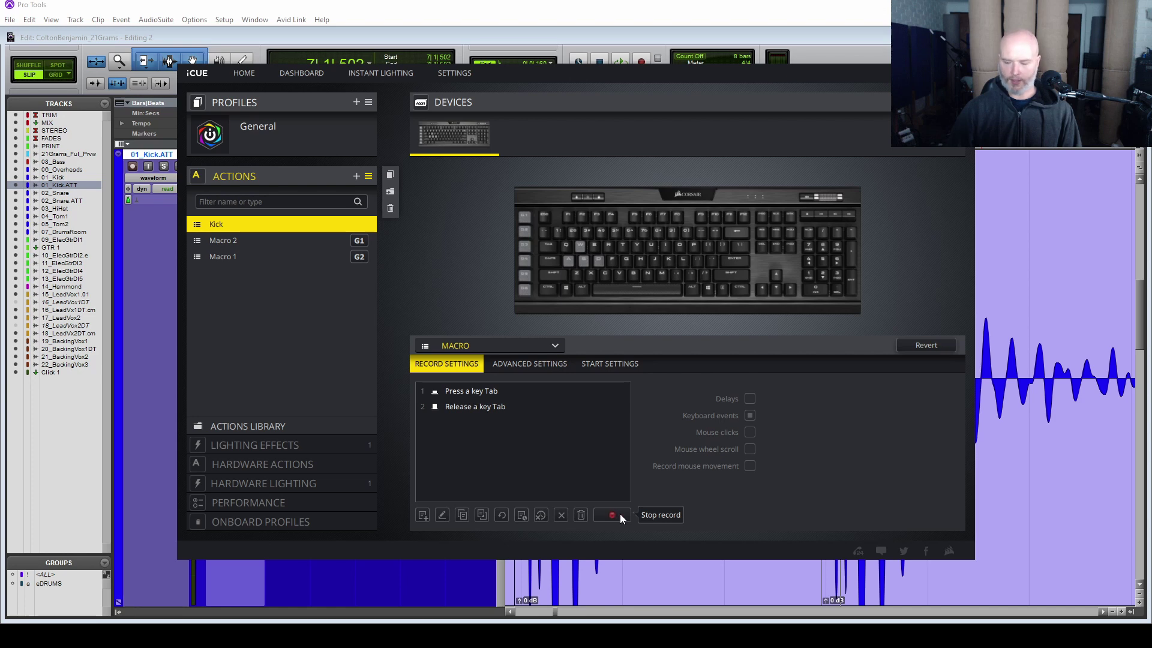
key("KP_Add")
key("KP_Add")
key("KP_Add")
key("KP_Add")
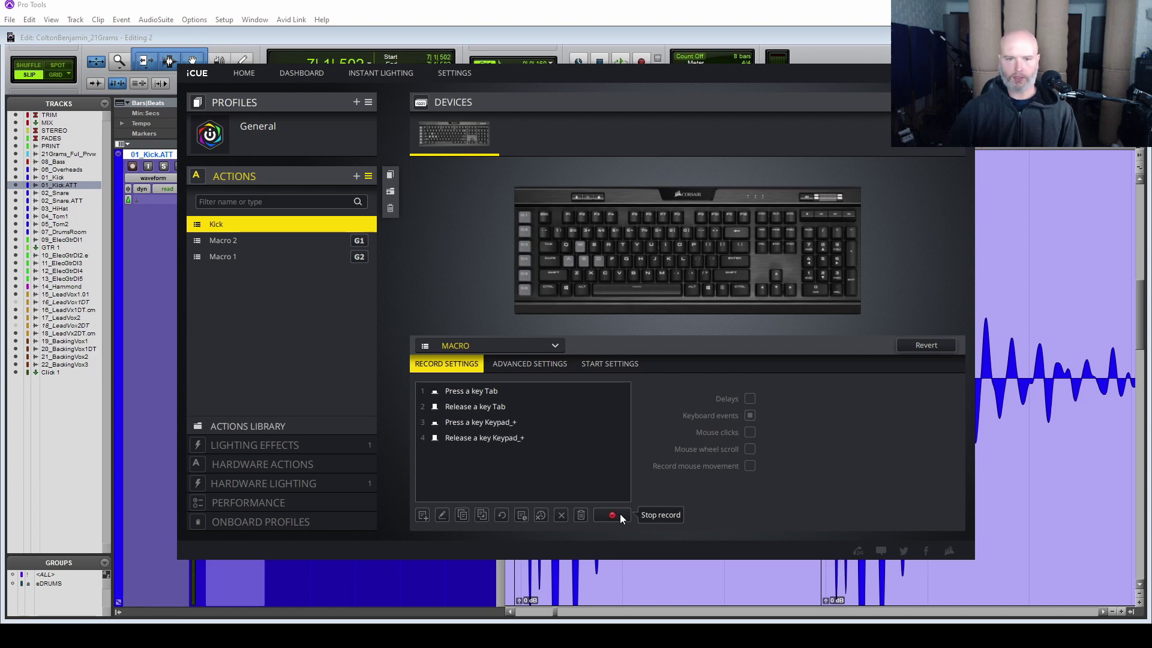
key("KP_Add")
key("KP_Add")
key("KP_Add")
key("KP_Add")
key("KP_Add")
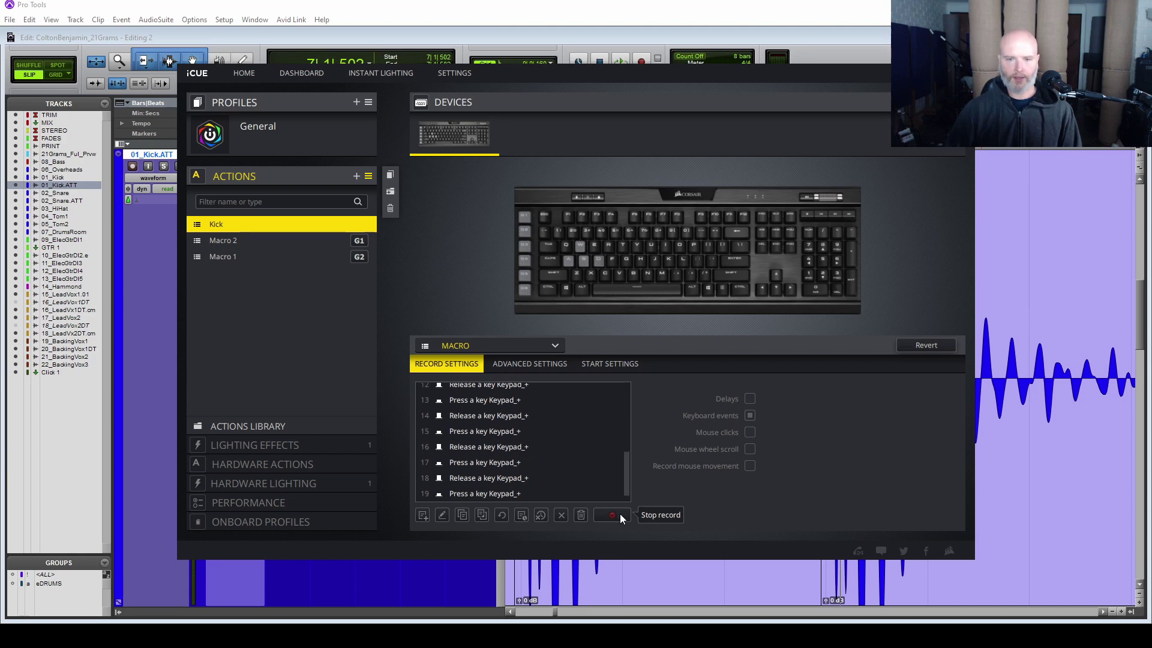
key("b")
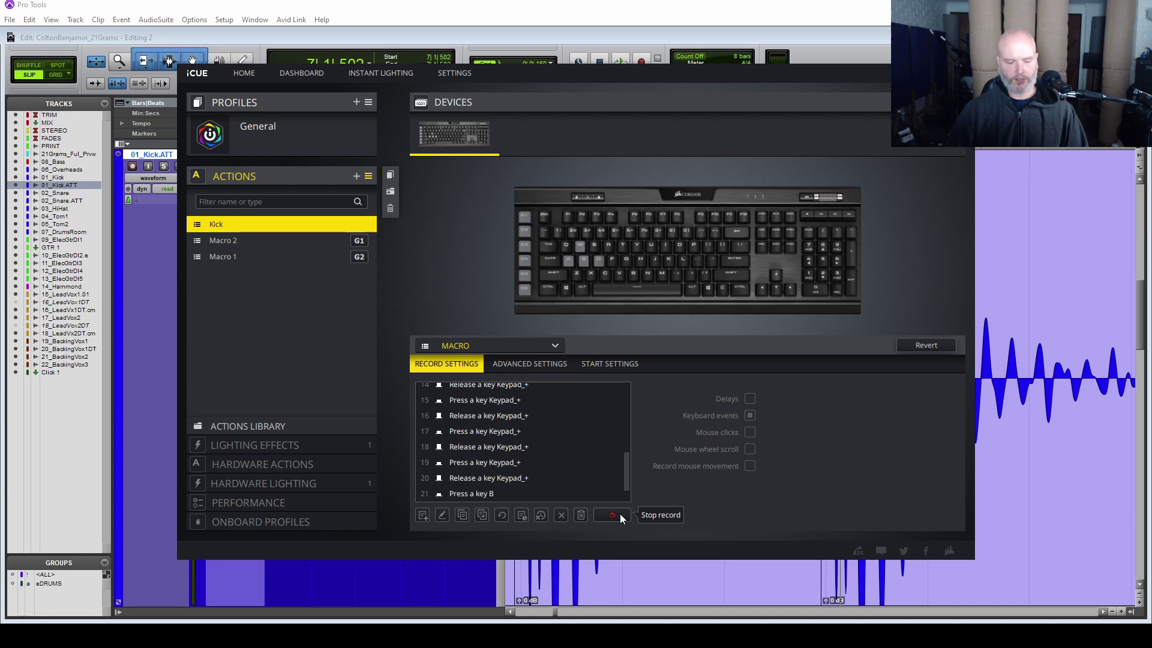
key("shift+Tab")
key("Delete")
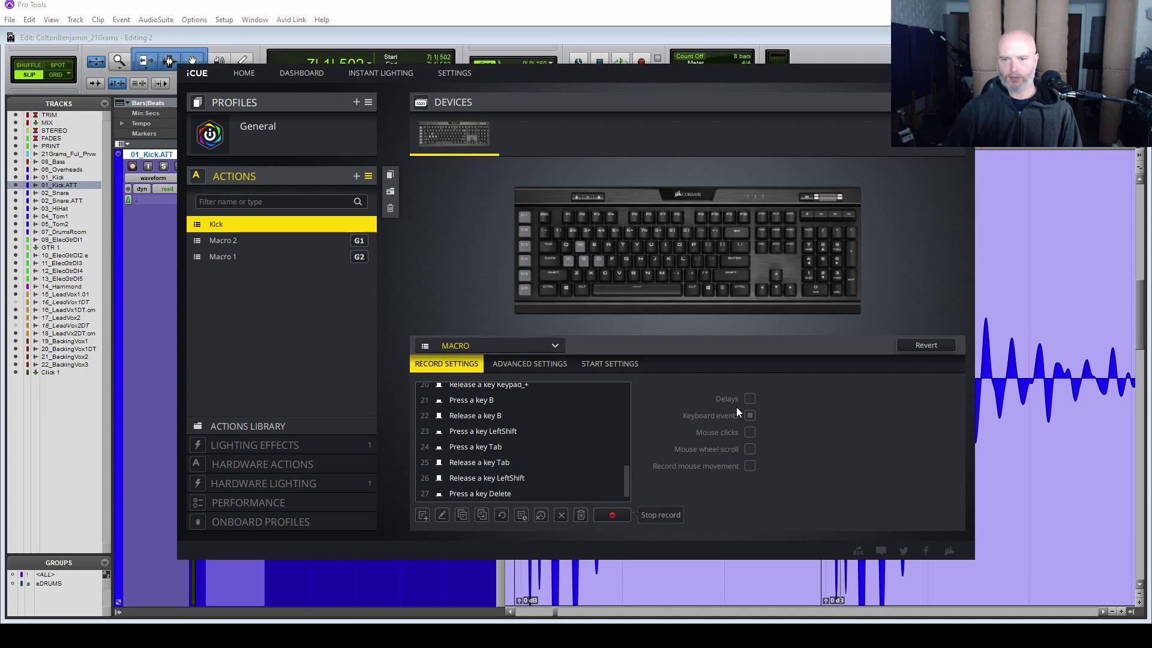
left_click(619, 514)
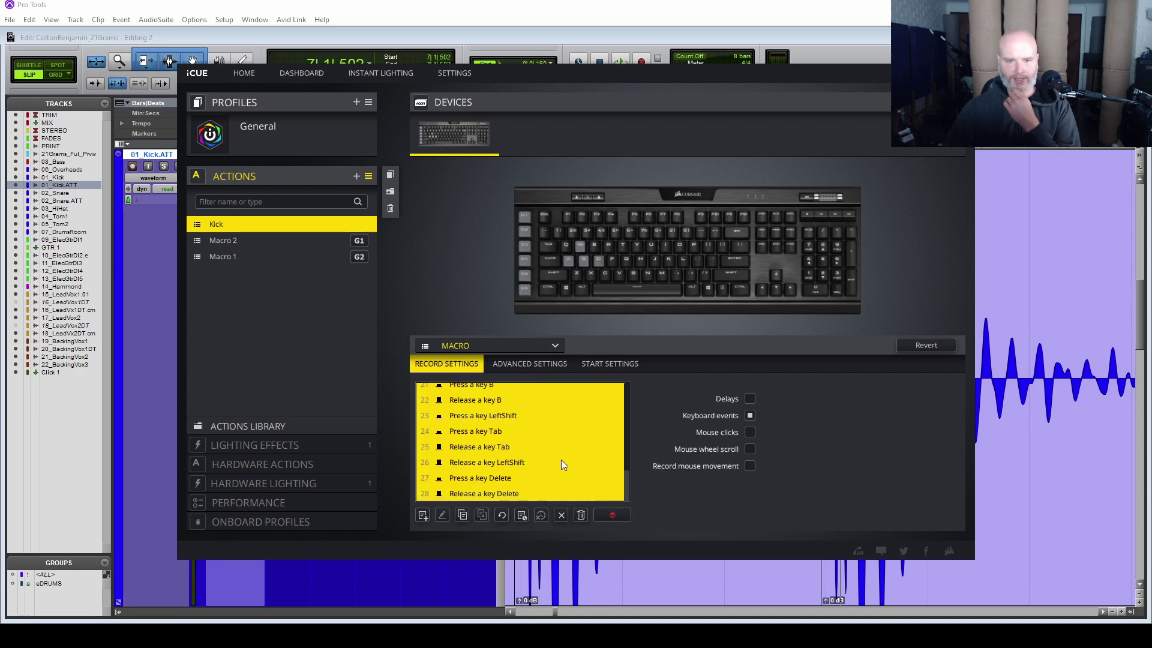
Step: Insert a constant delay of 5 ms between all events of the Kick macro
left_click(521, 515)
left_click(783, 419)
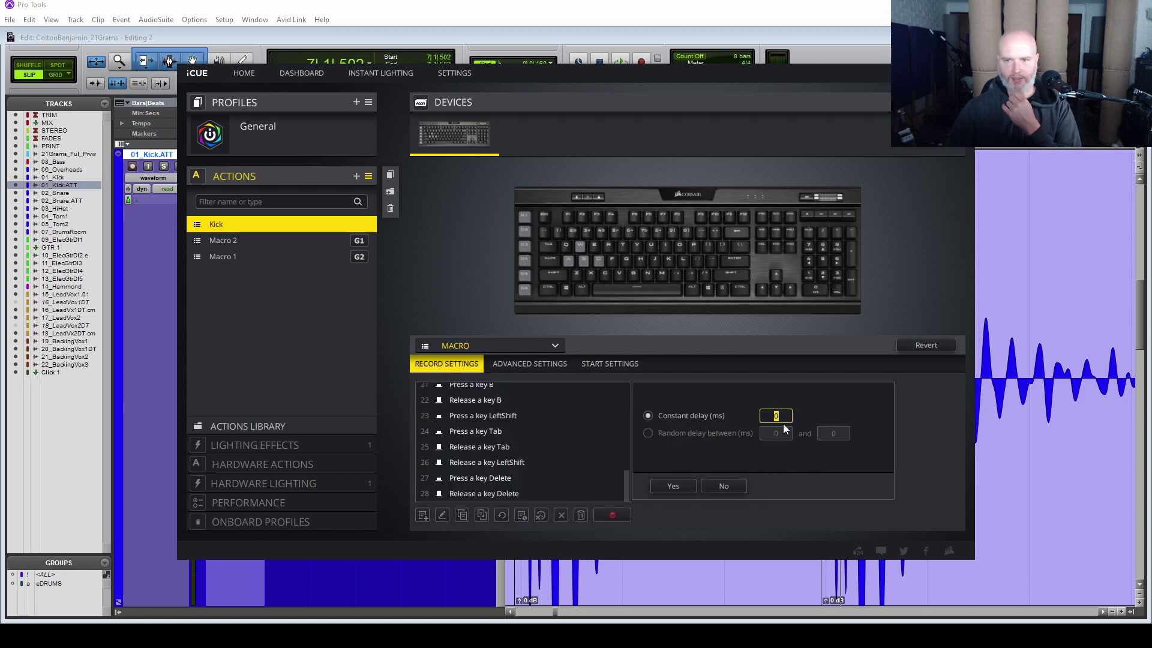
type("1")
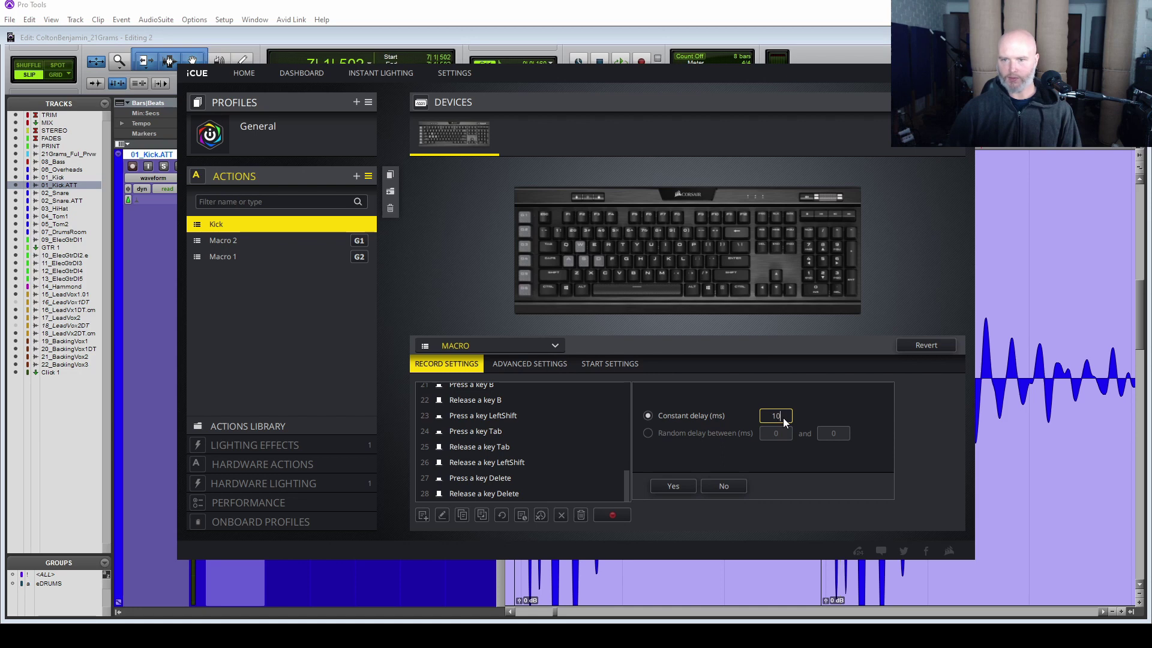
type("0")
key("BackSpace")
key("BackSpace")
type("5")
left_click(673, 486)
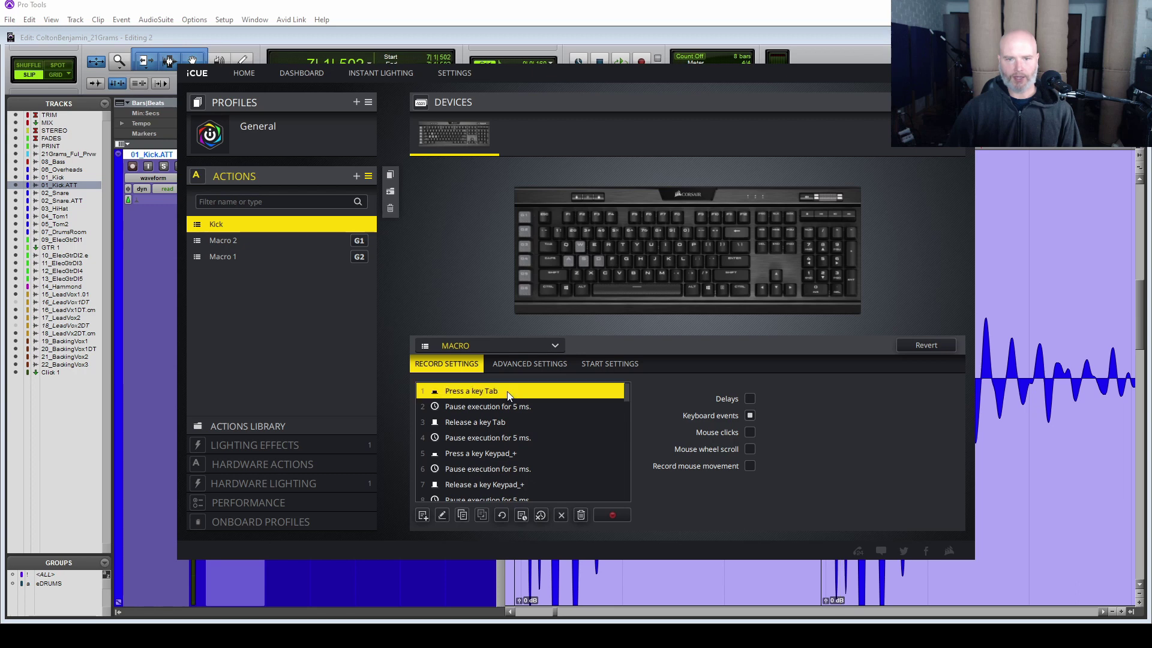
Step: Duplicate all the Kick macro's events within the macro and assign the macro to the G6 key
scroll(506, 462, "down", 15)
key("ctrl+a")
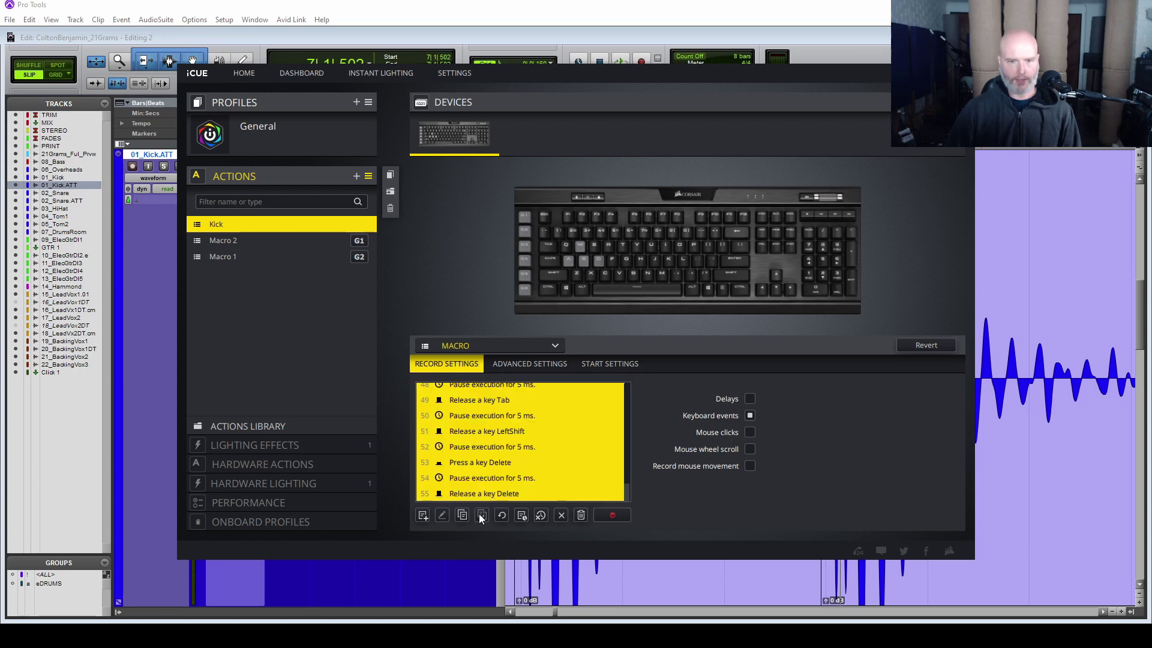
left_click(463, 516)
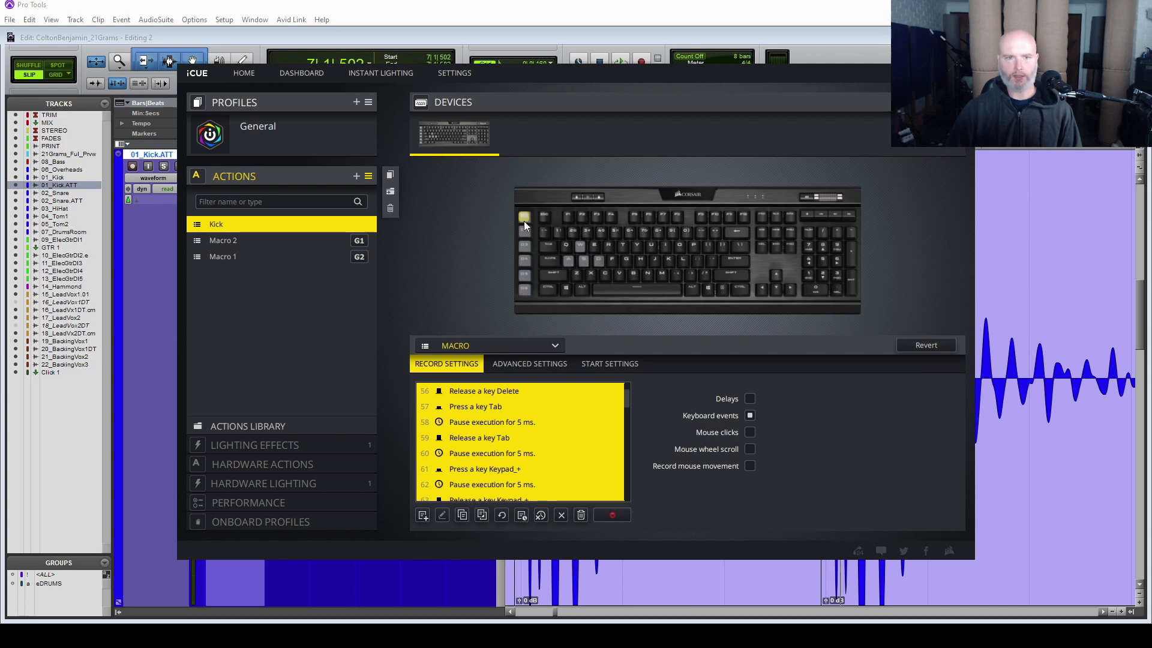
left_click(524, 290)
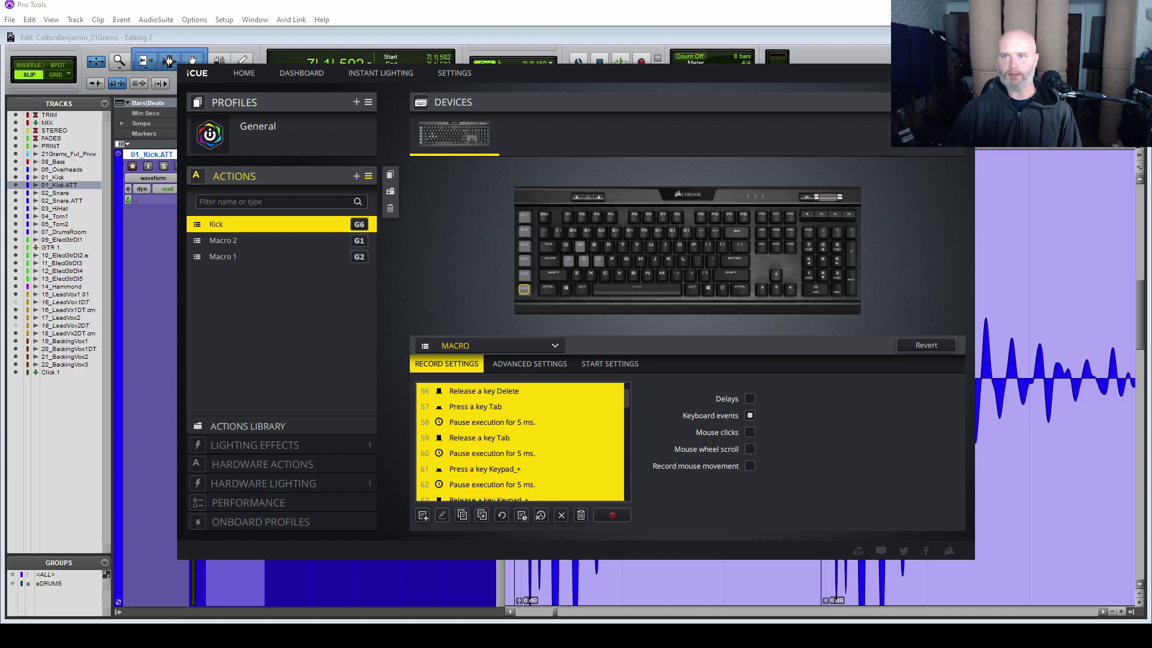
Step: Switch to Pro Tools and run the Kick macro repeatedly on 01_Kick.ATT, trimming each hit to its attack from 4|3|219 to 19|3|532
left_click(169, 60)
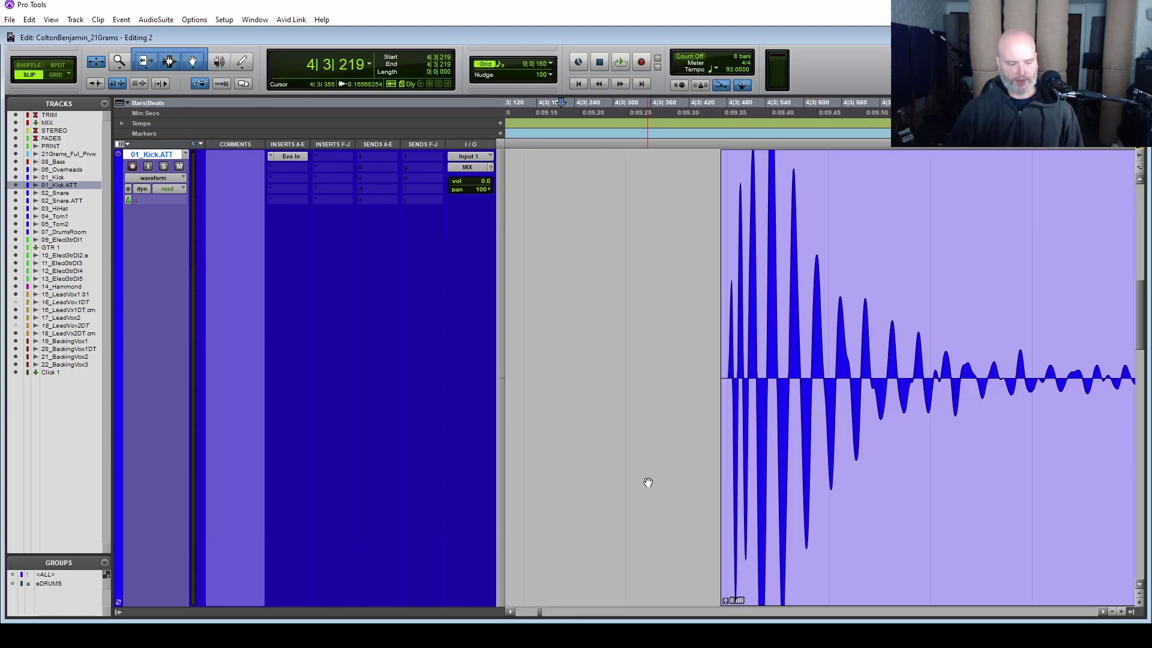
key("r")
key("r")
key("r")
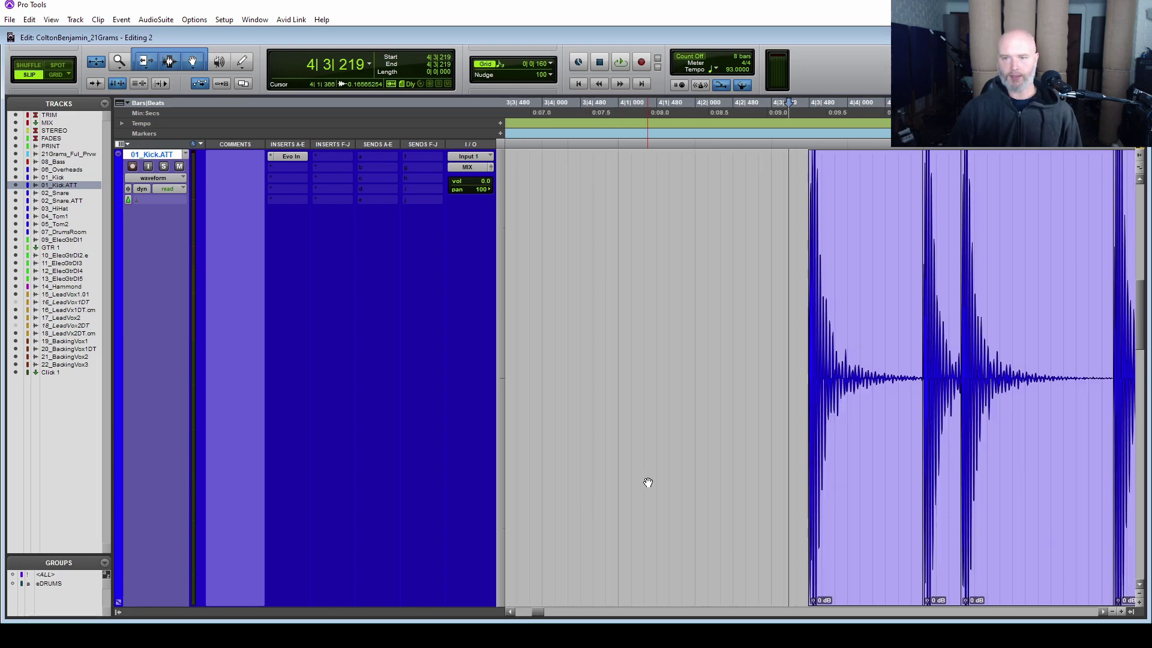
key("Tab")
key("Tab")
key("s")
key("Tab")
key("s")
key("Tab")
key("s")
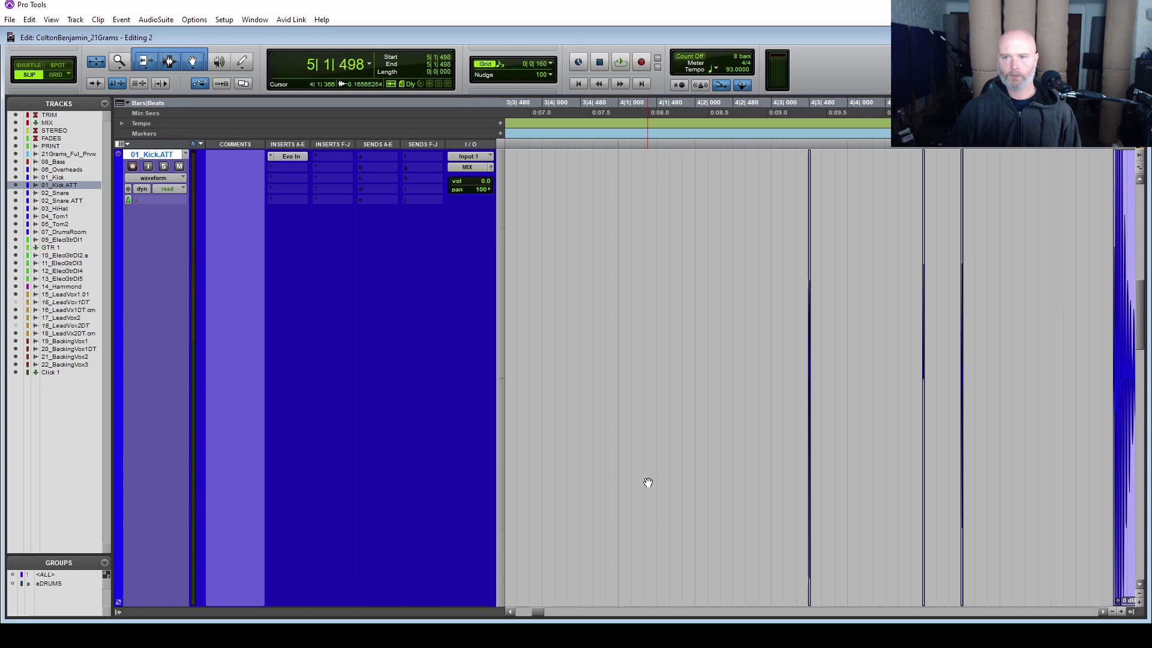
key("Tab")
key("s")
key("Tab")
key("s")
key("Tab")
key("s")
key("Tab")
key("s")
key("Tab")
key("s")
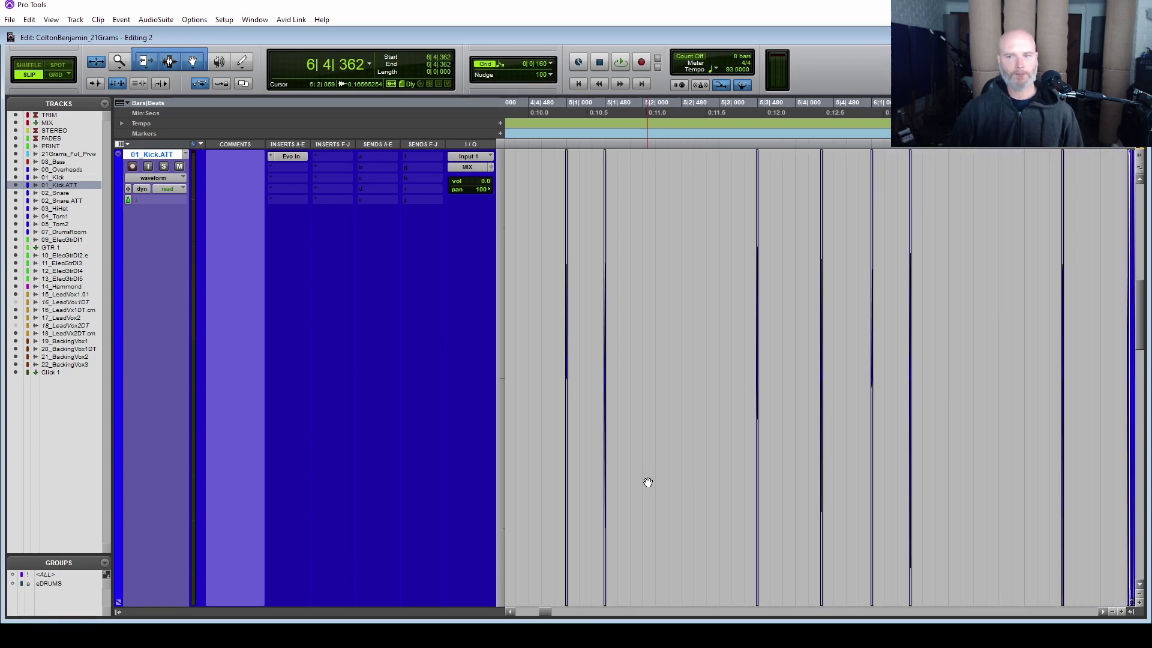
key("Tab")
key("s")
key("Tab")
key("s")
key("Tab")
key("s")
key("Tab")
key("s")
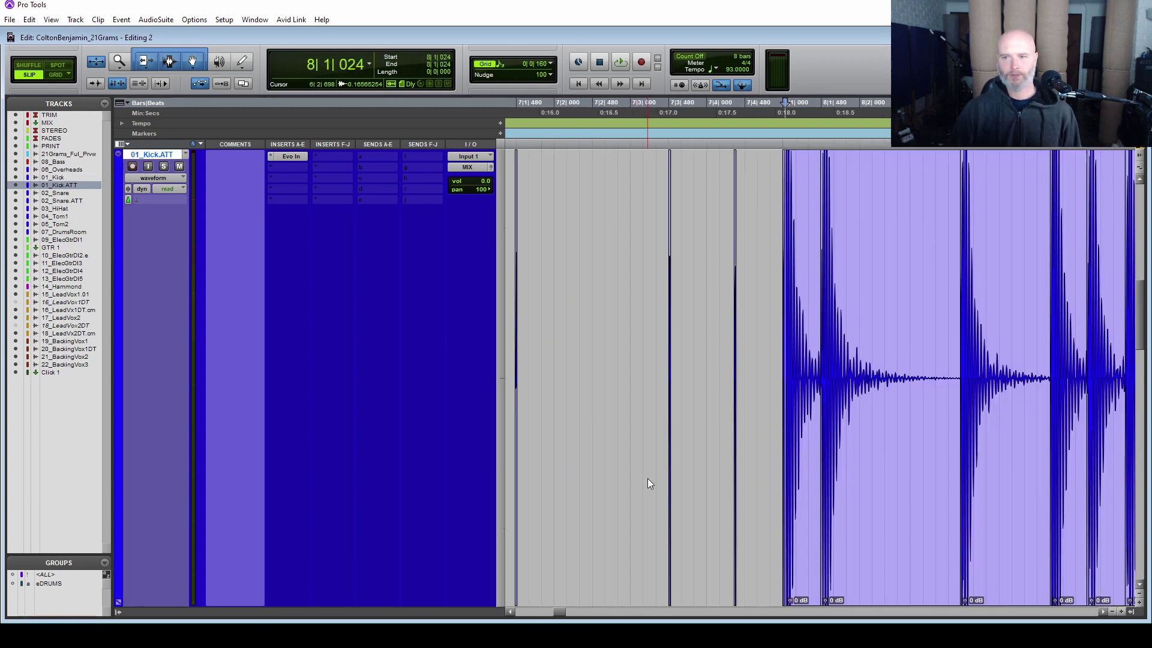
key("Tab")
key("s")
key("Tab")
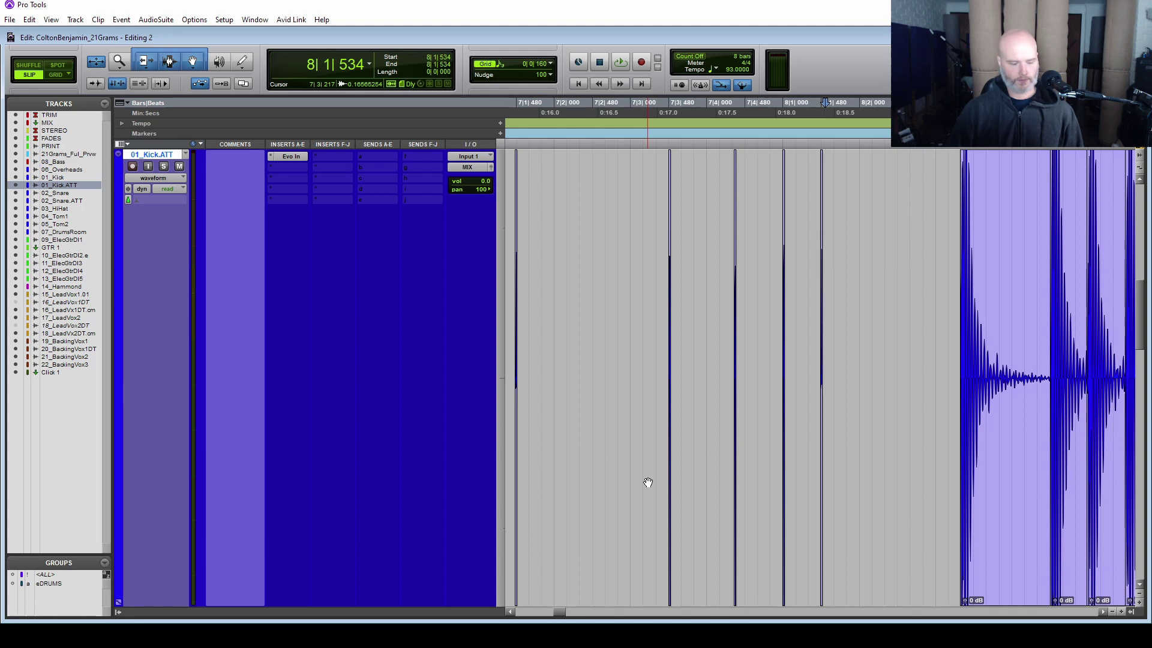
key("Tab")
key("s")
key("Tab")
key("s")
key("Tab")
key("s")
key("Tab")
key("s")
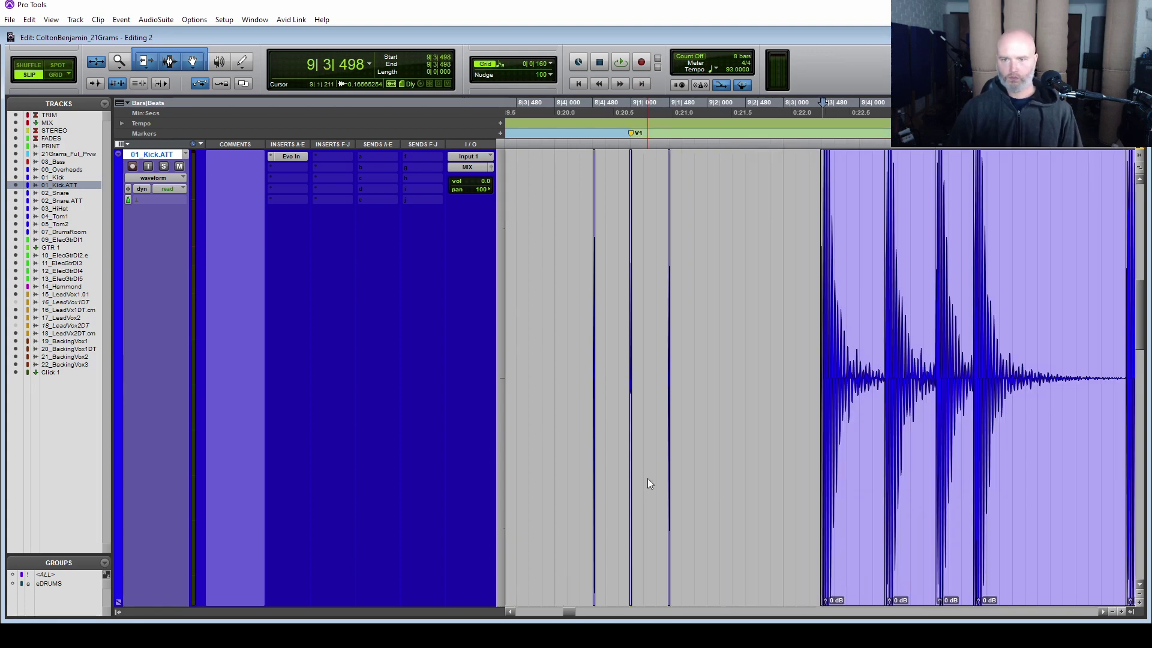
key("Tab")
key("s")
key("Tab")
key("s")
key("Tab")
key("s")
key("Tab")
key("s")
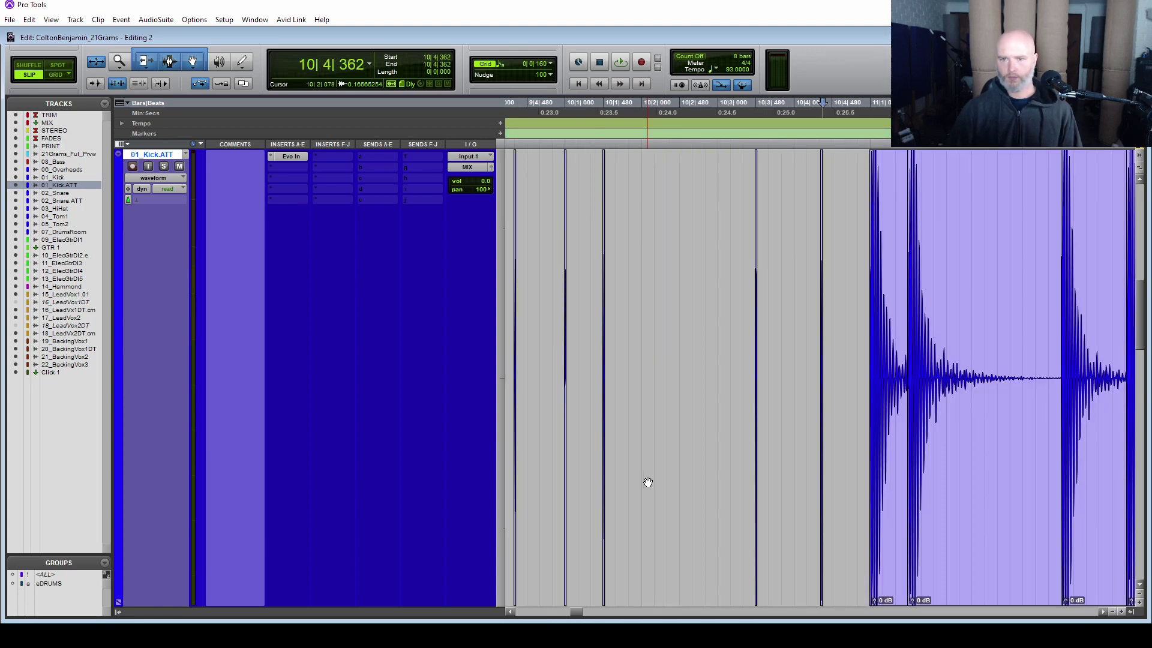
key("Tab")
key("s")
key("Tab")
key("s")
key("Tab")
key("s")
key("Tab")
key("s")
key("Tab")
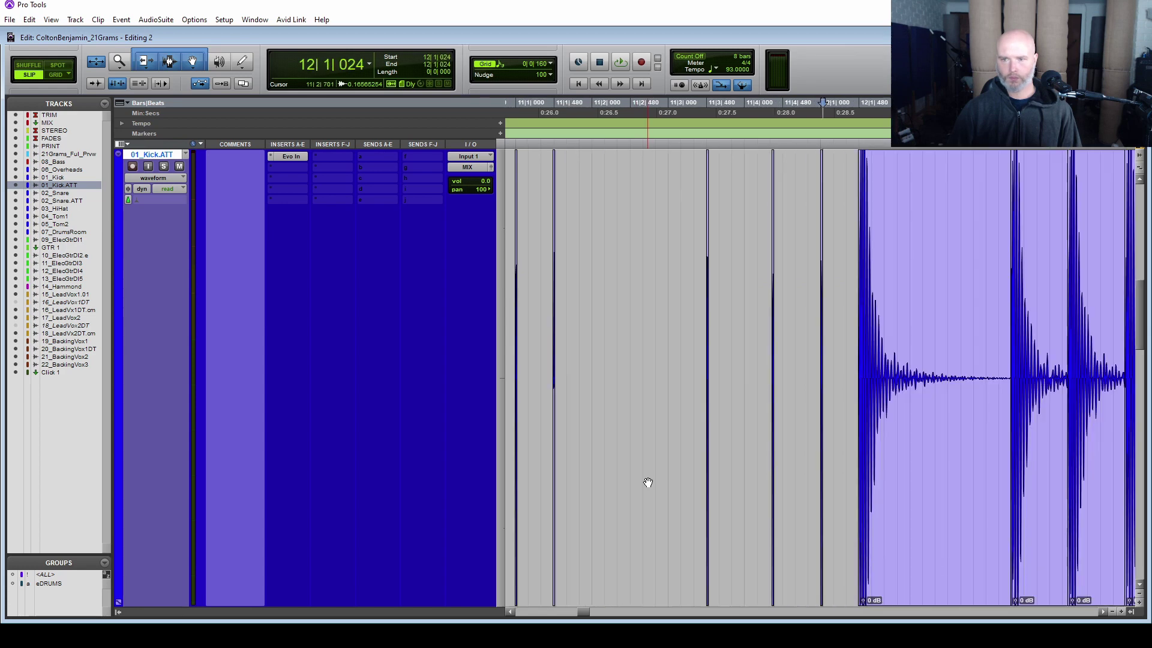
key("s")
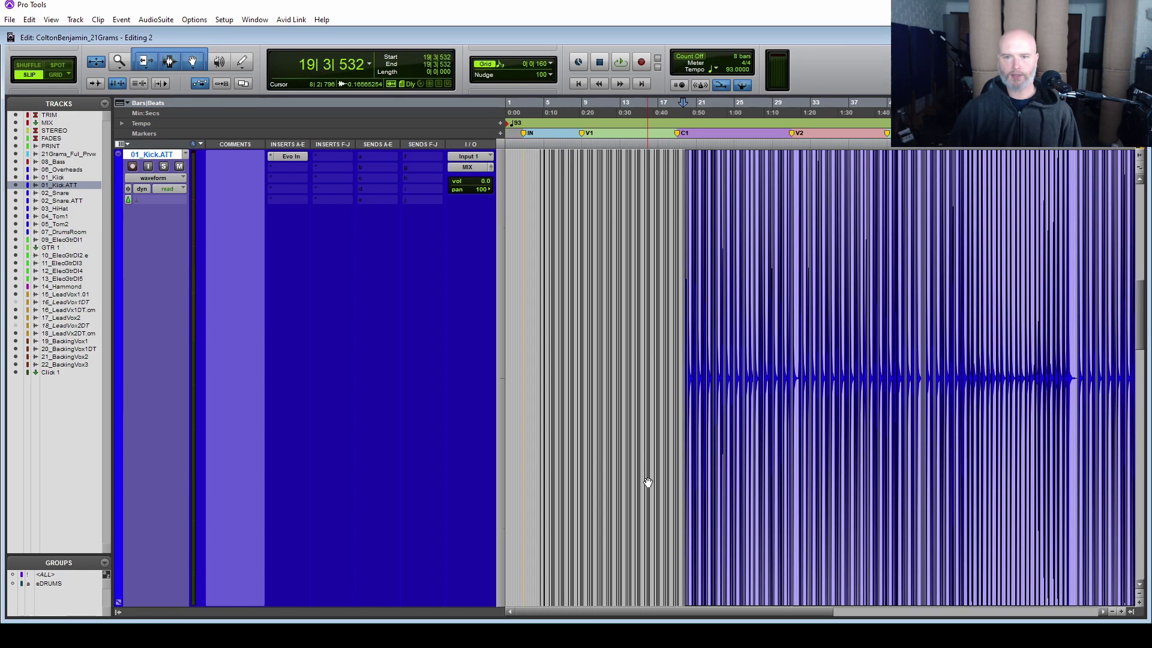
Step: Continue trimming the 01_Kick.ATT hits to their attacks with the macro, up to 23|1|058
key("t")
key("t")
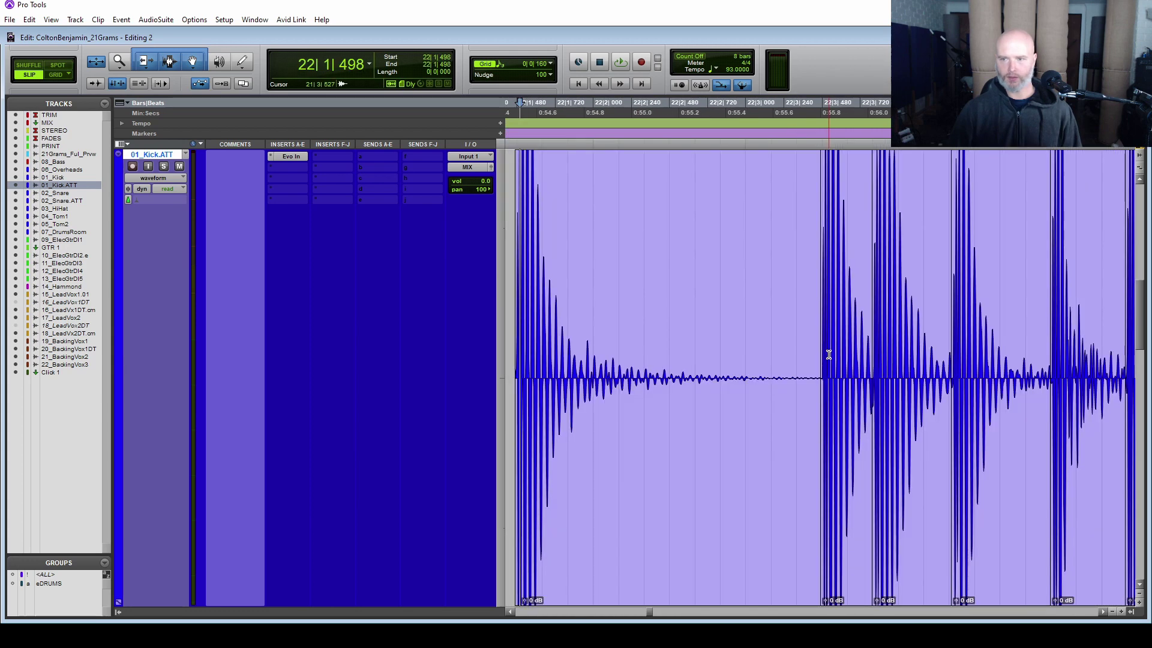
key("s")
key("Tab")
key("s")
key("Tab")
key("s")
key("Tab")
key("s")
key("Tab")
key("slash")
key("s")
key("slash")
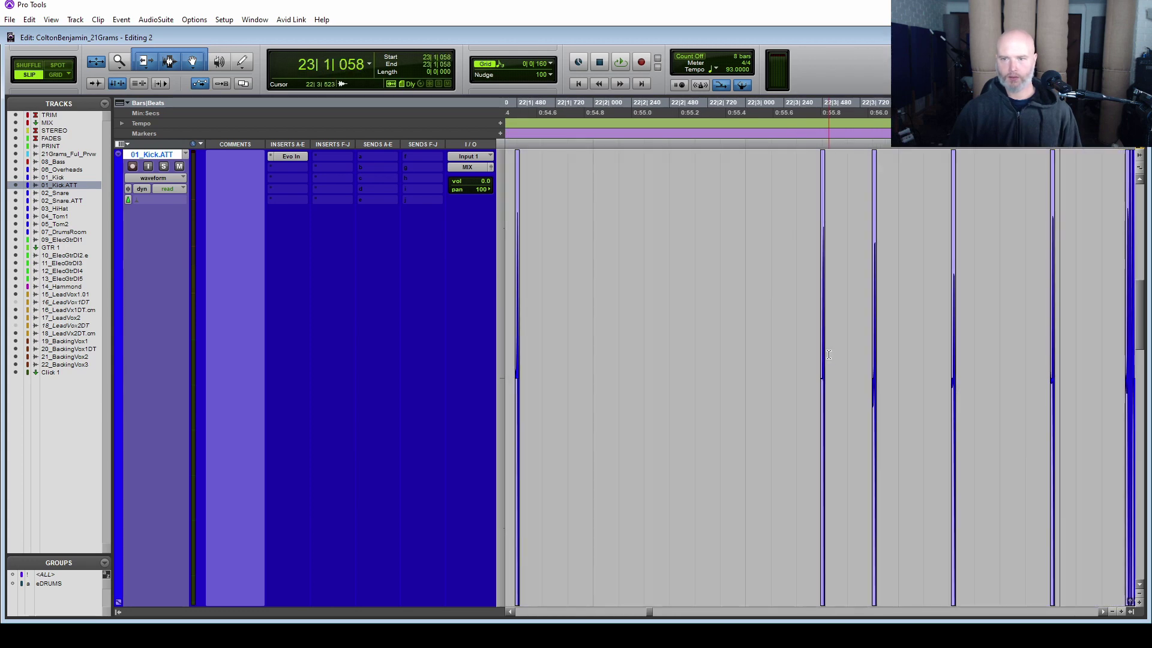
Step: Select the trimmed bar 23 kick hit's tail past its first full cycle and switch the main counter to minutes and seconds
key("e")
key("e")
key("e")
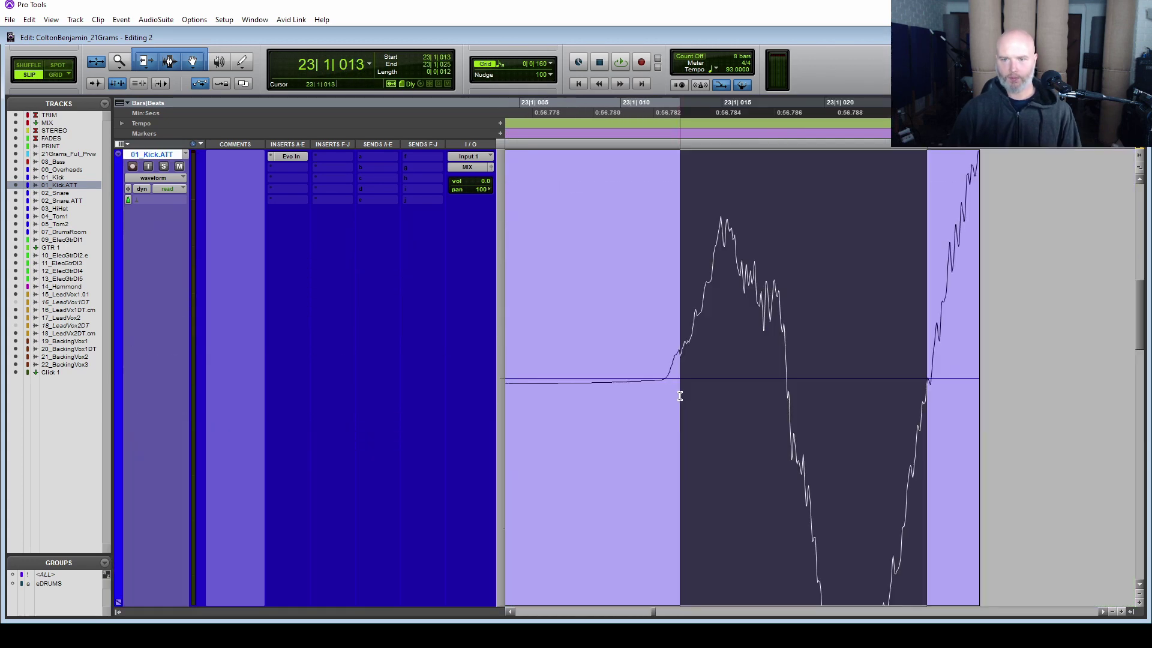
left_click_drag(679, 393, 665, 398)
left_click(1047, 335)
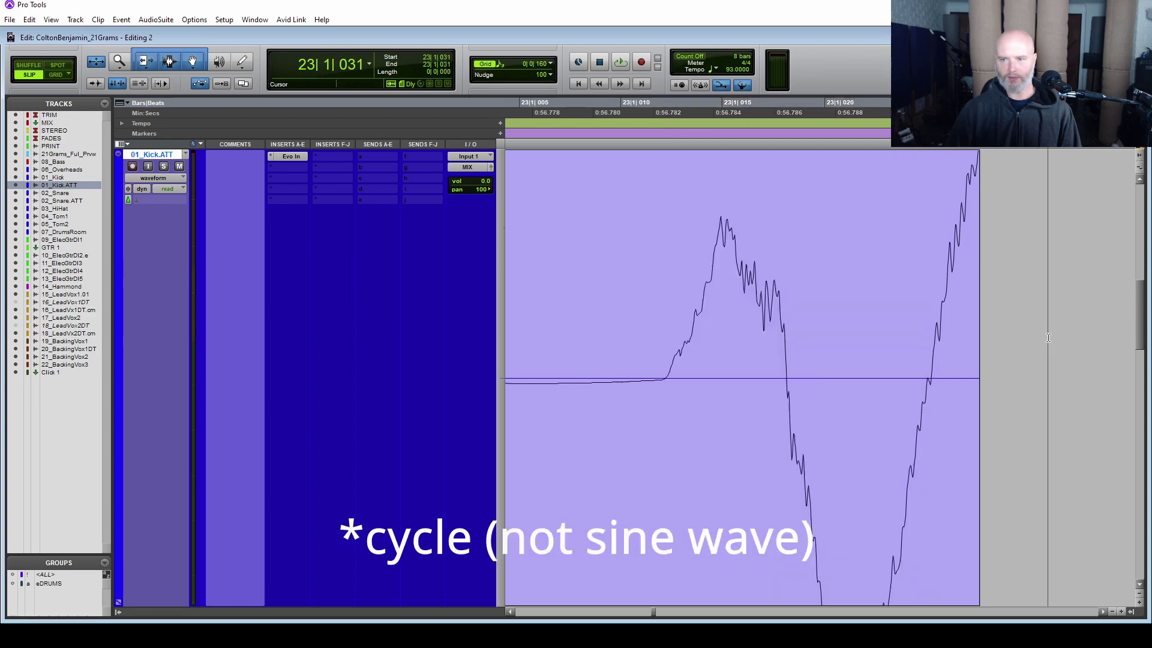
left_click_drag(986, 374, 927, 390)
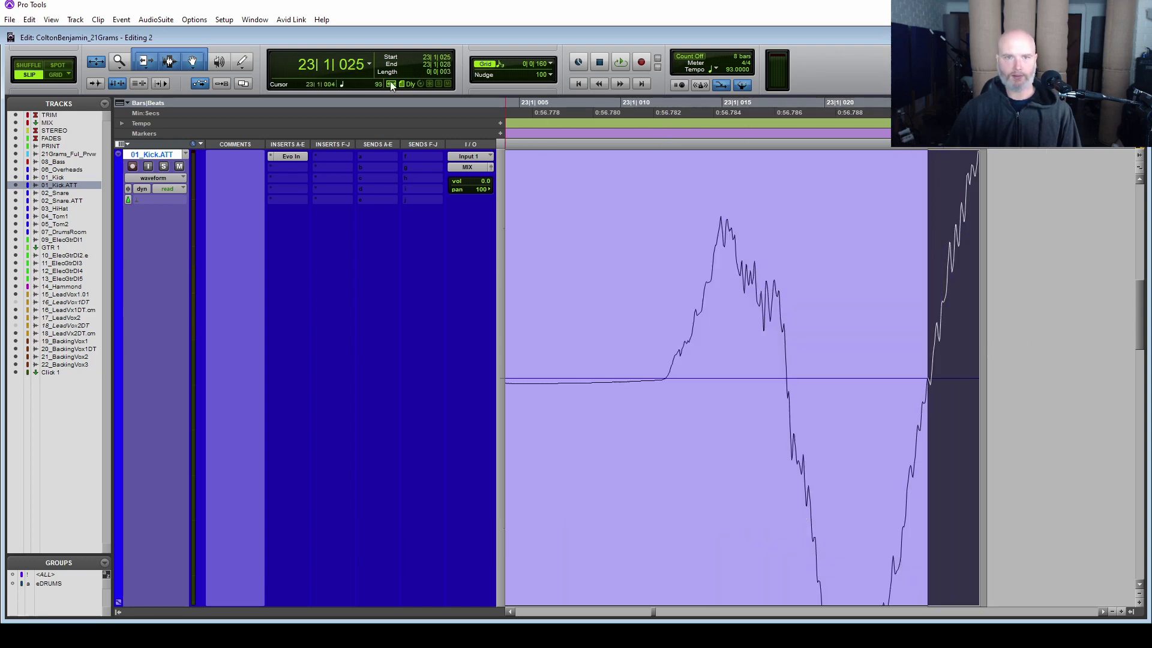
left_click(368, 65)
left_click(377, 74)
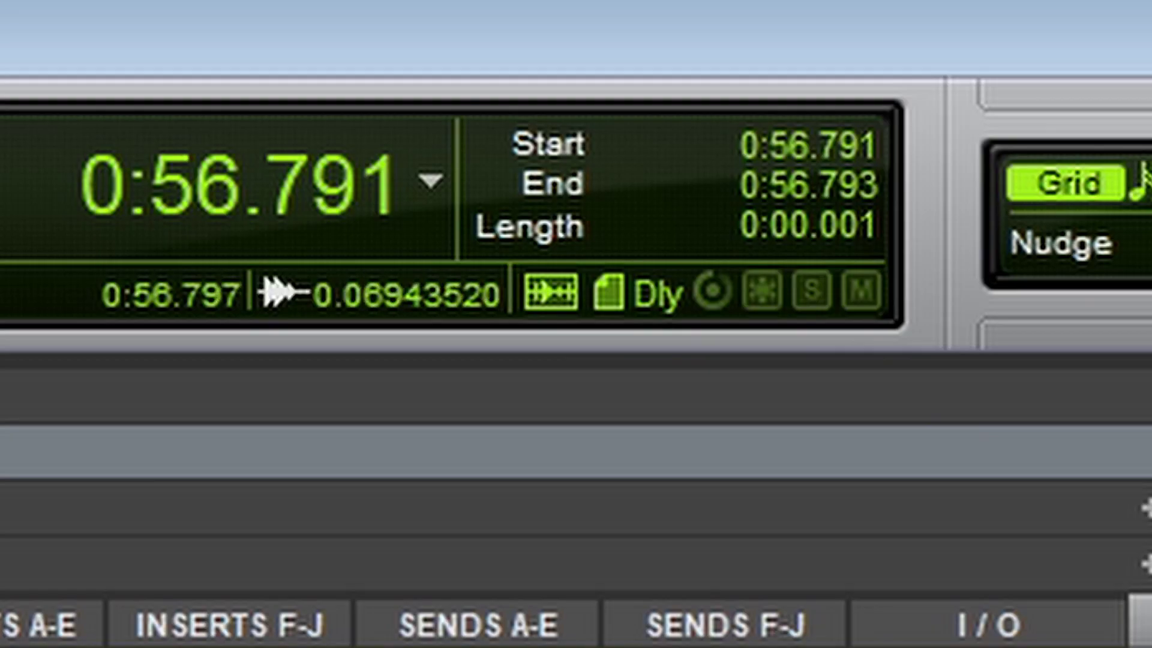
Step: Measure the length of the trimmed kick clip's tail after the first cycle and of the lead-in before its transient
left_click(990, 372)
left_click_drag(973, 381, 924, 380)
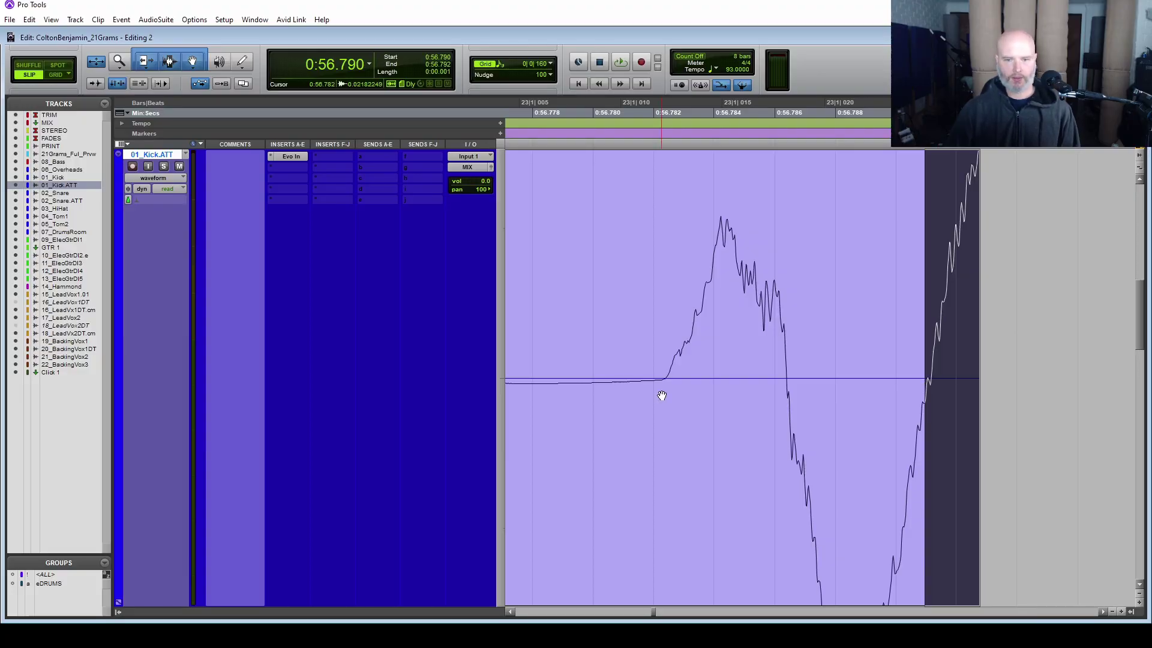
left_click_drag(774, 373, 619, 400)
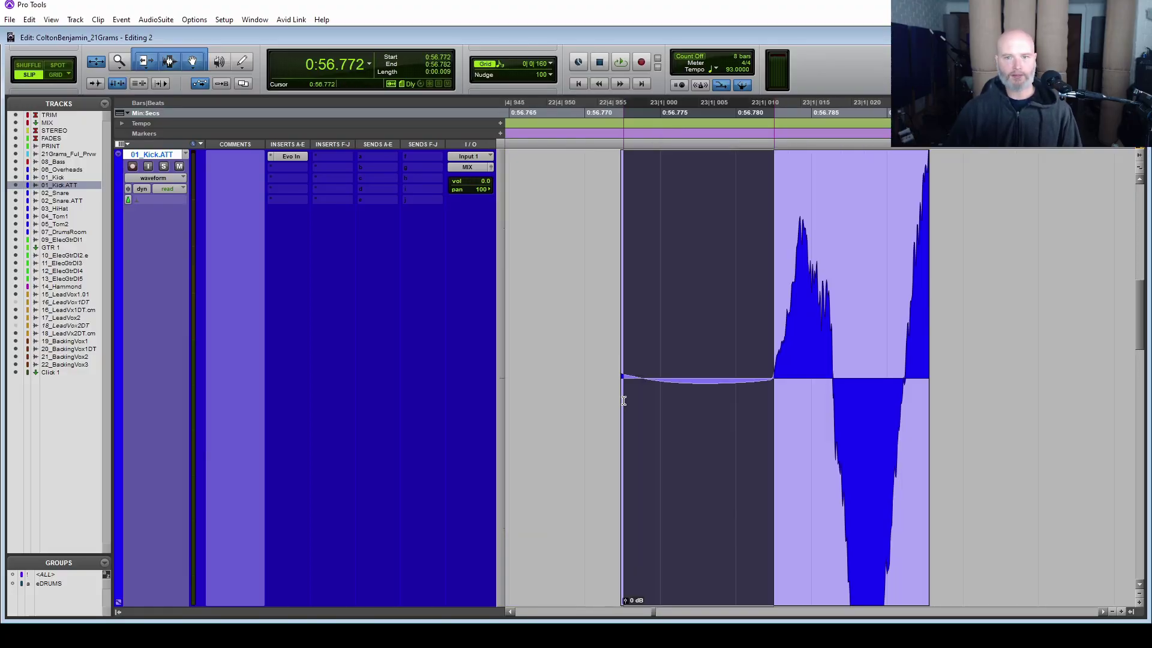
left_click_drag(613, 376, 751, 360)
left_click_drag(951, 369, 902, 385)
left_click(983, 353)
Step: Batch-create 8 ms fade-ins, 1 ms crossfades and 1 ms fade-outs on all 01_Kick.ATT clips, and inspect the fades on one hit
scroll(984, 353, "down", 8)
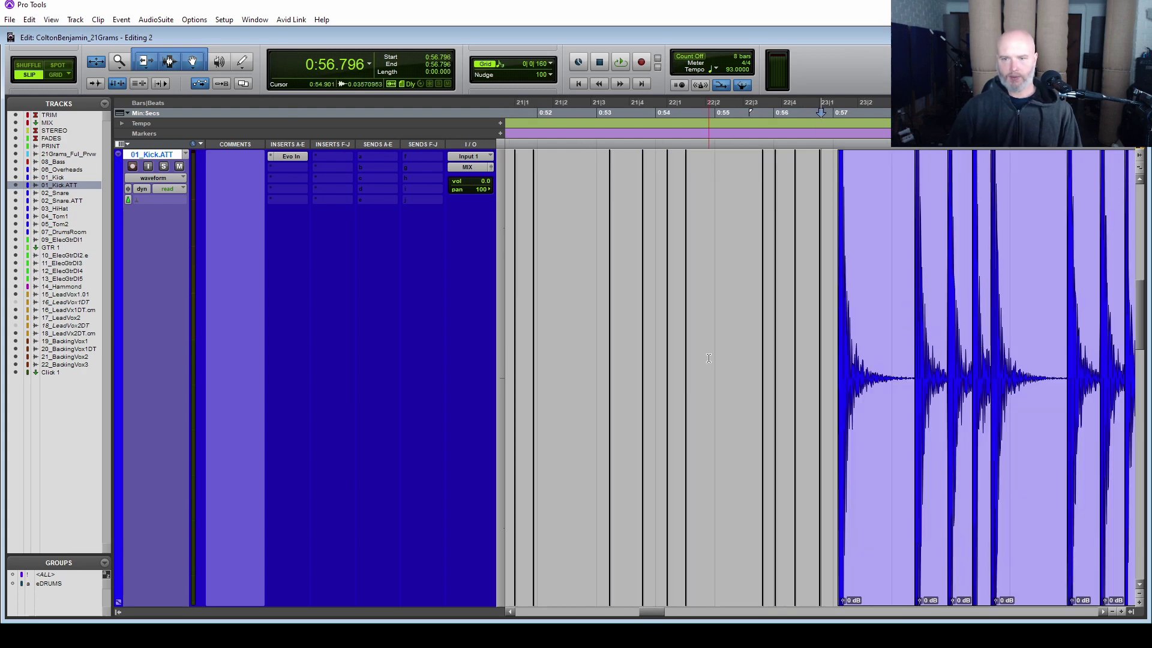
key("ctrl+a")
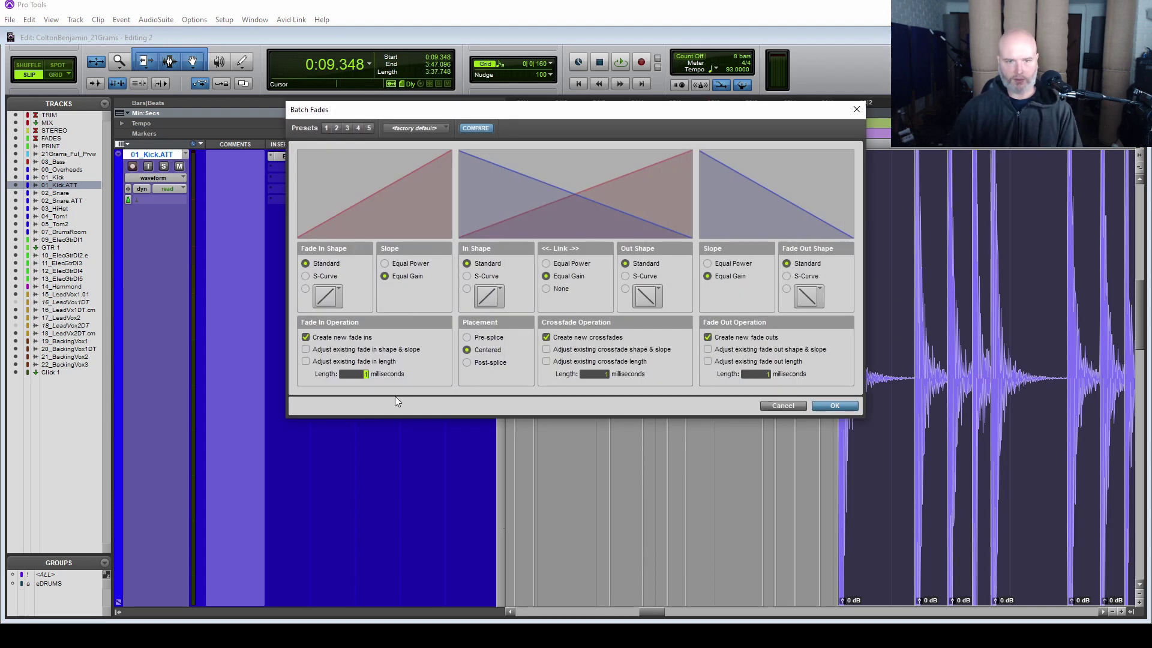
left_click(843, 408)
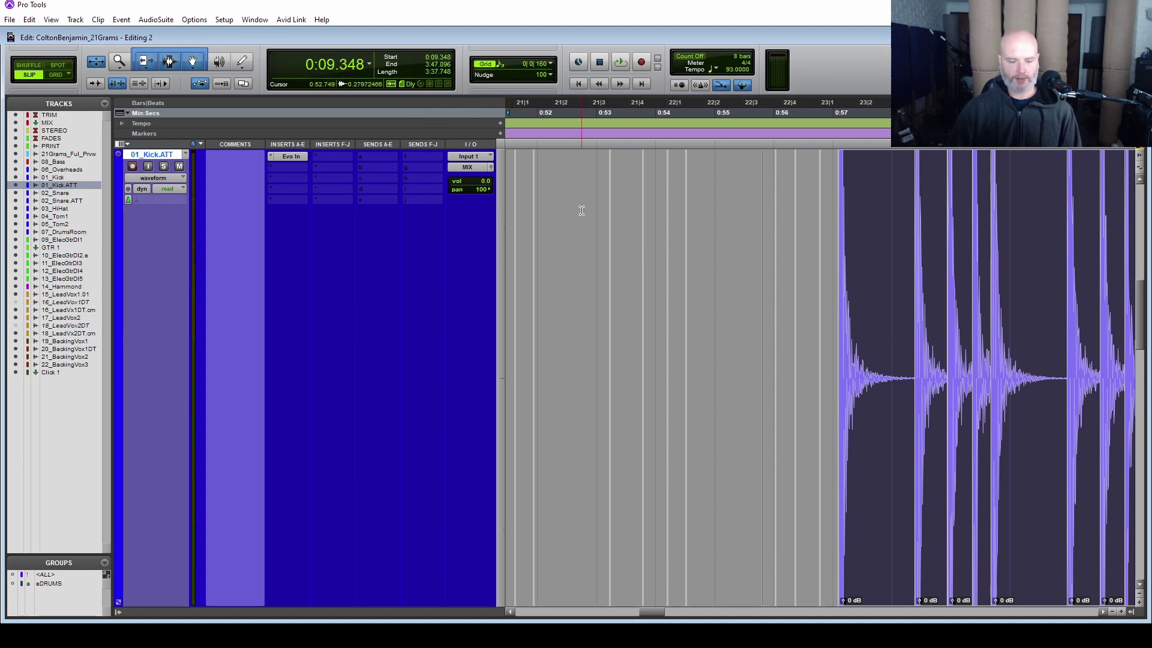
left_click(637, 276)
scroll(665, 417, "up", 7)
left_click(822, 283)
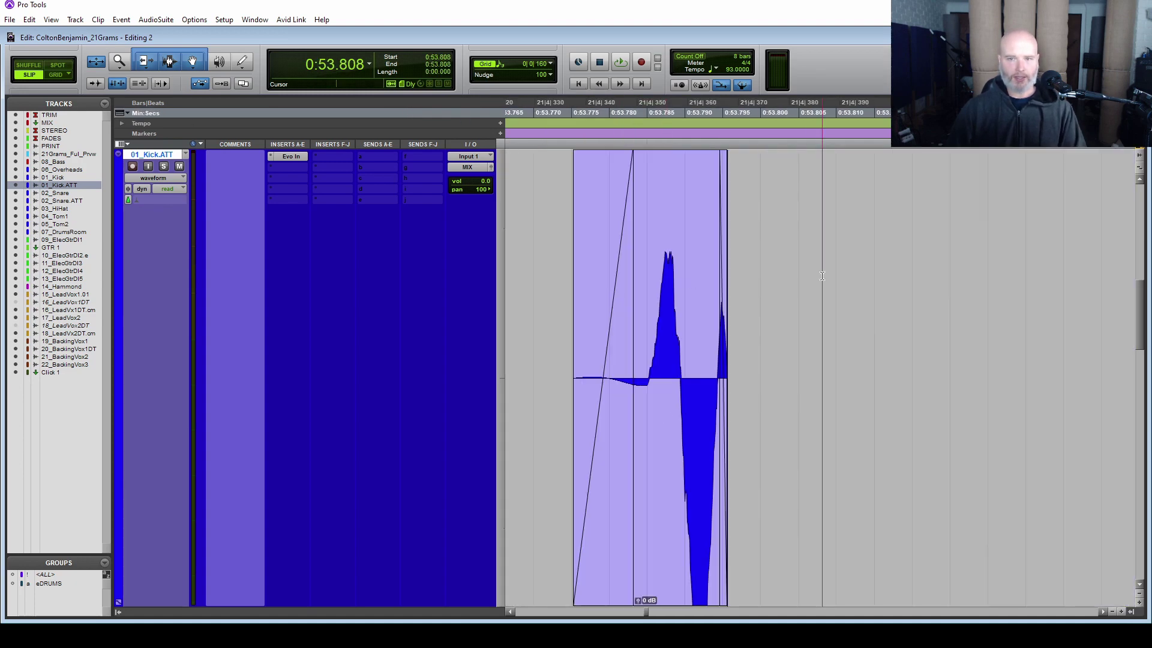
Step: Play from the first kick clip with 01_Kick.ATT and 01_Kick soloed, and centre the pan of both tracks
key("ctrl+a")
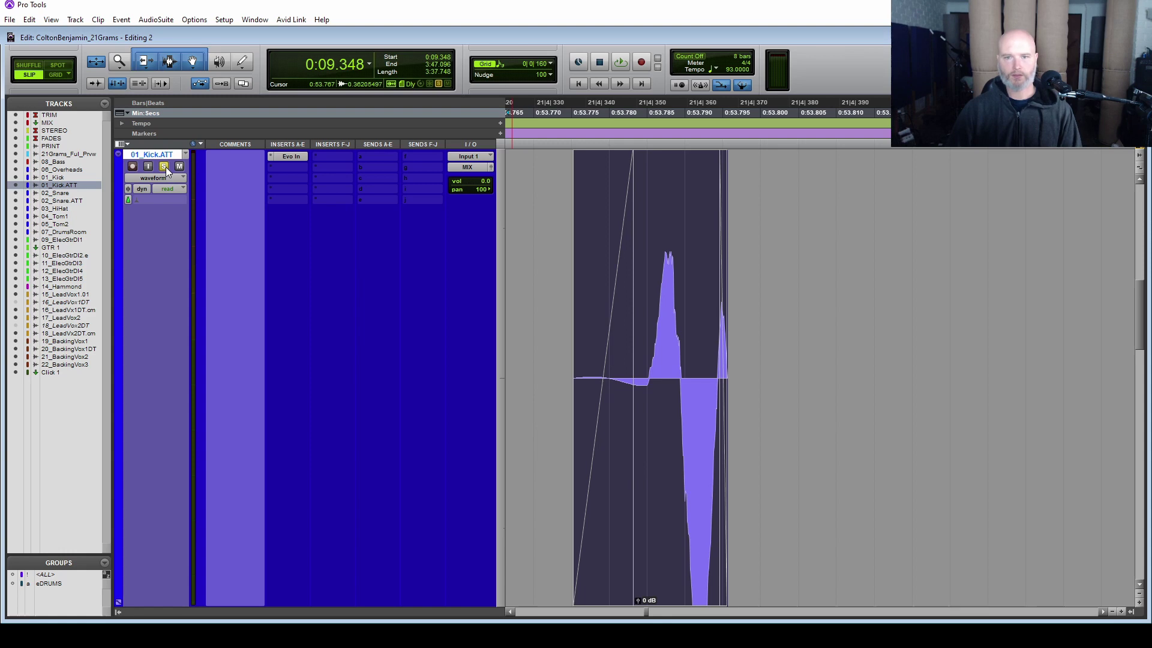
key("space")
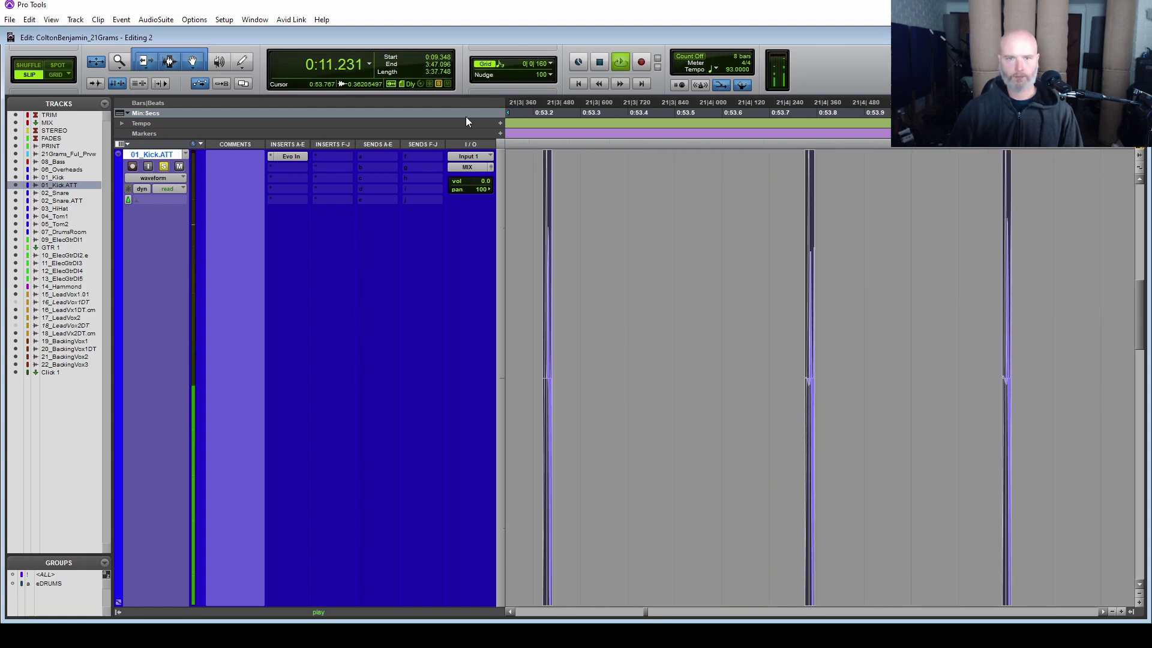
left_click(479, 189, "alt")
scroll(514, 294, "up", 2)
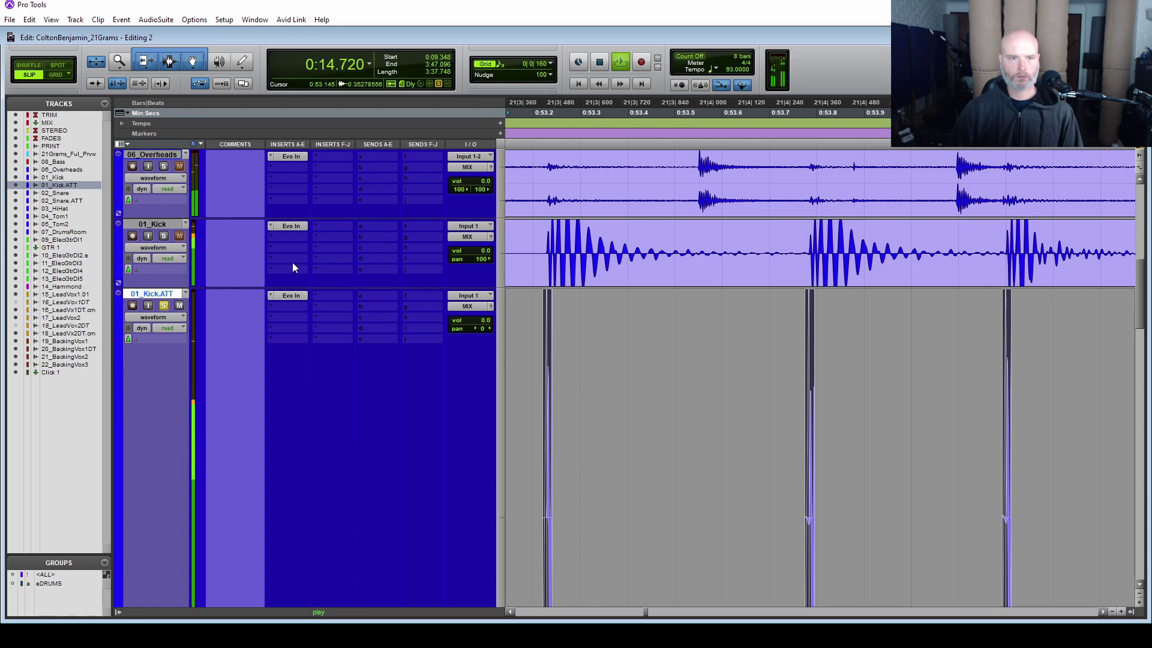
left_click(162, 238)
left_click(484, 259, "alt")
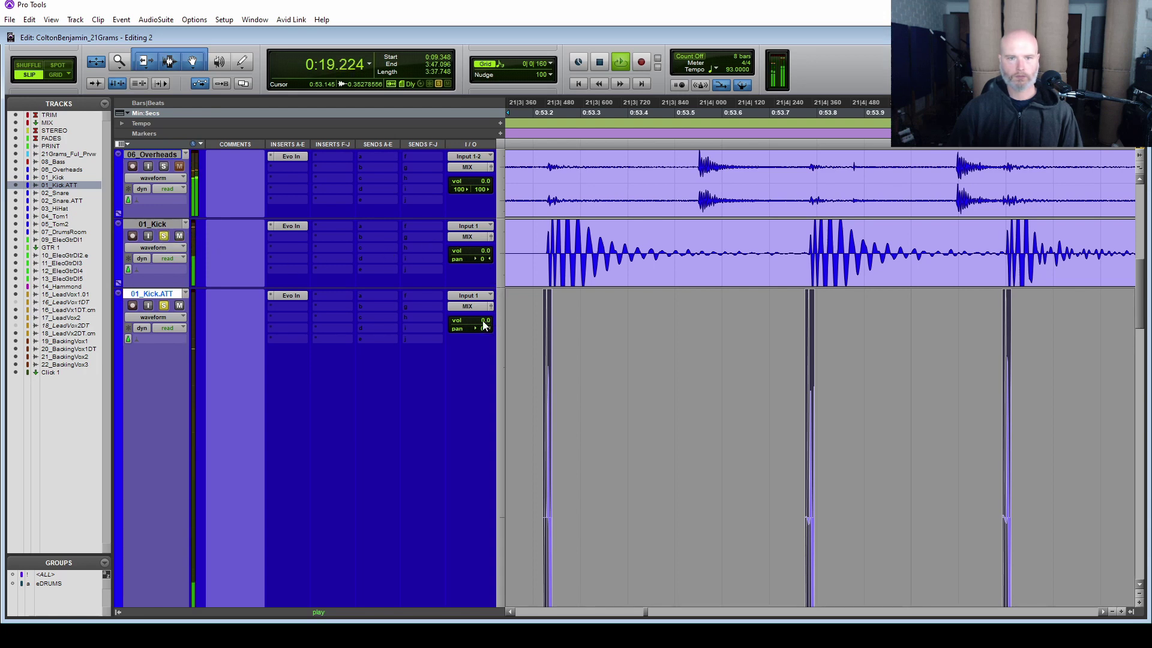
Step: Try a different volume for 01_Kick.ATT during playback and check its Evo In phase settings
mouse_move(483, 320)
left_mouse_down()
mouse_move(484, 304)
mouse_move(486, 391)
mouse_move(495, 292)
mouse_move(491, 323)
left_mouse_up()
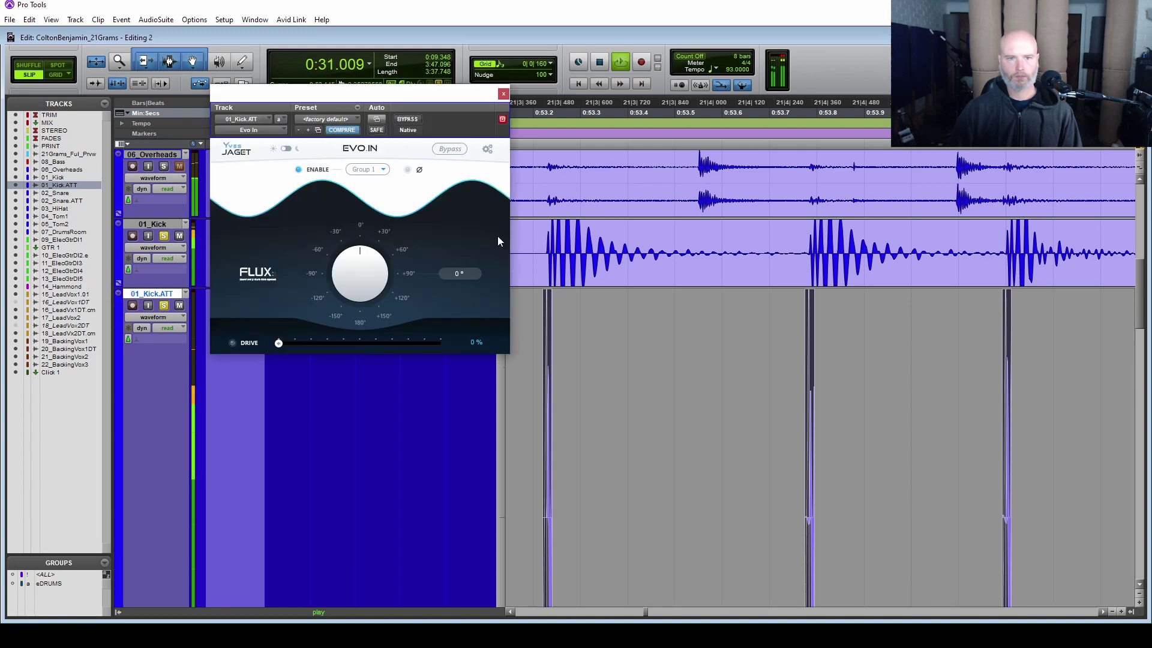
left_click(289, 296)
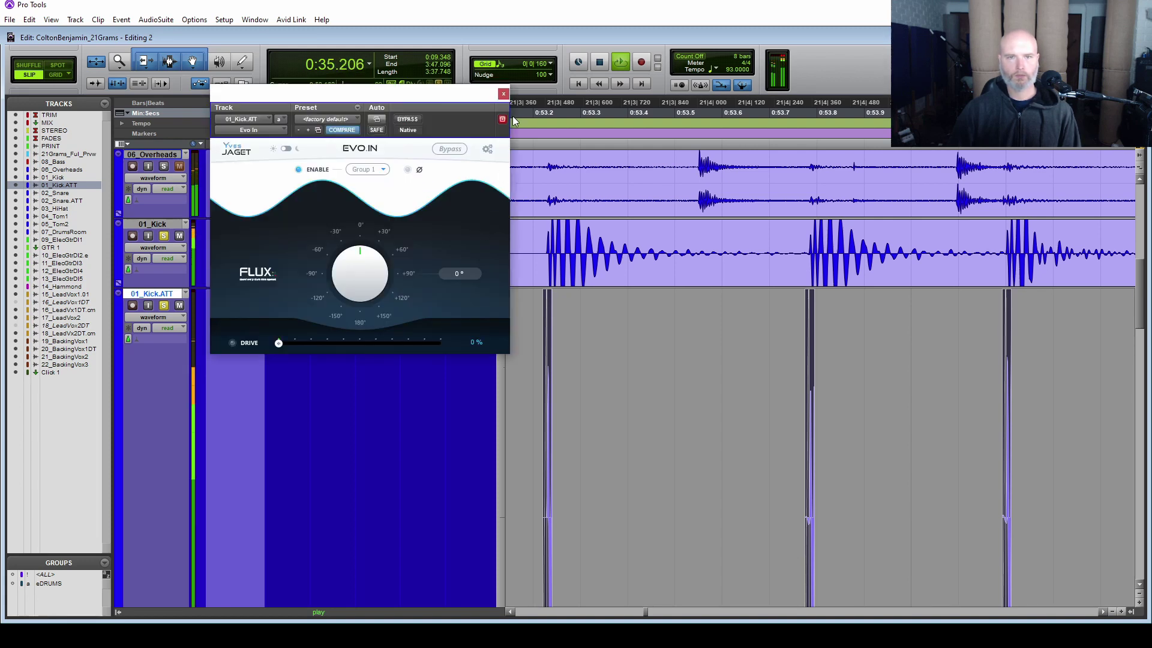
left_click(504, 94)
key("space")
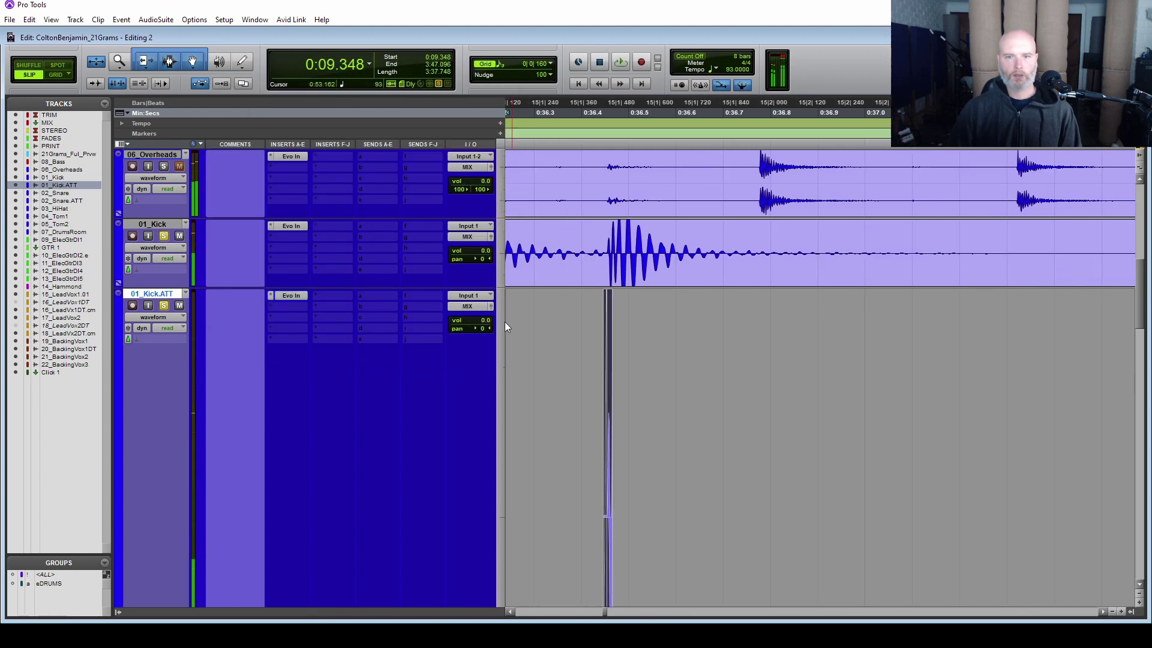
Step: Locate the 01_Kick.ATT clip after 0:36.905 and examine its fade-in against the kick transient
key("t")
key("t")
key("t")
key("t")
key("t")
key("t")
key("t")
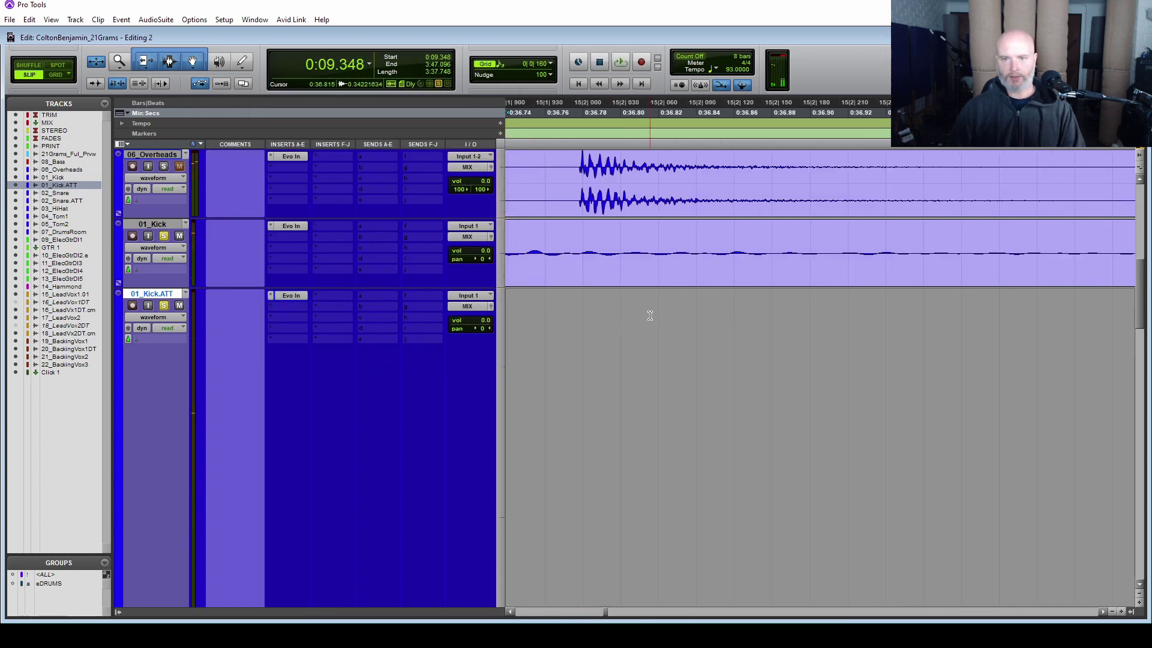
left_click(843, 401)
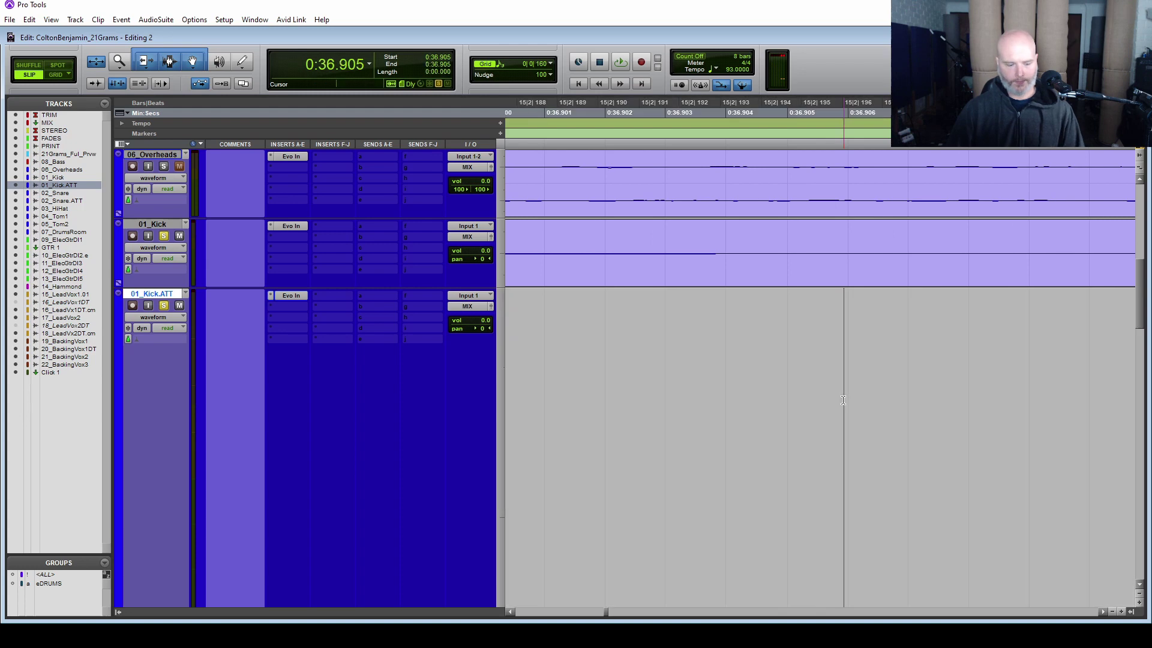
key("Tab")
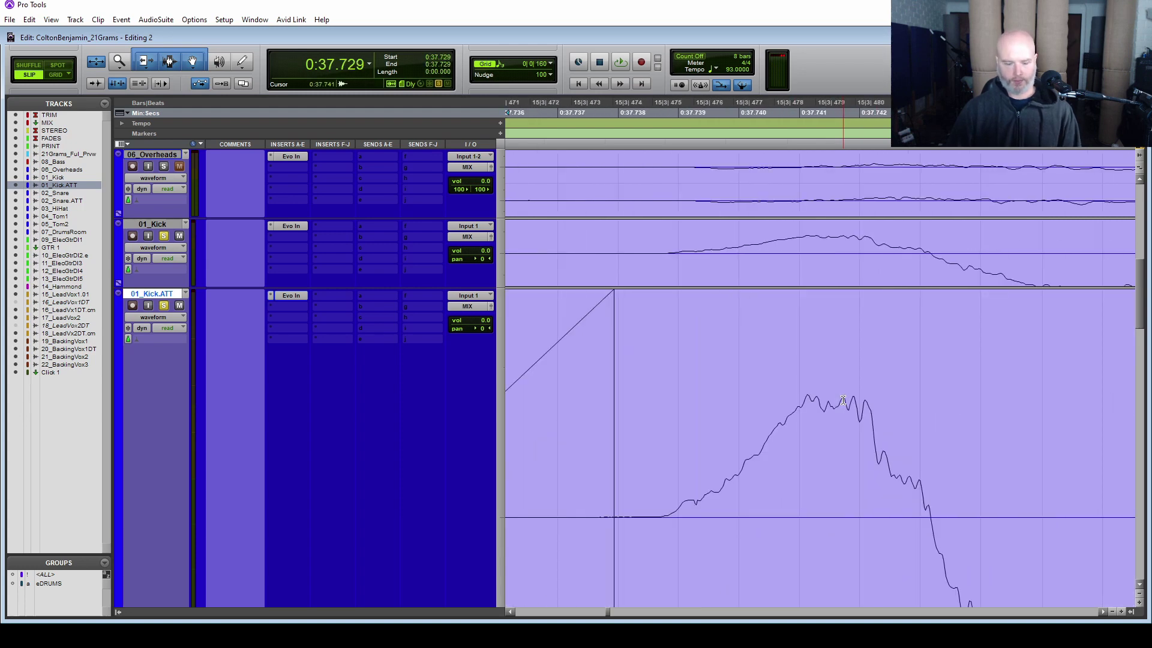
scroll(843, 400, "down", 3)
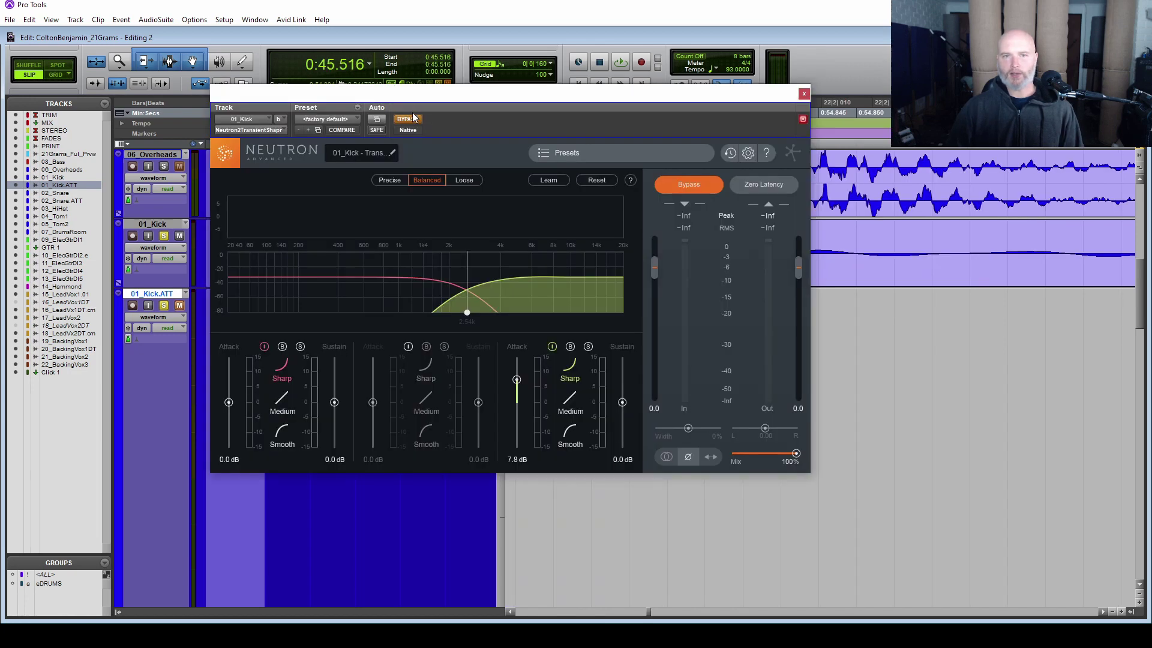
Step: Enable 01_Kick's Neutron transient shaper, raise its high band's attack to 13.2 dB during playback, and bypass the plug-in again
left_click(410, 119)
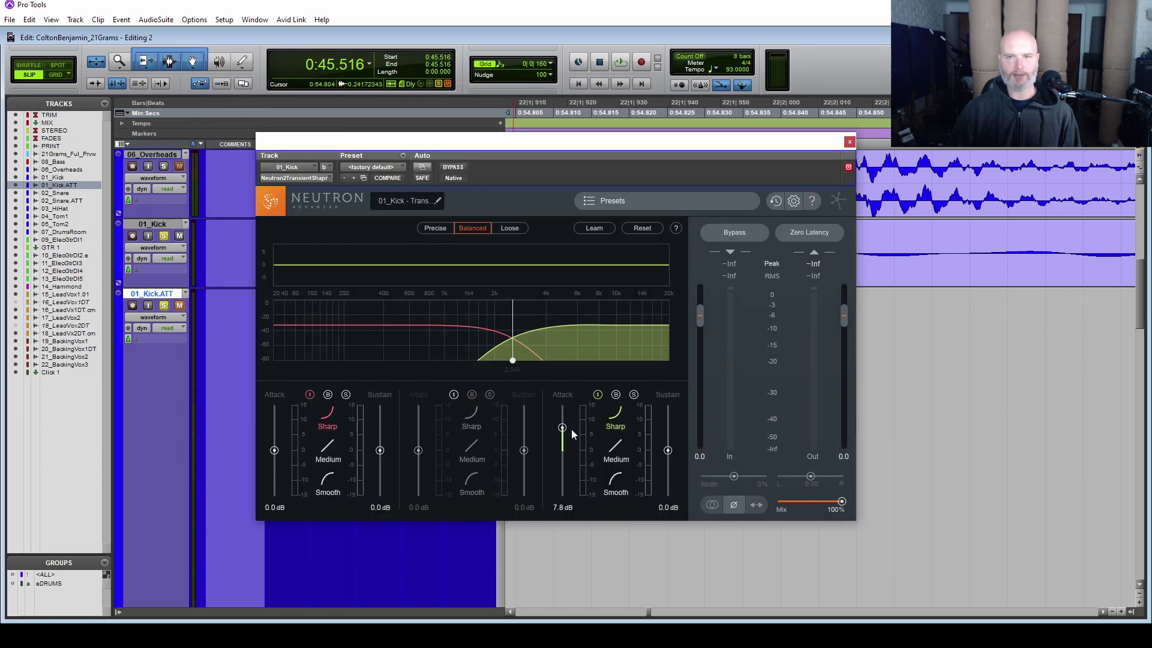
key("space")
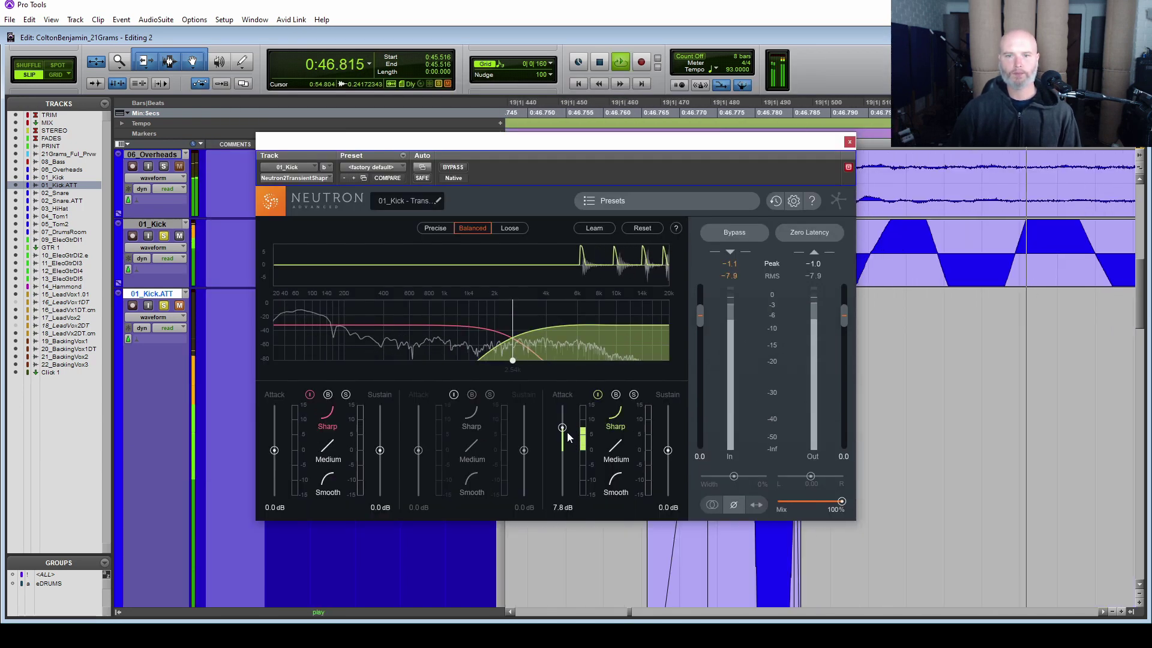
left_click_drag(563, 428, 562, 413)
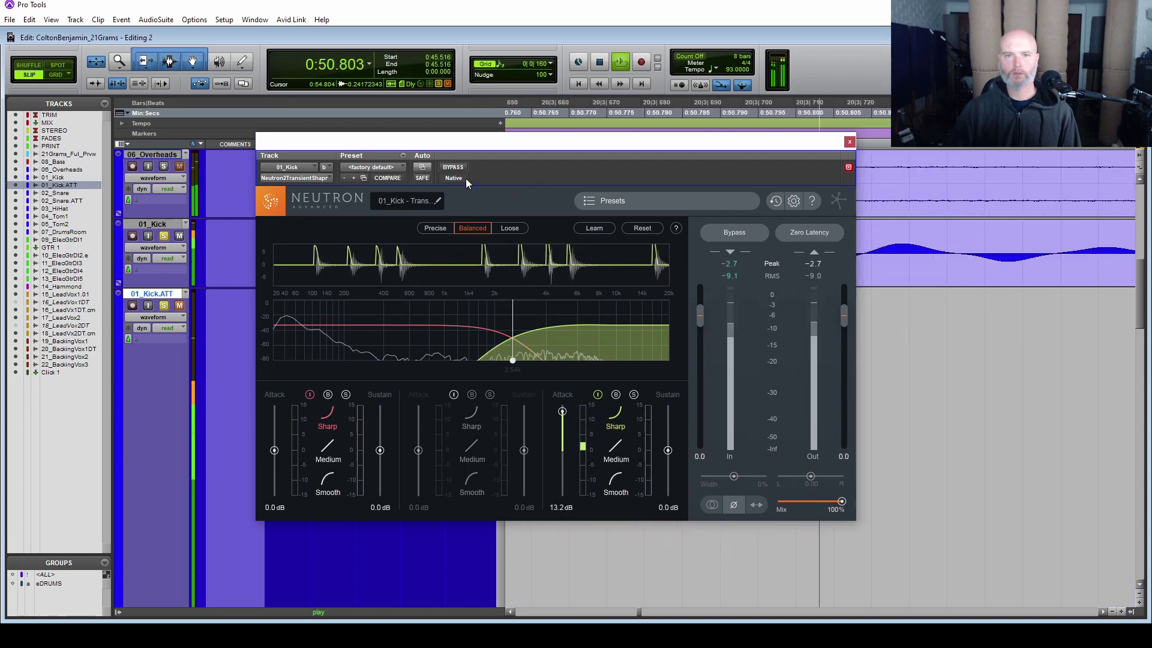
key("space")
left_click(452, 167)
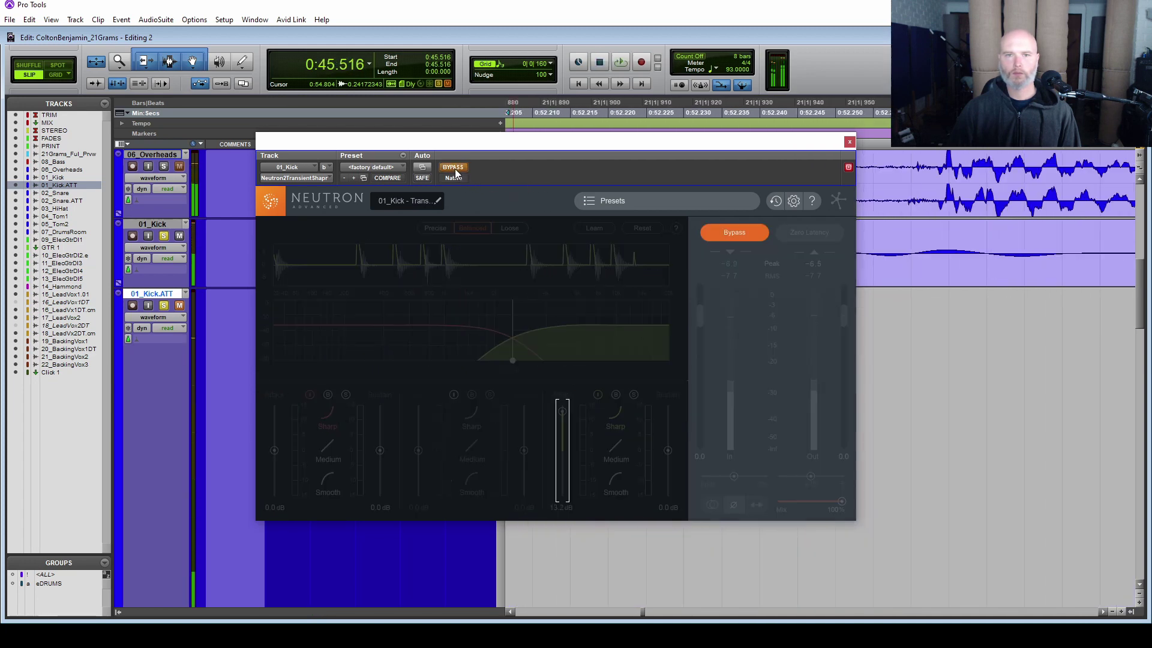
left_click(849, 142)
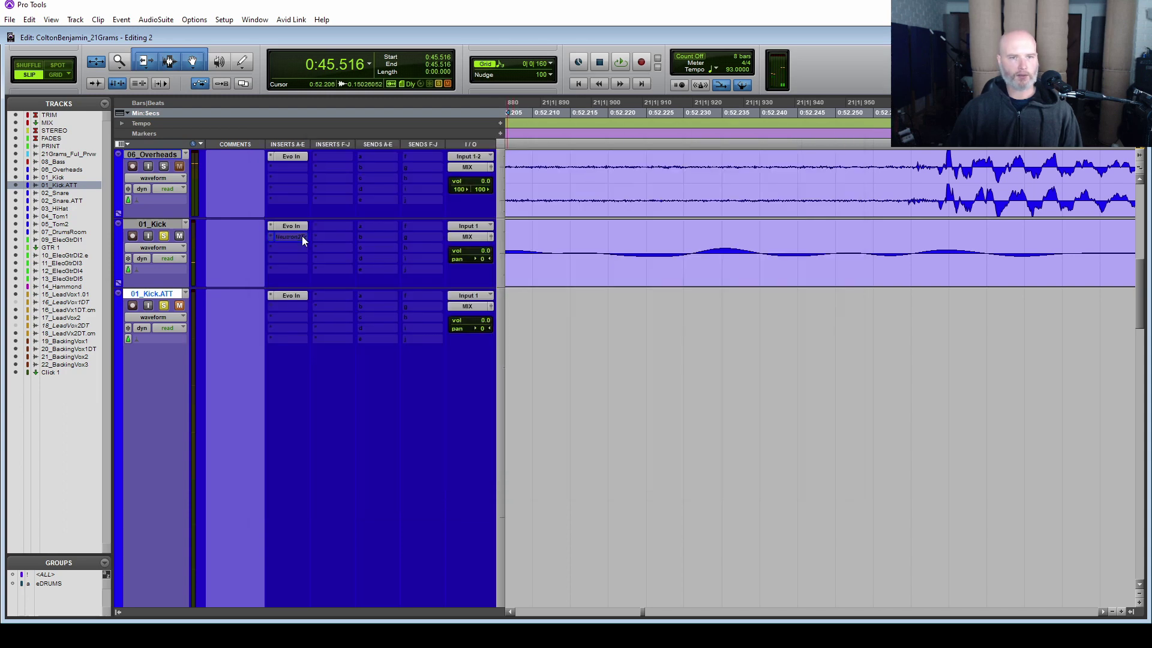
Step: Unmute 01_Kick.ATT and lower its volume to -4.6 dB while playing it with the original kick
left_click(179, 306)
key("space")
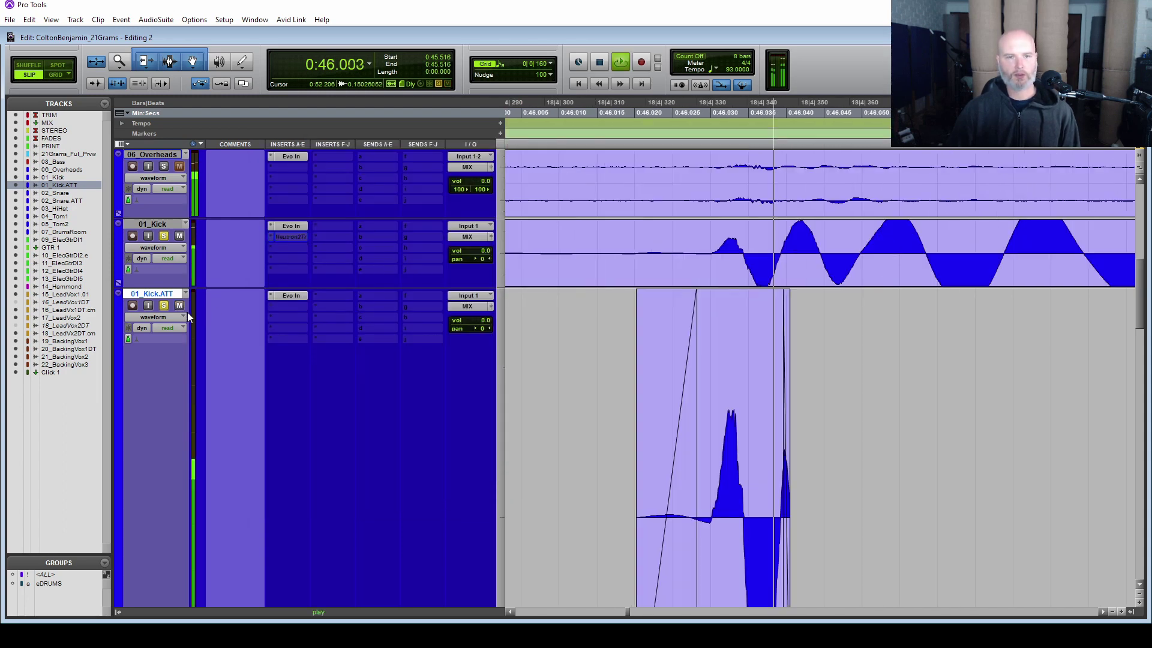
mouse_move(483, 320)
left_mouse_down()
mouse_move(485, 306)
mouse_move(485, 325)
left_mouse_up()
key("space")
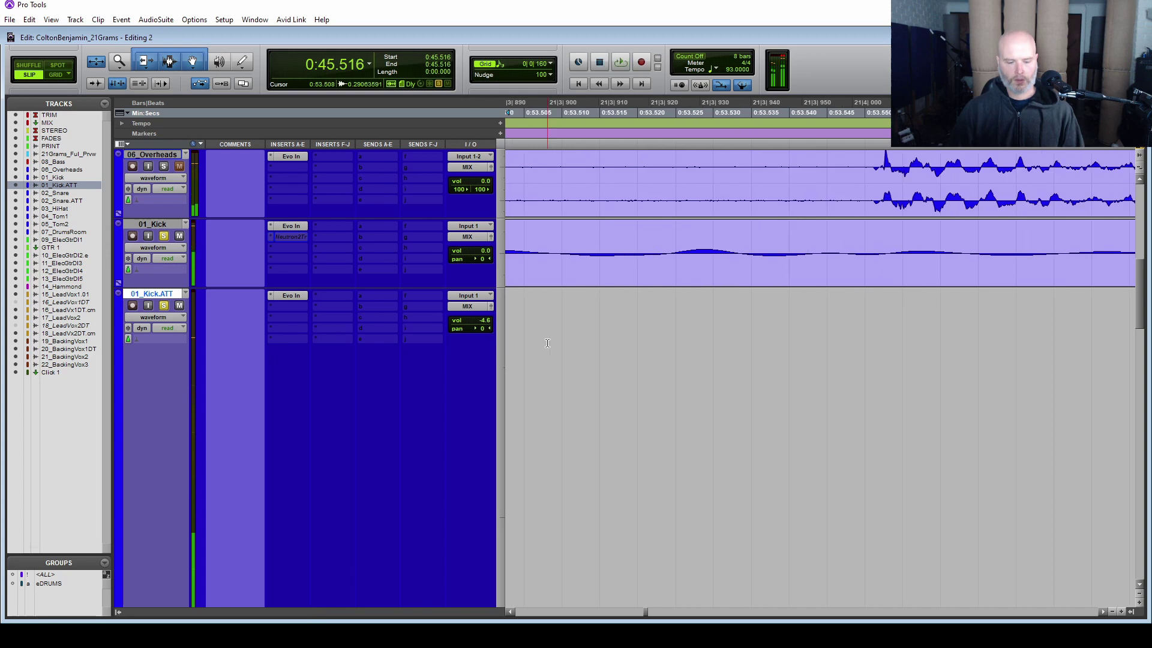
Step: Return to the normal track heights and select the first cycle of the 02_Snare.ATT hit at 0:52.264, about 4 ms long
key("r")
key("r")
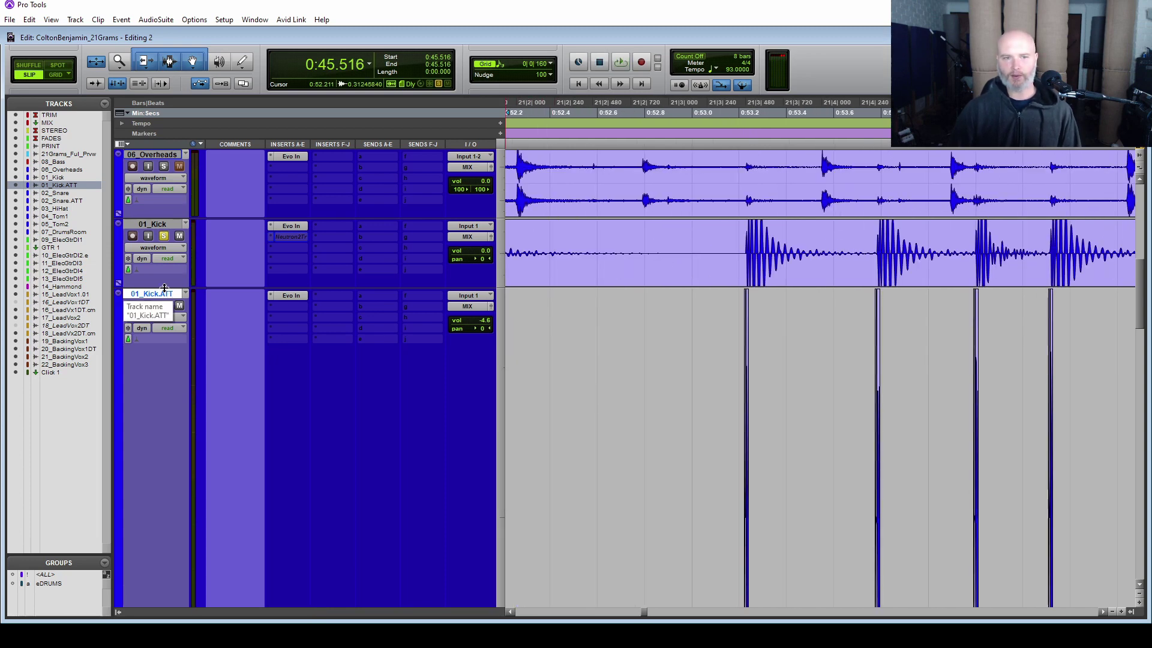
key("e")
key("alt+super+Down")
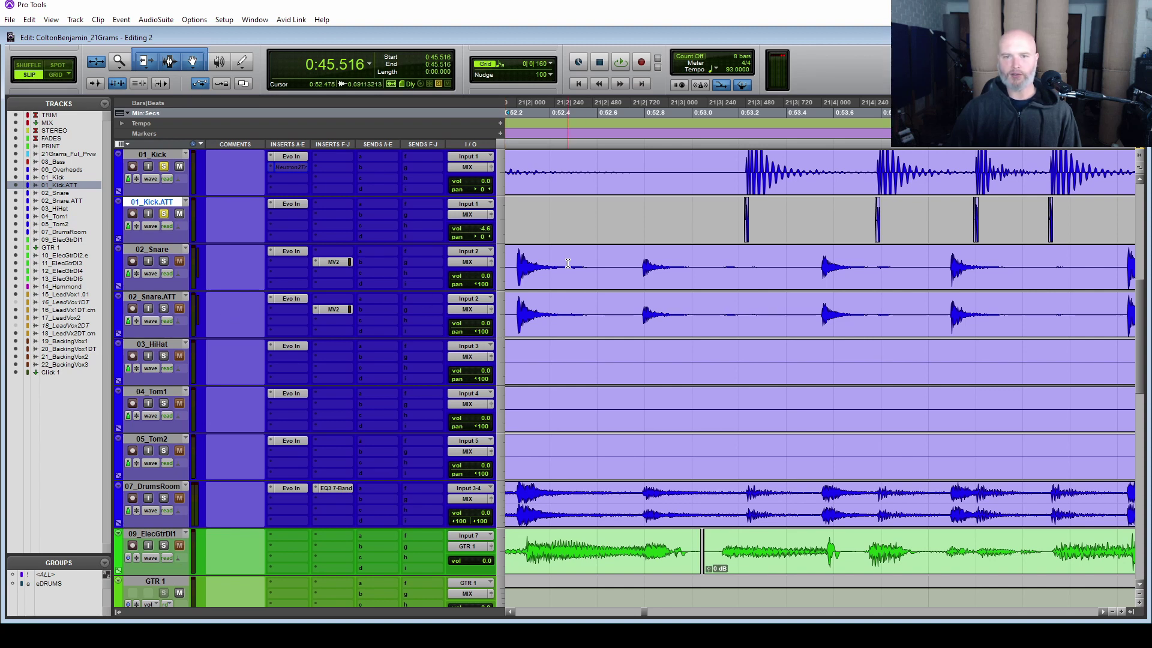
left_click(610, 301)
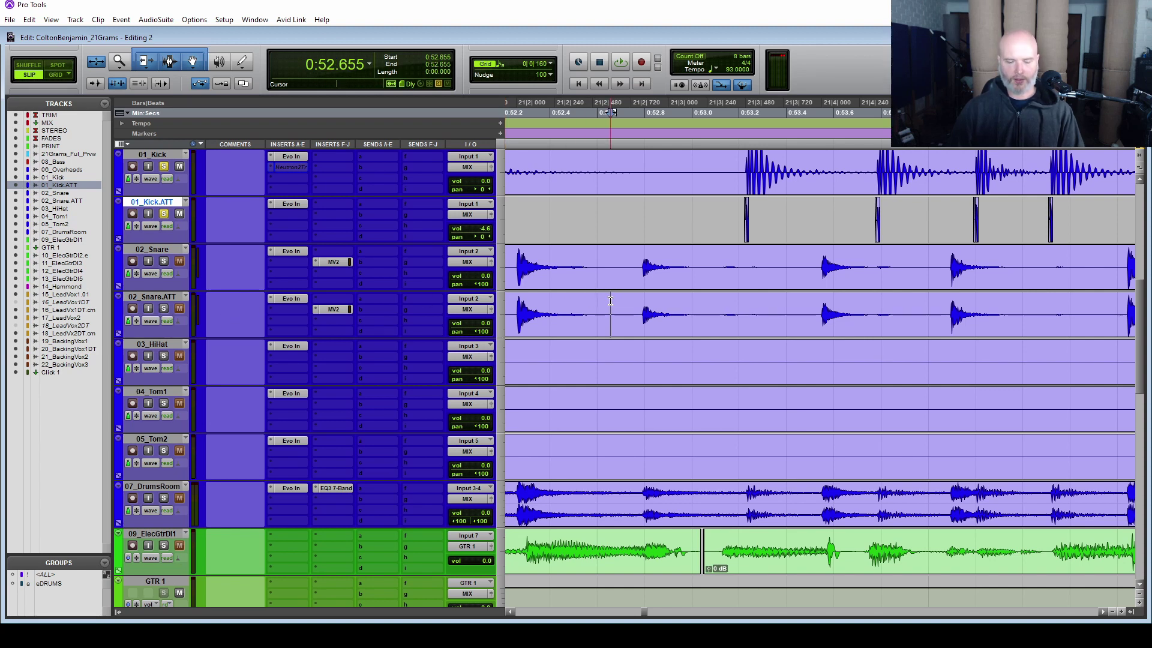
left_click(513, 307)
key("t")
key("t")
key("t")
key("t")
key("t")
key("t")
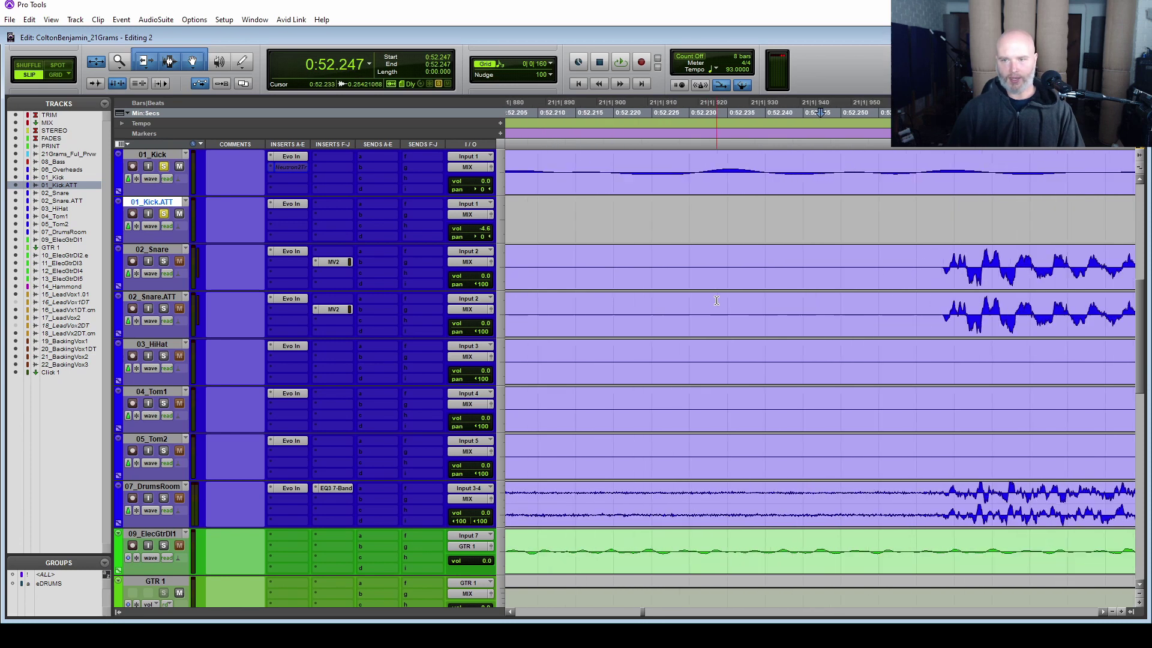
scroll(793, 339, "right", 5)
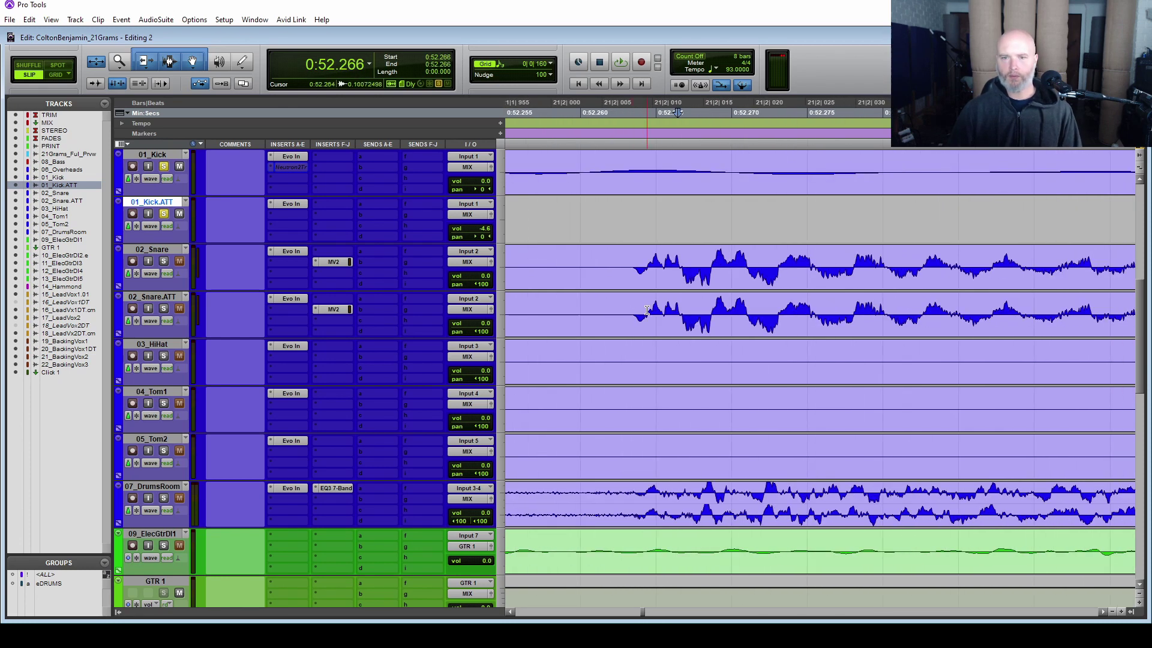
left_click_drag(648, 313, 710, 314)
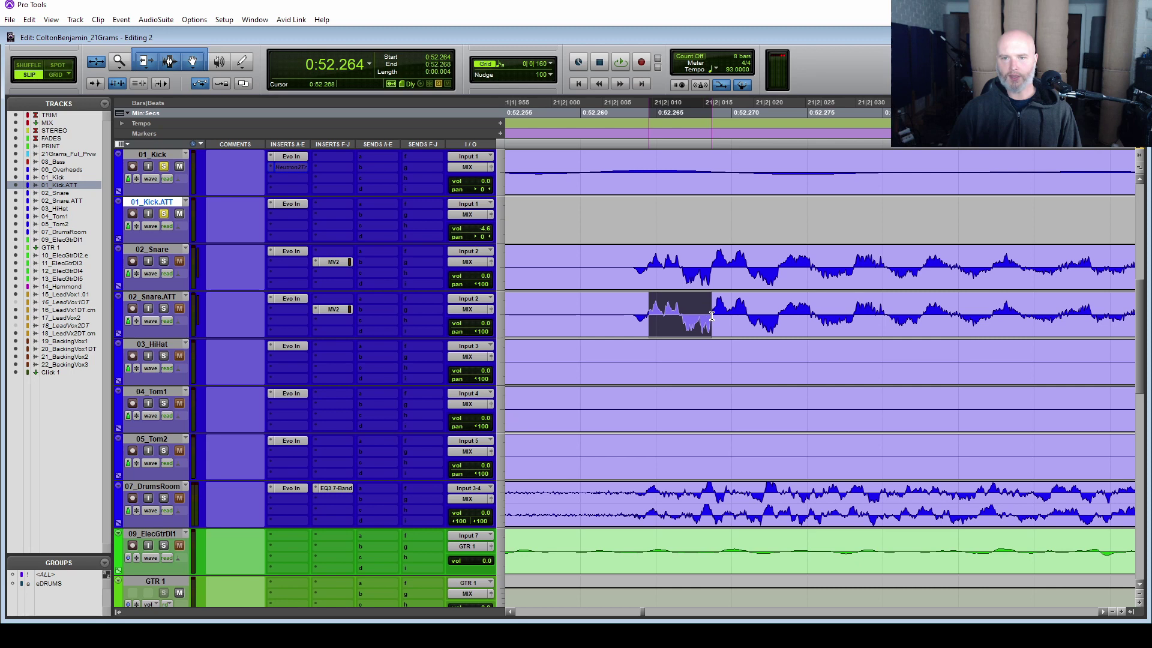
Step: Separate the whole 02_Snare.ATT clip at its transients with a pre-separate amount of 0 ms
scroll(713, 318, "up", 2)
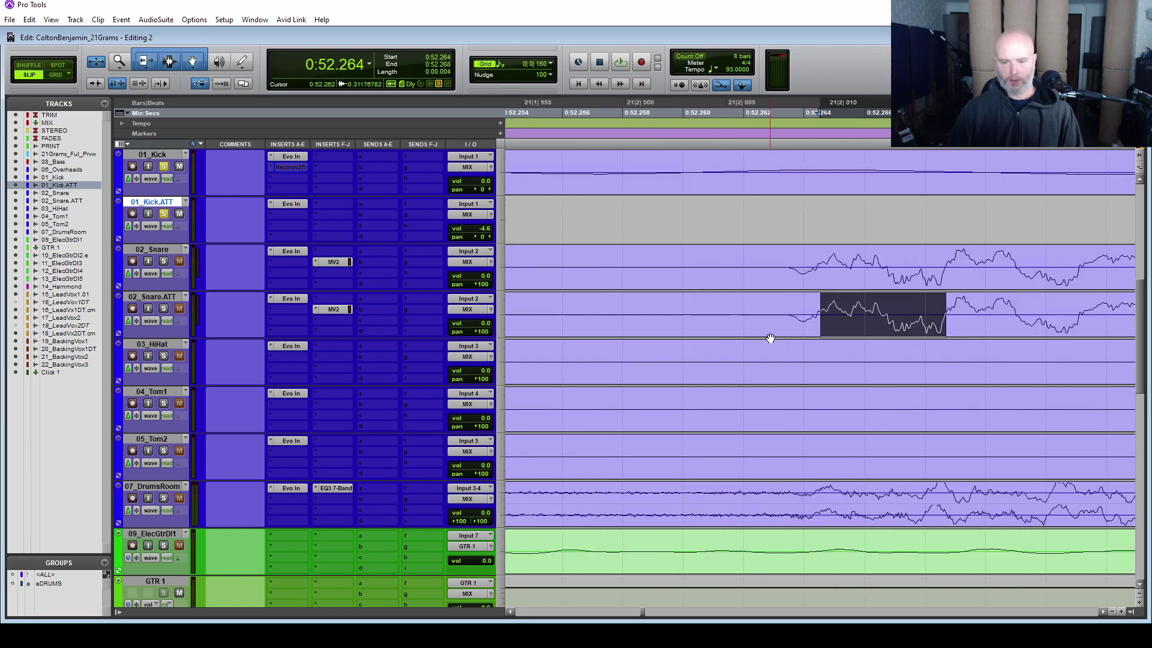
double_click(772, 312)
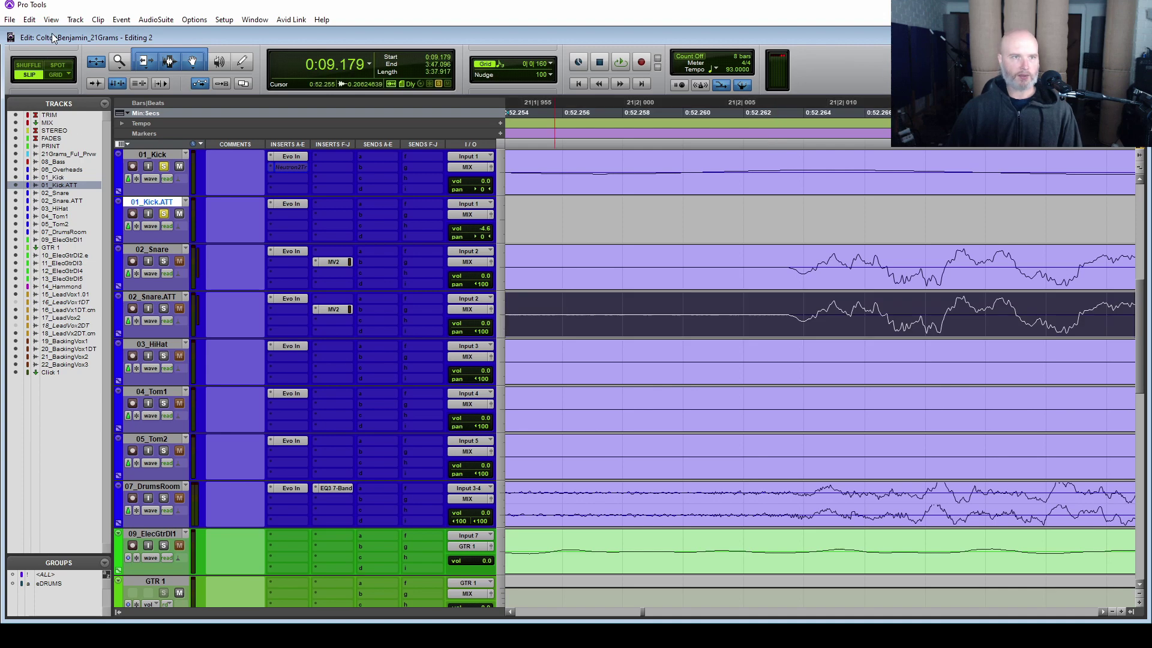
left_click(36, 18)
left_click(214, 305)
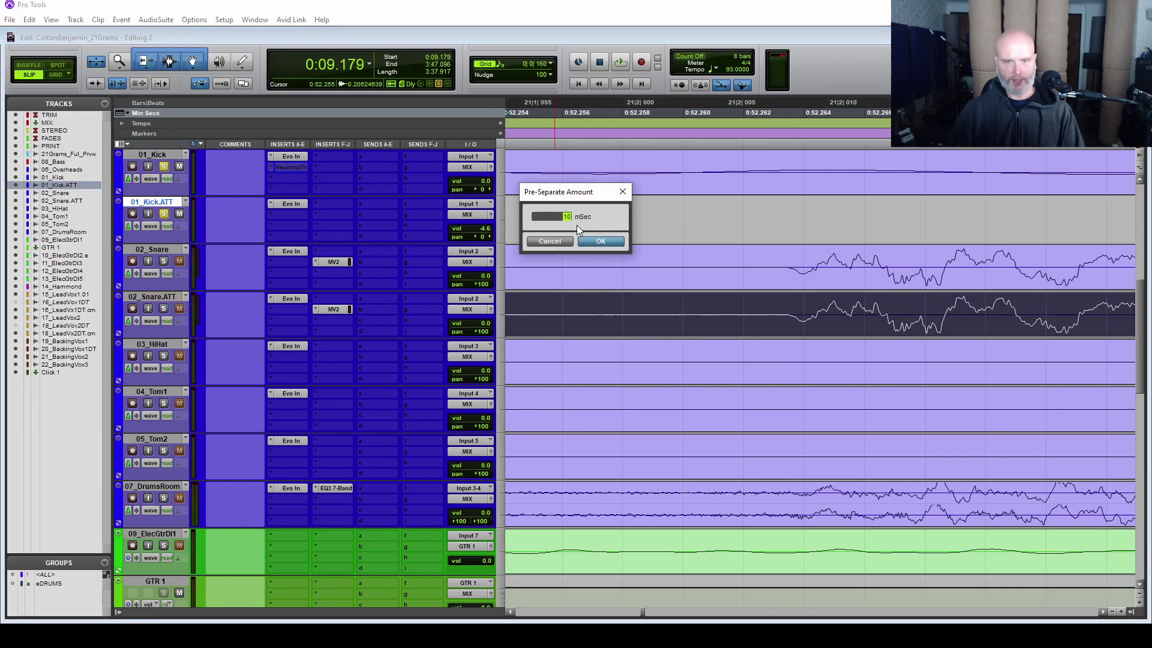
type("0")
left_click(600, 242)
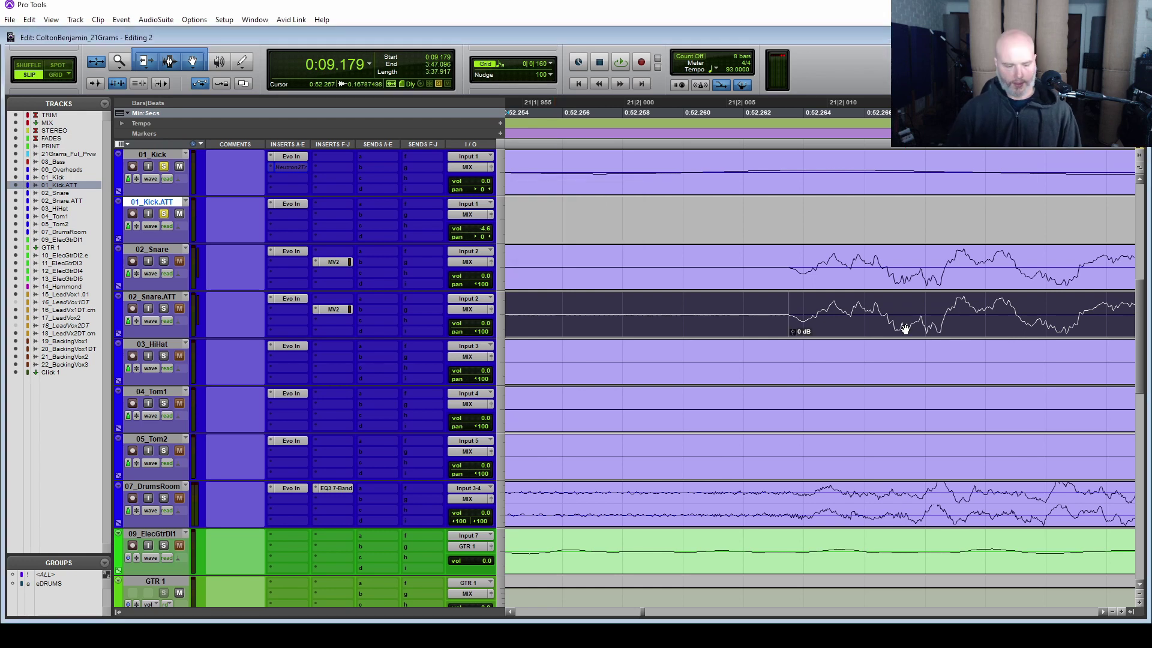
Step: Step through the following separated 02_Snare.ATT clips and compare the cuts with the snare hits
left_click(741, 311)
key("Tab")
key("Tab")
key("Tab")
key("Tab")
key("r")
key("r")
key("r")
key("r")
key("r")
key("r")
key("r")
key("r")
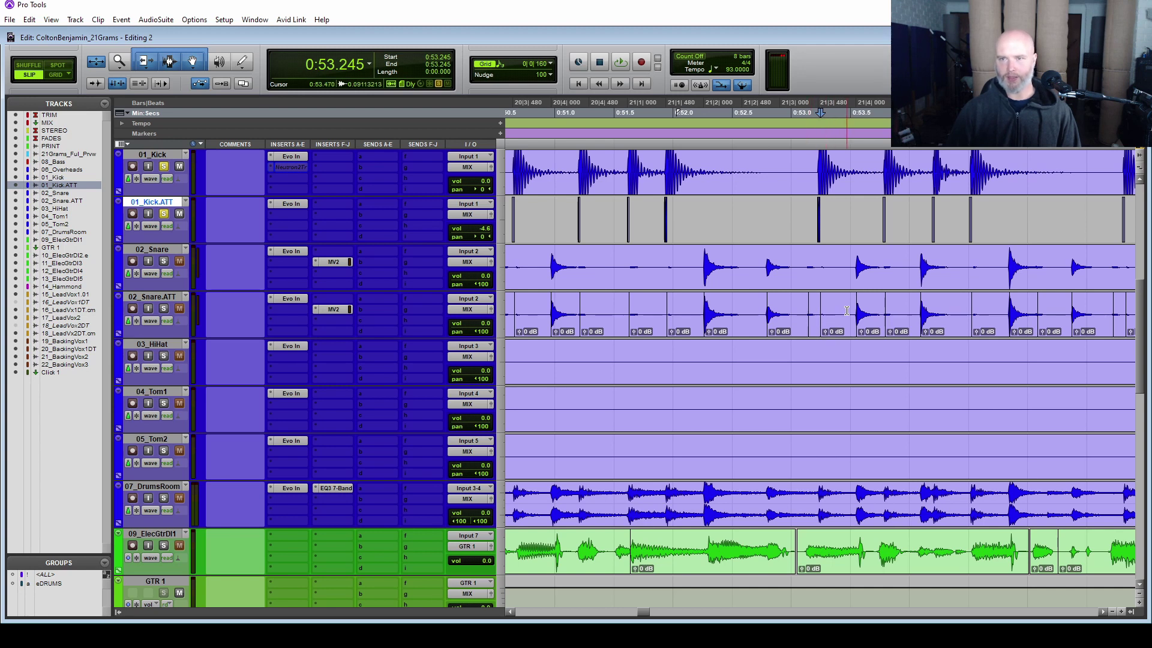
Step: Examine the 02_Snare.ATT cuts that fall between snare hits, such as the clip at 0:54.525
scroll(825, 319, "right", 1)
left_click(905, 327)
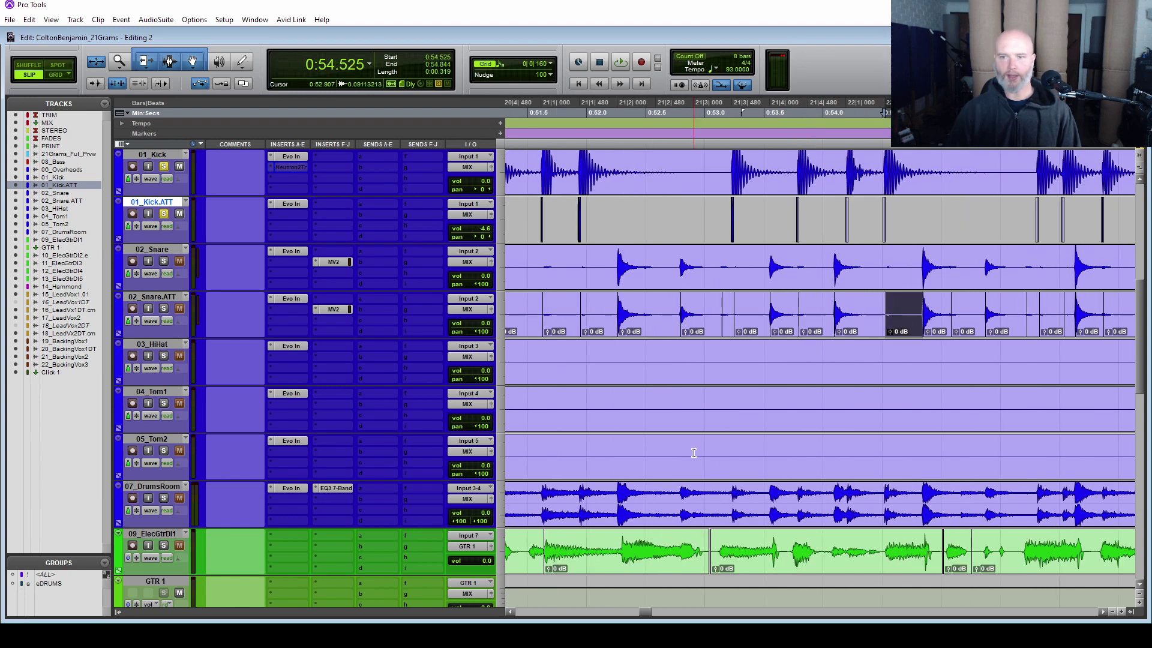
scroll(750, 396, "up", 1)
left_click(871, 370)
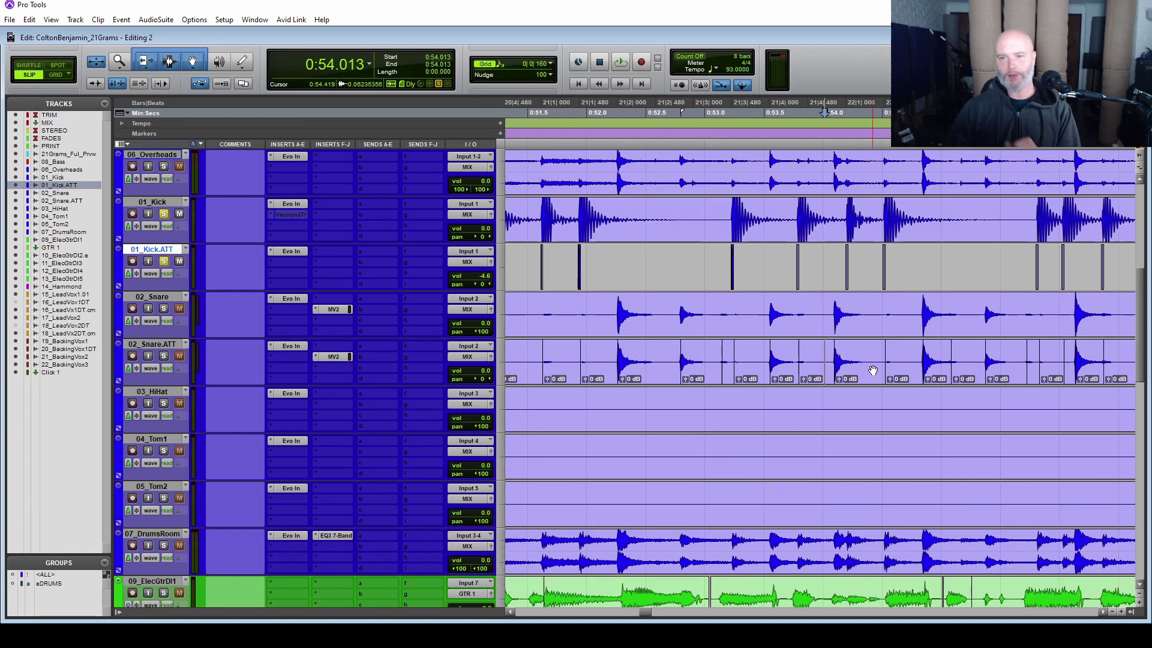
scroll(872, 370, "right", 2)
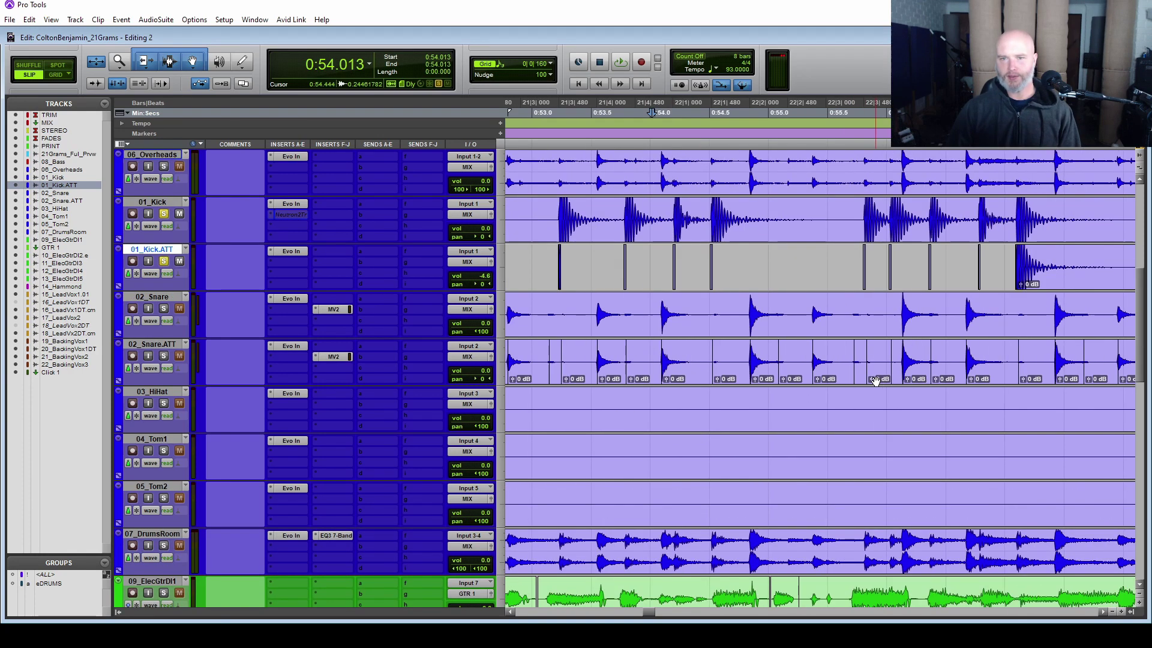
left_click(730, 369)
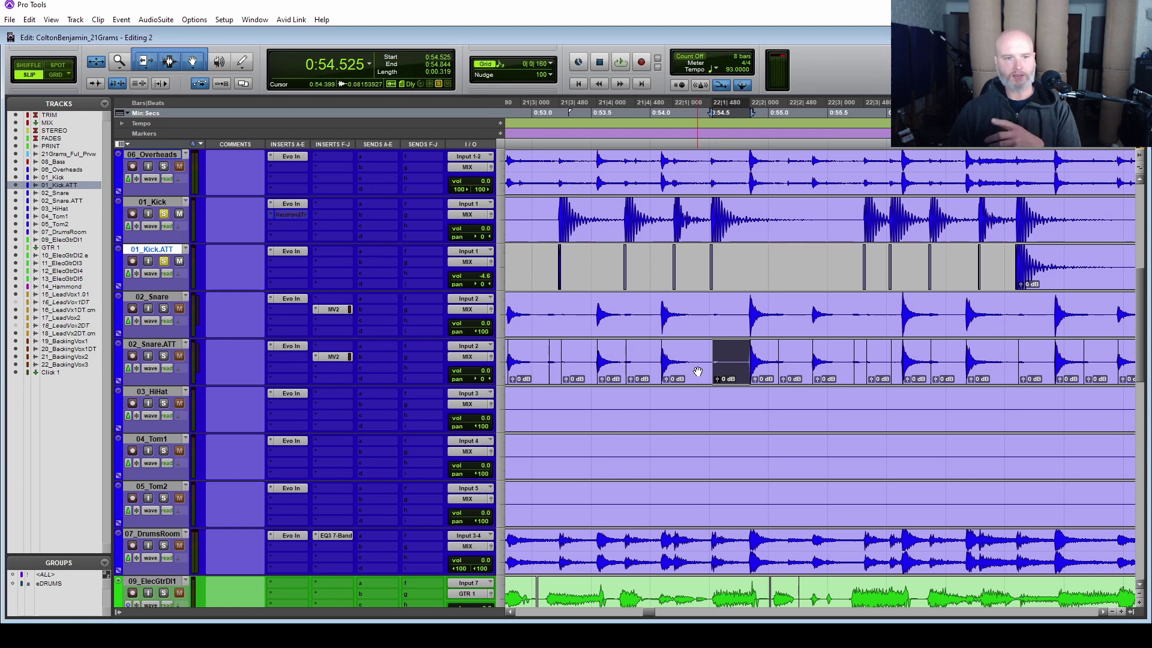
Step: Solo 02_Snare.ATT and inspect the trimmed snare attack clip and its fades up close near bar 9
left_click(162, 357)
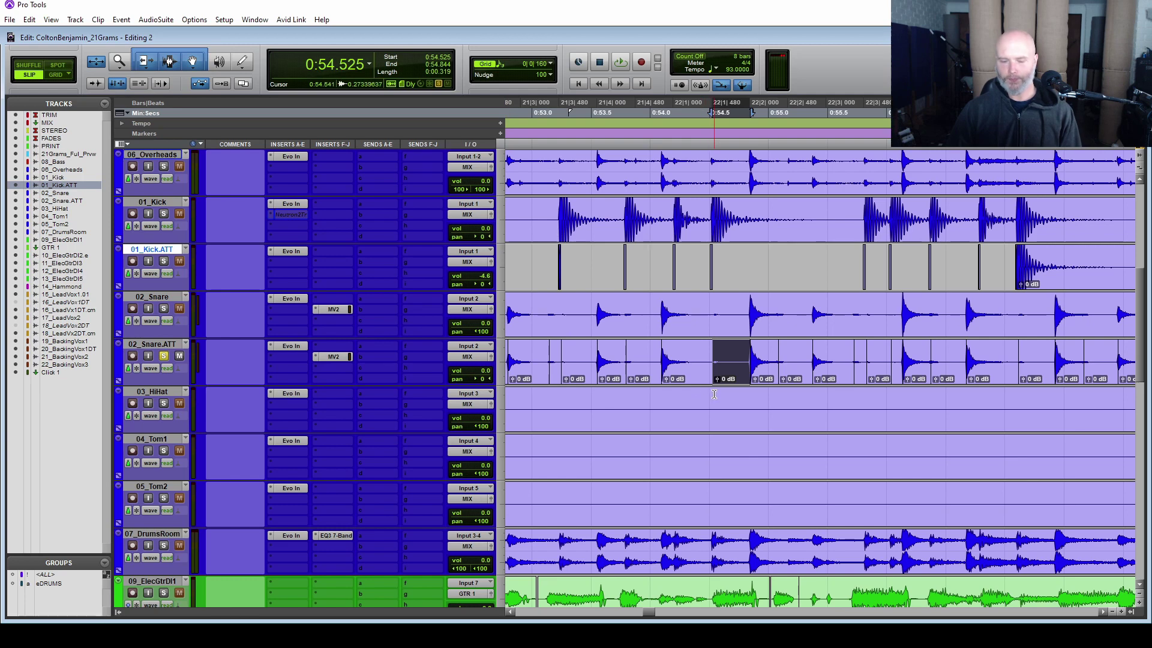
left_click(726, 358)
scroll(805, 438, "up", 3)
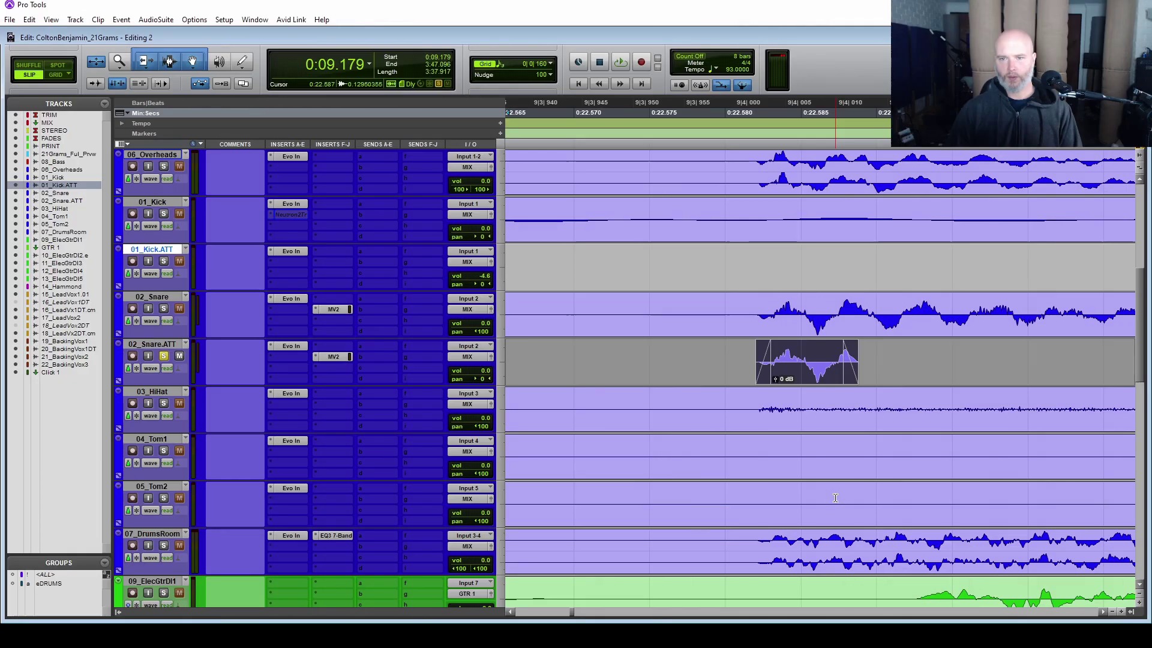
scroll(934, 441, "up", 4)
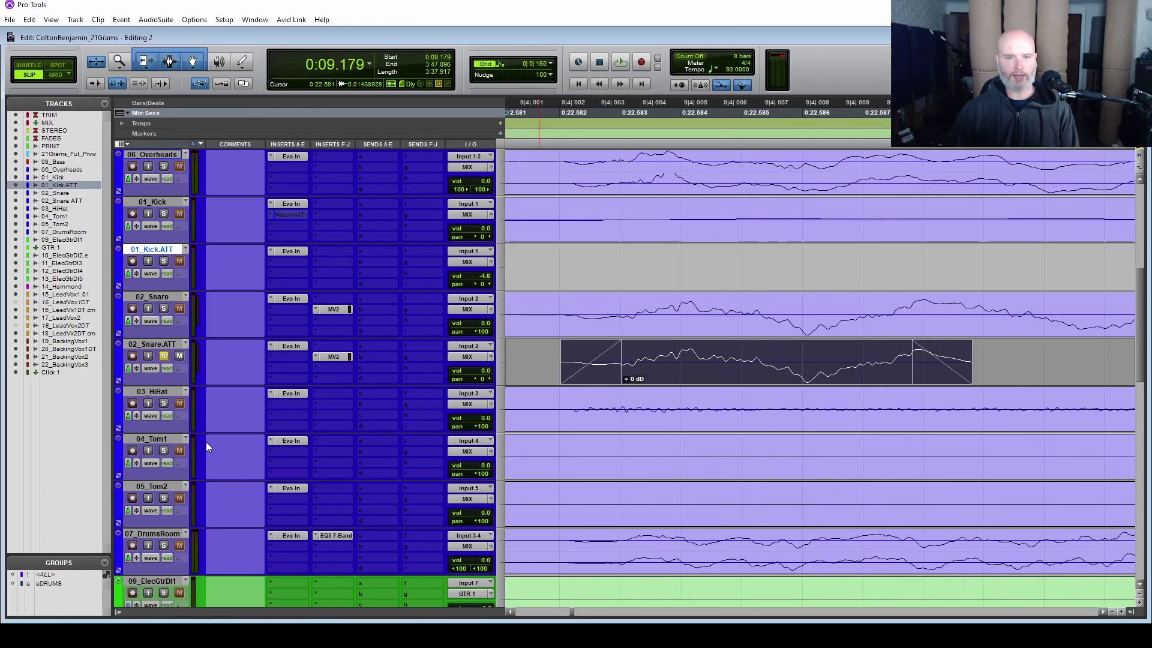
Step: Play the soloed 02_Snare.ATT attack clips from the start of the track's selection at 0:09.179
key("r")
key("r")
key("r")
key("r")
key("r")
key("r")
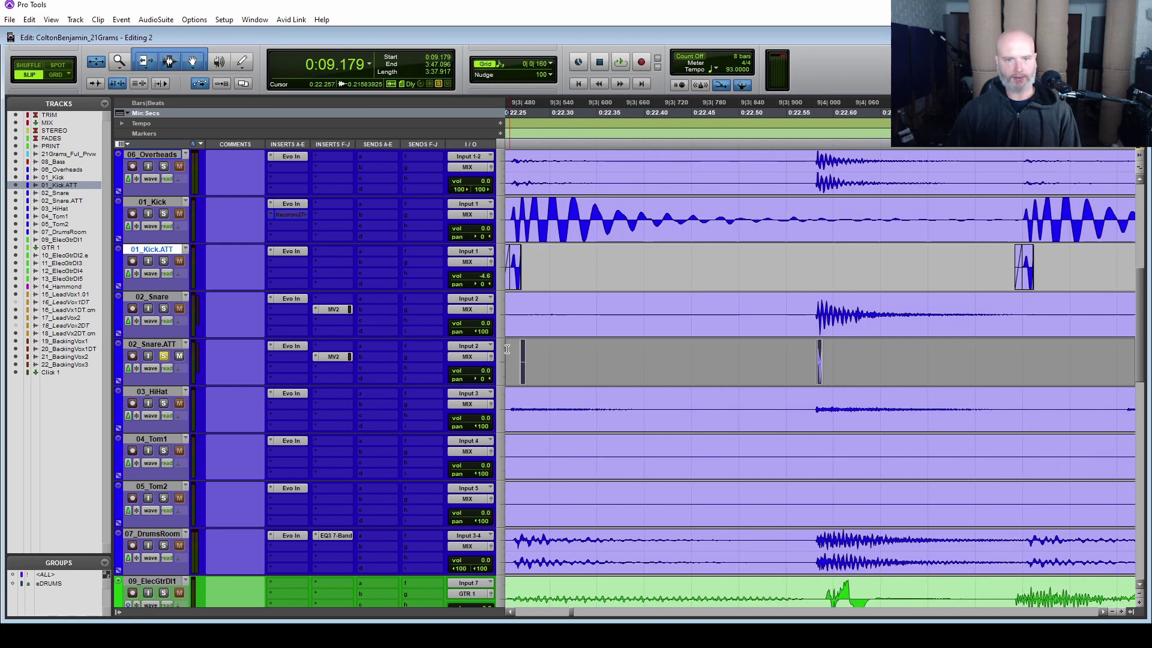
key("space")
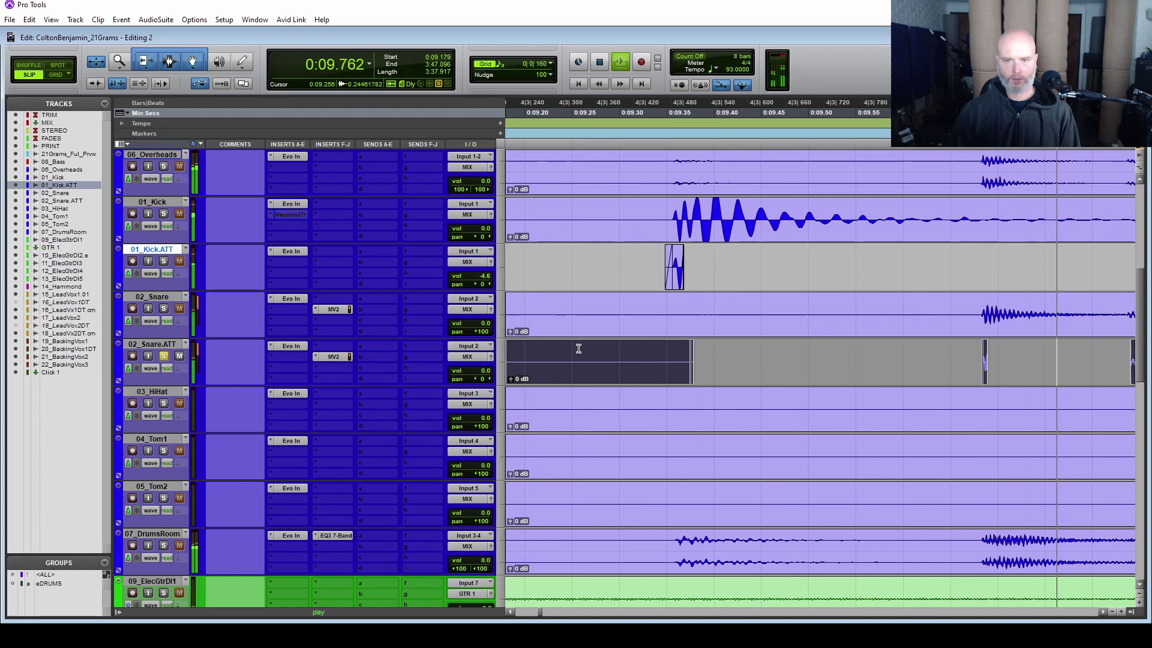
key("r")
key("r")
key("r")
key("r")
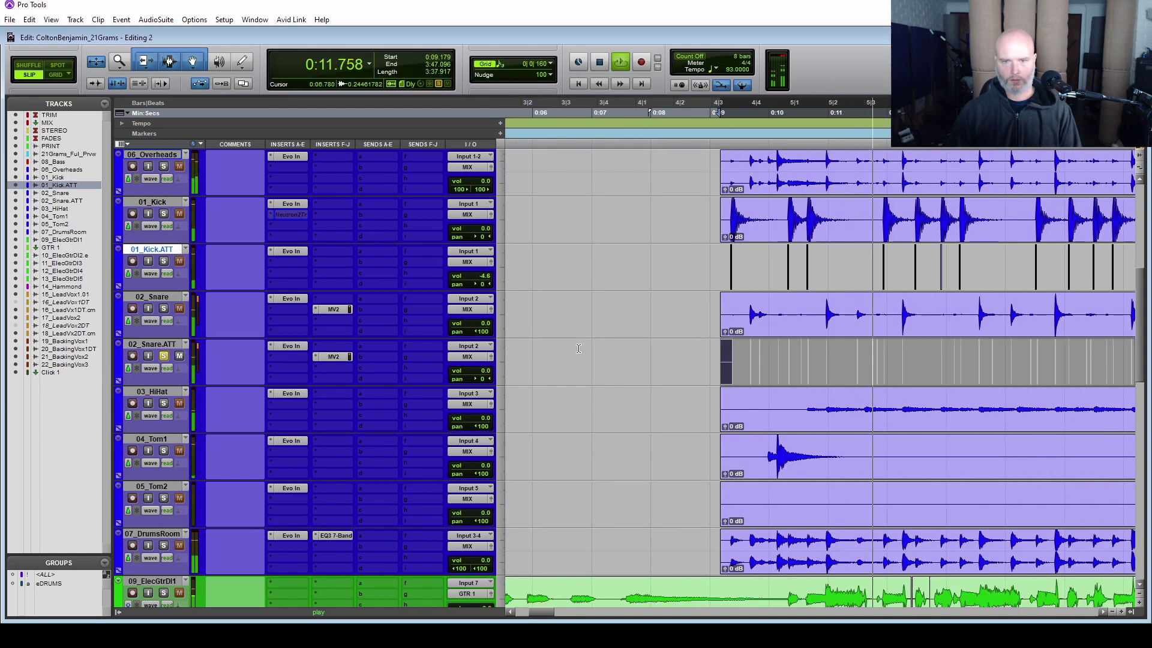
Step: Raise the 02_Snare.ATT volume to +4.8 dB during playback with the original 02_Snare, and stop playback
left_click_drag(484, 371, 486, 376)
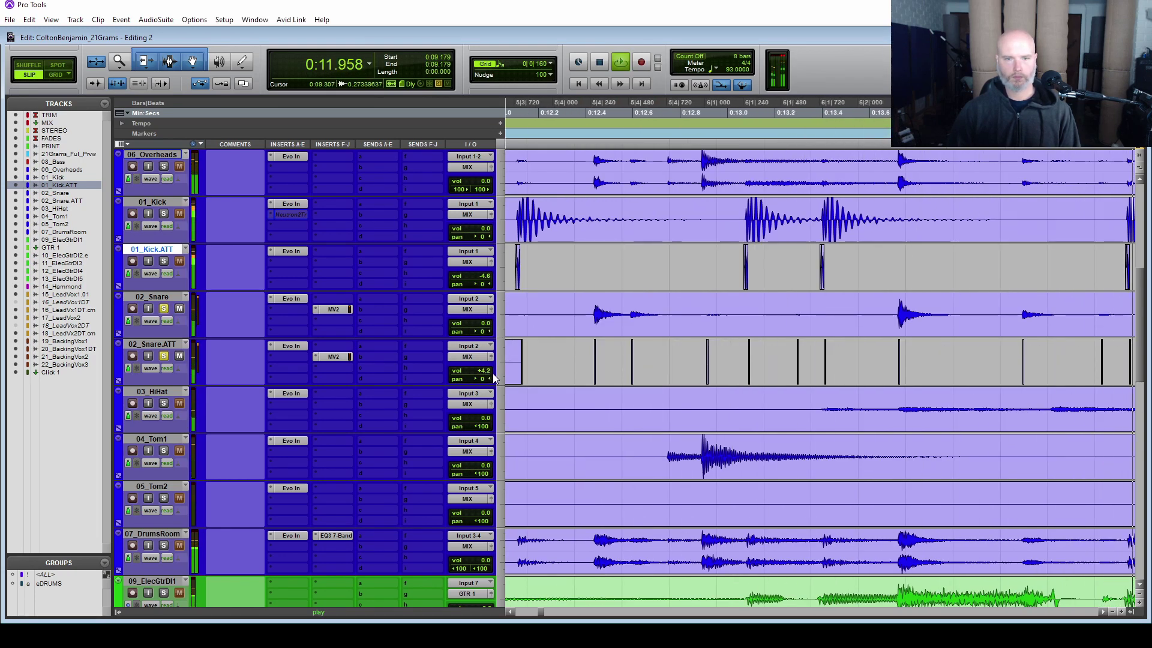
left_click_drag(484, 374, 483, 367)
key("space")
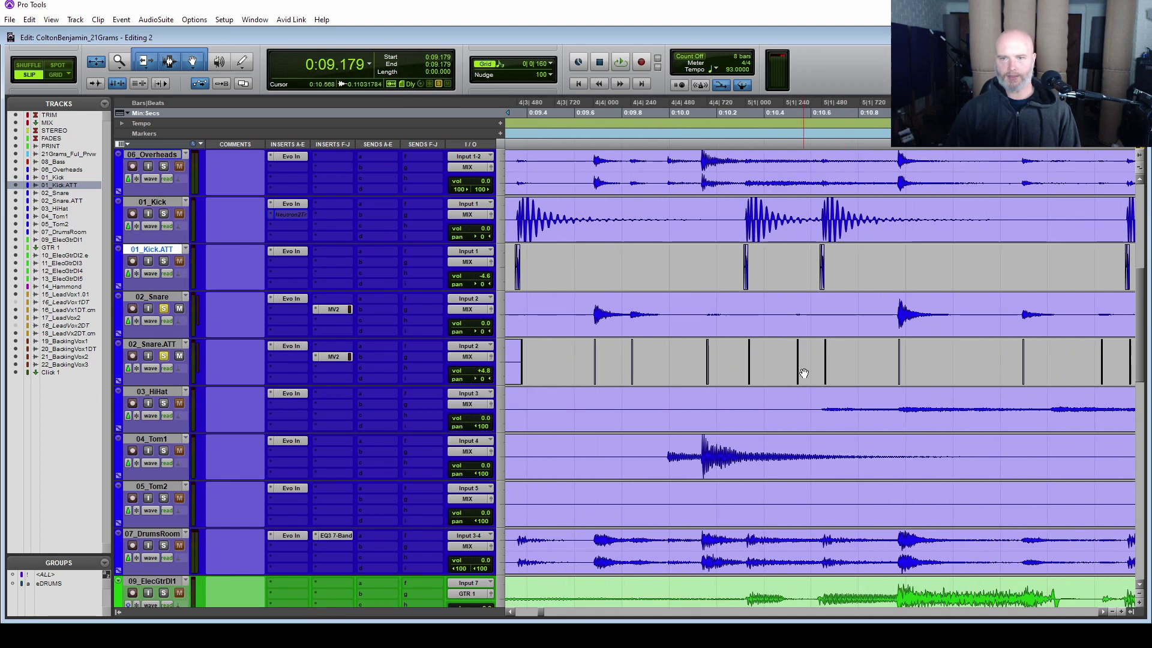
Step: Delete the stray 02_Snare.ATT clips that coincide with kick hits near 0:10.3 and 0:10.6
left_click_drag(730, 359, 772, 358)
key("Delete")
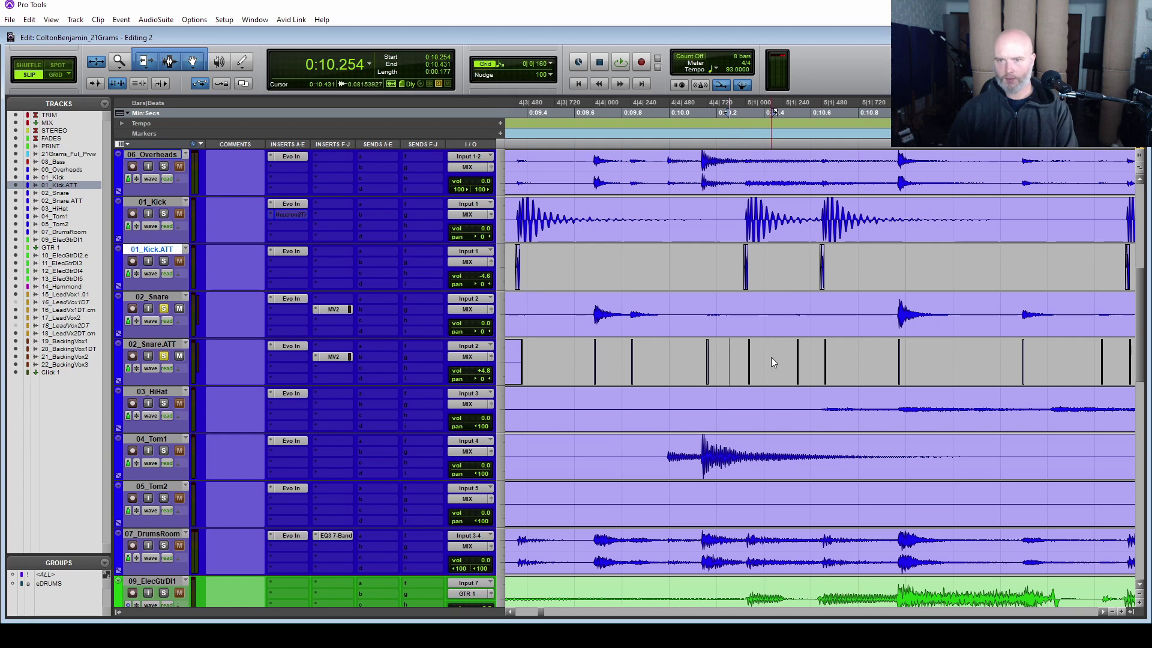
left_click(819, 360)
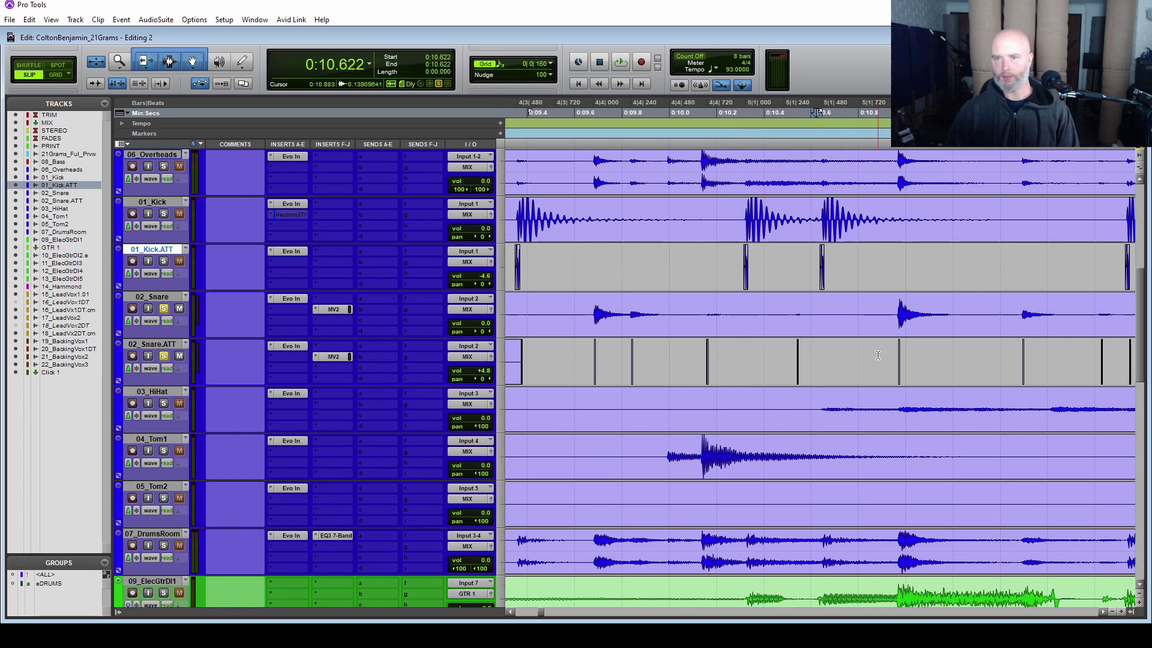
Step: Delete the stray 02_Snare.ATT clips on the kick hits near 0:11.9 and from about 0:12.9 to 0:13.2
scroll(878, 354, "right", 5)
left_click_drag(780, 355, 804, 354)
key("Delete")
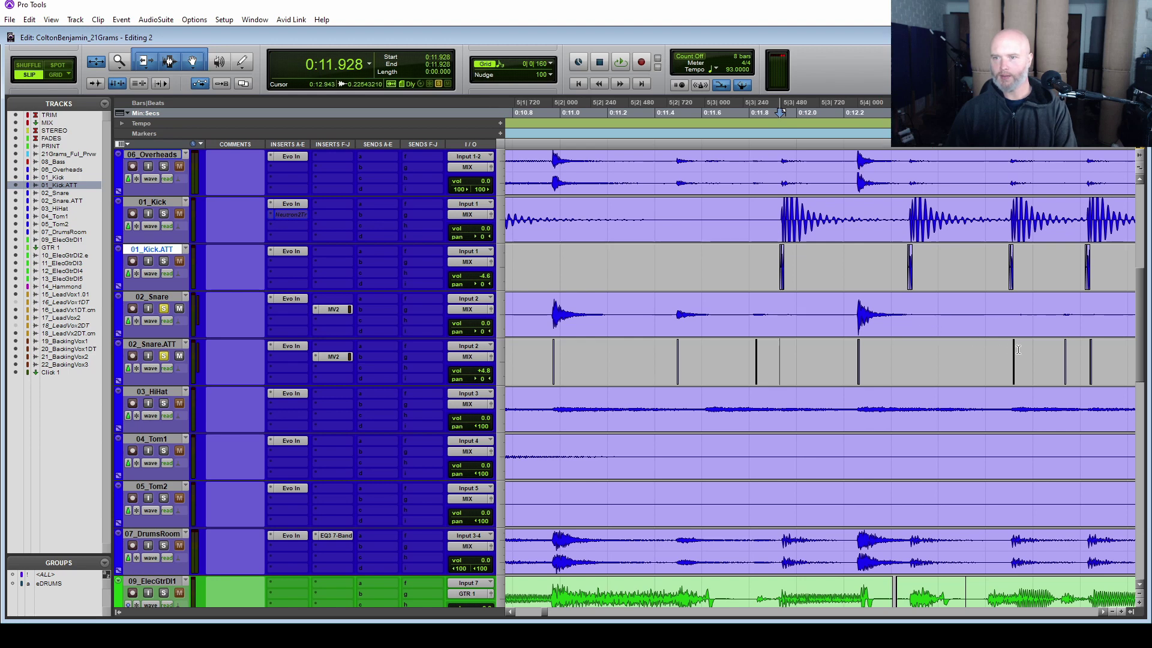
key("Delete")
left_click_drag(1001, 353, 1119, 367)
key("Delete")
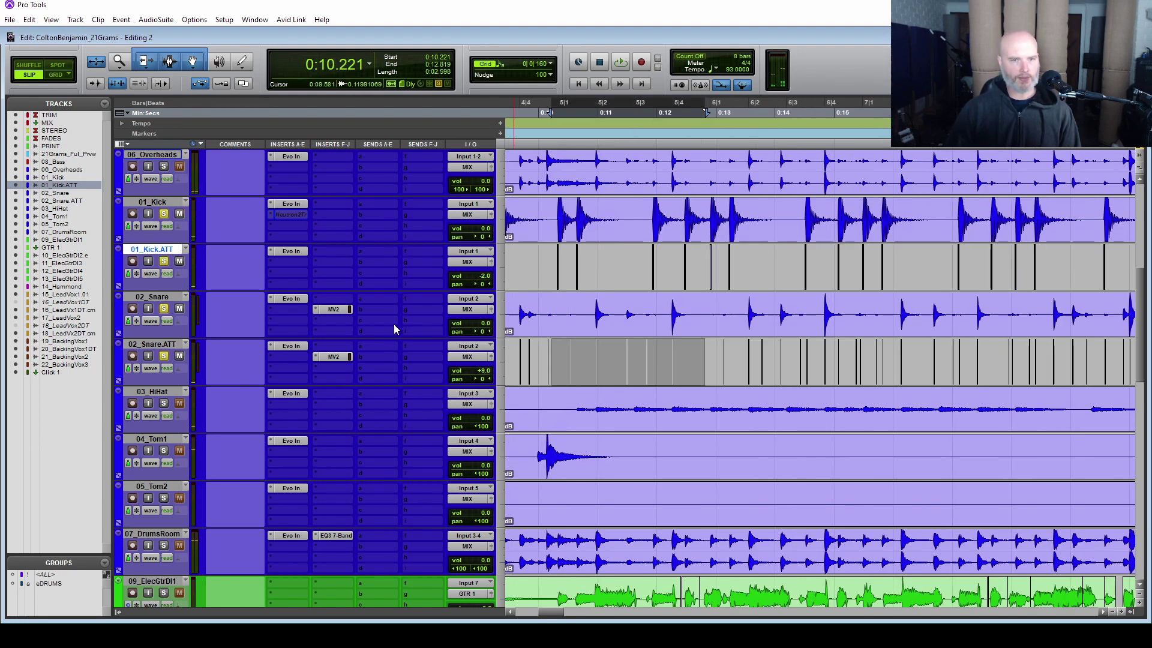
Step: Play the selection from 0:10.221 to 0:12.819, comparing the drums with 01_Kick.ATT and 02_Snare.ATT muted and unmuted, and clear the selection
key("space")
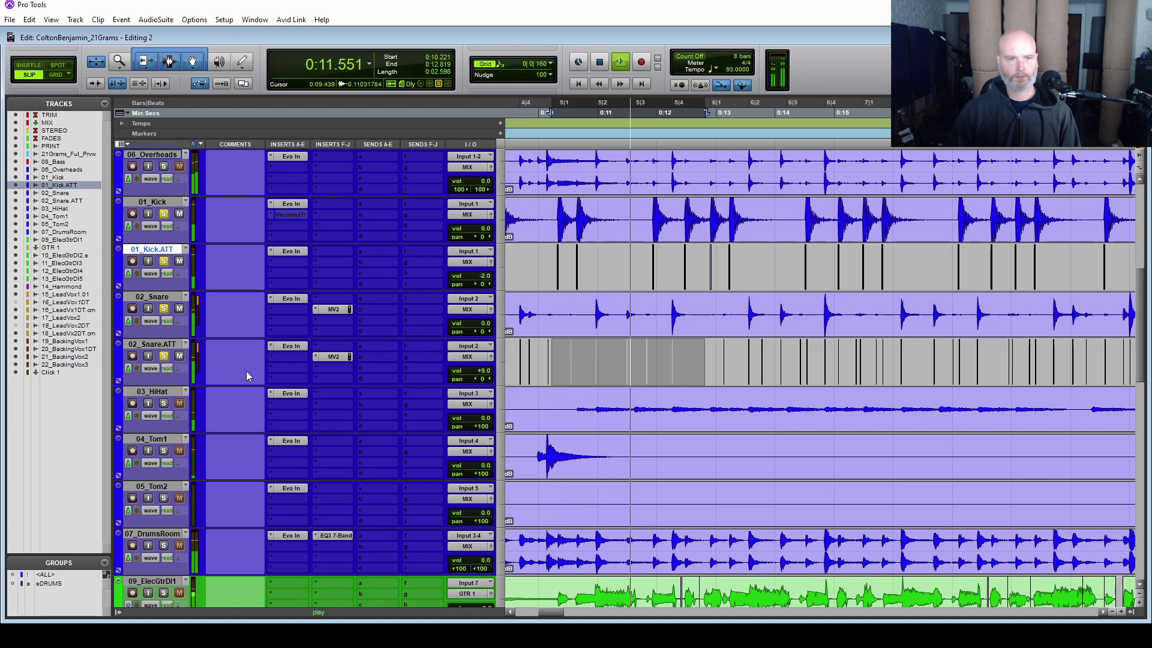
left_click(179, 356)
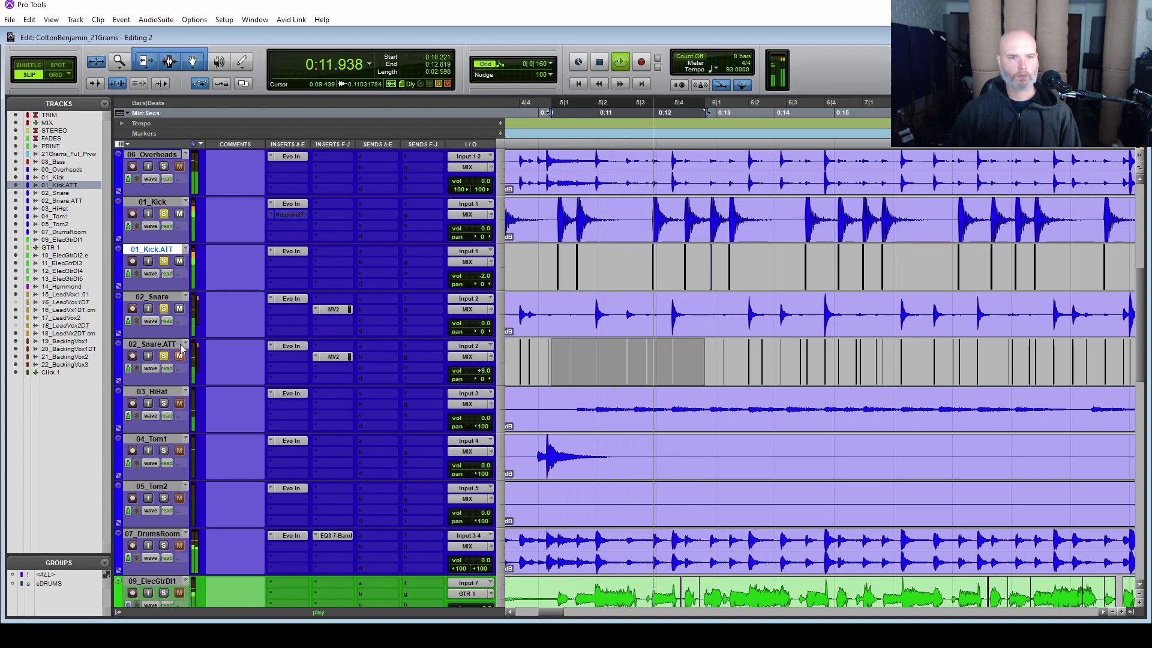
left_click(180, 261)
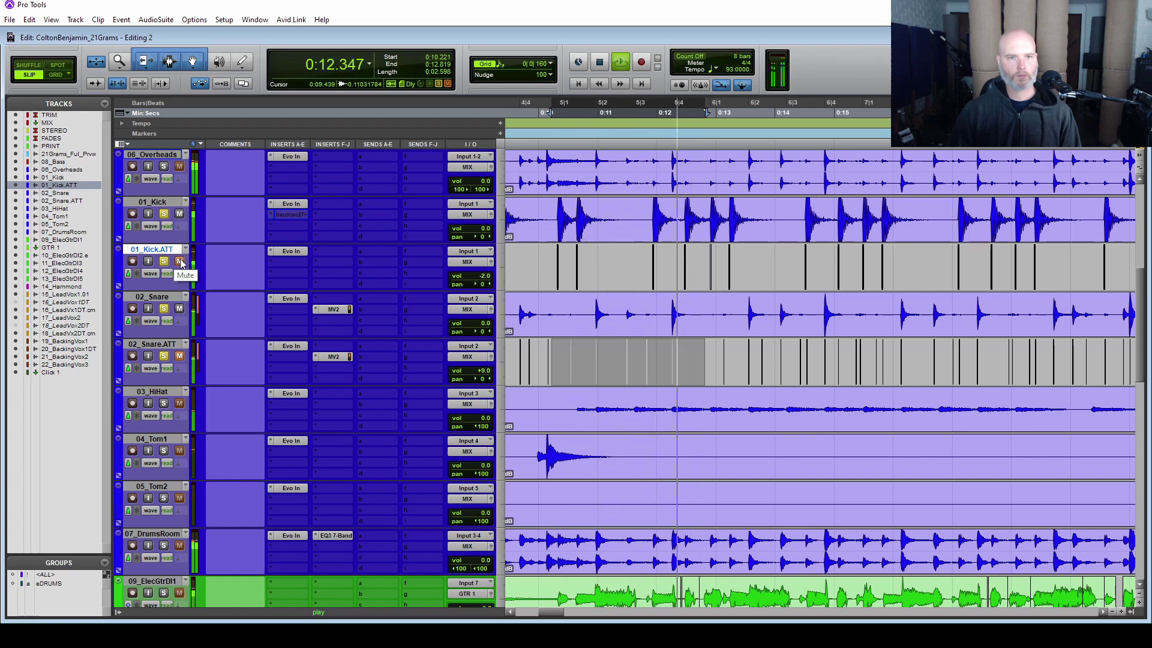
left_click(180, 261)
left_click(179, 357)
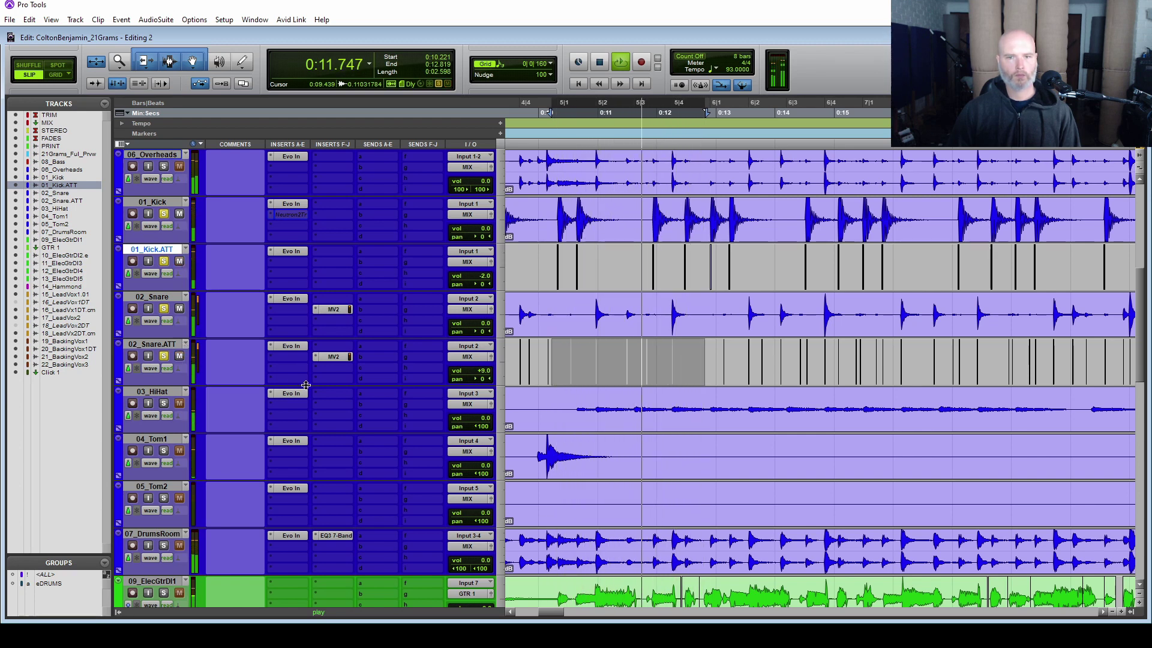
key("space")
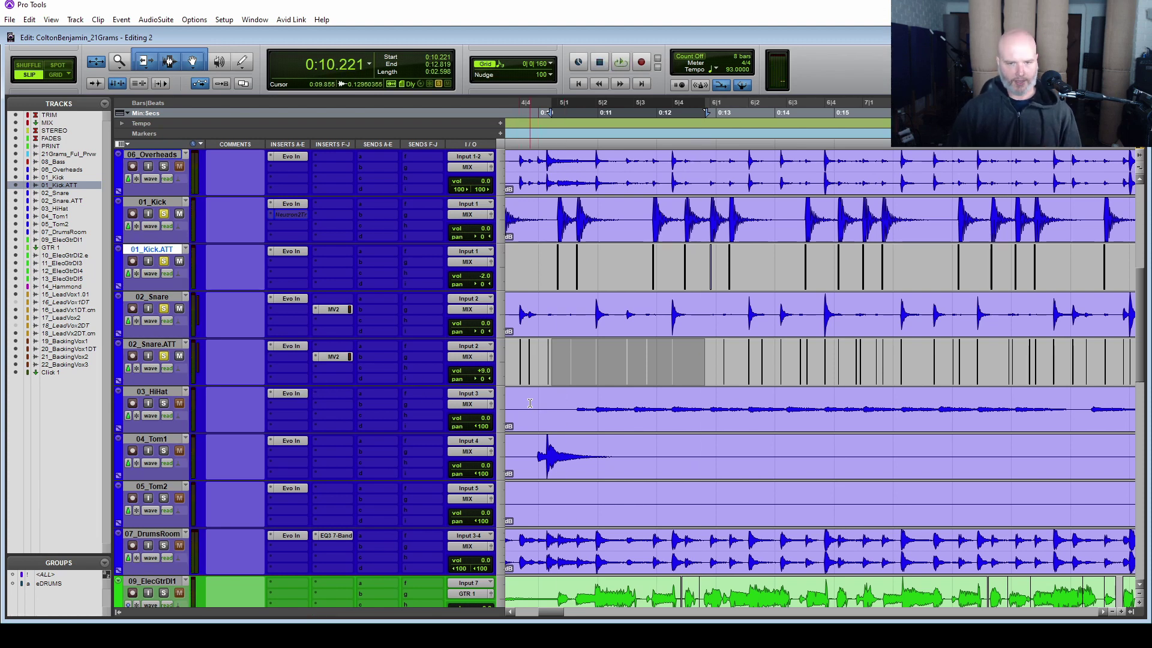
left_click(688, 352)
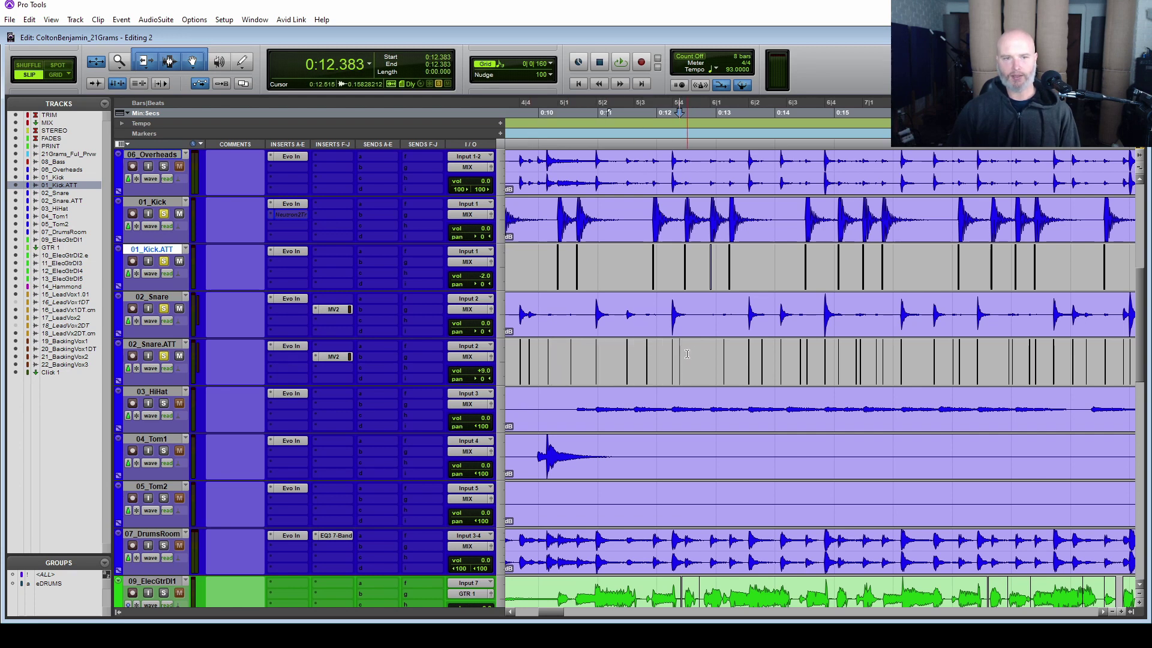
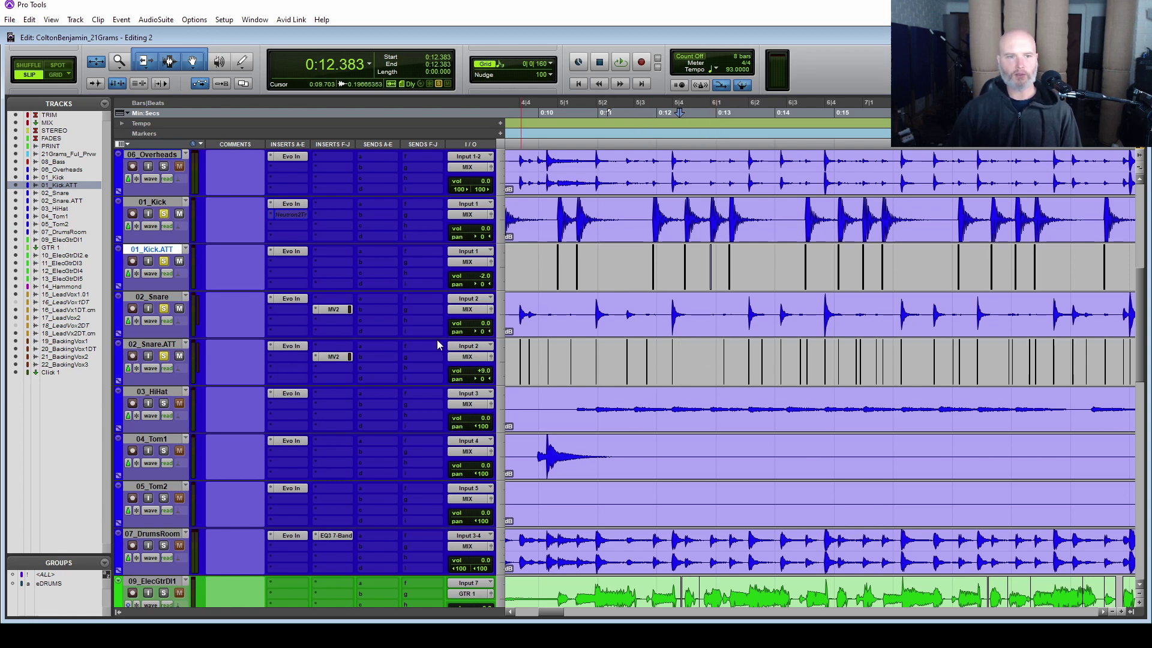
Step: Unsolo the kick and snare tracks, and consolidate the 08_Bass clips from 0:10.195 to 3:44.699 into one clip
left_click(163, 356, "alt")
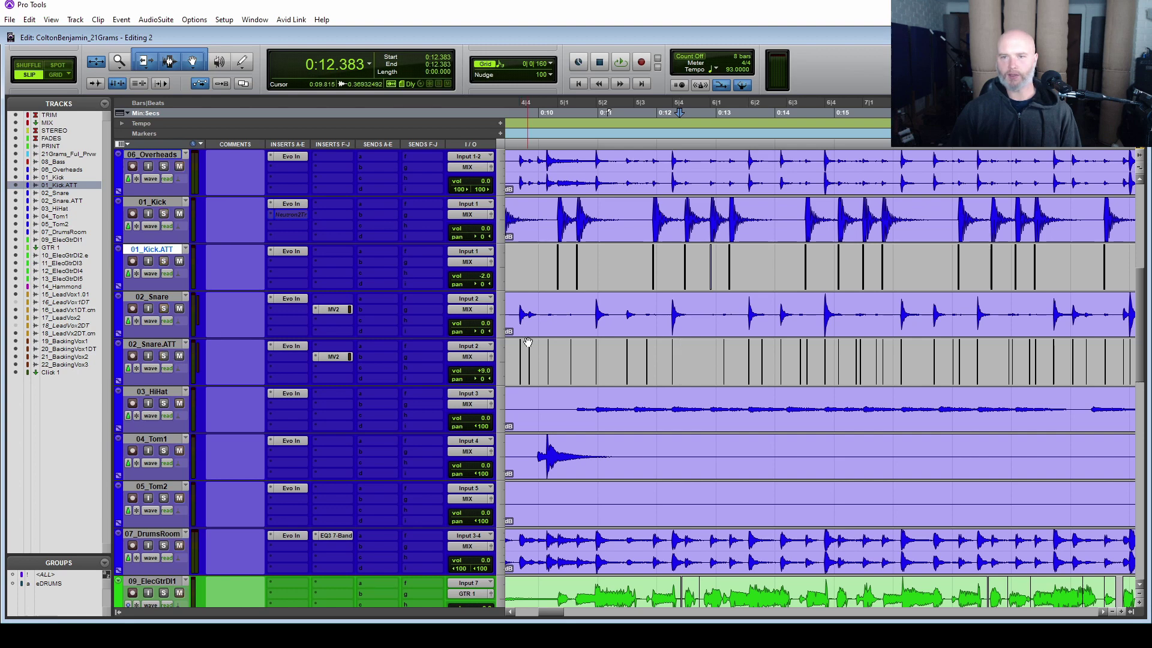
scroll(630, 400, "up", 6)
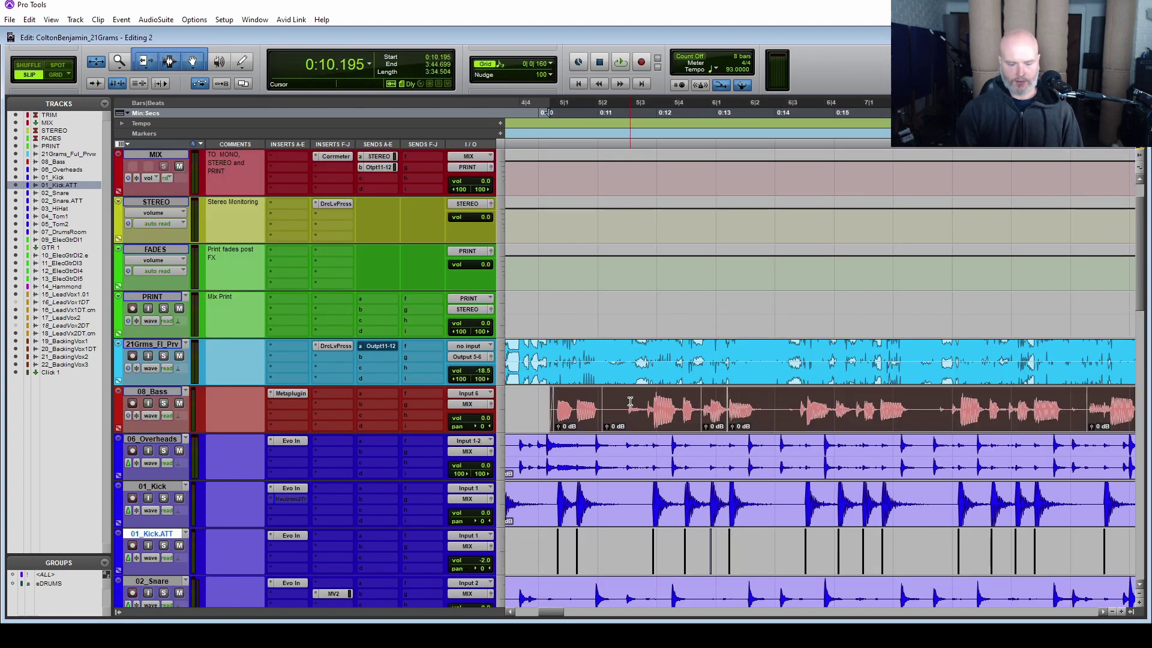
key("ctrl+f")
key("Escape")
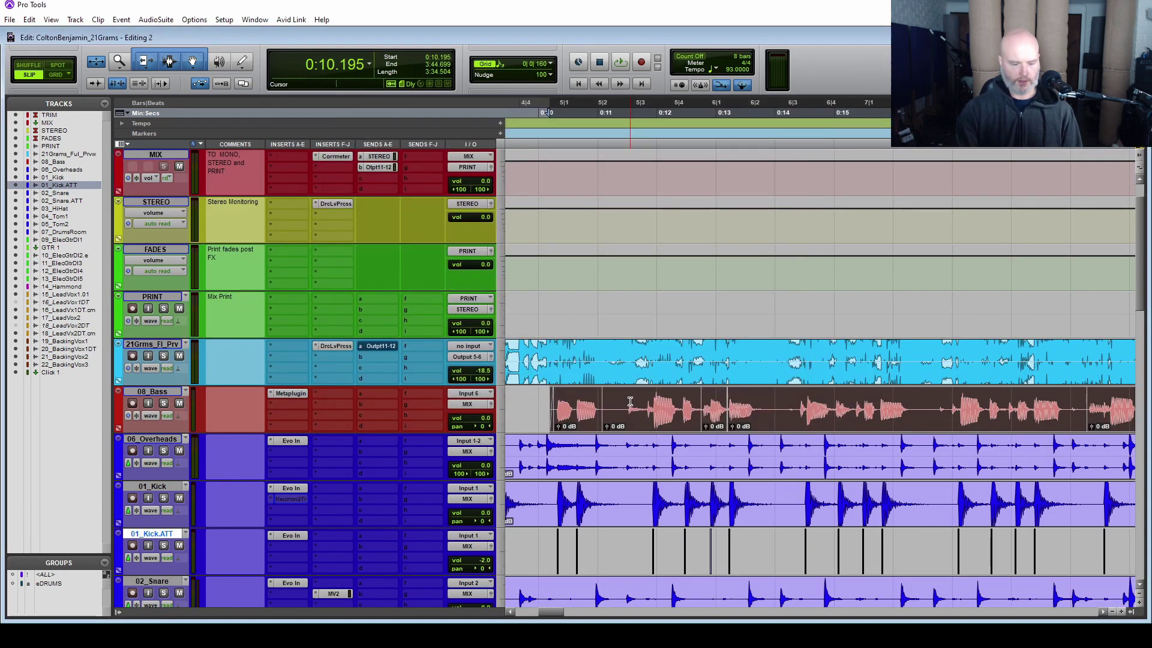
key("alt+shift+3")
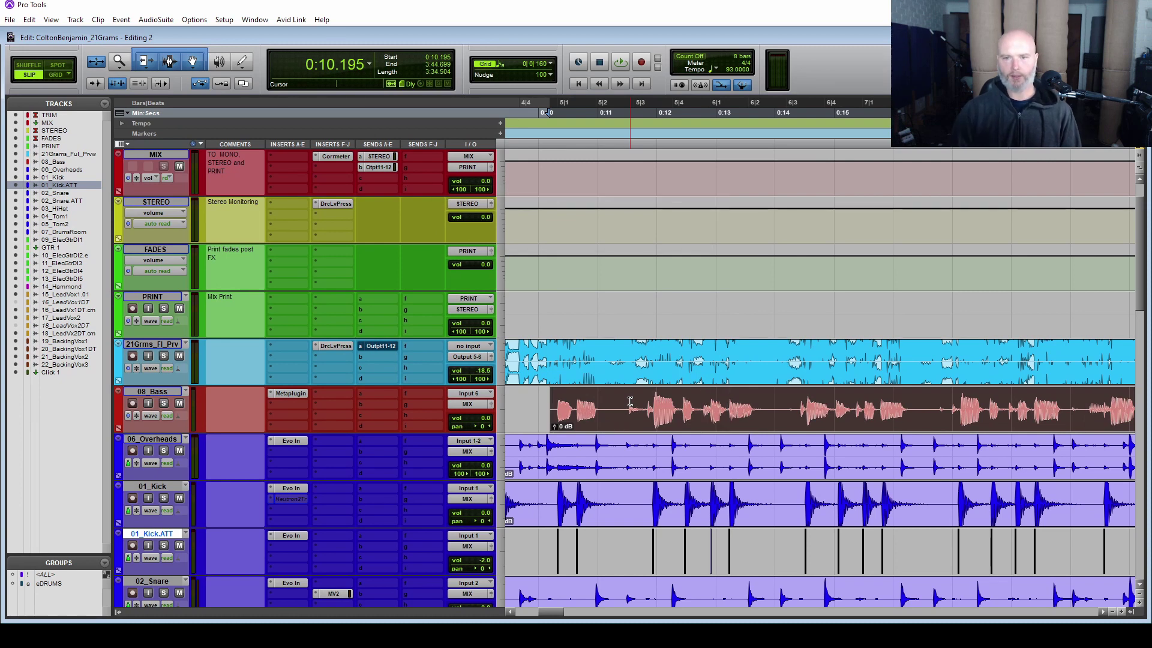
Step: Solo the 08_Bass track and play it for about ten seconds from 0:10.195
left_click(163, 403)
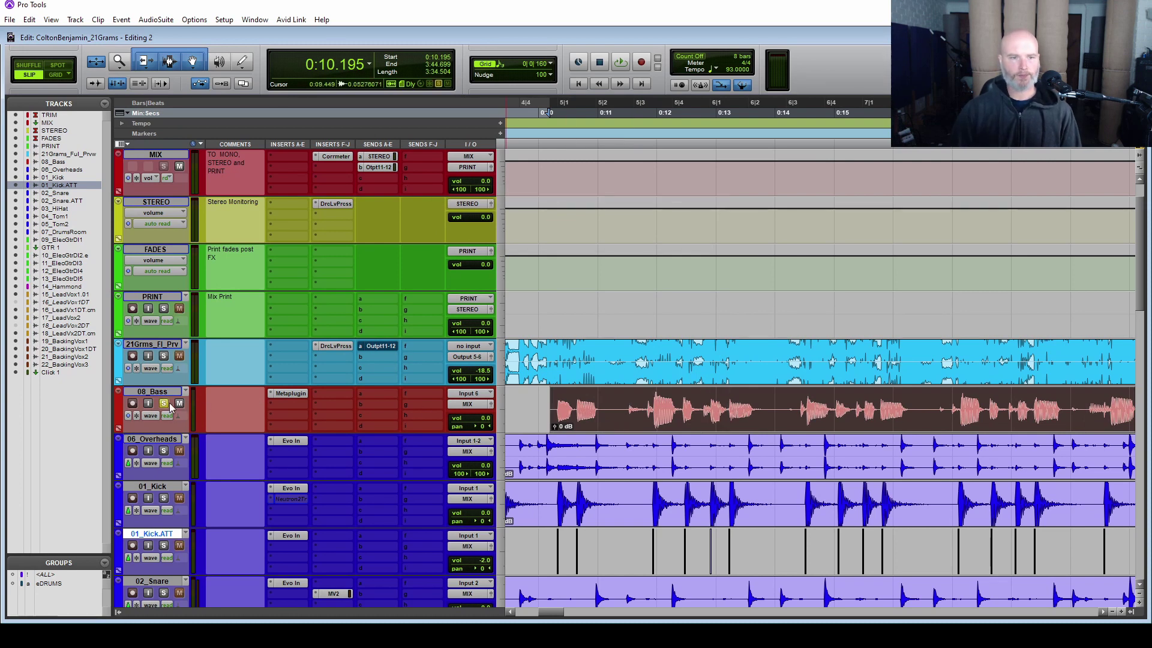
key("space")
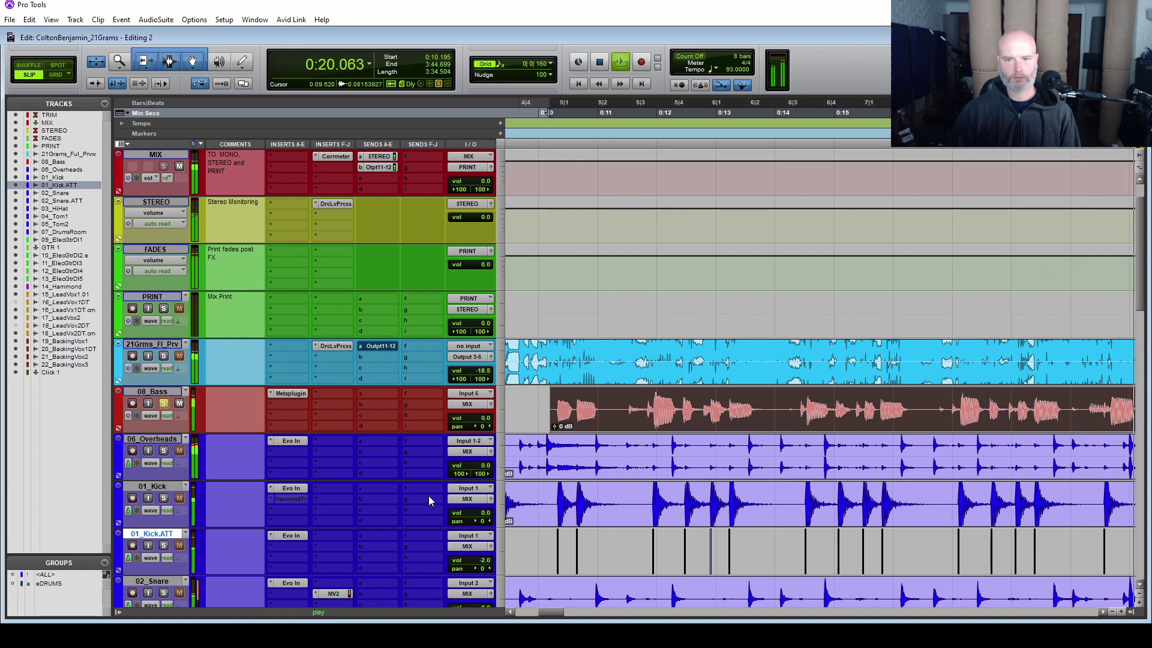
key("space")
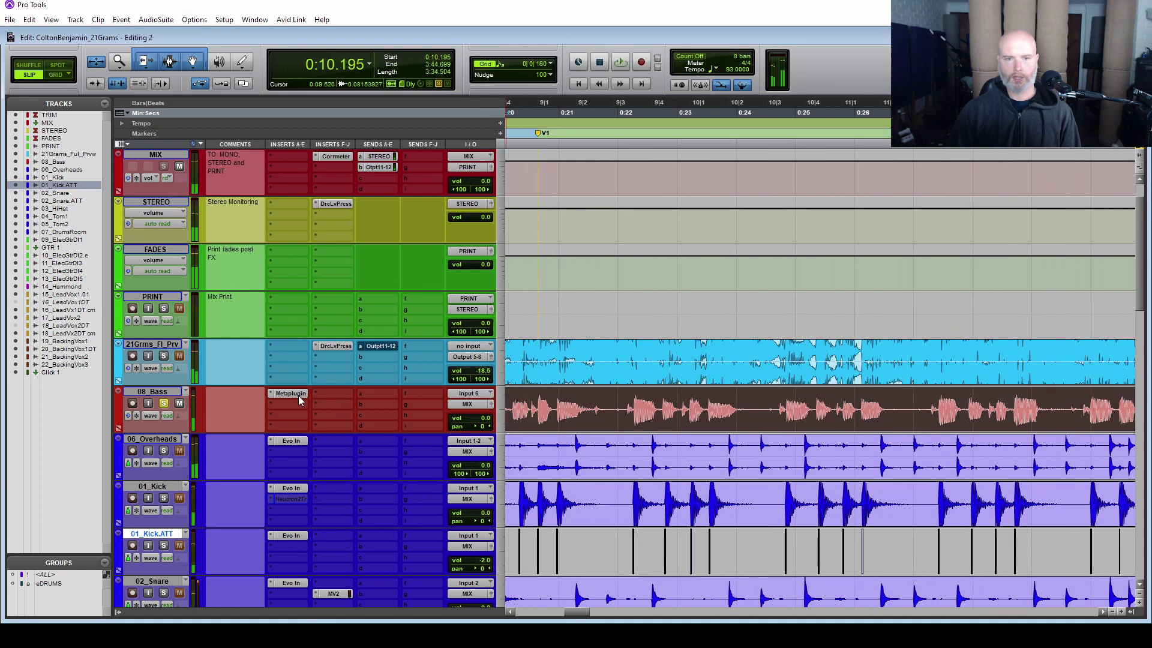
Step: Examine the bx_rockrack V3 amp settings inside the Metaplugin insert on 08_Bass, and close both plug-in windows
left_click(290, 394)
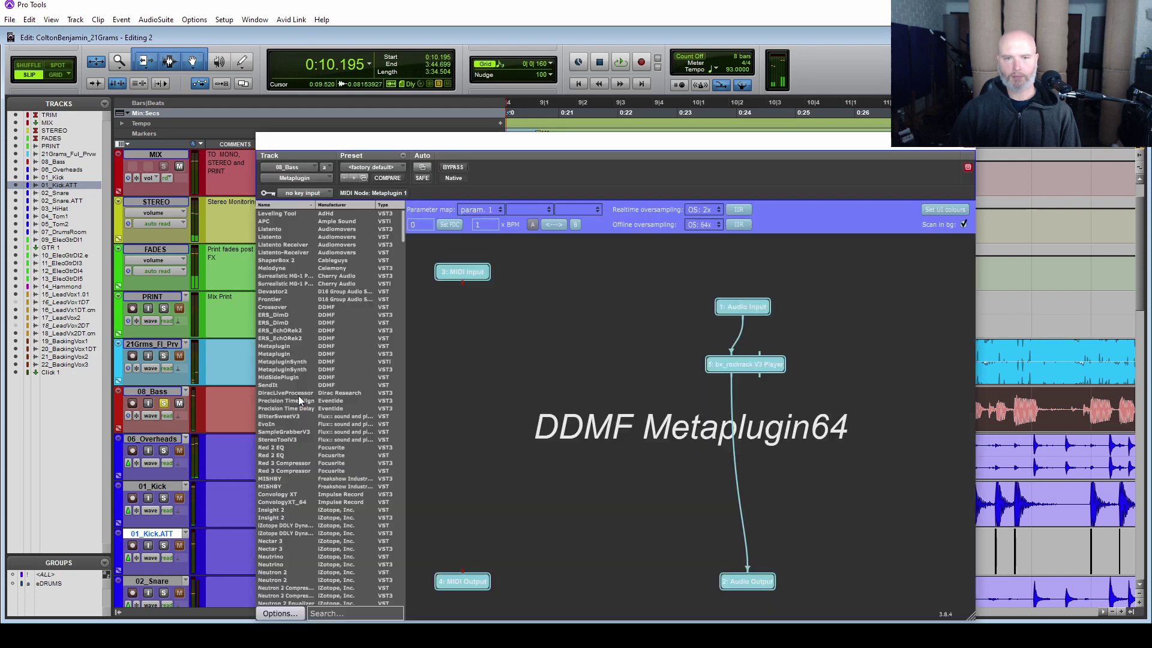
double_click(748, 364)
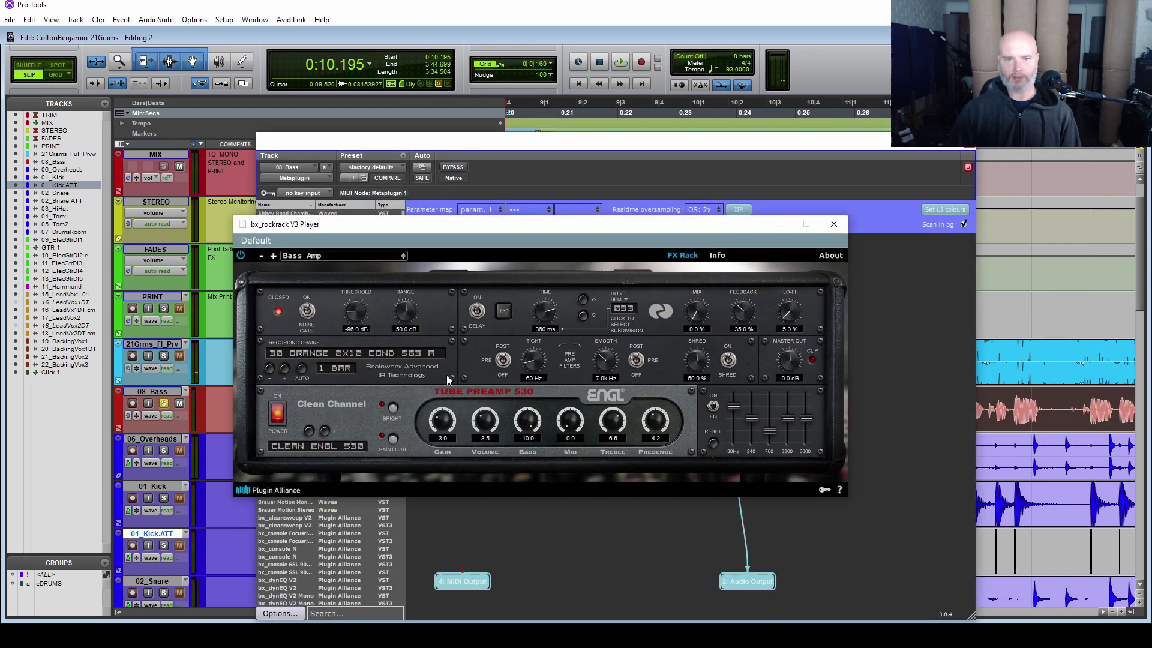
left_click_drag(329, 227, 360, 264)
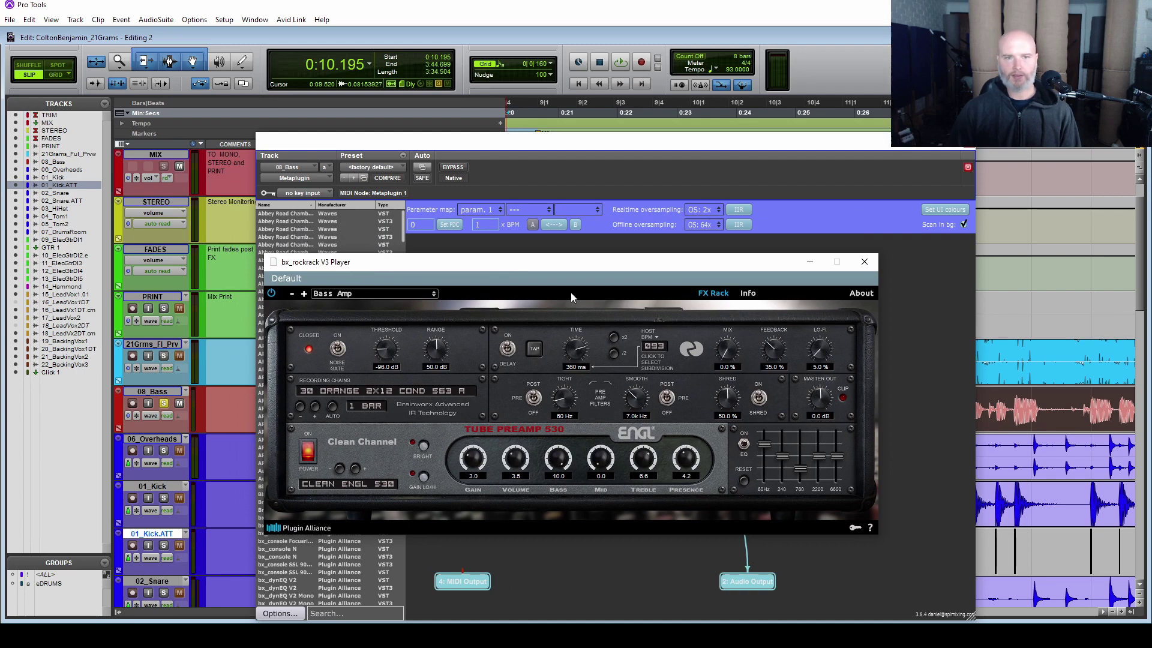
left_click(864, 262)
key("ctrl+w")
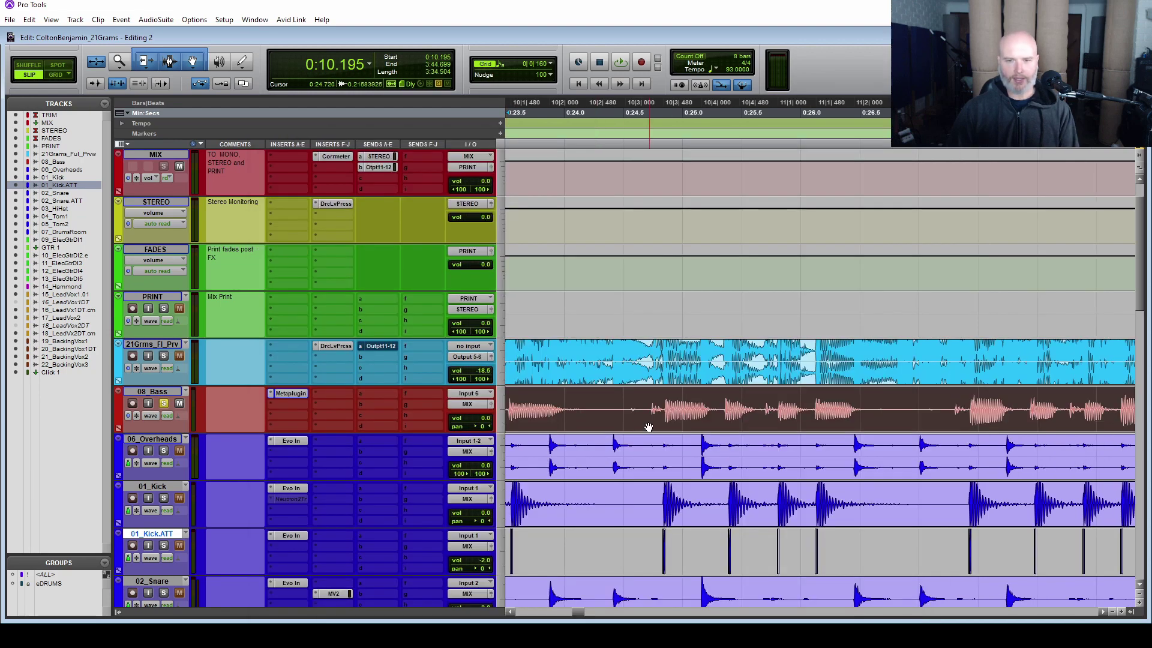
Step: Play the soloed 08_Bass from 0:37.514 into the chorus at marker C1
scroll(642, 420, "down", 5)
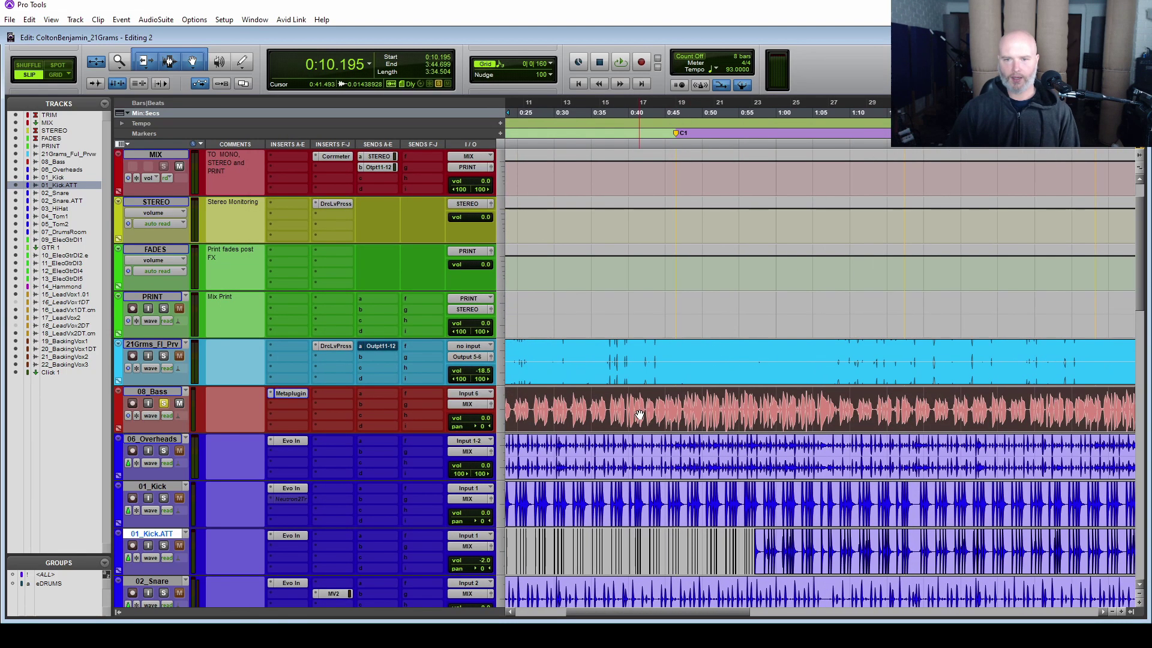
left_click(610, 405)
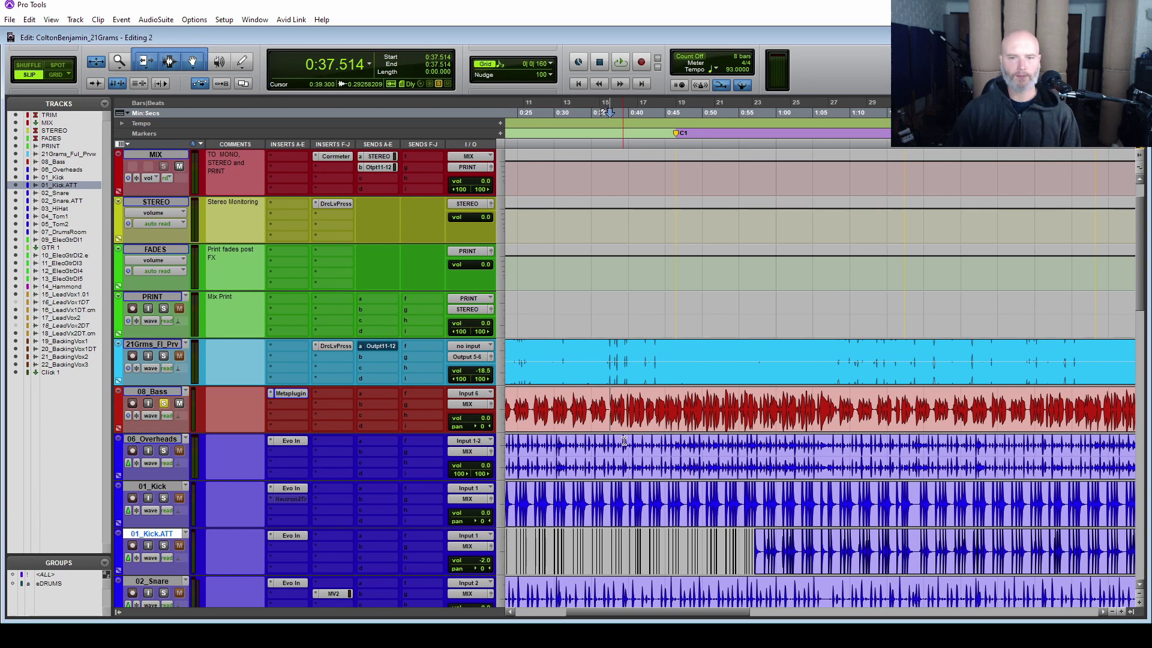
key("space")
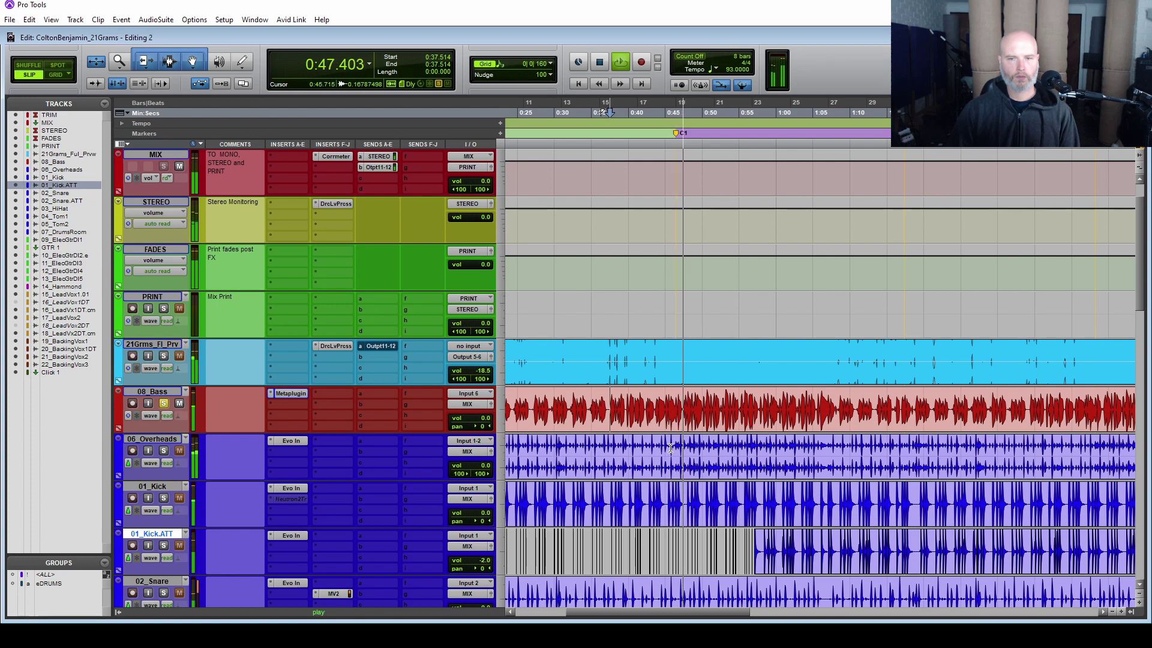
key("space")
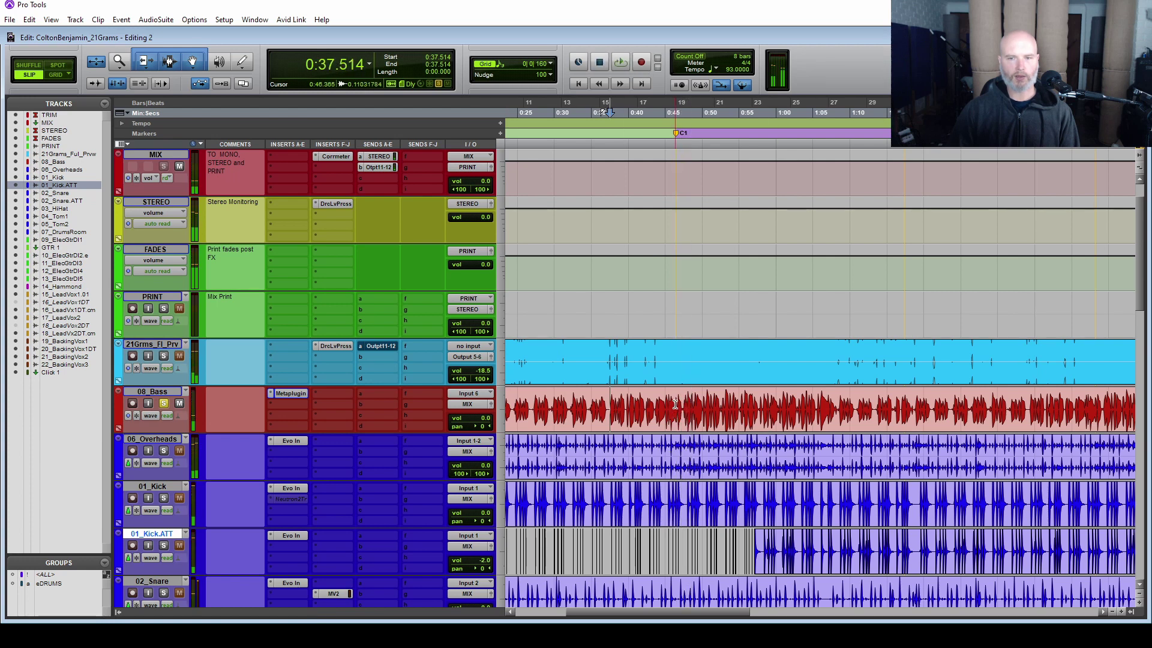
Step: Play the 08_Bass passage from 0:46.365 to 0:48.801 several times, and clear the selection
left_click_drag(677, 404, 695, 407)
key("space")
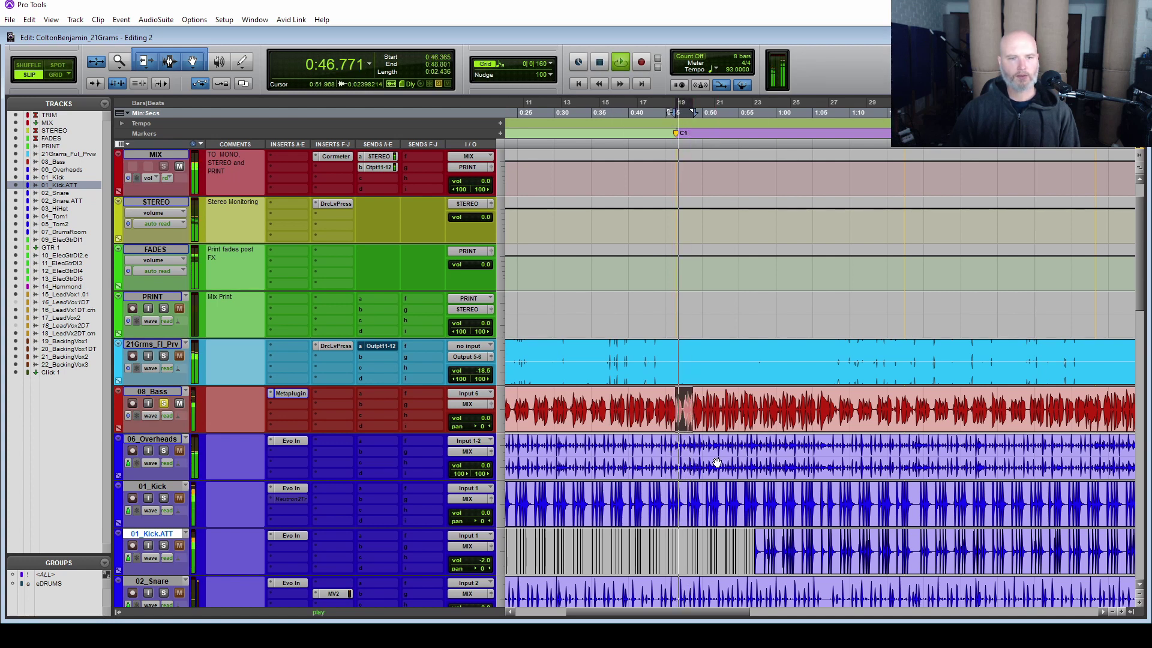
key("space")
key("space")
key("space")
key("space")
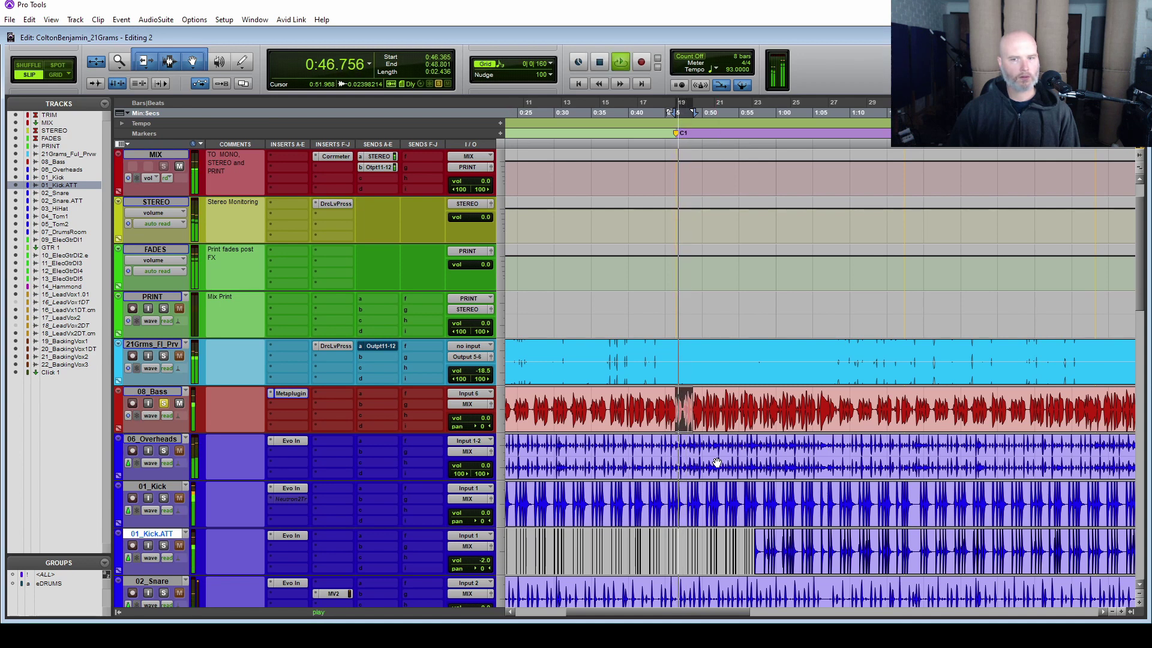
key("space")
left_click(685, 409)
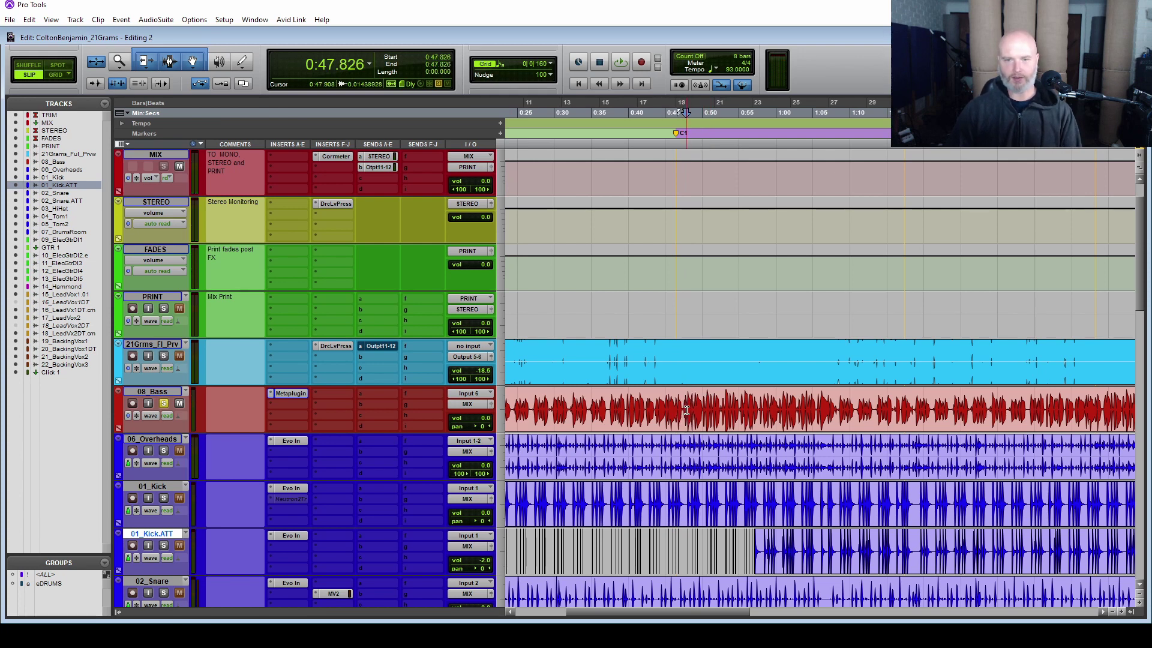
Step: Send the whole consolidated 08_Bass clip to the iZotope RX 7 Audio Editor for repair using RX 7 Connect
double_click(683, 408)
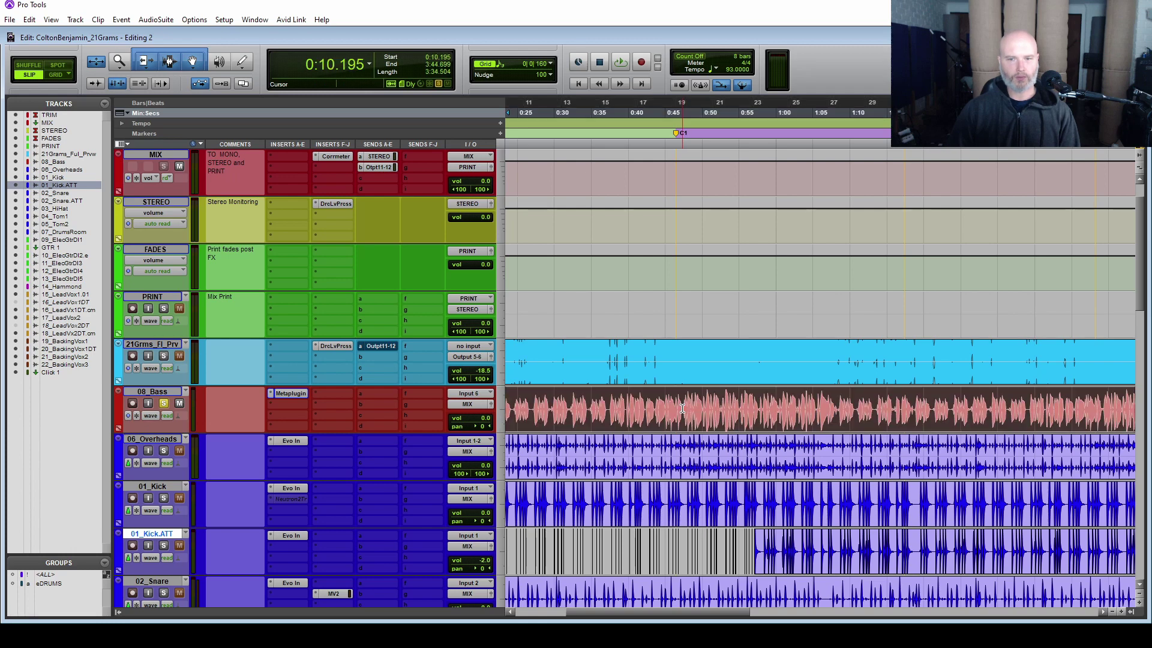
left_click(147, 23)
left_click(182, 67)
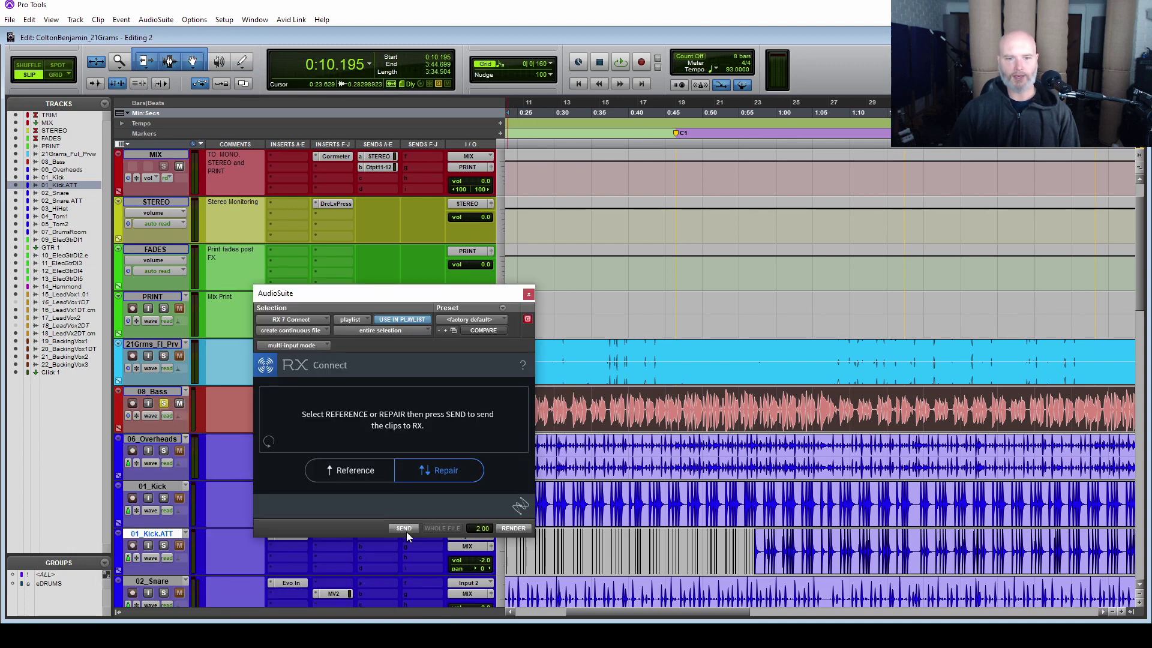
left_click(405, 529)
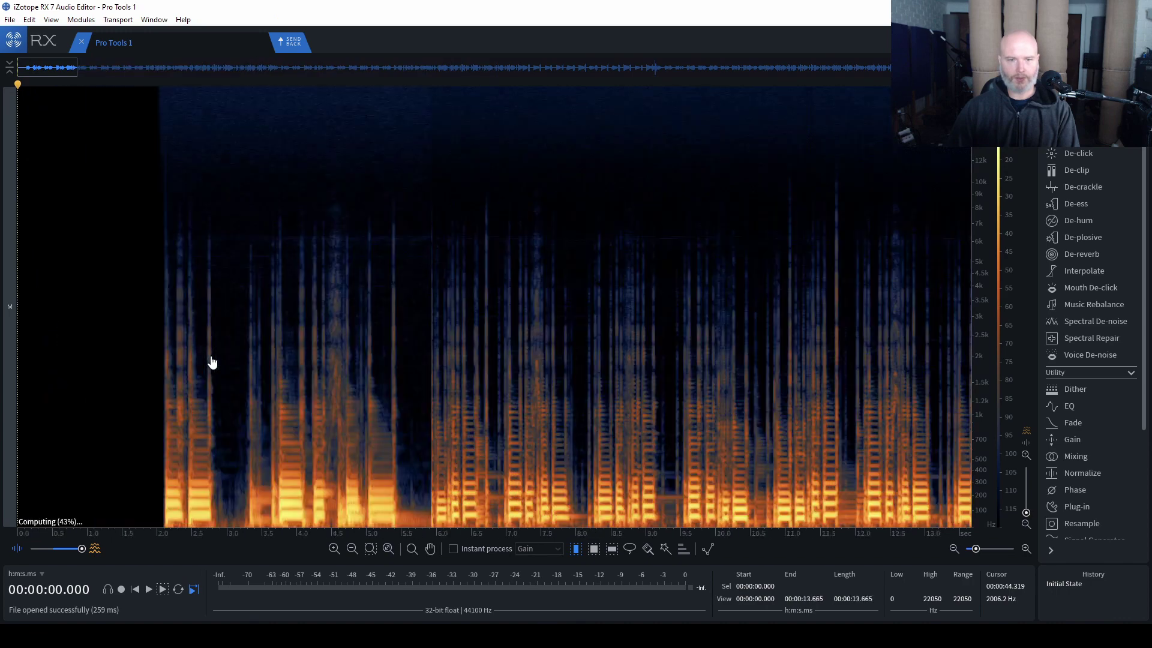
Step: Play the bass recording from 1.869 s and again from 5.204 s, examining the noises between notes in the spectrogram
scroll(358, 373, "down", 2)
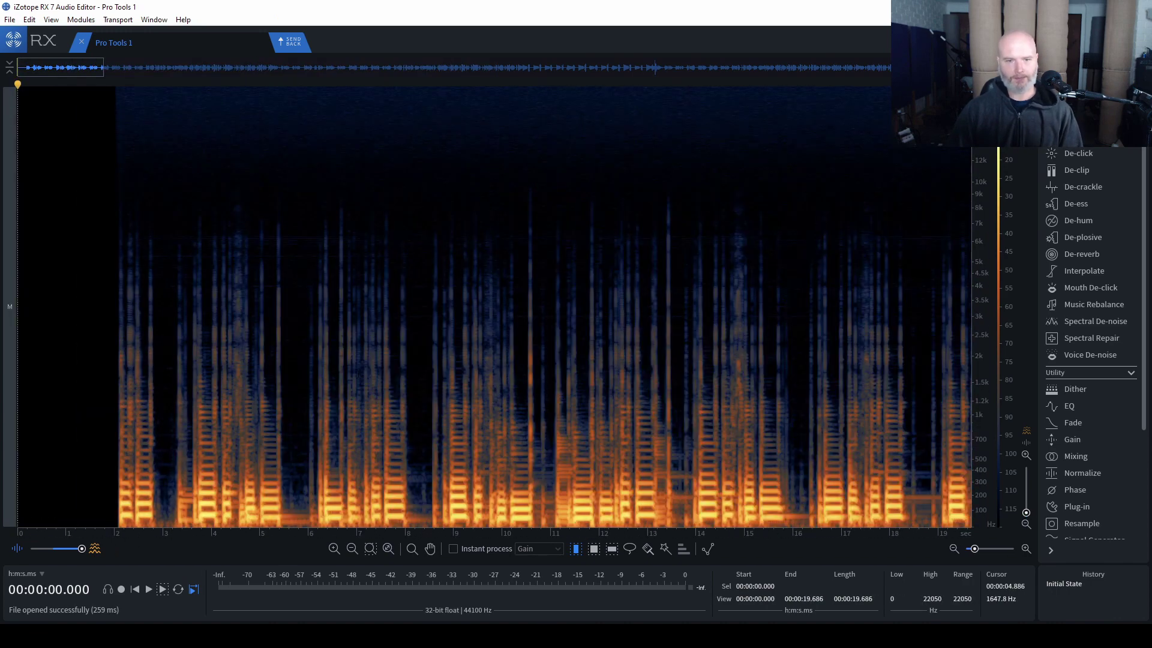
scroll(360, 381, "up", 2)
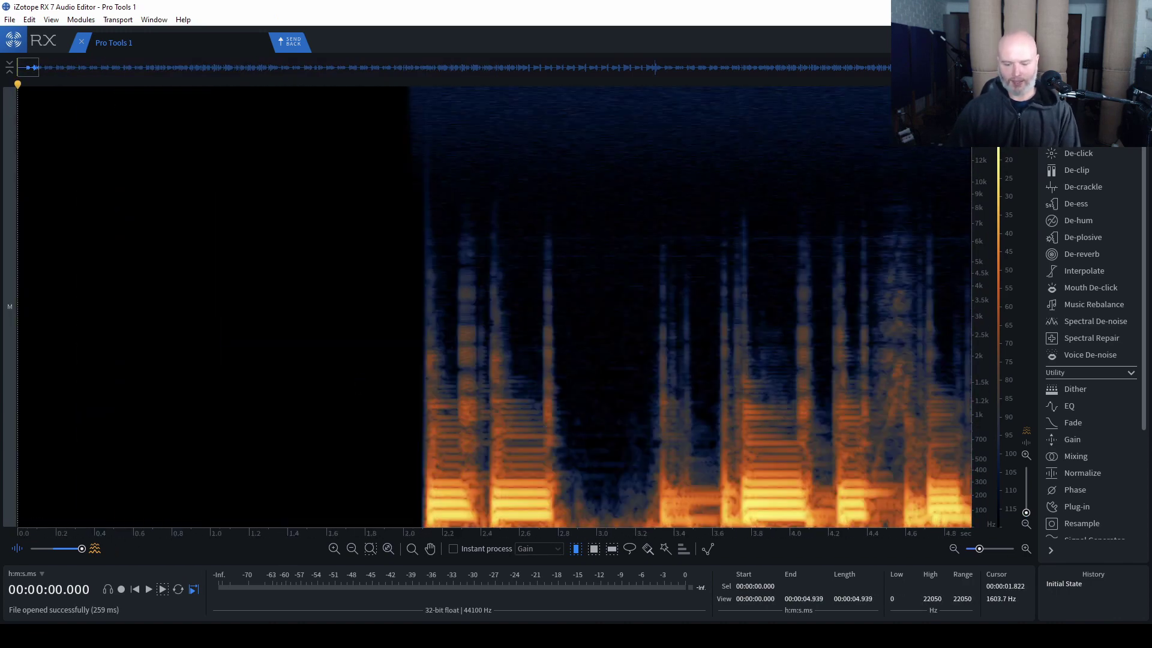
scroll(480, 305, "up", 1)
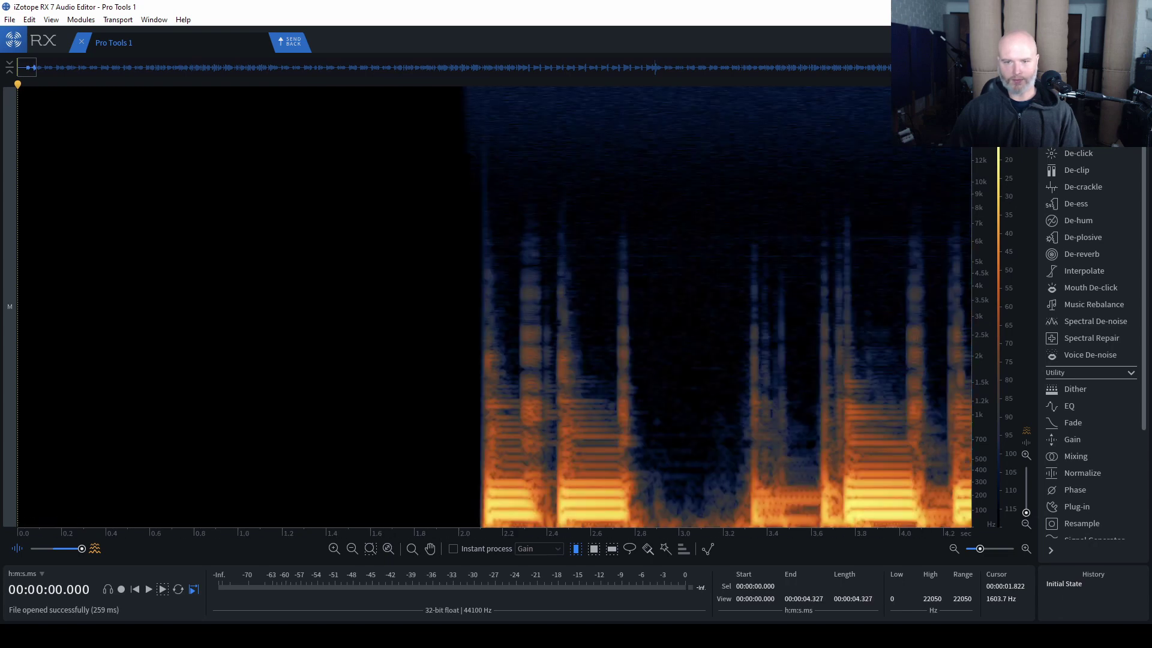
scroll(492, 306, "down", 1)
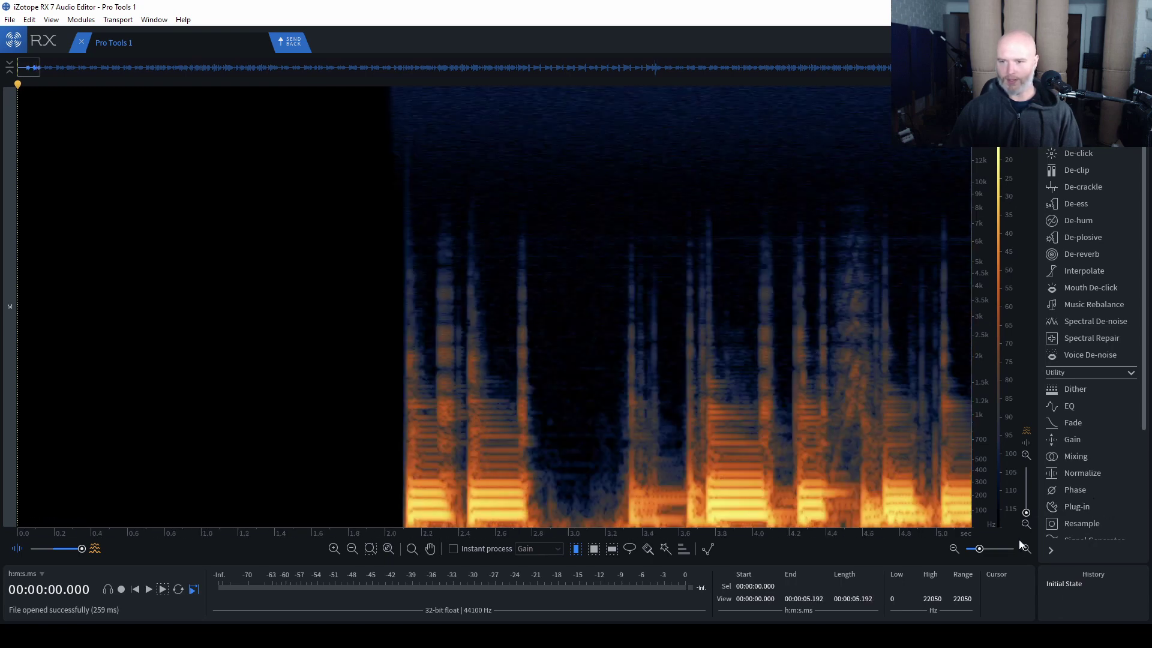
left_click(361, 394)
key("space")
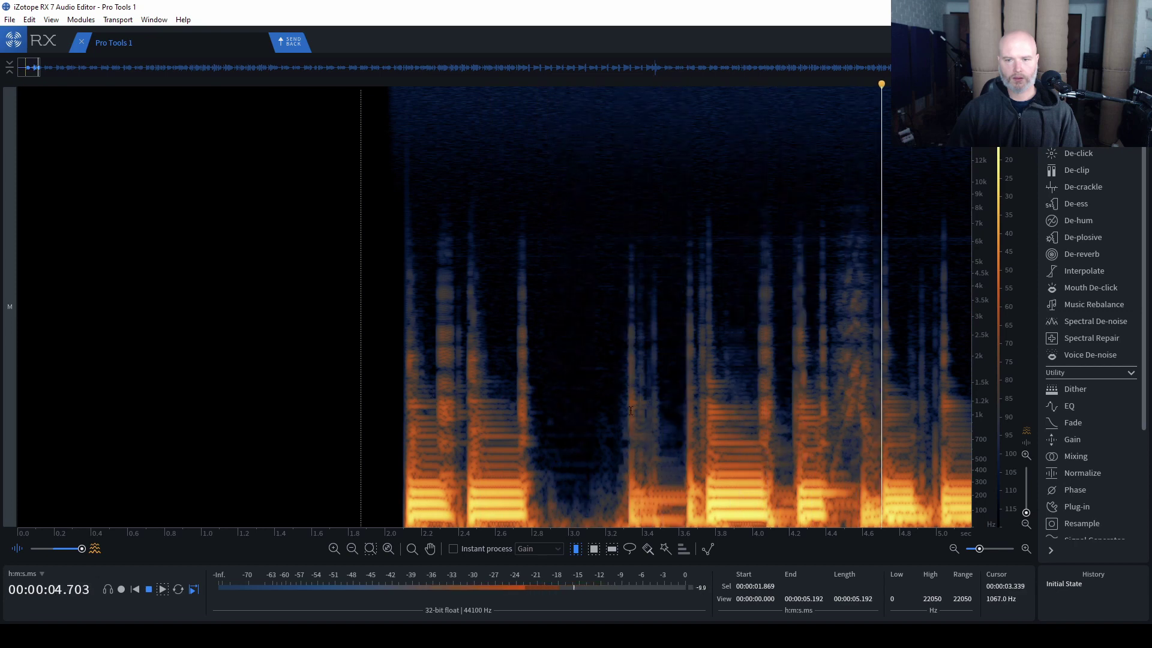
key("space")
key("space")
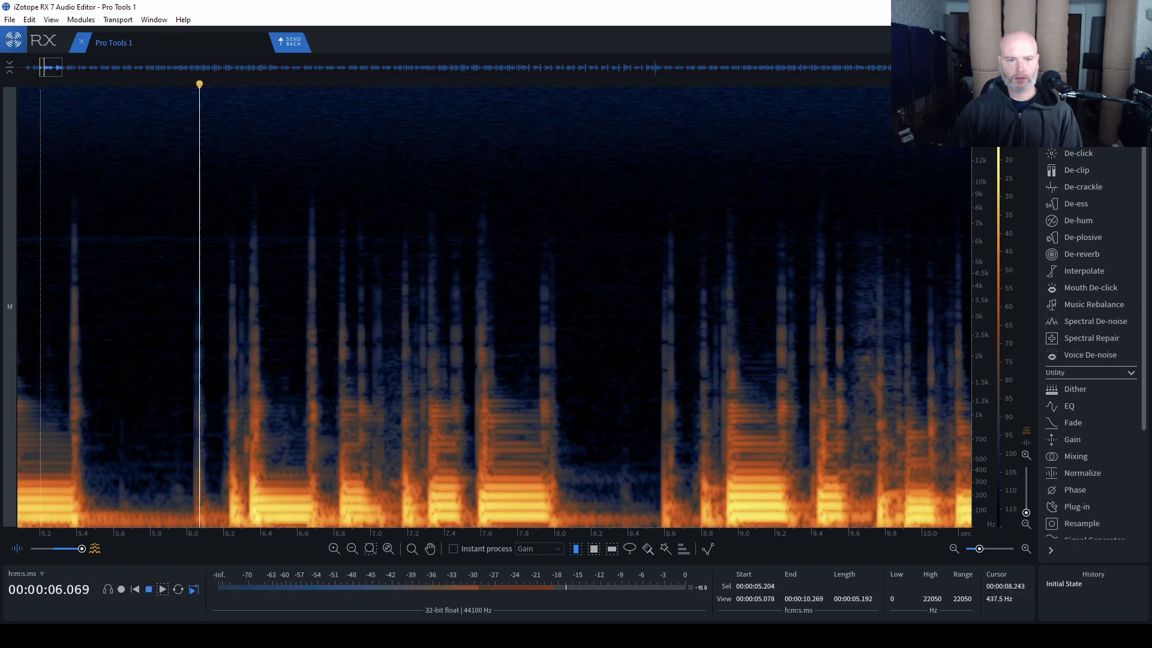
key("space")
left_click_drag(50, 79, 33, 72)
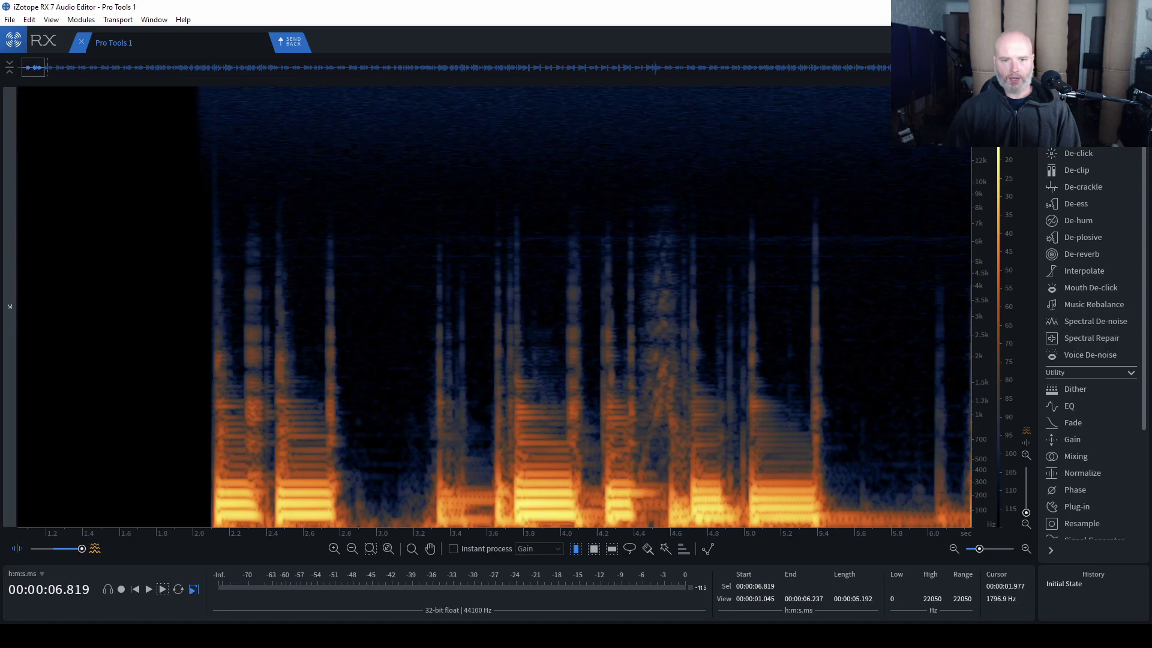
left_click(477, 278)
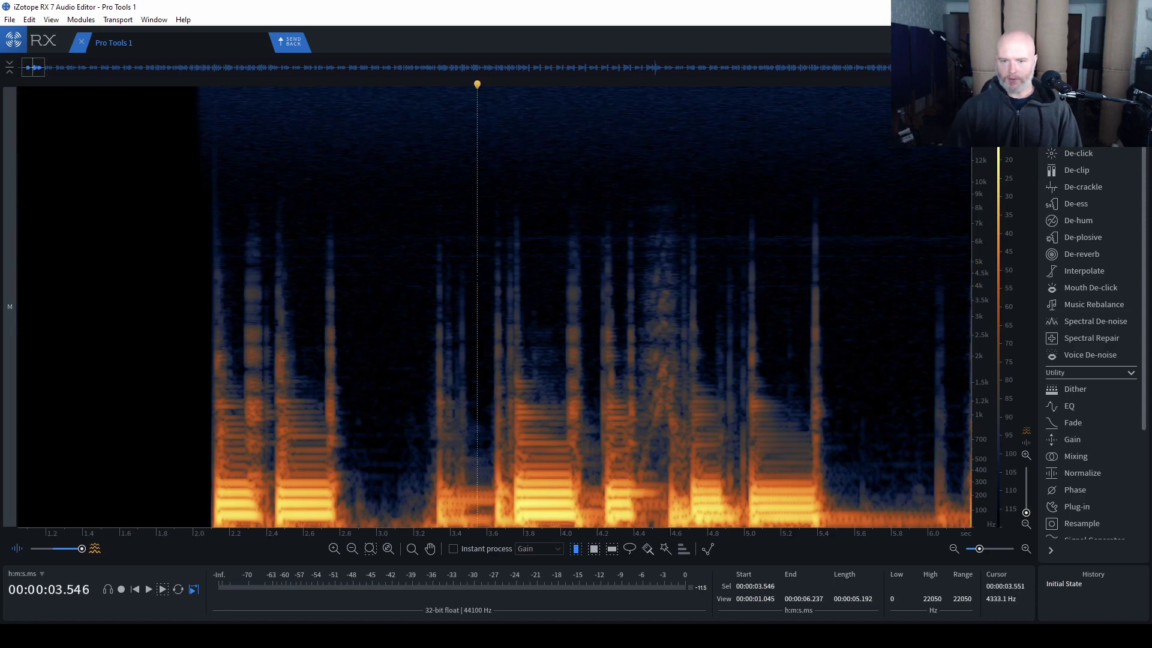
left_click(453, 550)
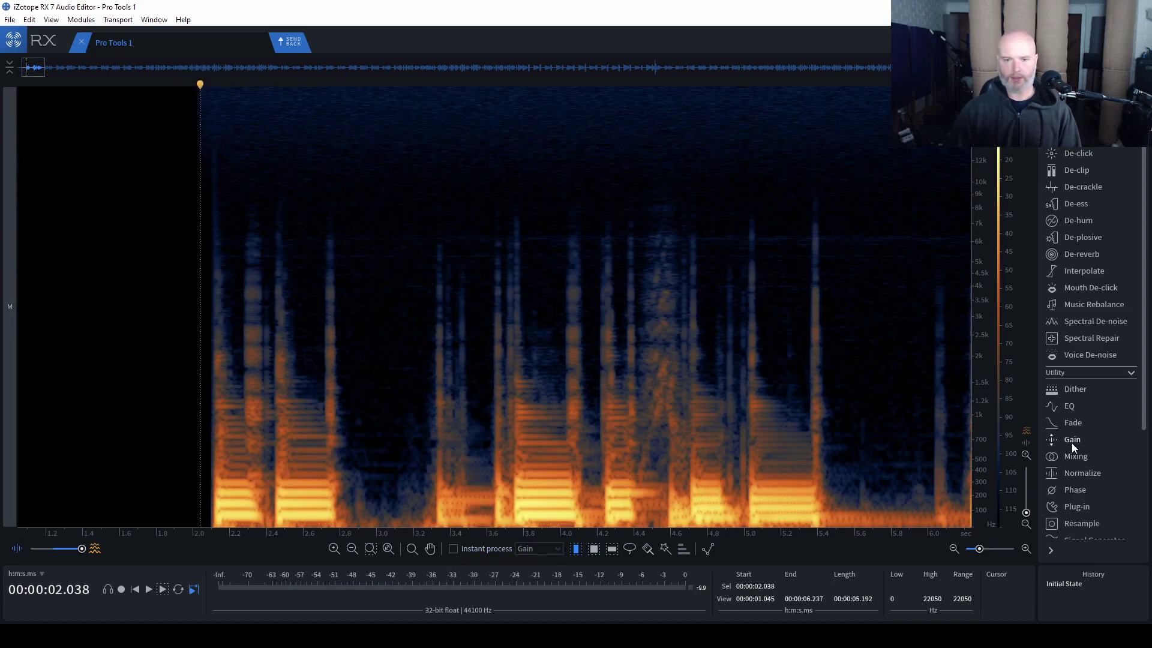
left_click(1071, 442)
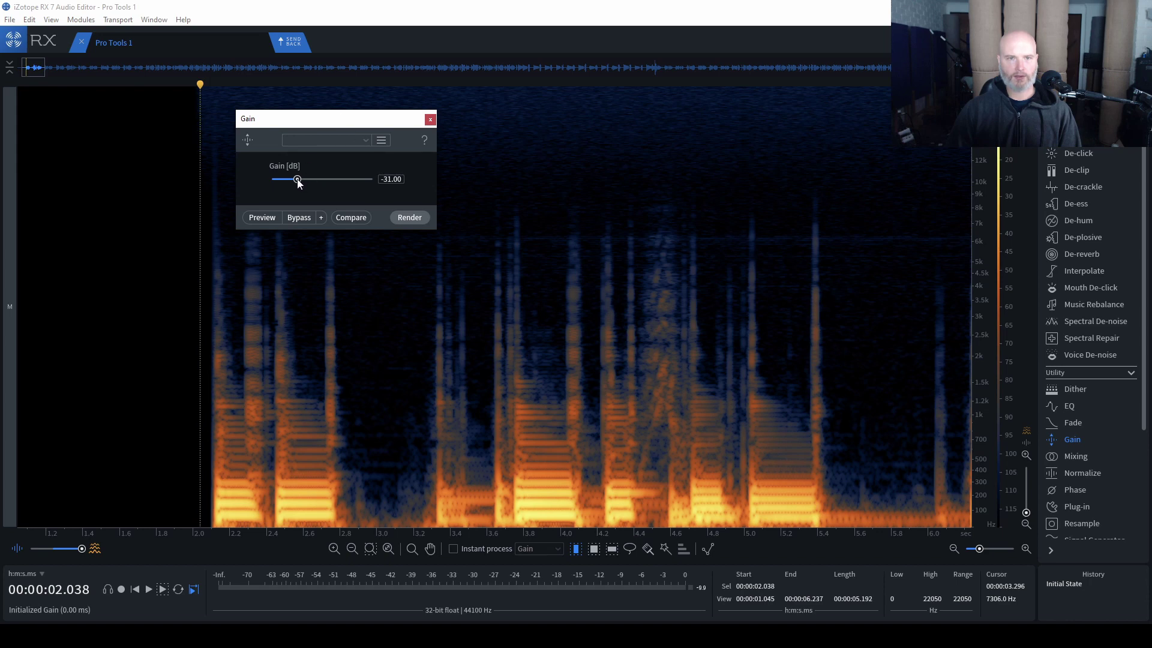
left_click_drag(297, 180, 299, 182)
left_click_drag(321, 125, 558, 91)
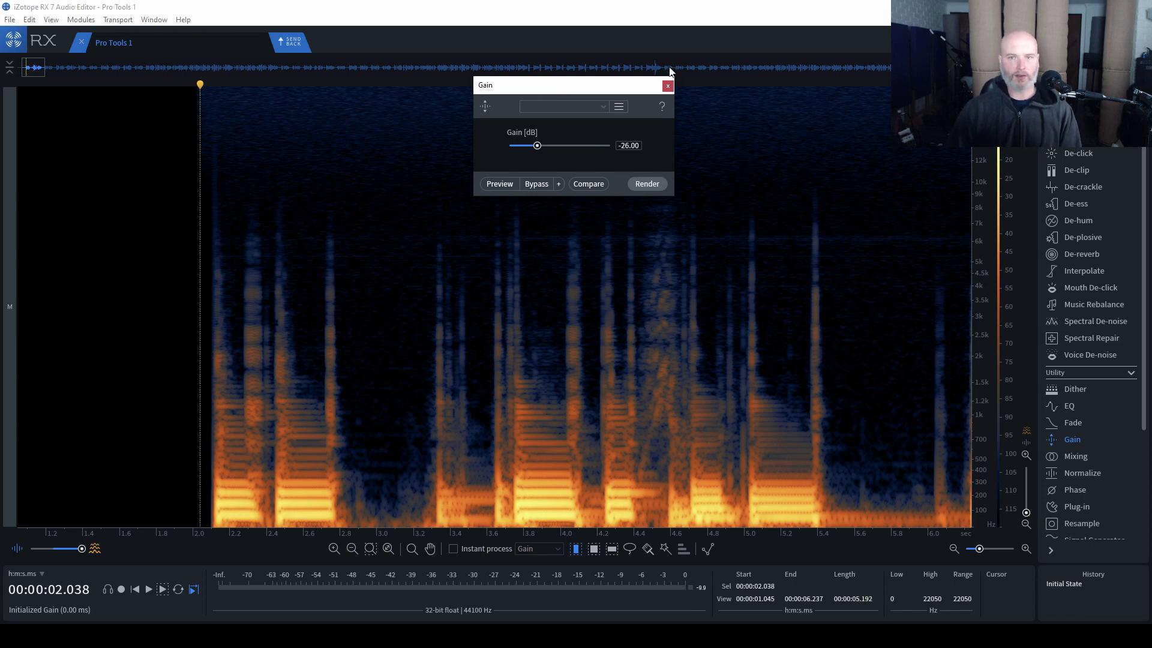
left_click(668, 87)
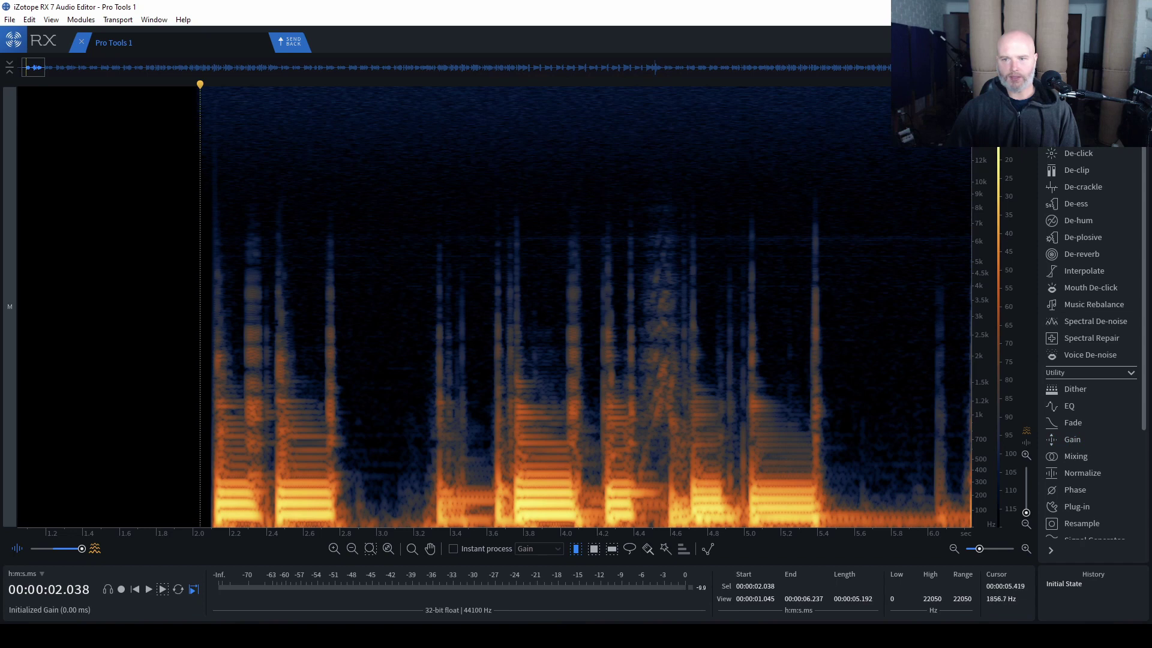
Step: Select the gap between notes from 5.445 s to 6.029 s, render a Gain of 22 dB on it, and play it
left_click_drag(825, 363, 893, 363)
left_click_drag(893, 363, 933, 363)
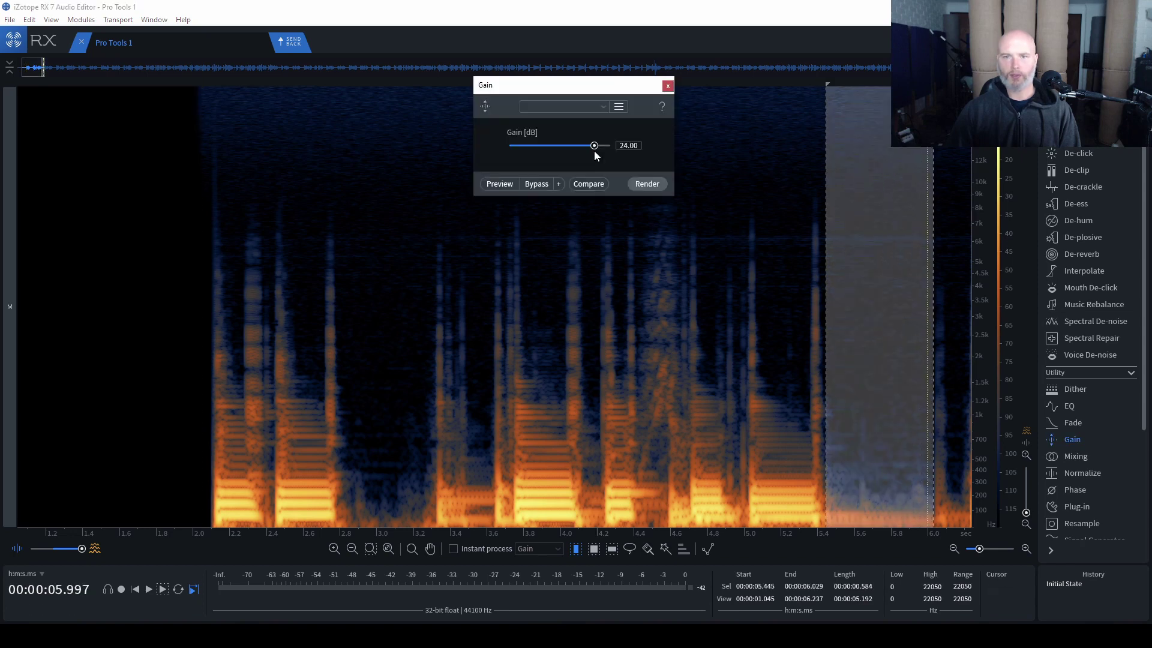
left_click(646, 183)
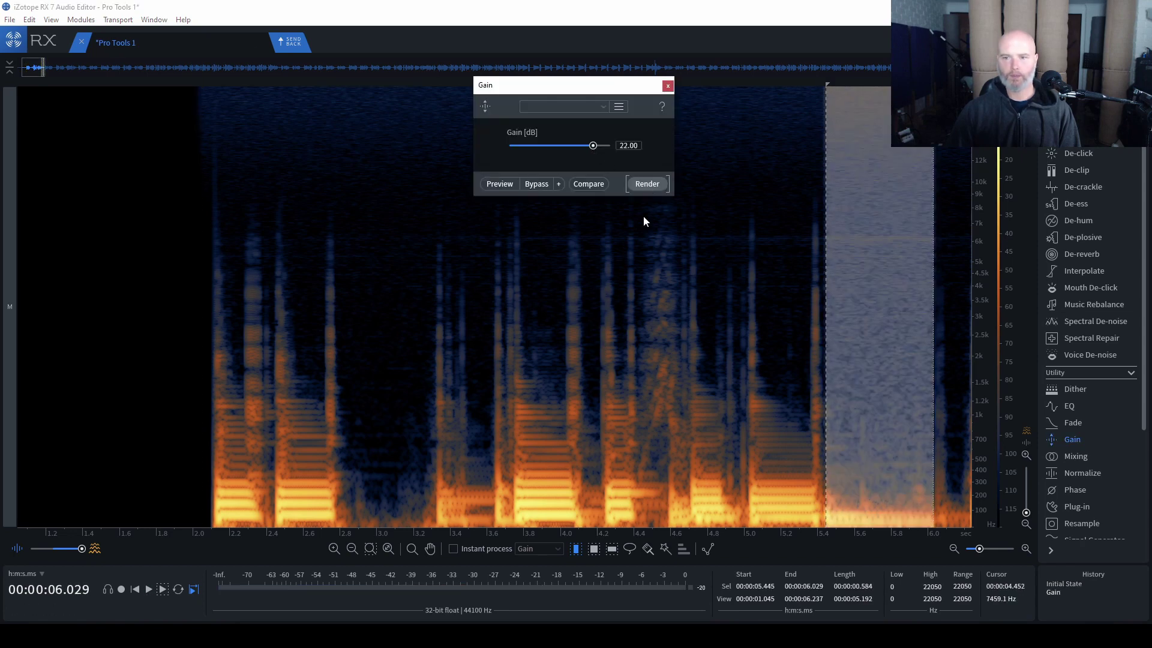
key("space")
key("space")
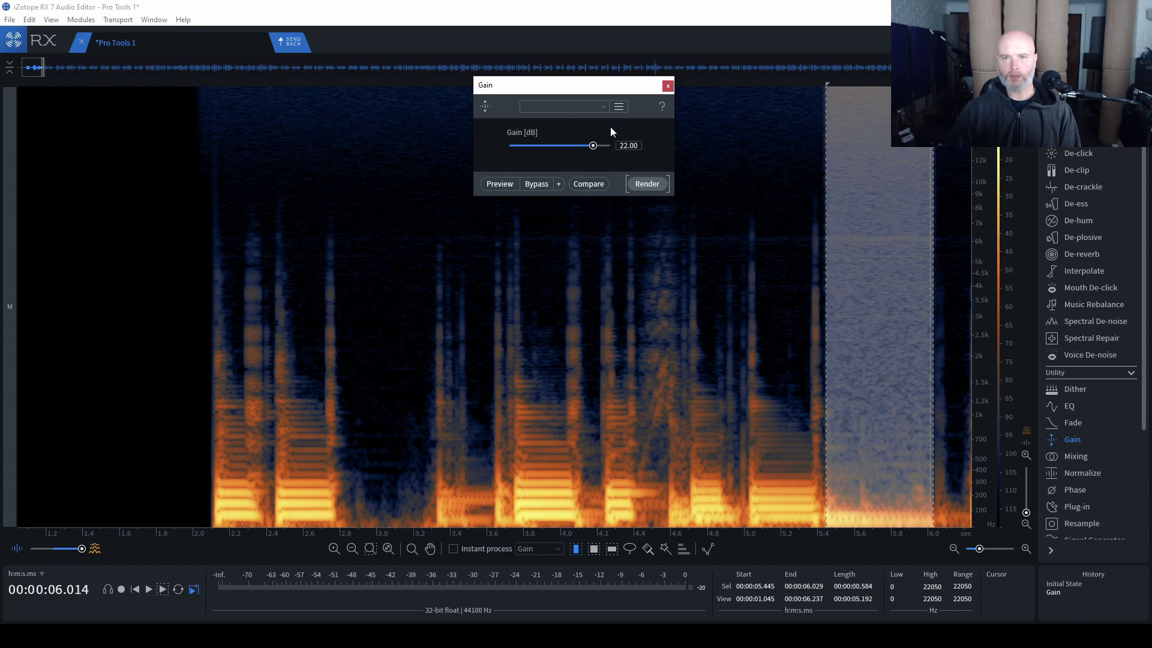
Step: Undo the 22 dB Gain render and set the Gain module to -28 dB
key("ctrl+z")
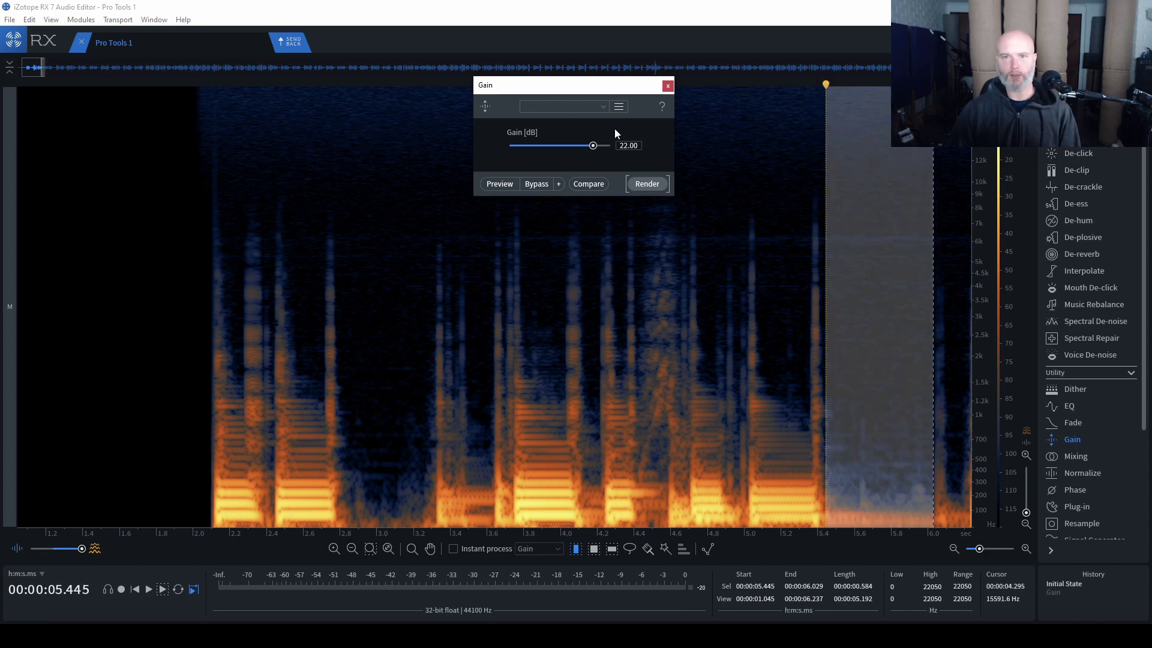
left_click_drag(593, 145, 536, 152)
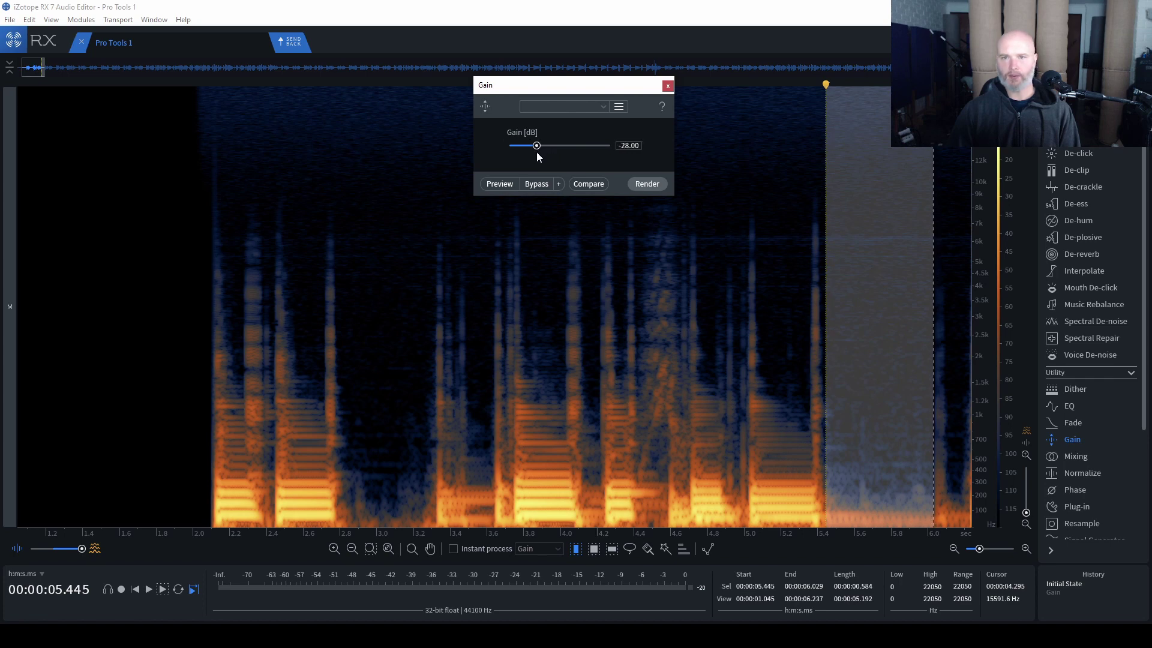
left_click(668, 87)
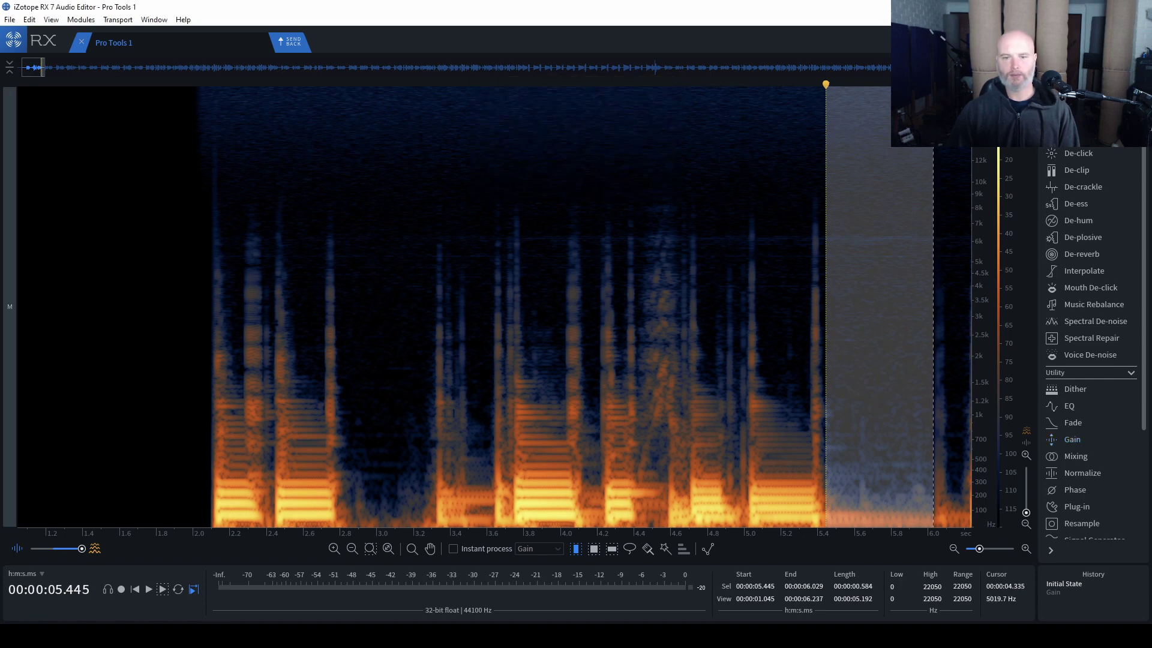
Step: Enable instant processing with Gain and apply it to the gap between notes from about 5.42 s to 6.03 s
left_click(452, 548)
left_click(818, 380)
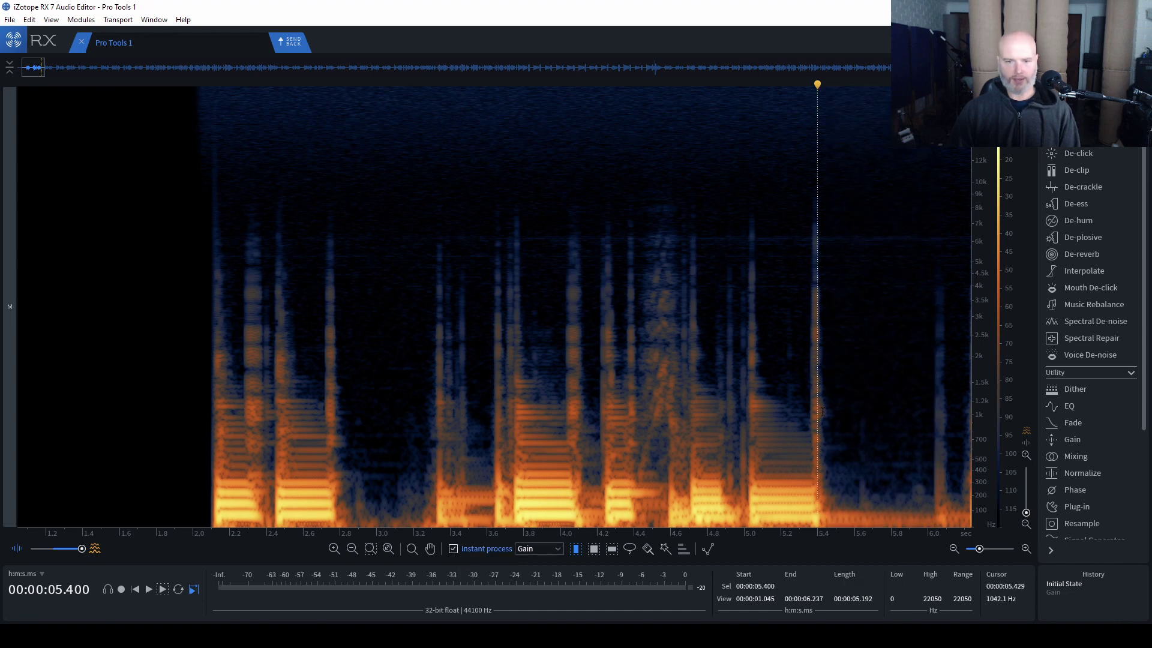
left_click(552, 548)
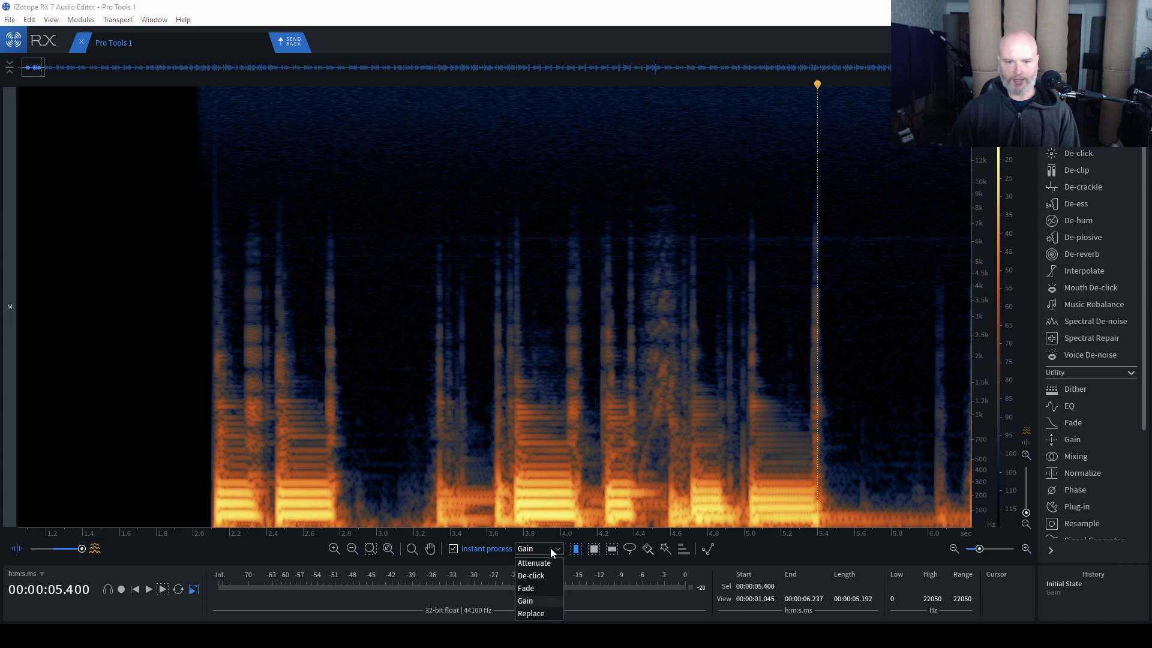
left_click(524, 600)
left_click_drag(820, 384, 933, 384)
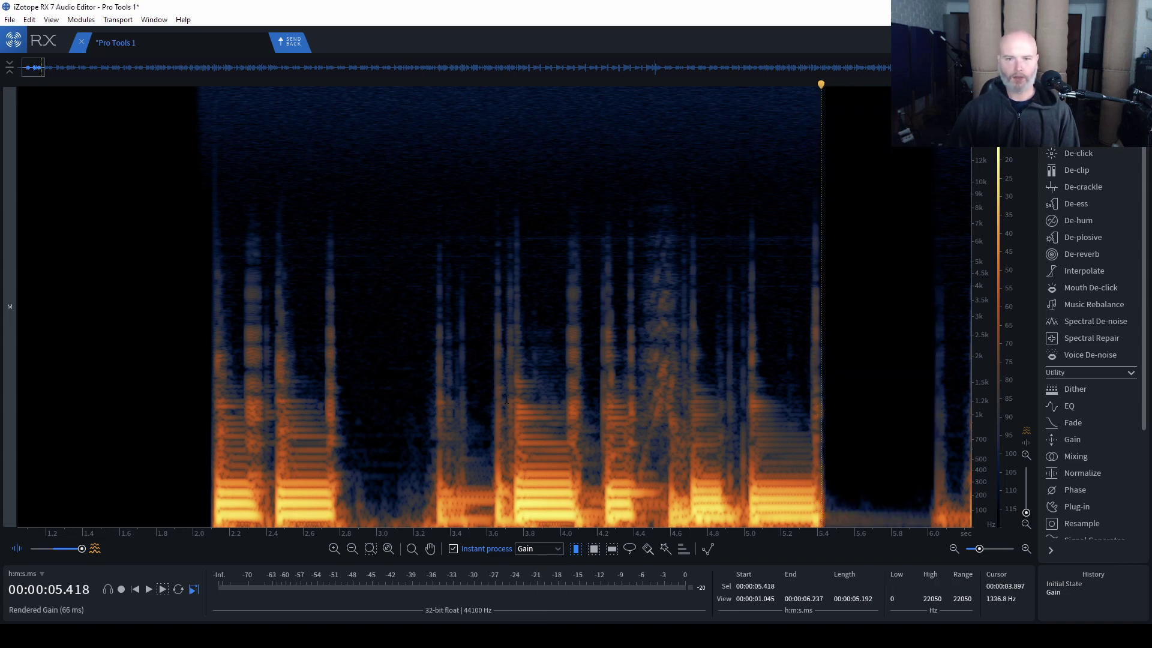
Step: Apply instant Gain to the noisy gaps between about 2.8 s and 3.6 s, and play the recording from 1.876 s
left_click_drag(337, 454, 492, 487)
left_click(393, 453)
key("space")
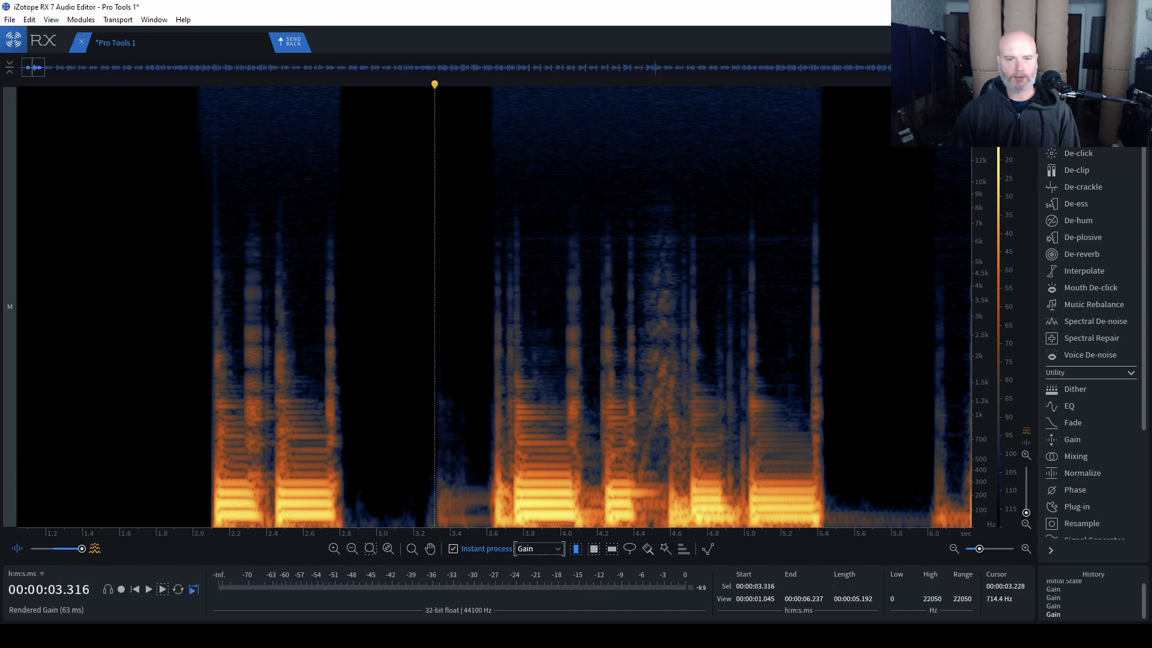
left_click(170, 441)
key("space")
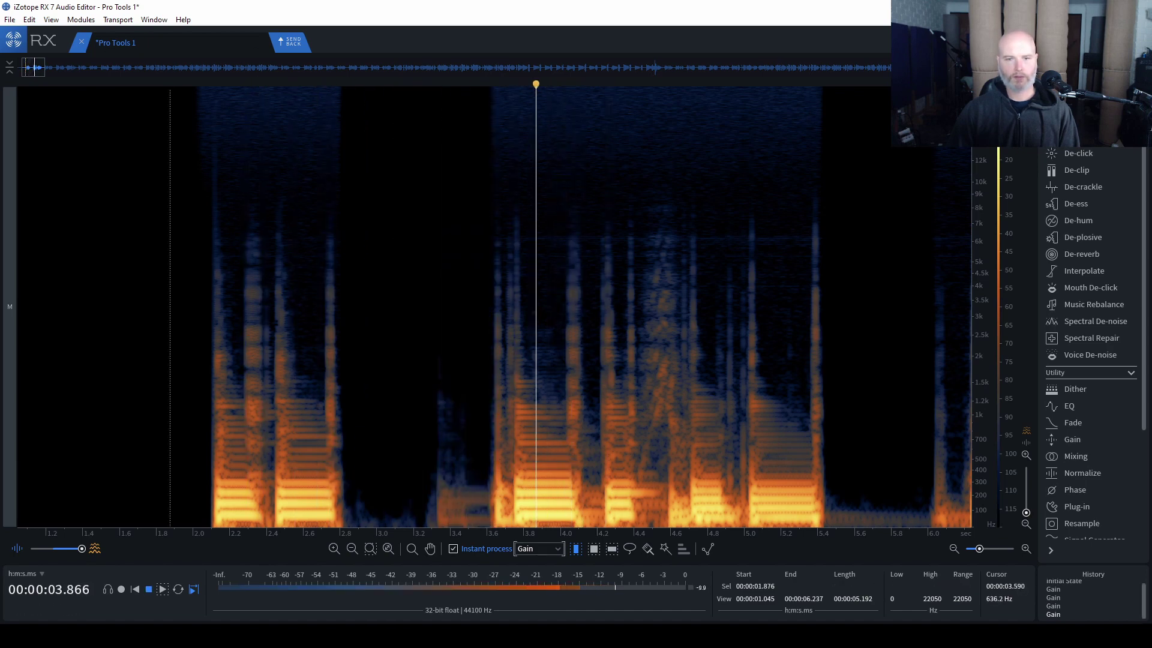
key("space")
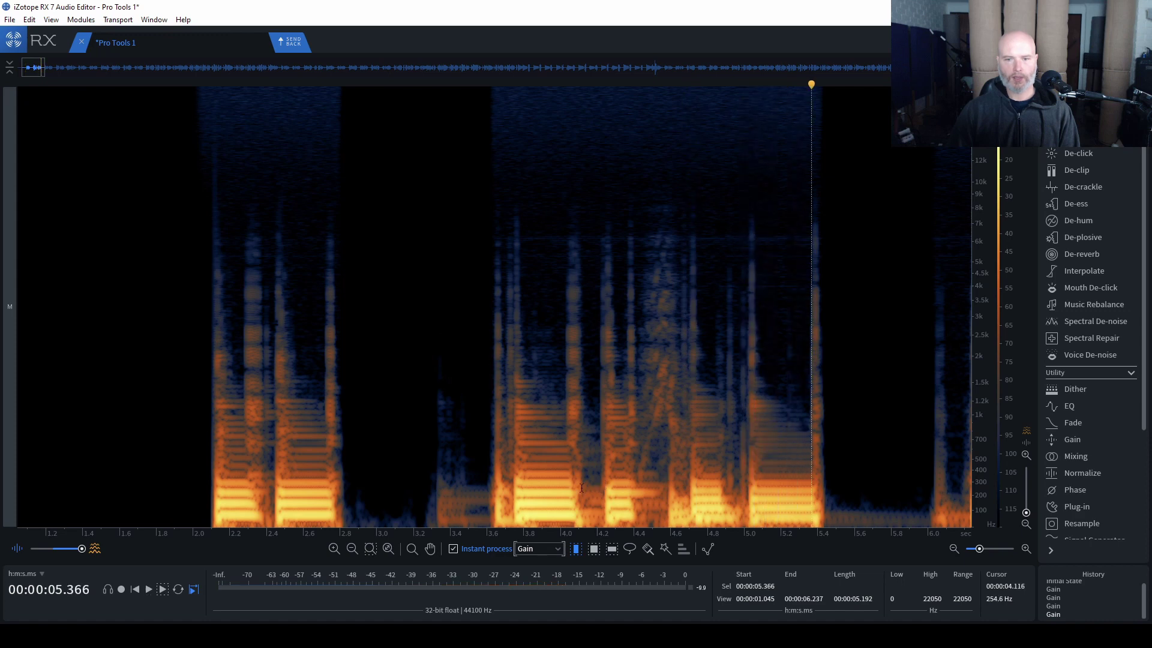
Step: Apply instant Gain to the noises between notes from about 4.1 s to 4.6 s, and play the bass from 1.762 s
left_click_drag(581, 488, 665, 498)
key("space")
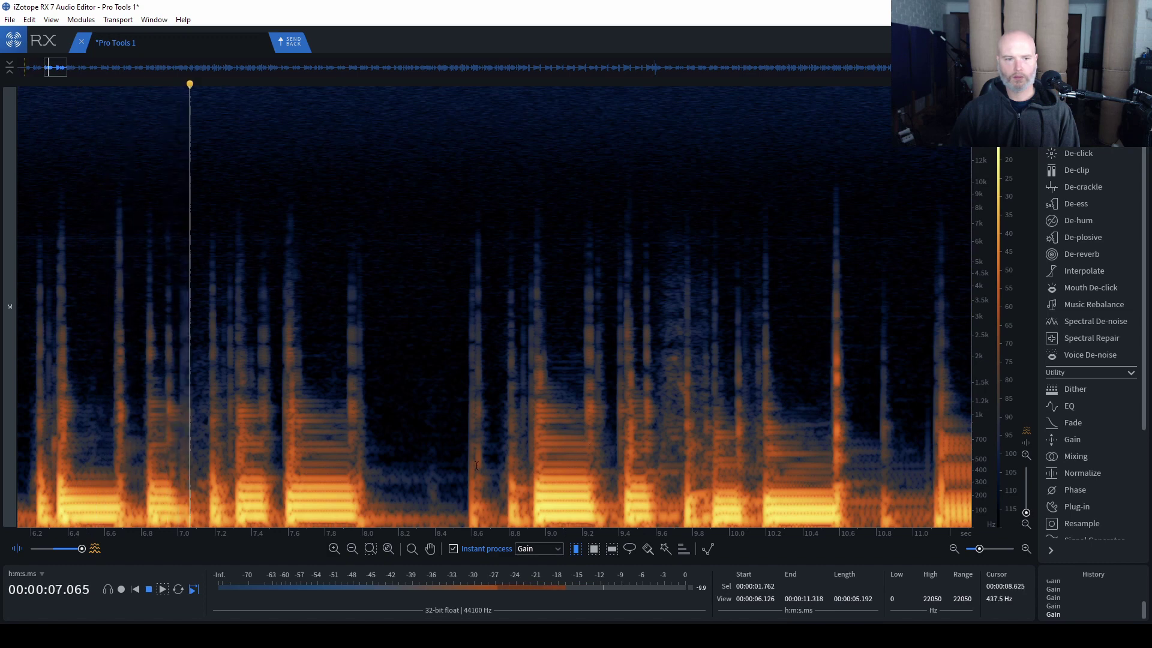
key("space")
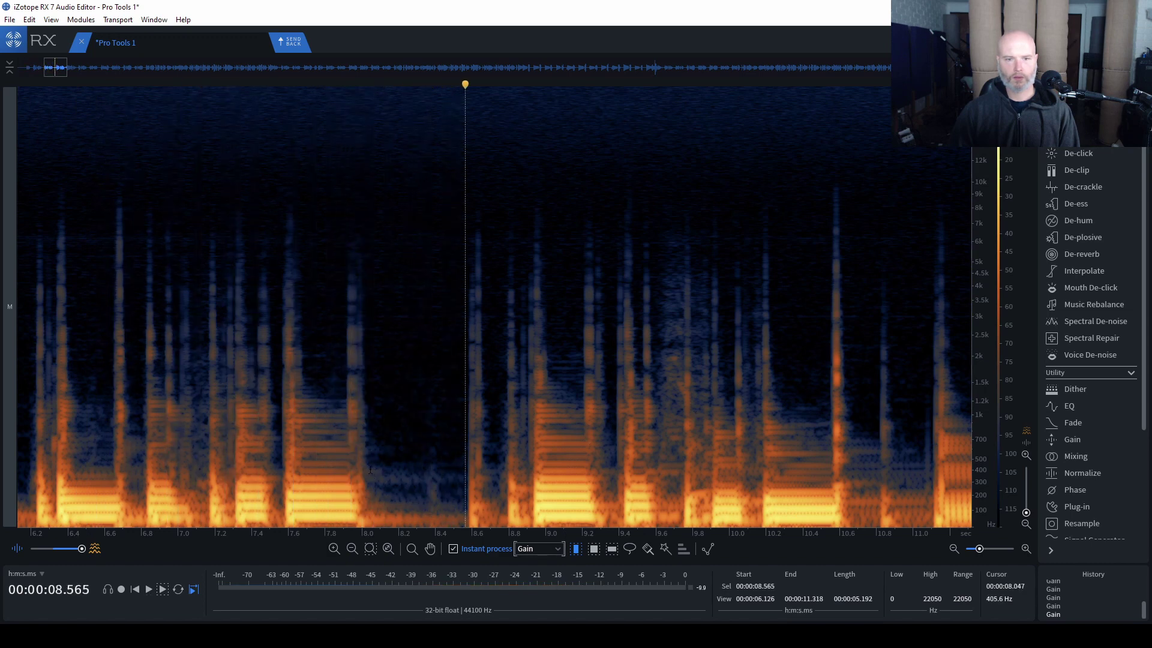
Step: Apply instant Gain to the gap from 8.000 s to about 8.55 s and the gaps between notes from about 6.0 s to 7.6 s
left_click_drag(360, 470, 461, 470)
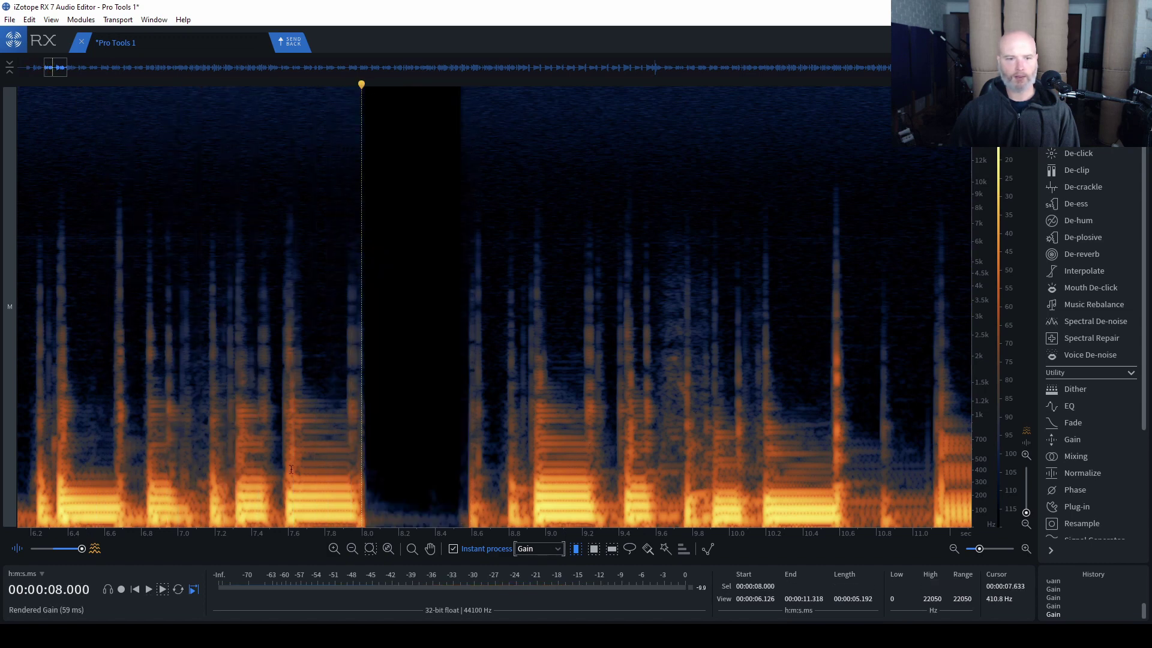
left_click_drag(283, 483, 127, 486)
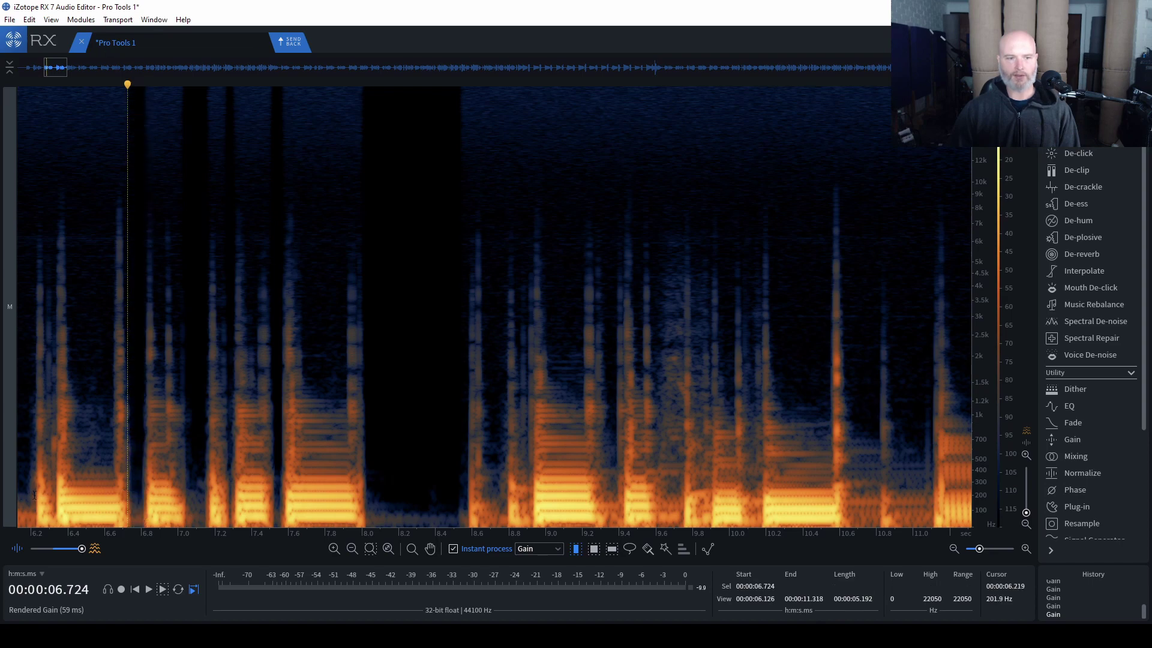
left_click_drag(35, 496, 216, 437)
Step: Play the edited bass from 5.220 s and again from 7.132 s to check the note transitions
left_click(68, 431)
key("space")
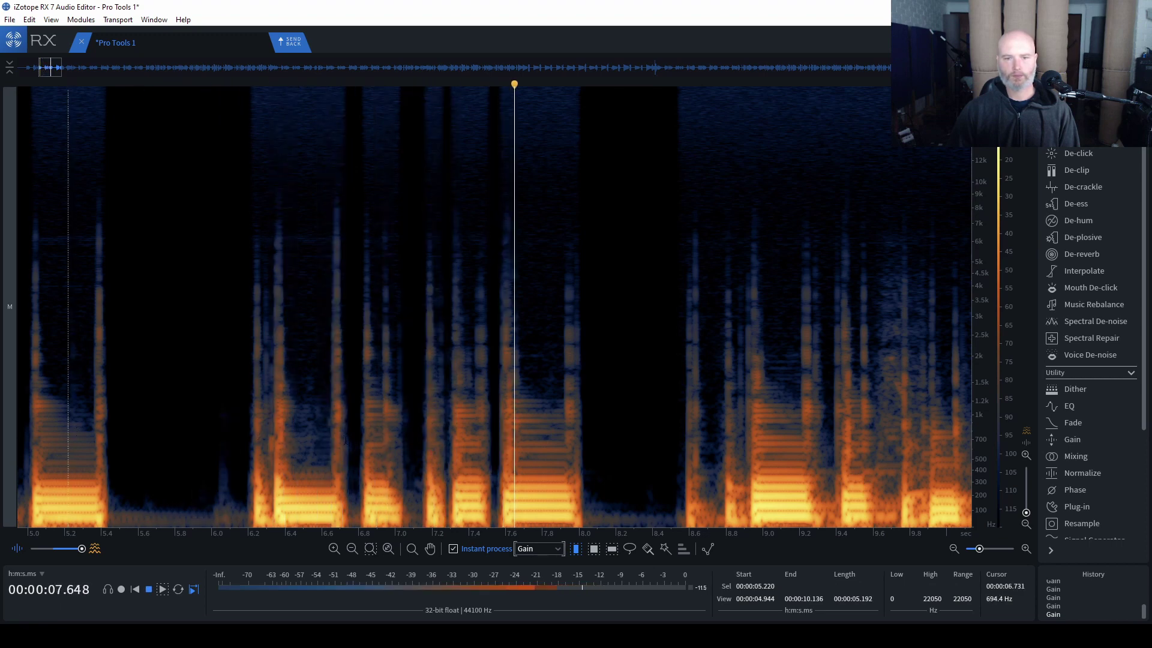
key("space")
left_click(419, 438)
key("space")
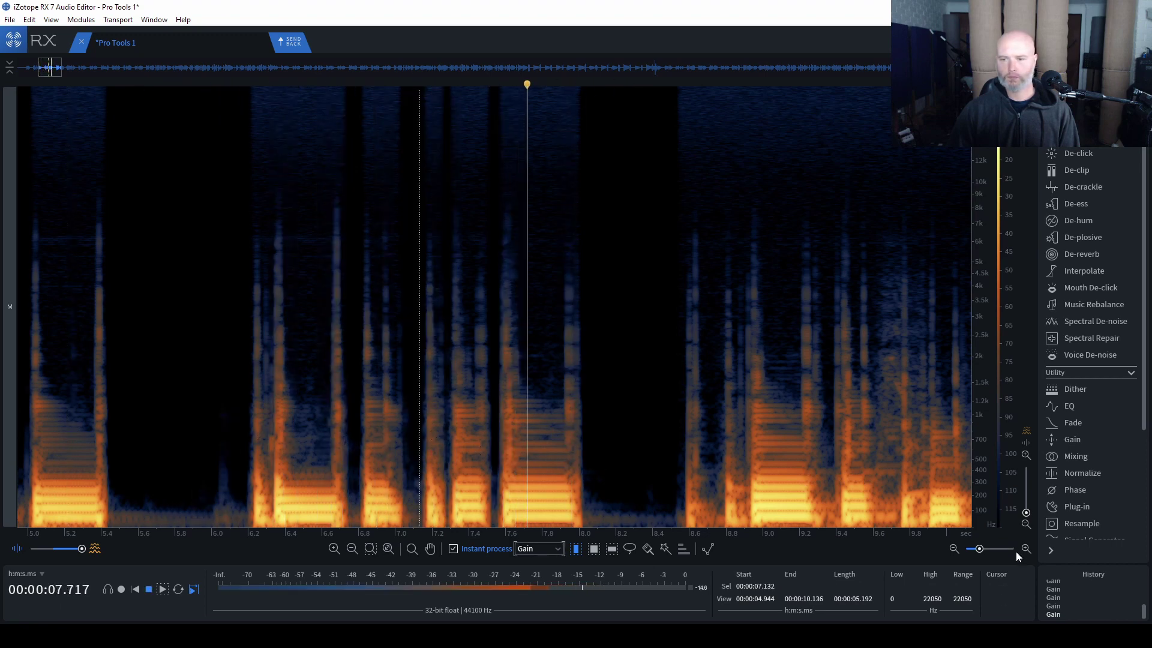
key("space")
Step: Step back through the edit history to undo the Gain edits on the gaps between about 6.0 s and 7.3 s
left_click(1067, 610)
left_click(1060, 590)
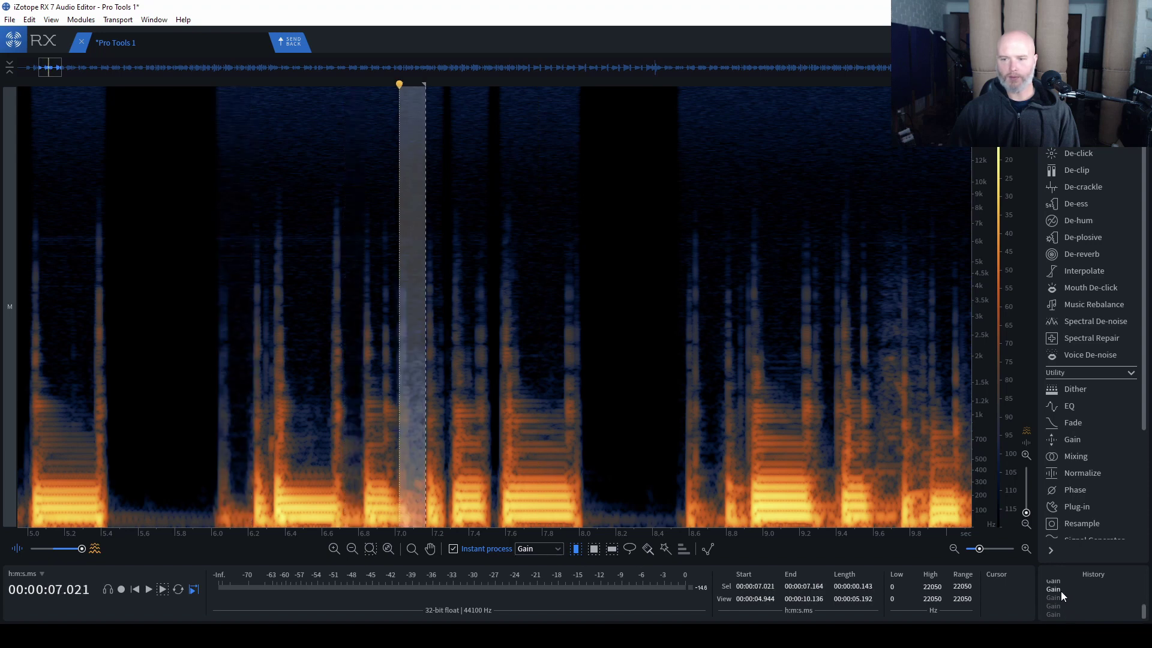
left_click(1060, 583)
Step: Play the bass from 5.945 s and apply instant Gain to narrow gaps near 6.75 s, 7.1 s and 7.3 s
left_click(202, 420)
key("space")
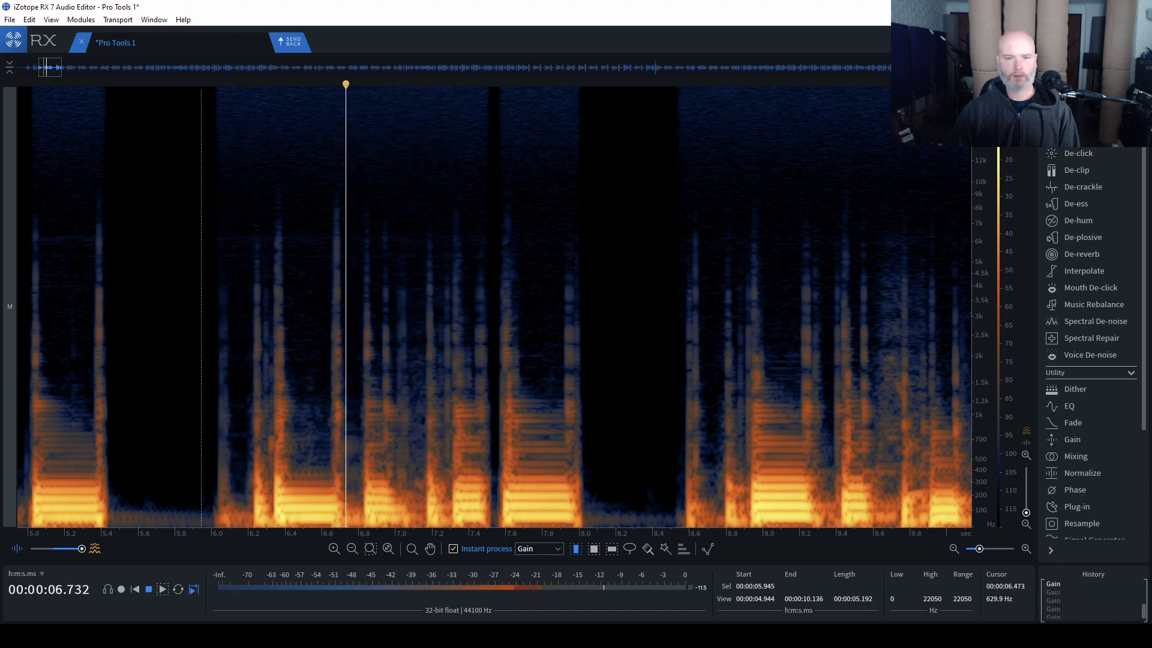
key("space")
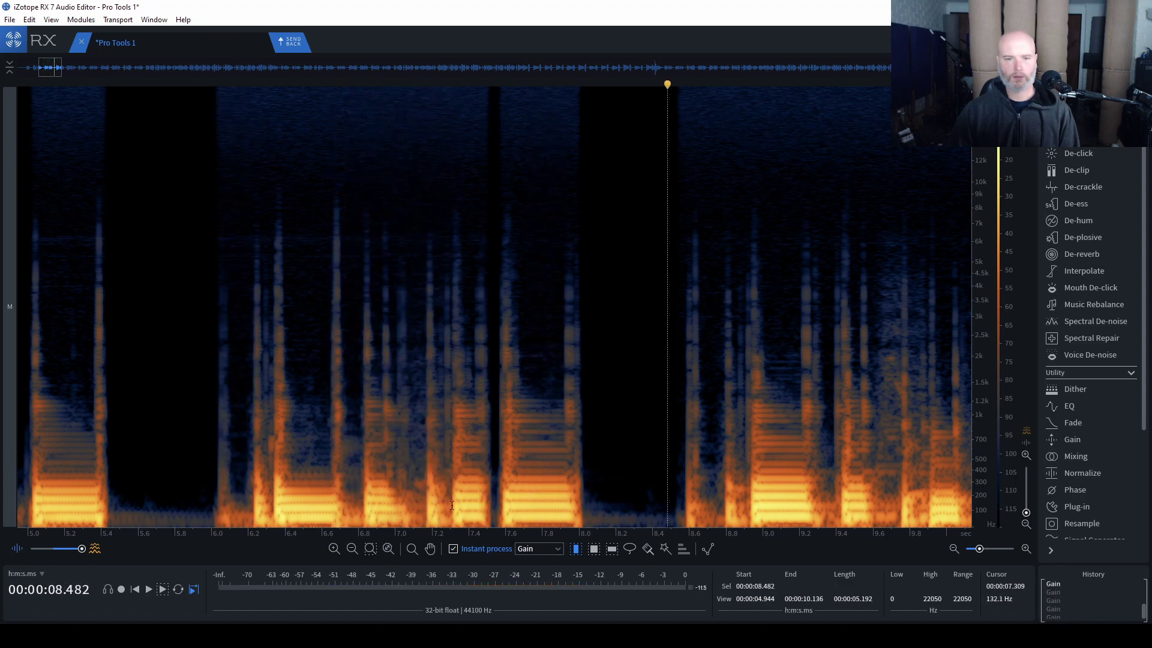
left_click(363, 494)
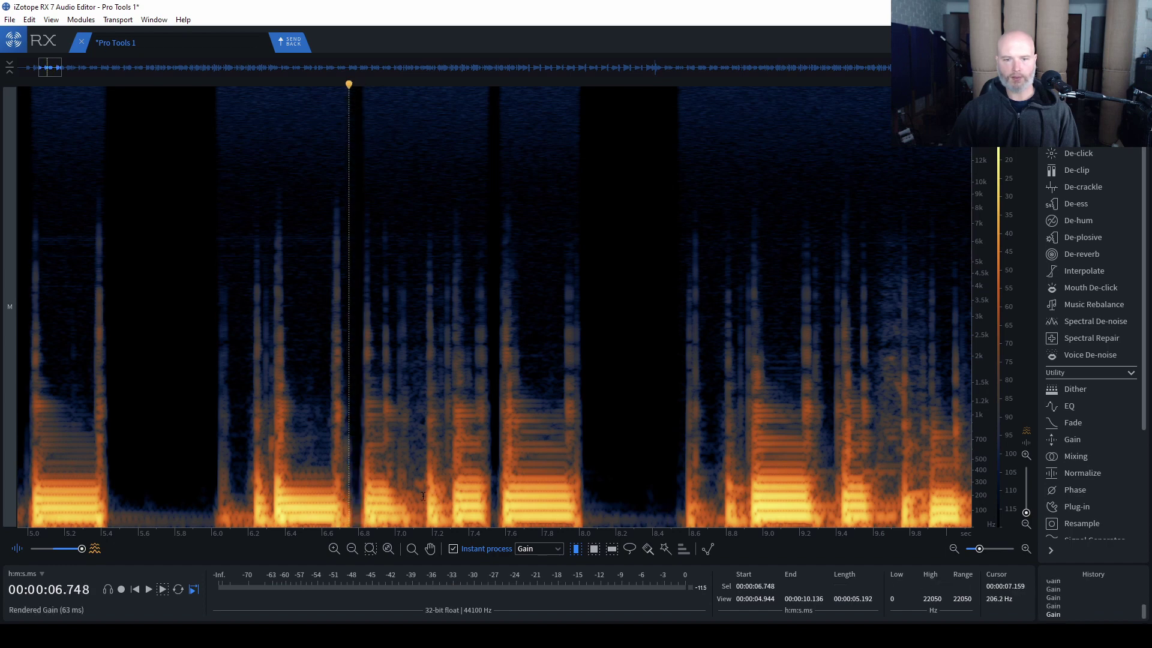
left_click_drag(442, 498, 459, 498)
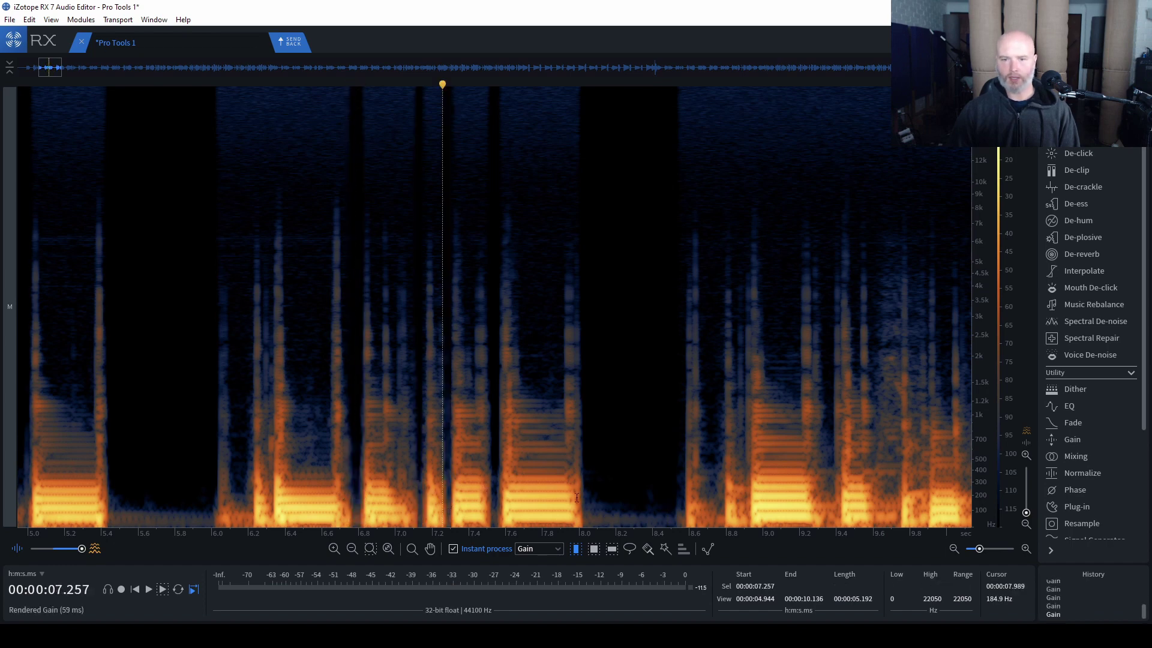
Step: Play the bass recording from 8.374 s, 8.562 s and 10.068 s, listening for noises between notes
left_click(647, 473)
key("space")
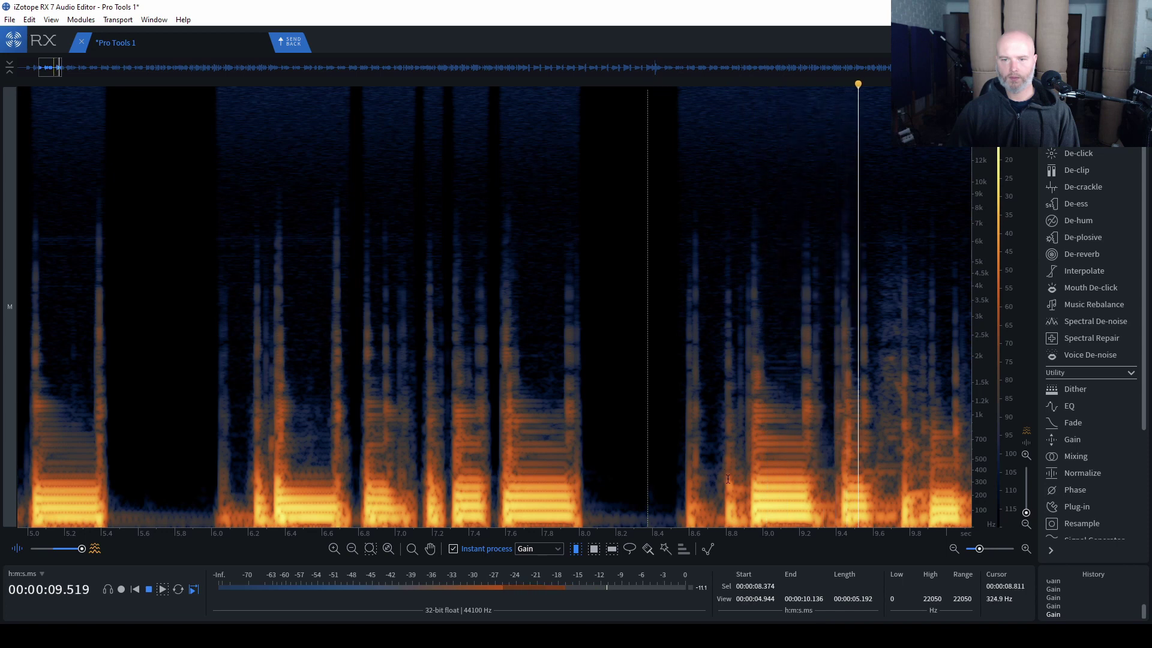
key("space")
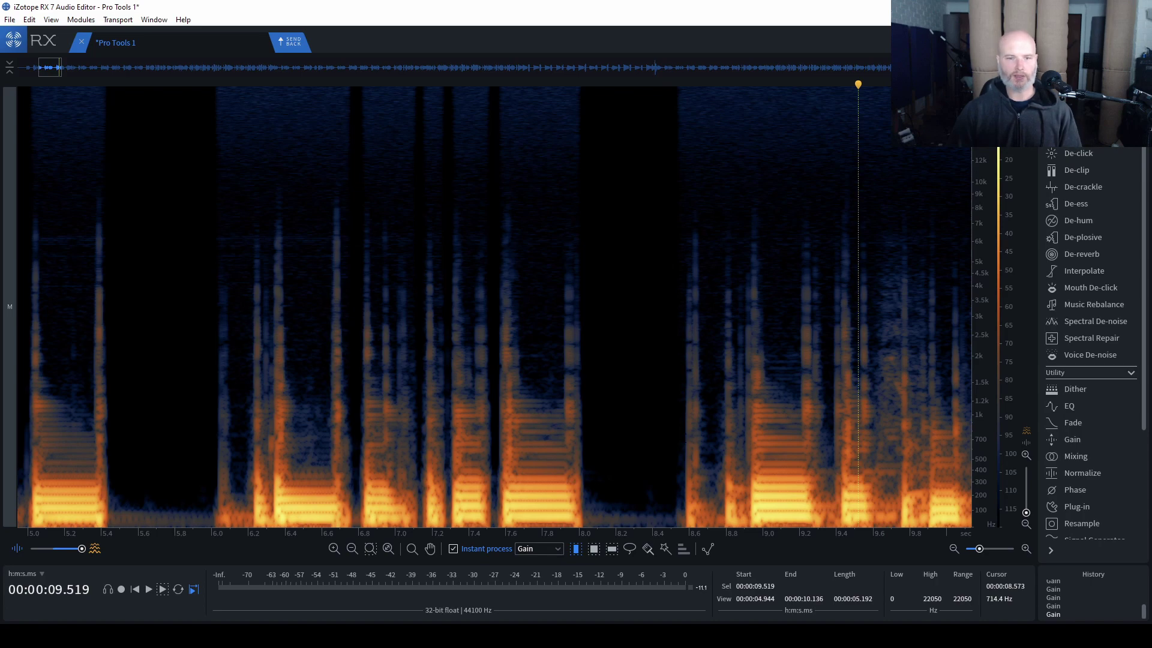
left_click(682, 440)
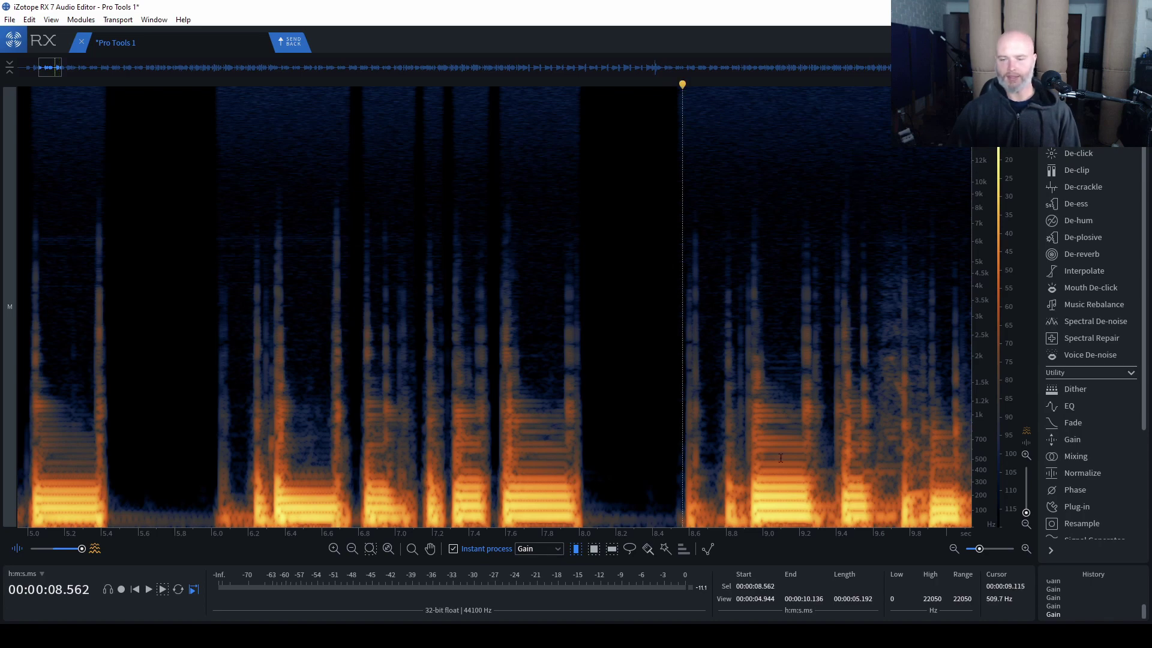
key("space")
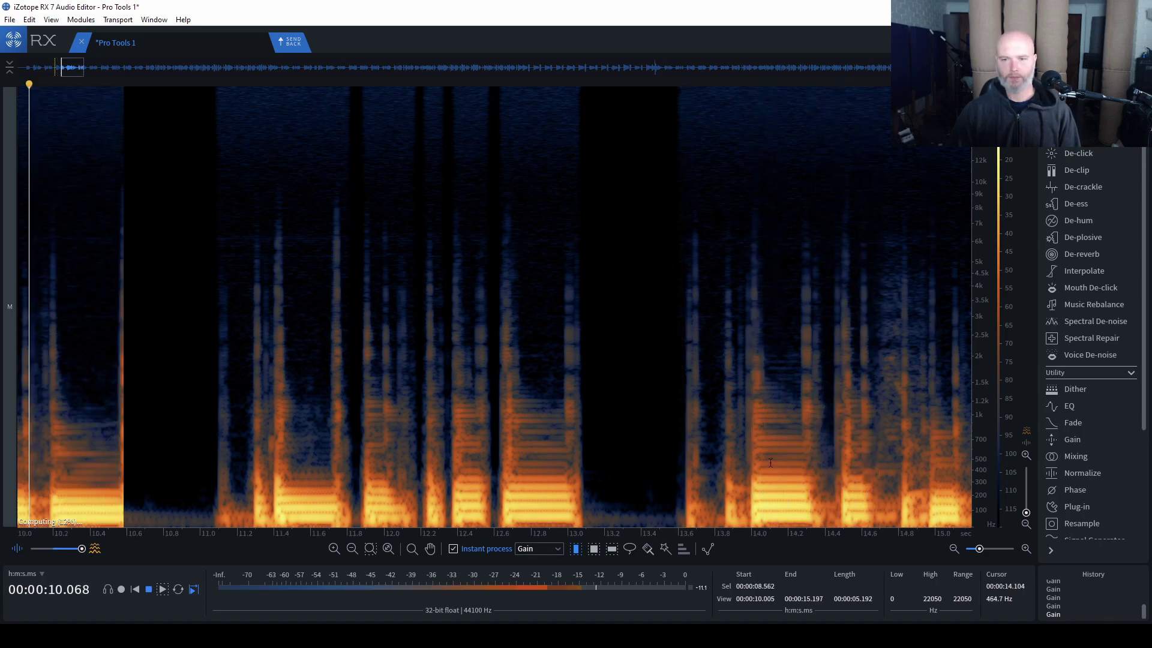
key("space")
key("space")
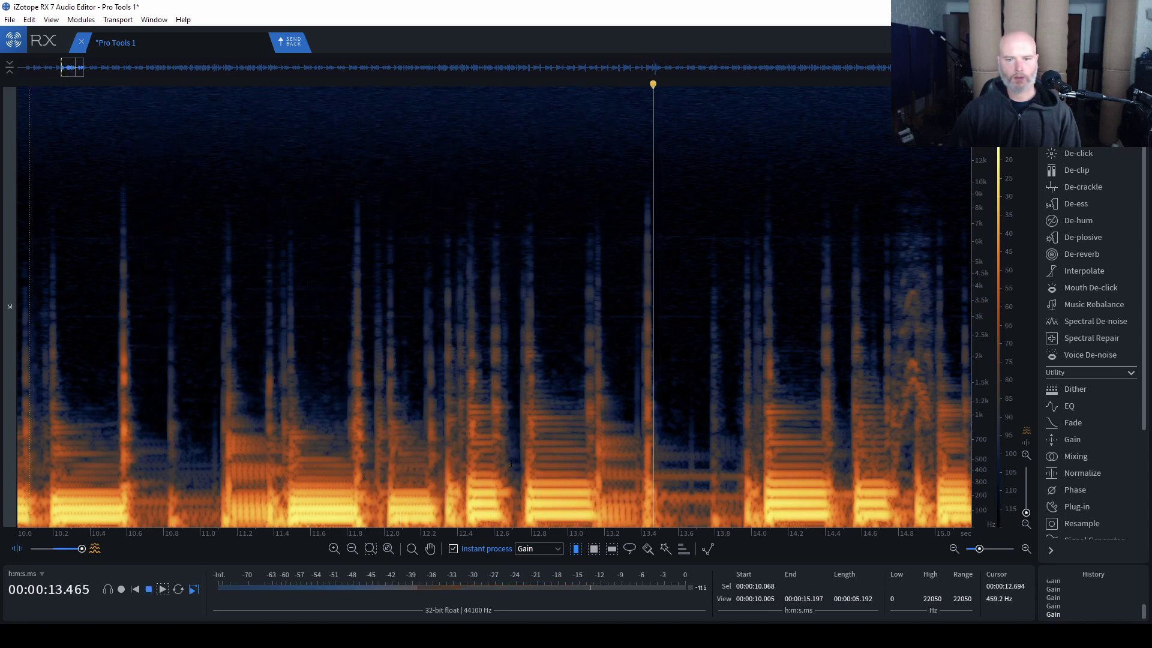
key("space")
Step: Apply instant Gain to the gaps between notes at about 13.2 s to 13.9 s, 10.6 s to 11.1 s and near 10.1 s
left_click_drag(627, 476, 740, 484)
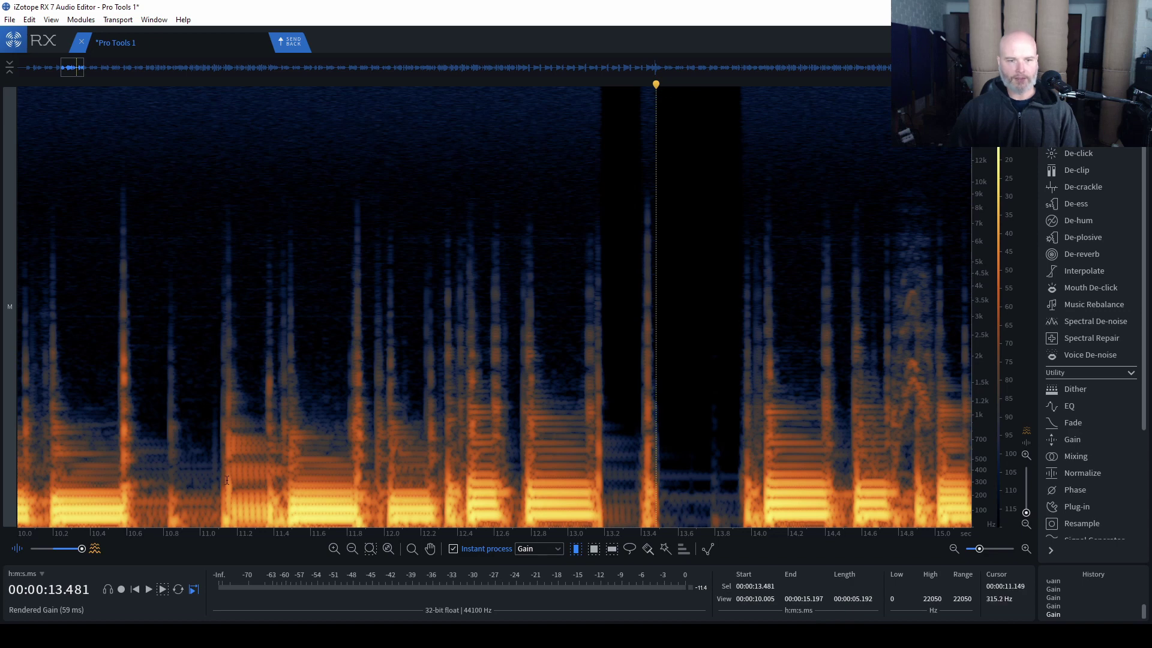
left_click_drag(218, 482, 132, 483)
left_click_drag(50, 483, 33, 484)
left_click(121, 464)
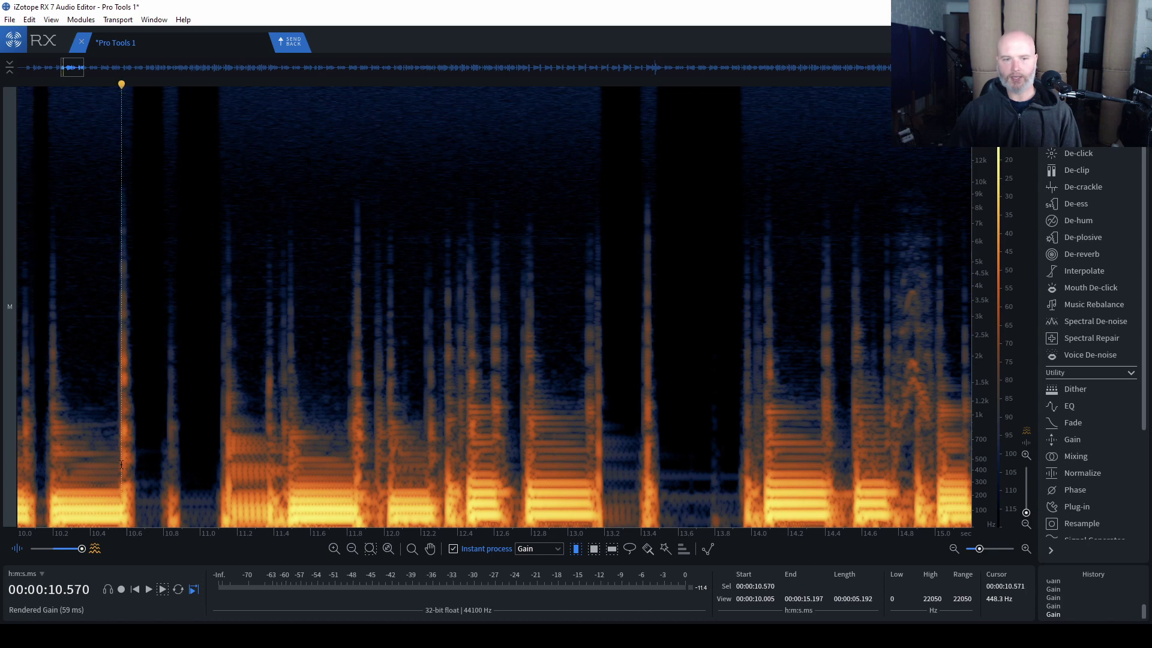
Step: Play the cleaned bass passage from 10.018 s to about 13 s
left_click(21, 449)
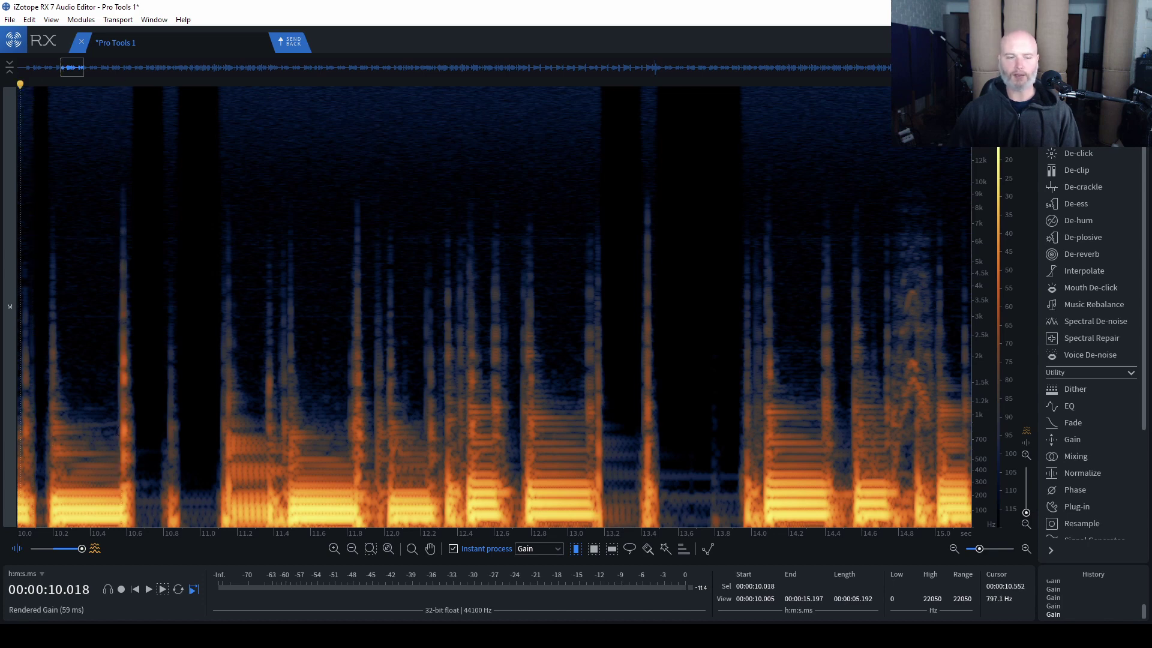
key("space")
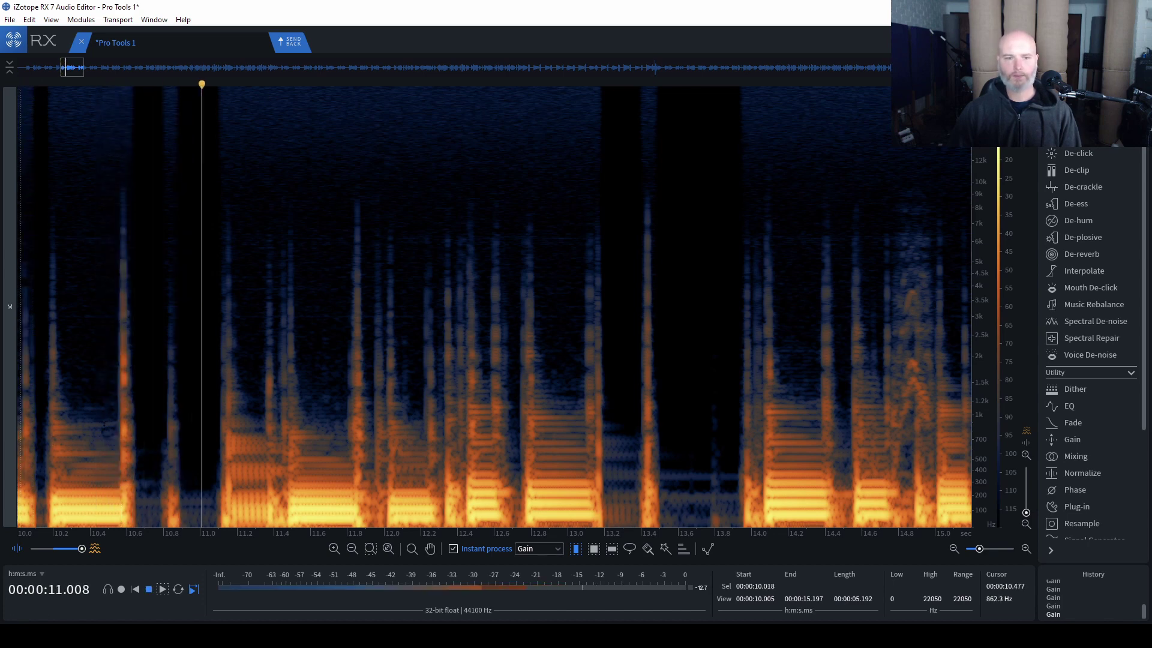
key("space")
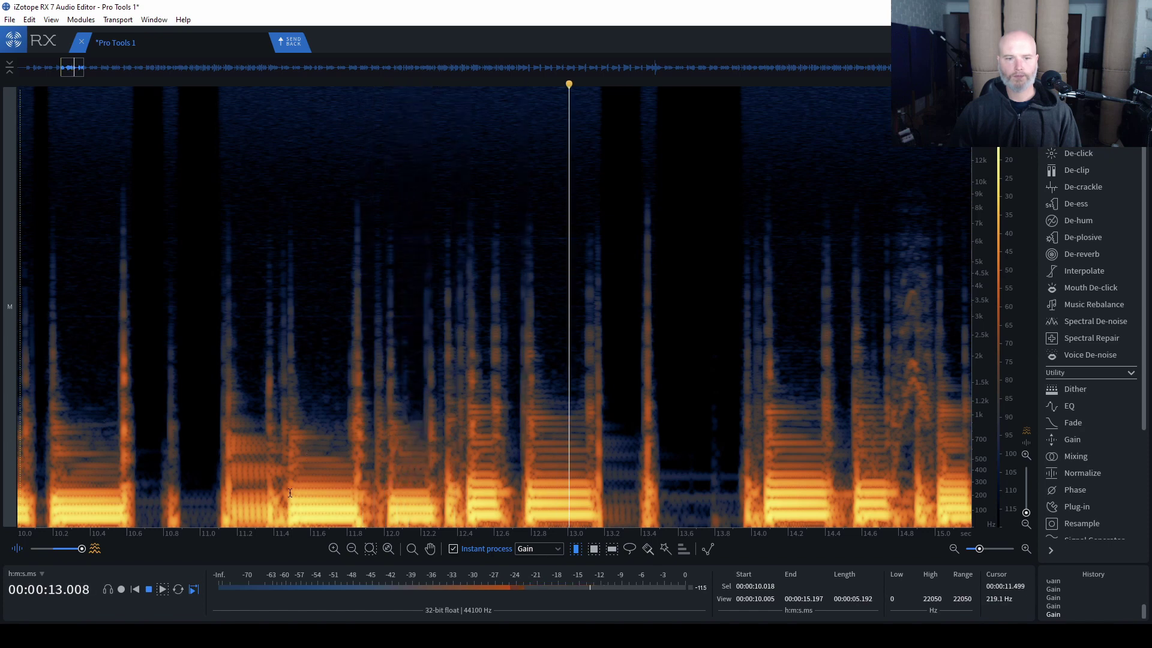
Step: Apply instant Gain to the short gaps between notes near 11.4 s, 11.9 s, 12.7 s, 14.0 s, 14.4 s and 14.8 s
left_click(279, 491)
left_click_drag(363, 491, 526, 486)
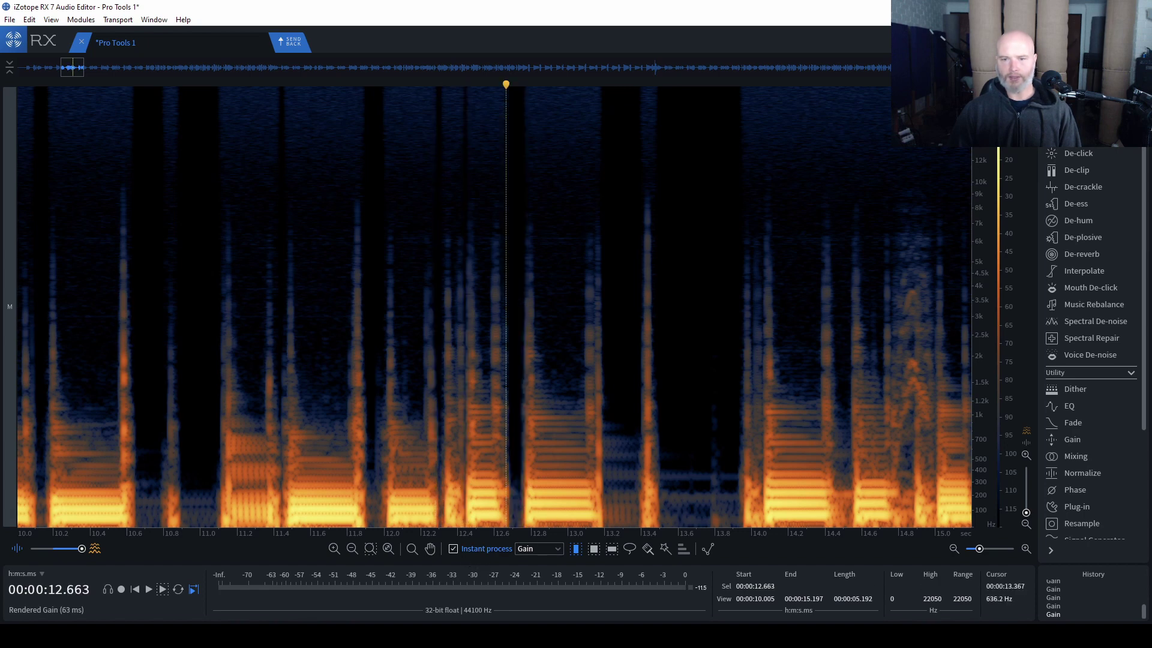
left_click(730, 452)
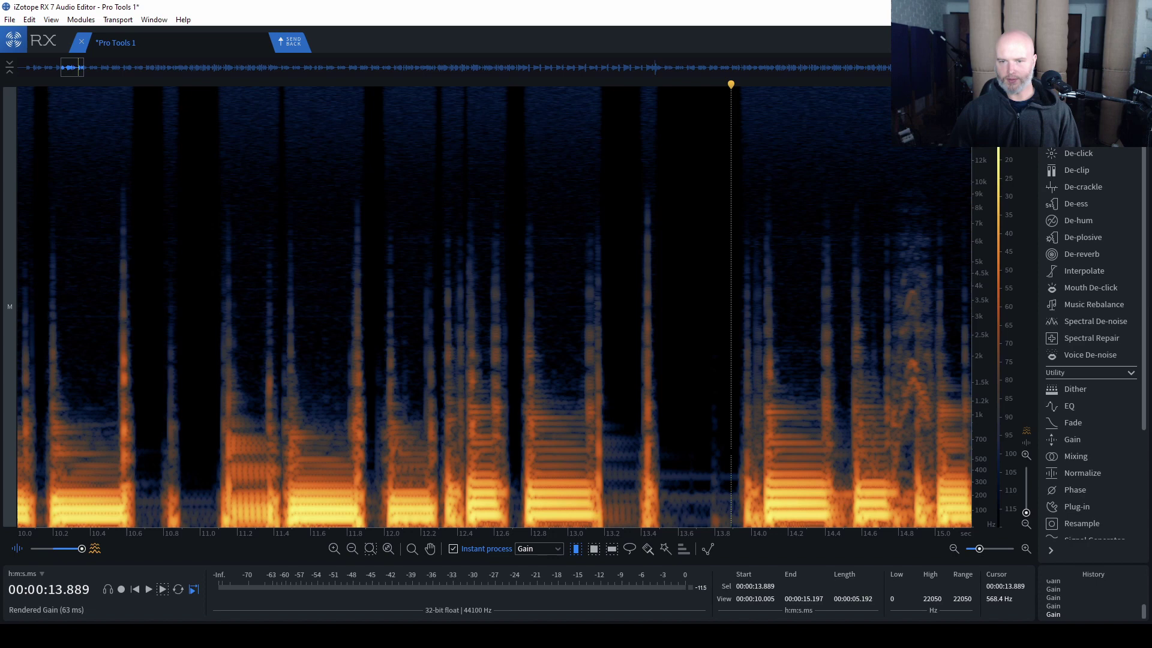
left_click(756, 474)
left_click(832, 475)
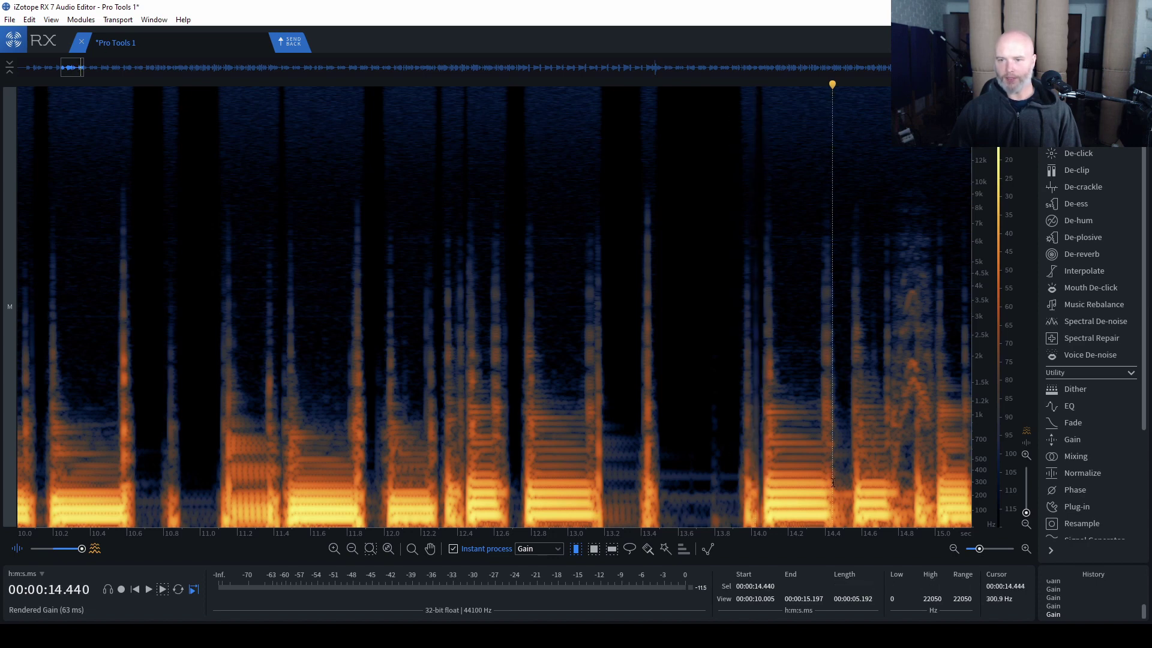
left_click(898, 504)
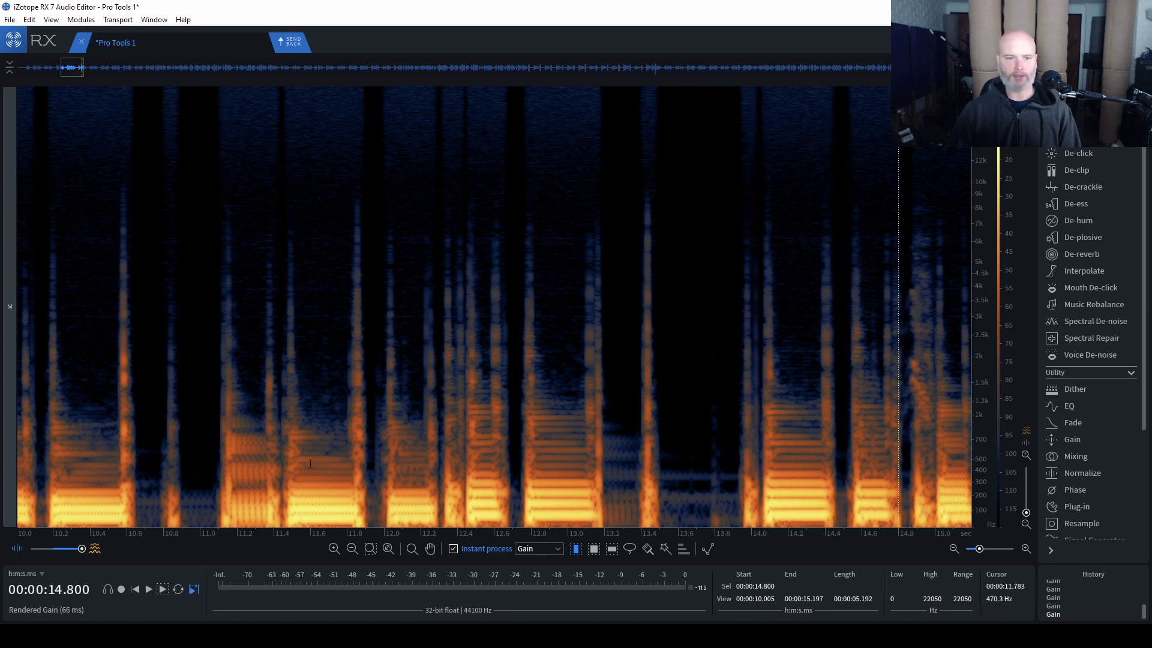
Step: Play the edited bass from 10.400 s to check the attenuated gaps
left_click(123, 455)
left_click(90, 456)
key("space")
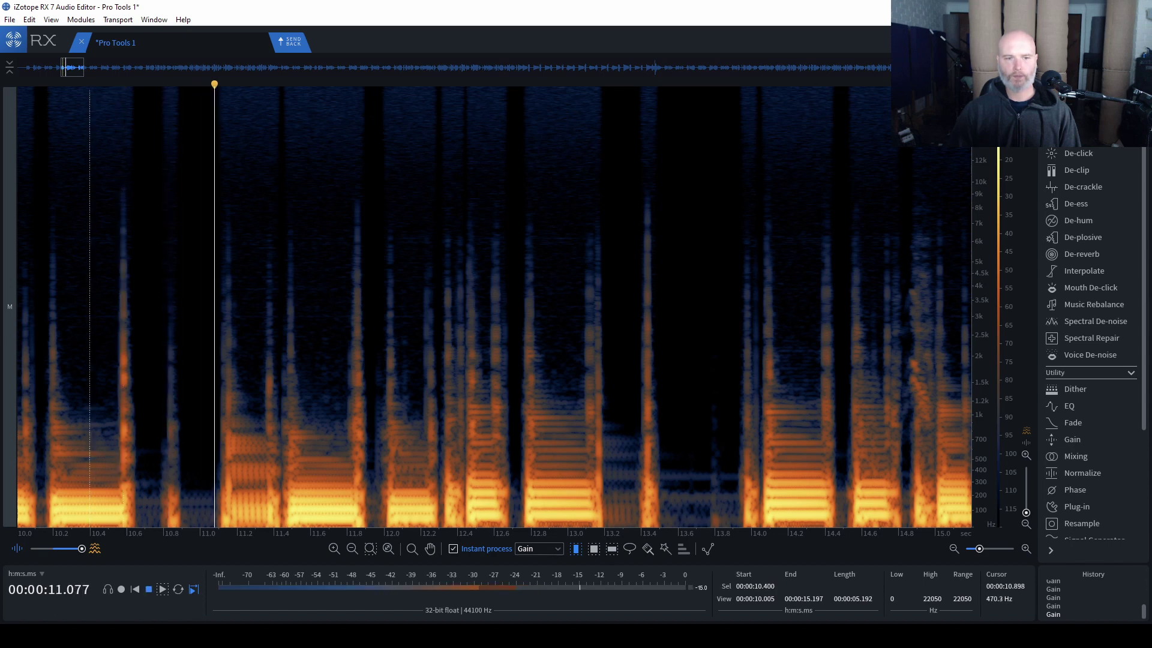
Step: Play the bass from 10.938 s and apply instant Gain to the section at about 11.1 s to 11.4 s
left_click(189, 456)
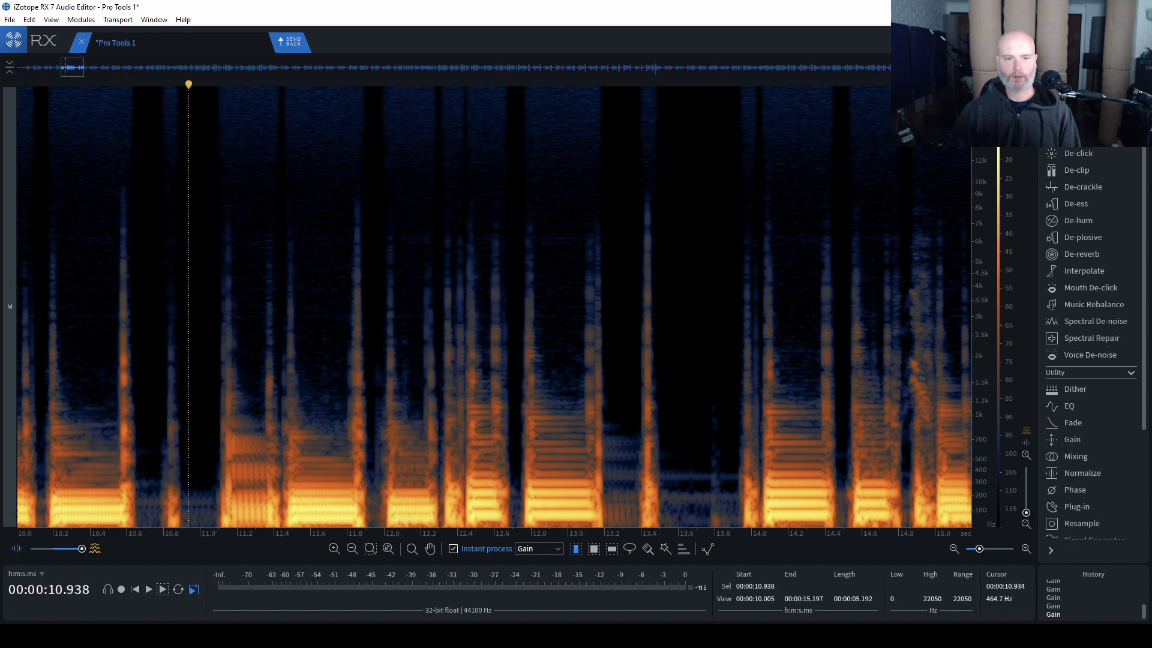
key("space")
Step: Play the edited bass from 10.141 s and again from 11.243 s to check the attenuated section
key("space")
left_click_drag(216, 455, 281, 455)
left_click(42, 427)
key("space")
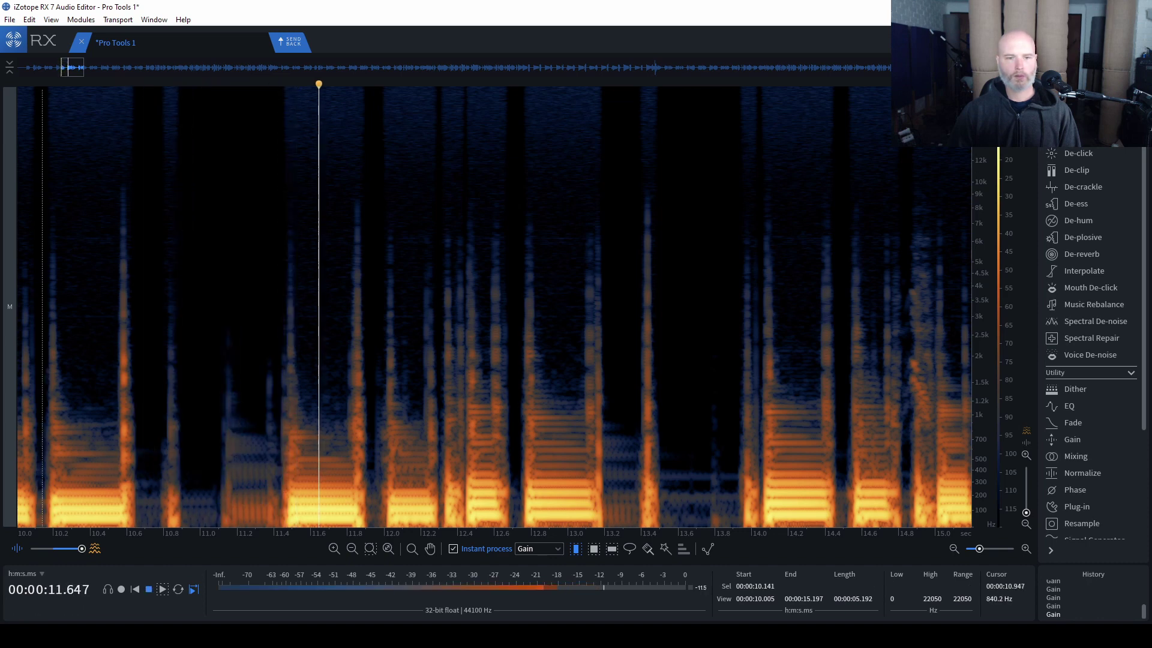
key("space")
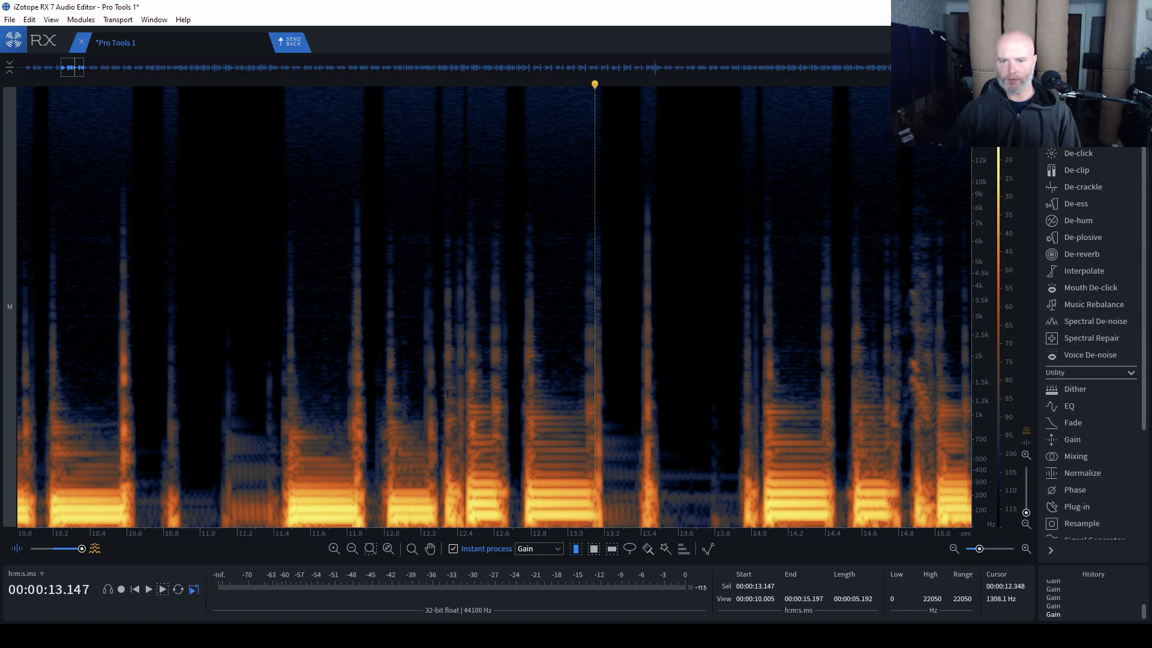
left_click(245, 389)
key("space")
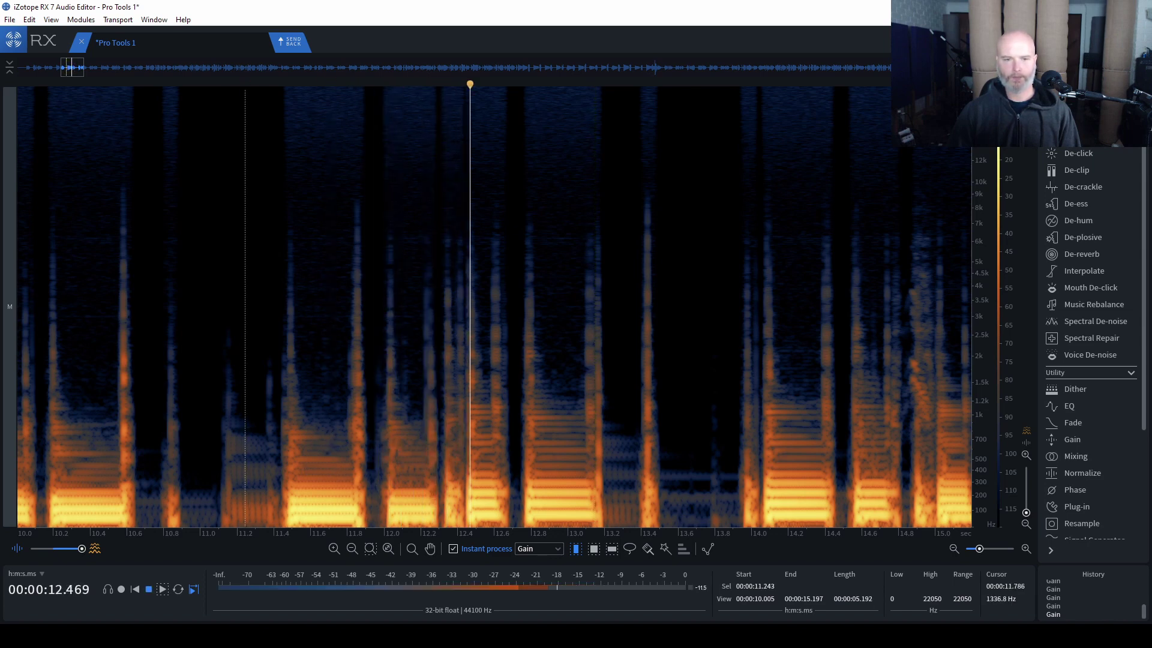
key("space")
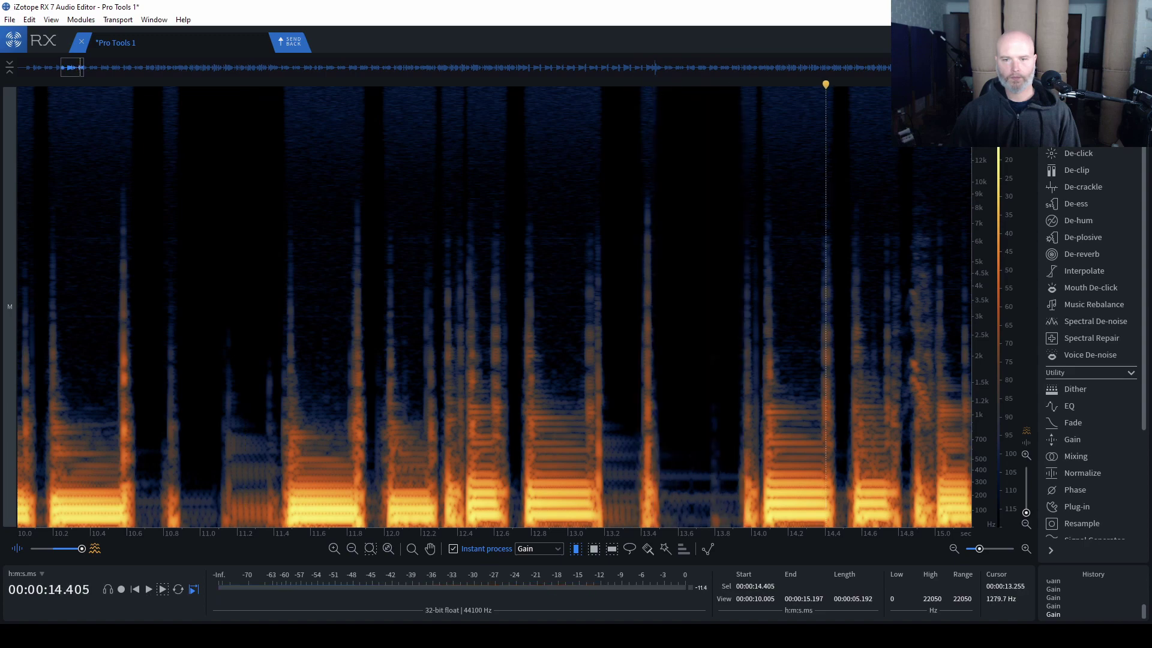
Step: Apply instant Gain to the gap at about 15.8 s to 16.3 s and play the passage from 14.900 s
left_click_drag(632, 397, 704, 397)
scroll(443, 397, "up", 1)
left_click(404, 397)
key("space")
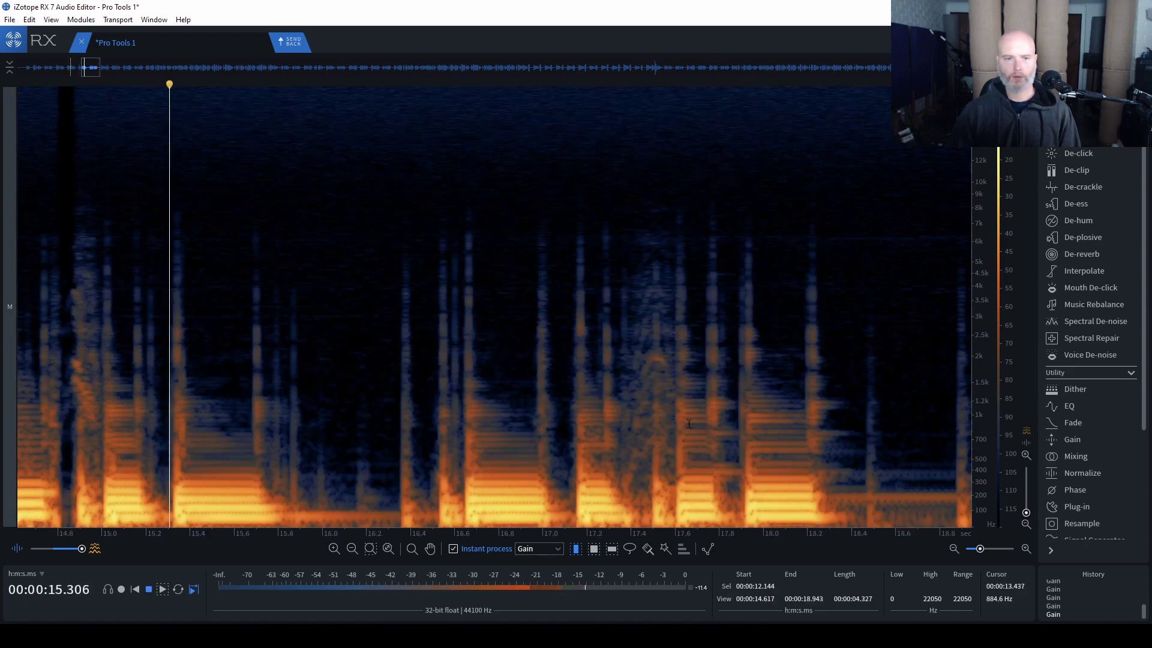
key("space")
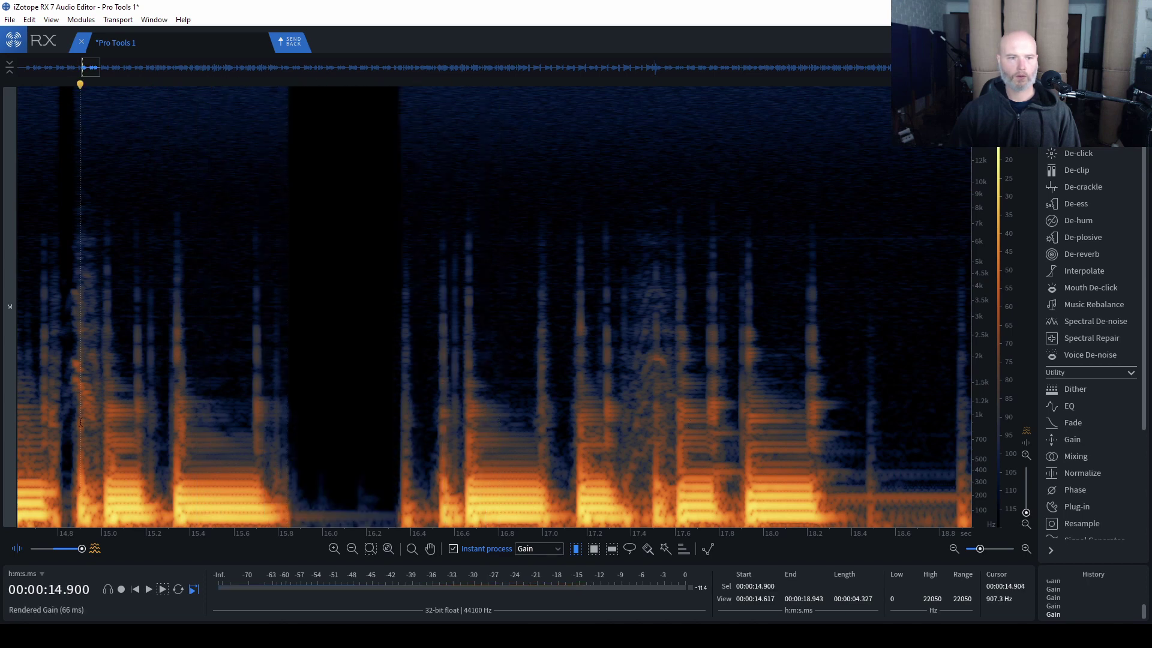
key("space")
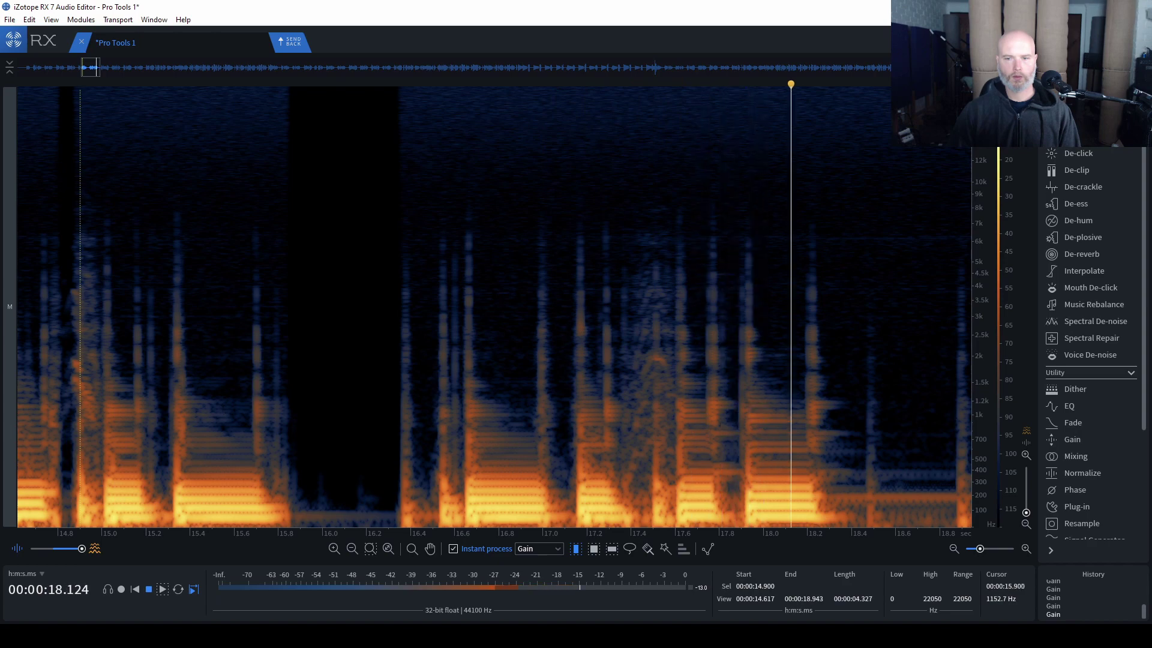
key("space")
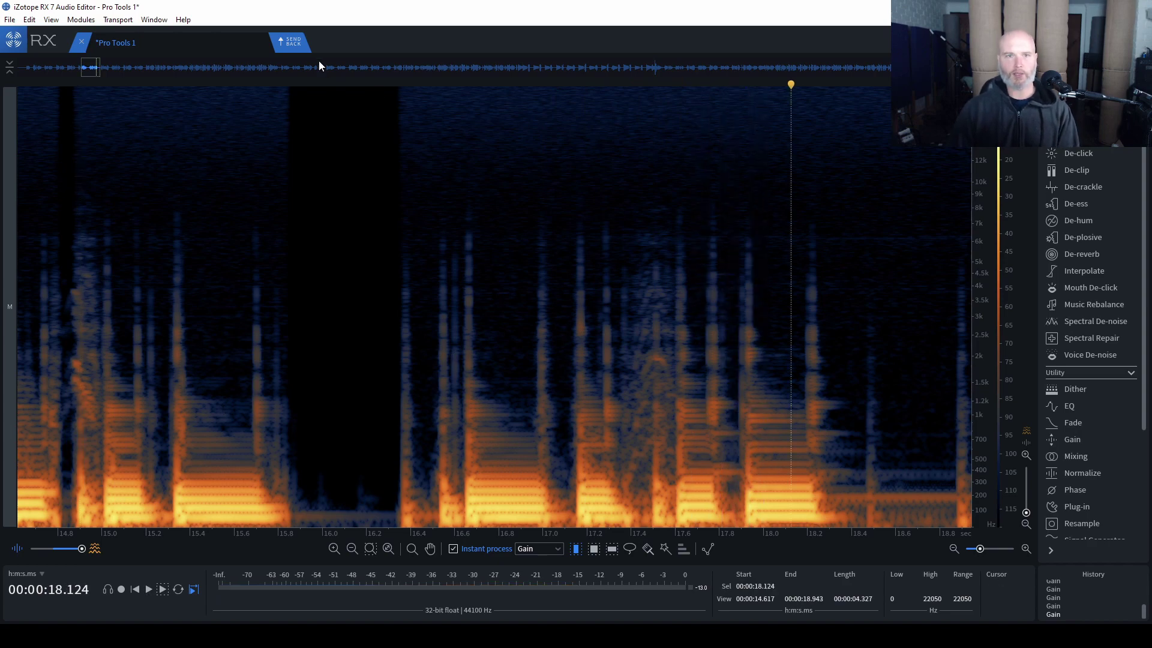
Step: Send the cleaned bass from RX back to Pro Tools and play the soloed 08_Bass track from 16.544 s and 16.767 s
left_click(292, 43)
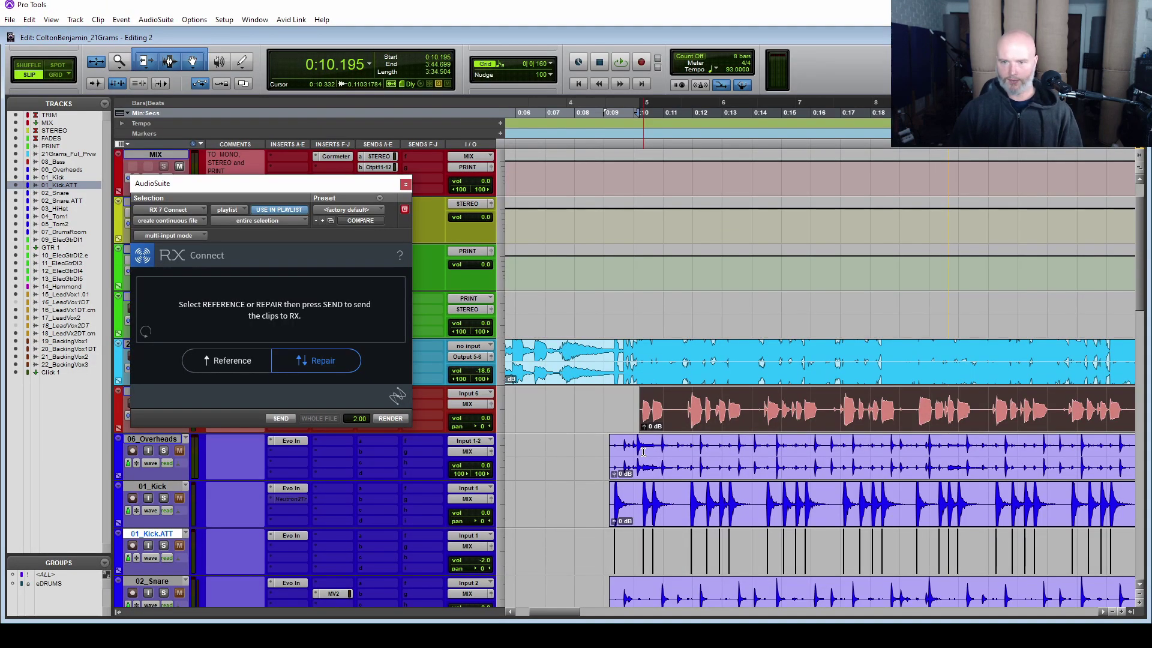
key("space")
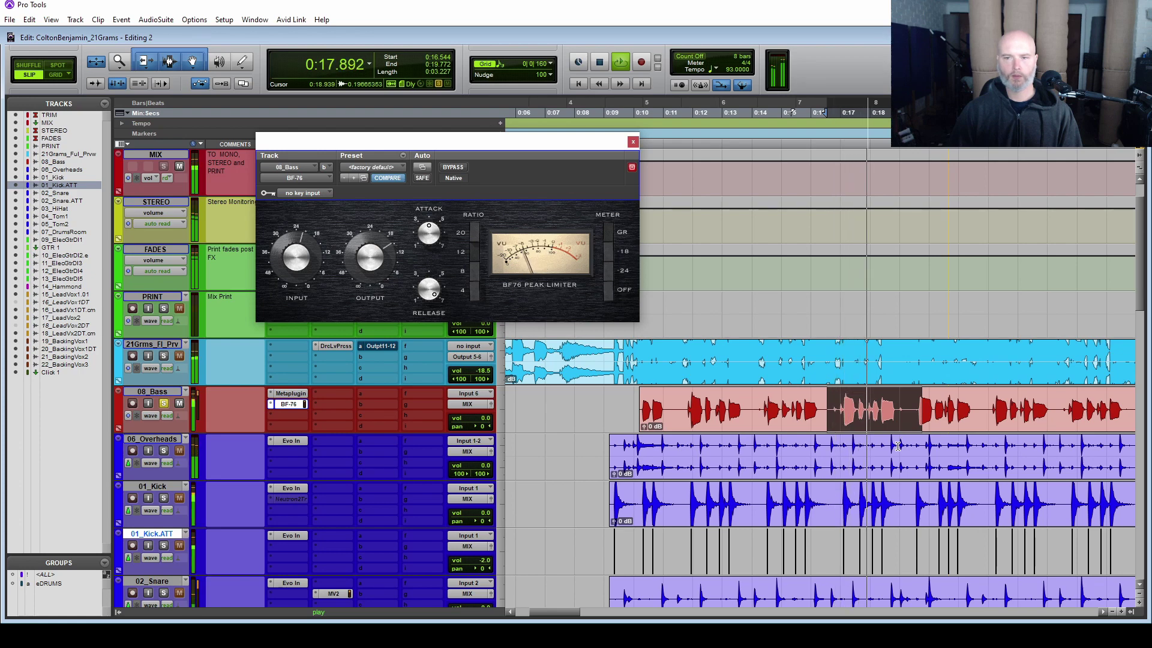
key("space")
left_click(833, 401)
key("space")
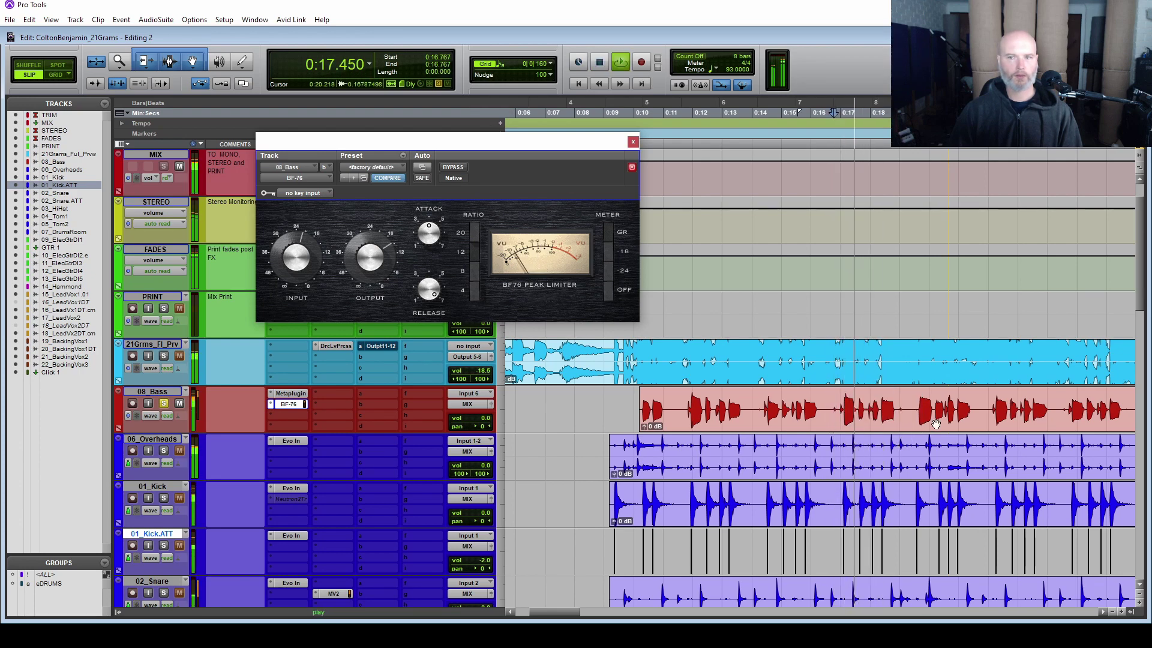
key("space")
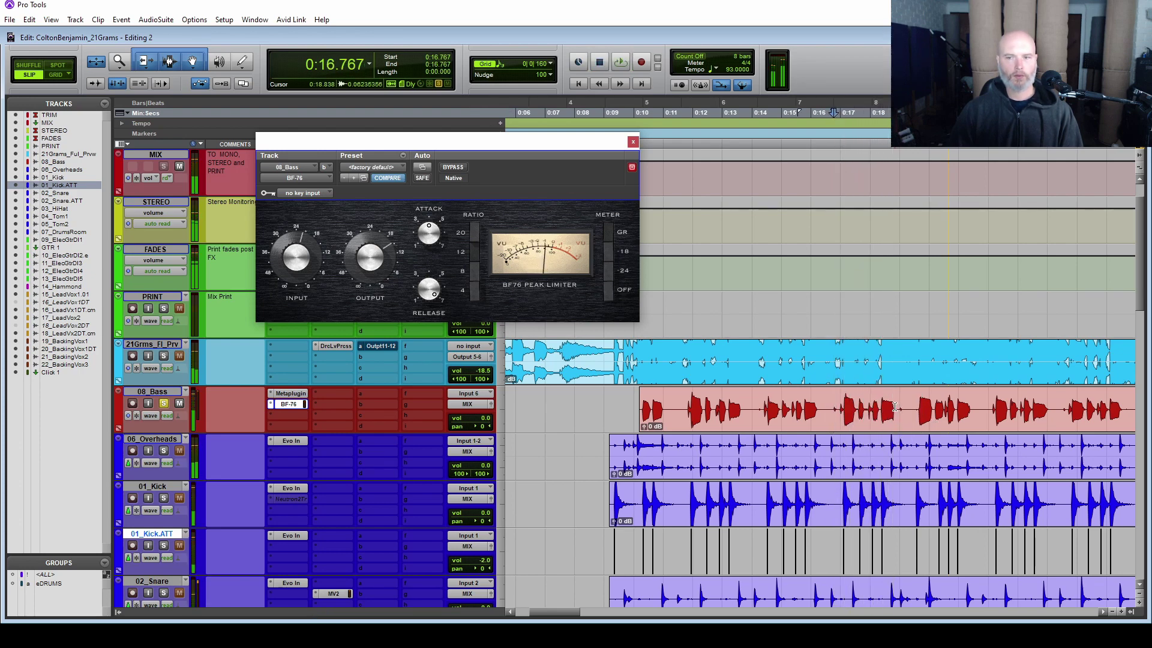
Step: Undo the last edit, play the bass phrase from 18.980 s to 22.005 s and select the whole bass clip
left_click(900, 406)
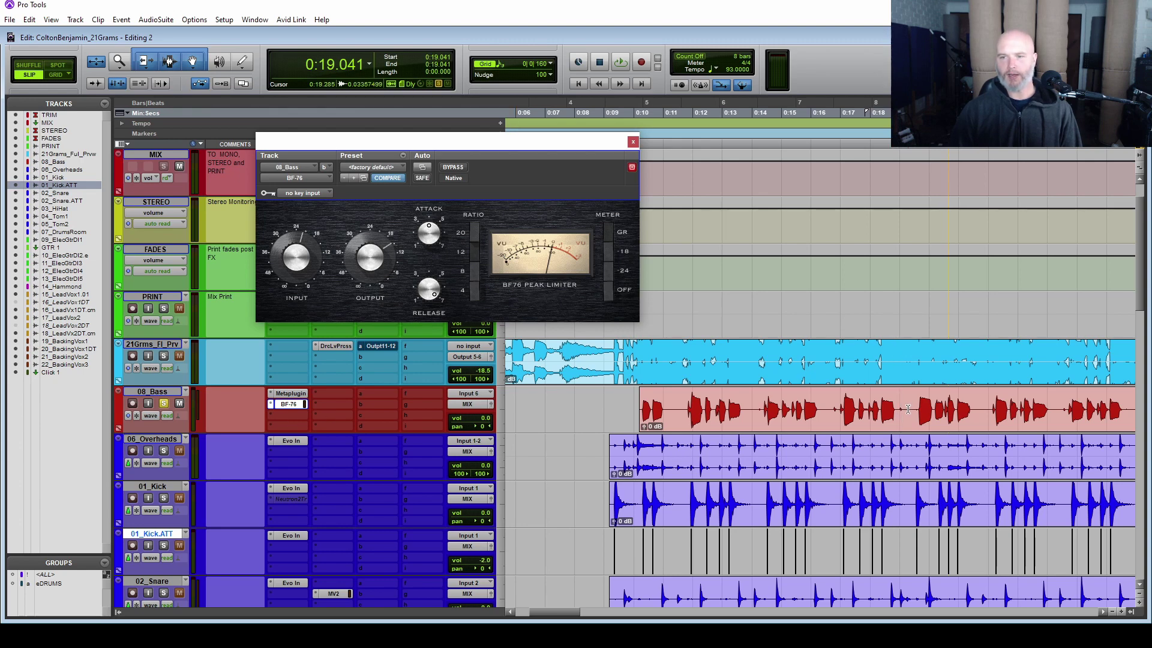
left_click_drag(907, 408, 825, 429)
key("ctrl+z")
left_click_drag(988, 406, 899, 425)
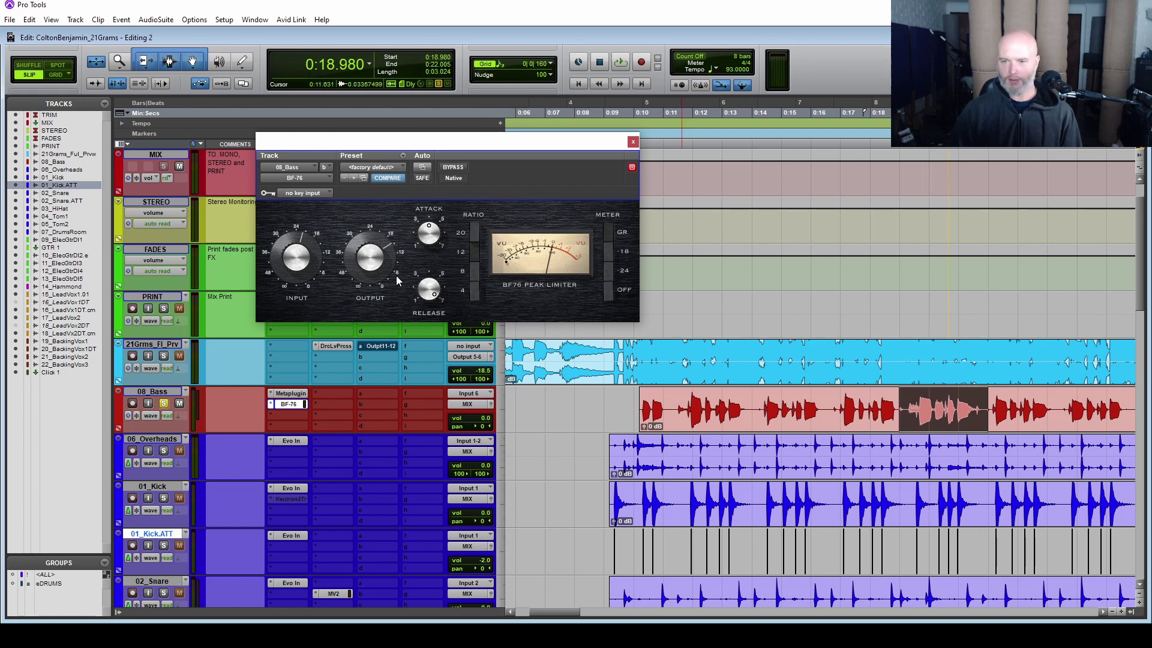
key("space")
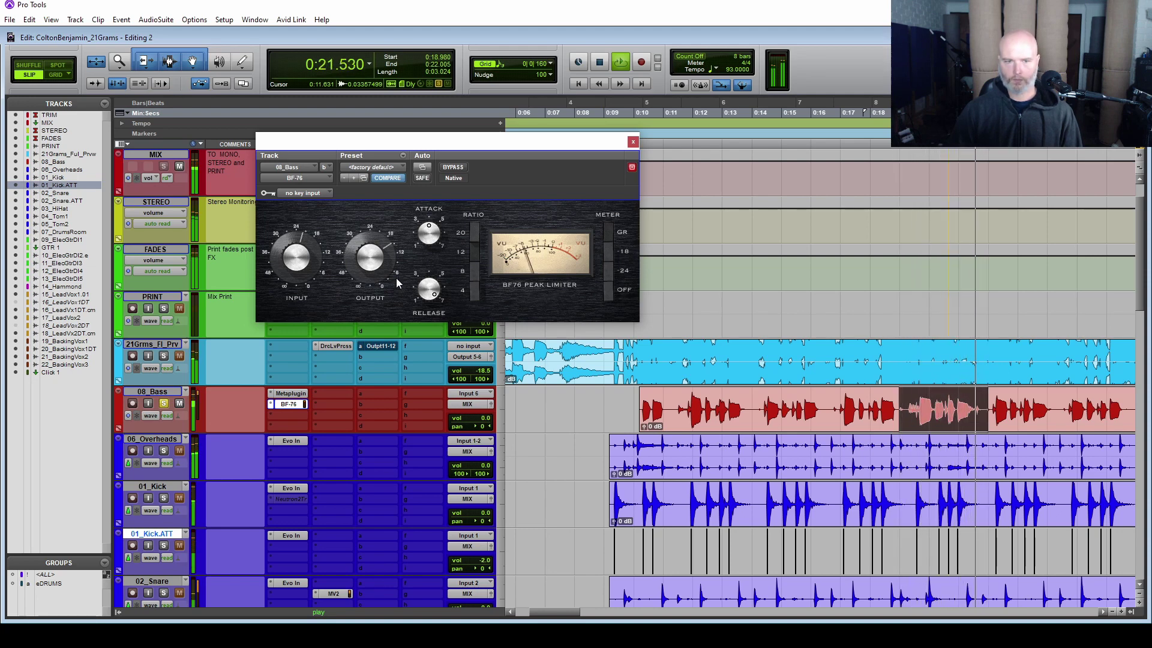
key("ctrl+a")
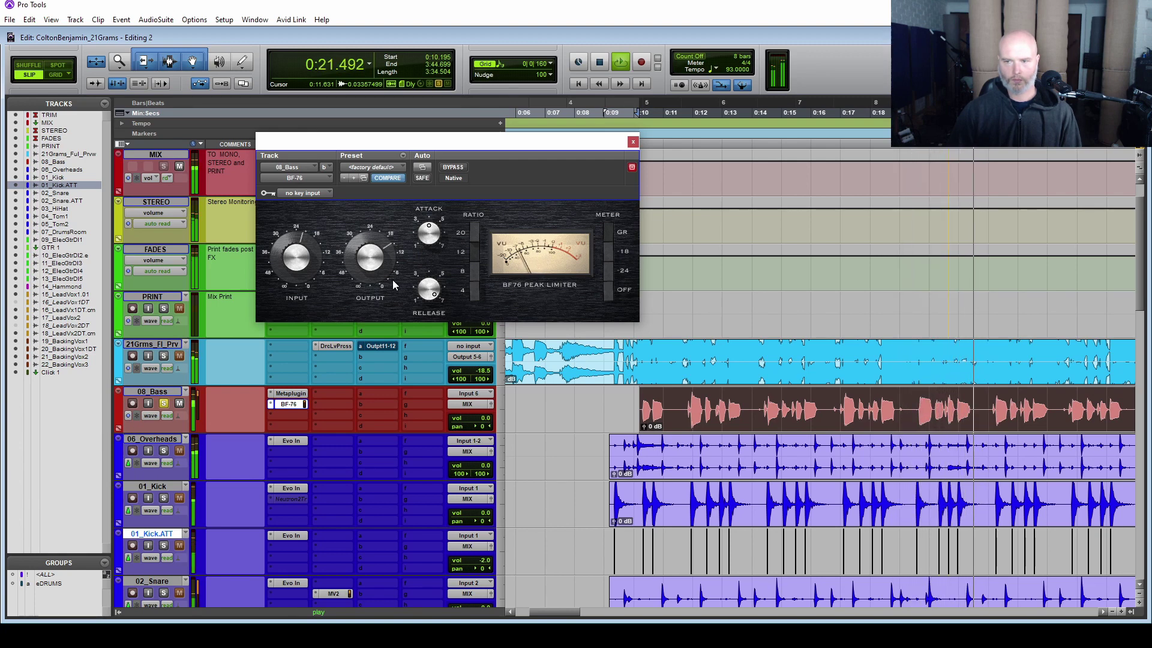
key("space")
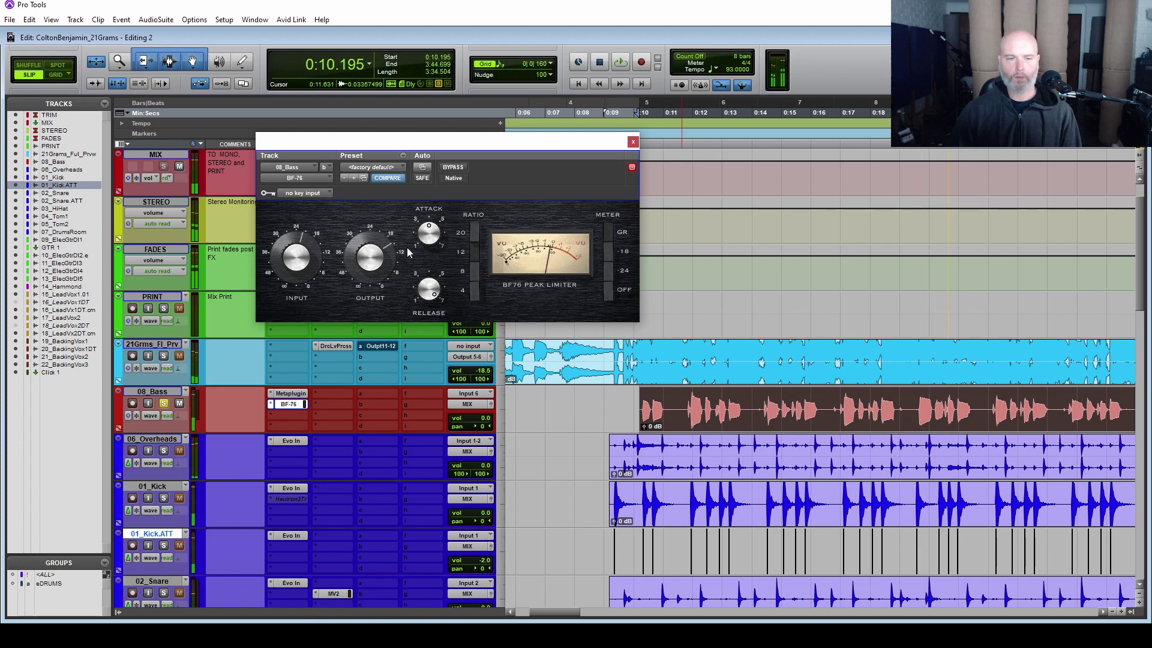
Step: Close the BF-76 limiter window and take the 08_Bass track out of solo
left_click(633, 142)
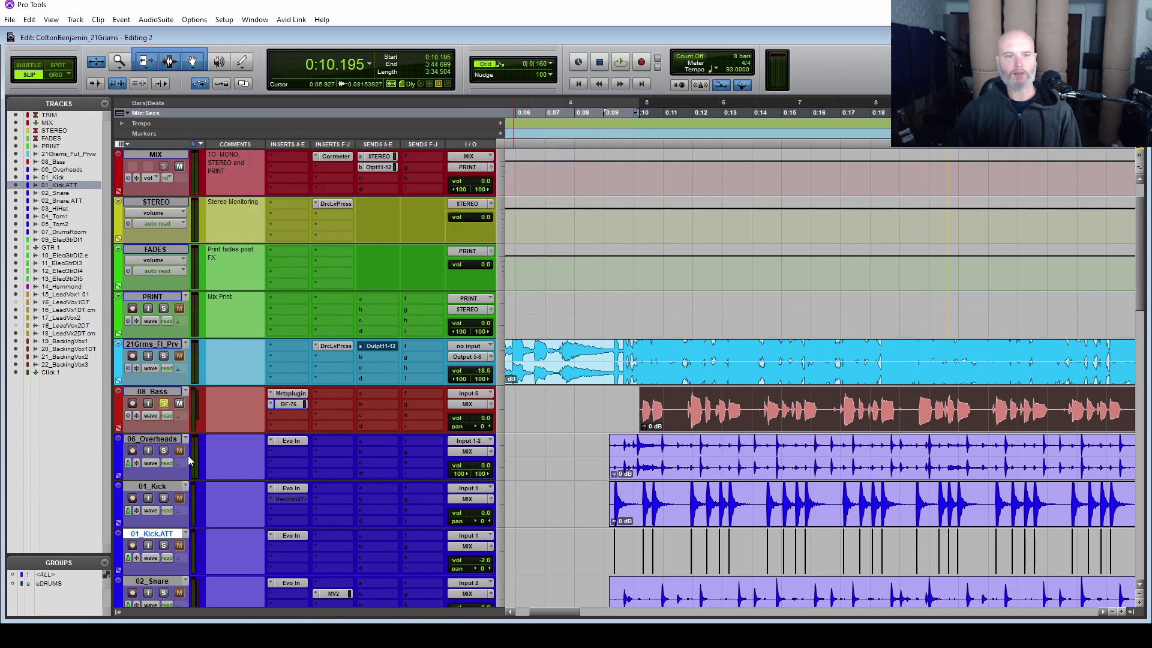
left_click(616, 389)
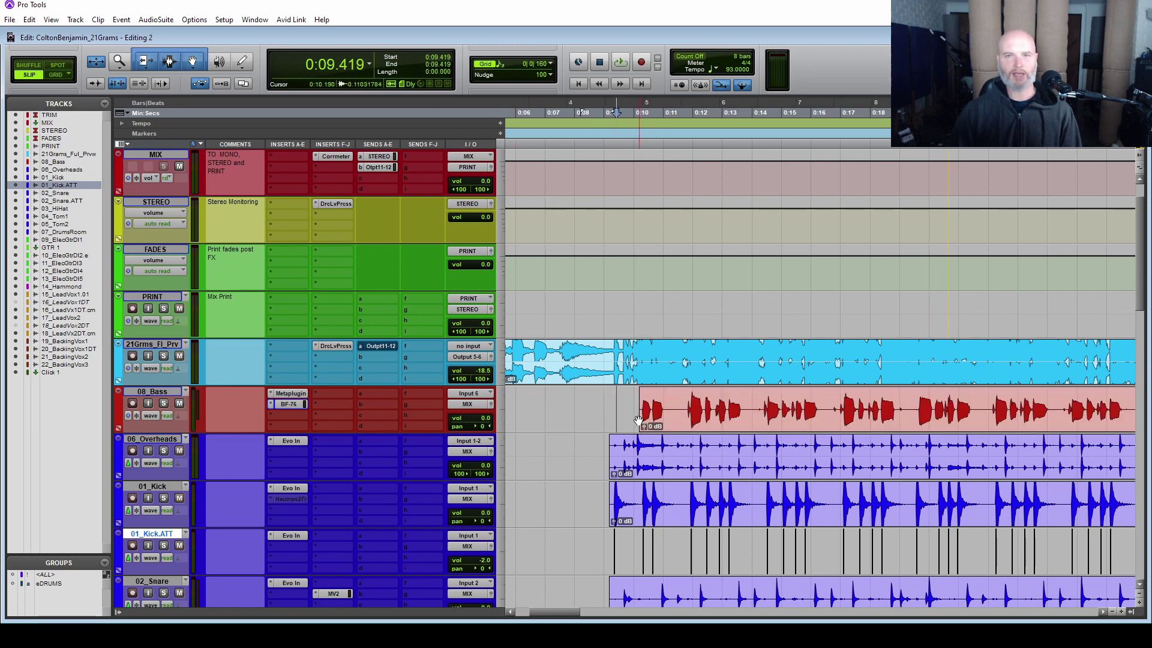
left_click(607, 414)
Step: Duplicate the 15_LeadVx1.01 lead vocal track once with its playlists, automation, inserts, sends and group assignments
scroll(607, 420, "down", 15)
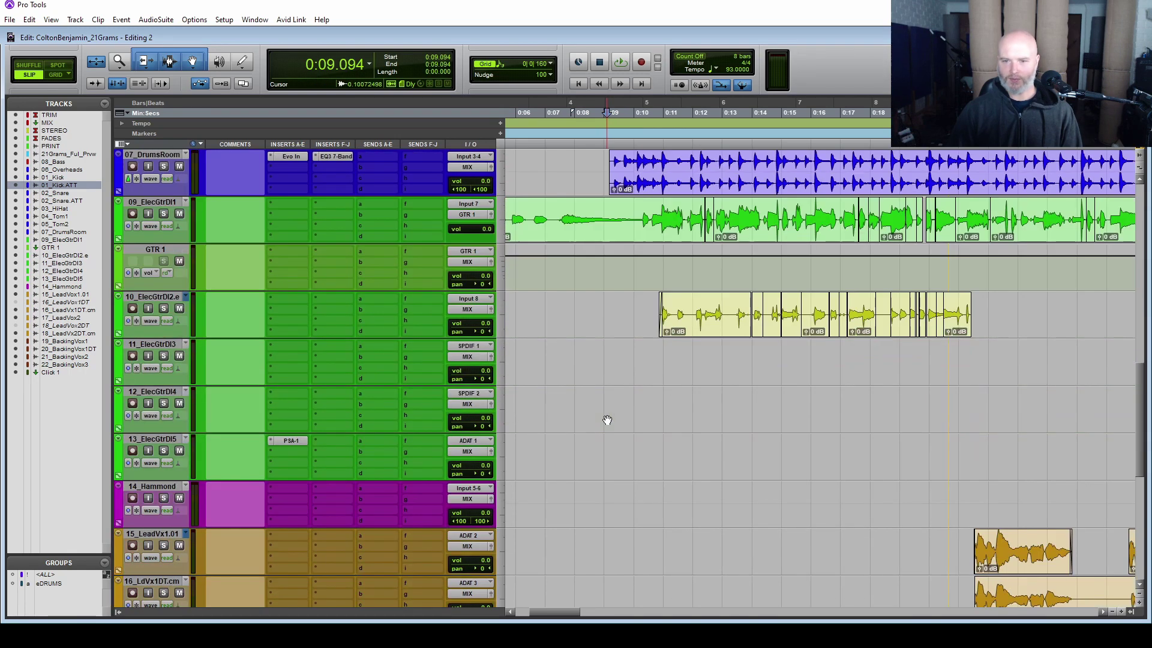
scroll(607, 419, "down", 2)
scroll(607, 419, "up", 5)
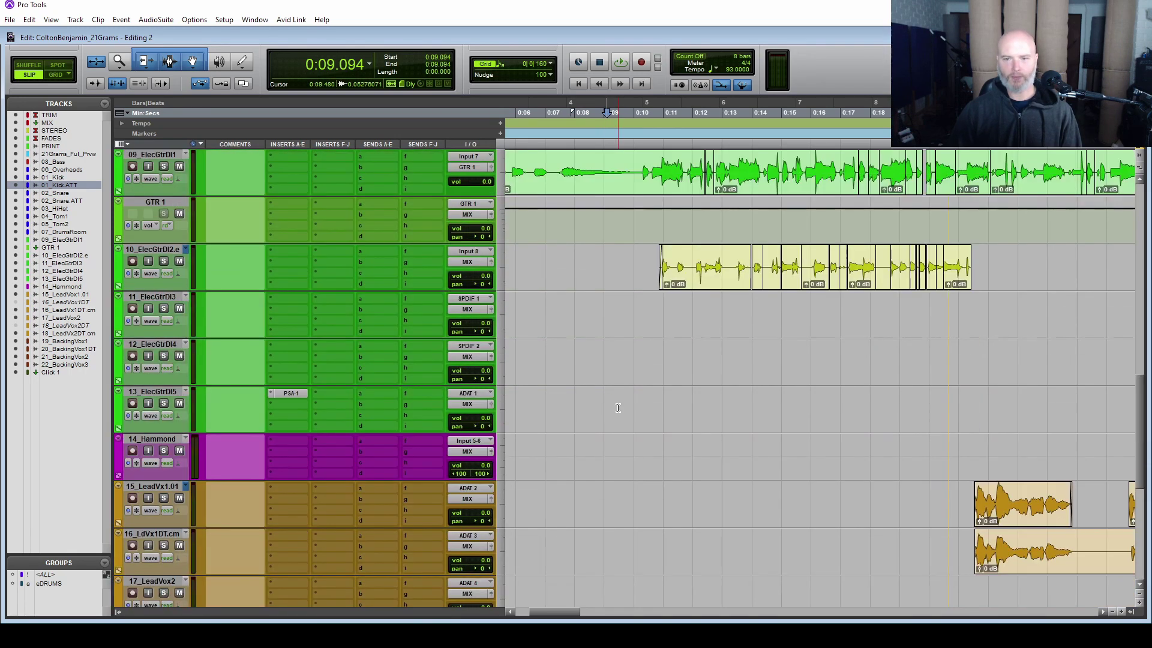
scroll(808, 362, "right", 6)
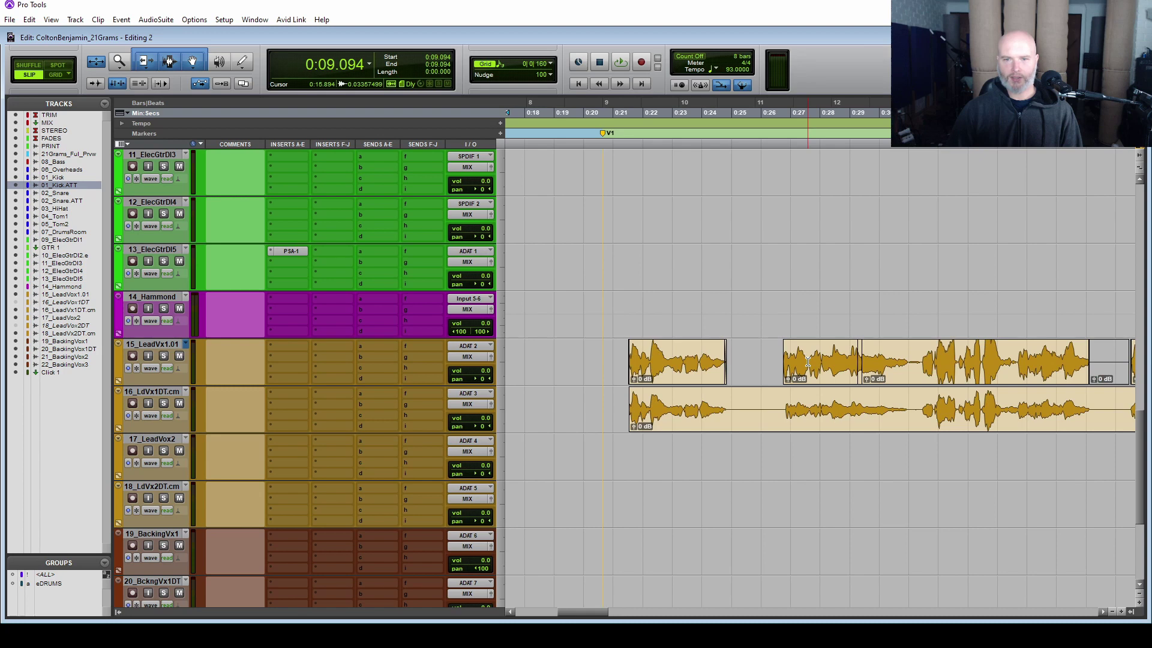
left_click(620, 358)
scroll(660, 353, "up", 5)
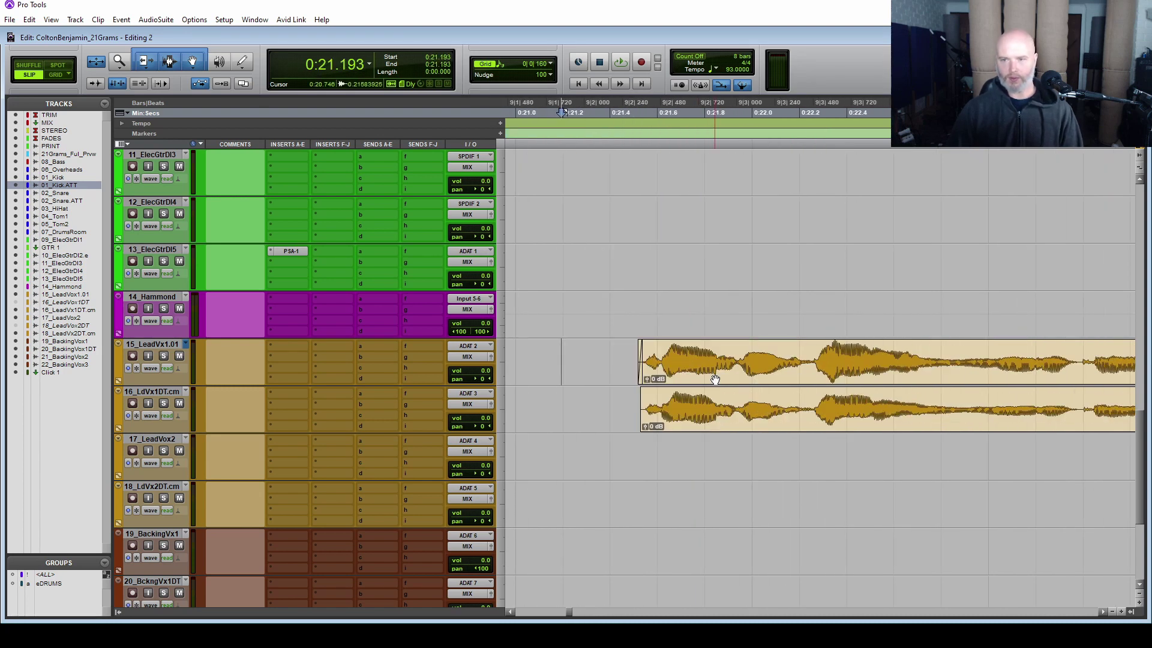
scroll(715, 380, "down", 2)
scroll(715, 380, "right", 3)
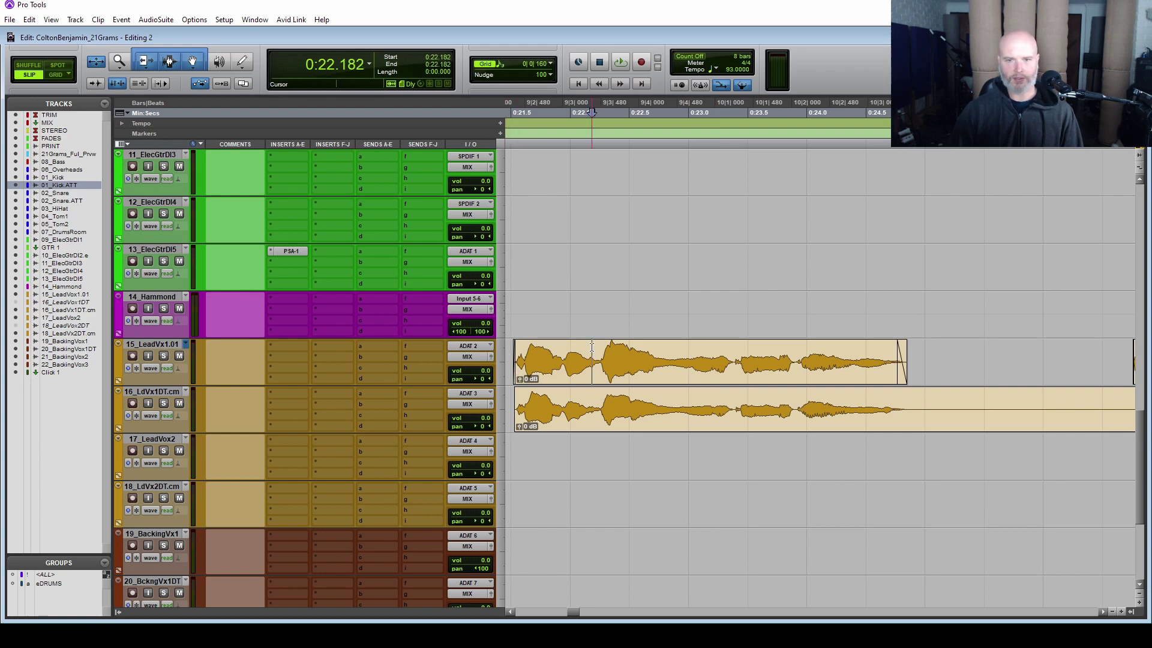
left_click(151, 344)
right_click(147, 342)
left_click(189, 519)
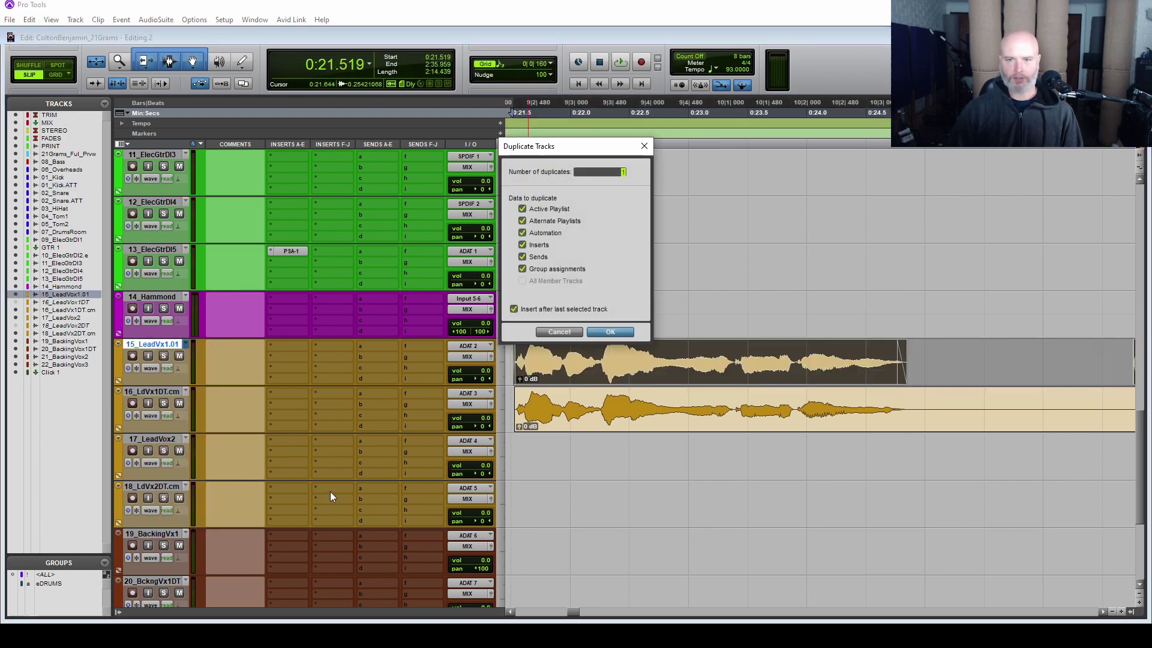
key("Return")
Step: Mute all the clips on the duplicated lead vocal track
left_click(573, 398)
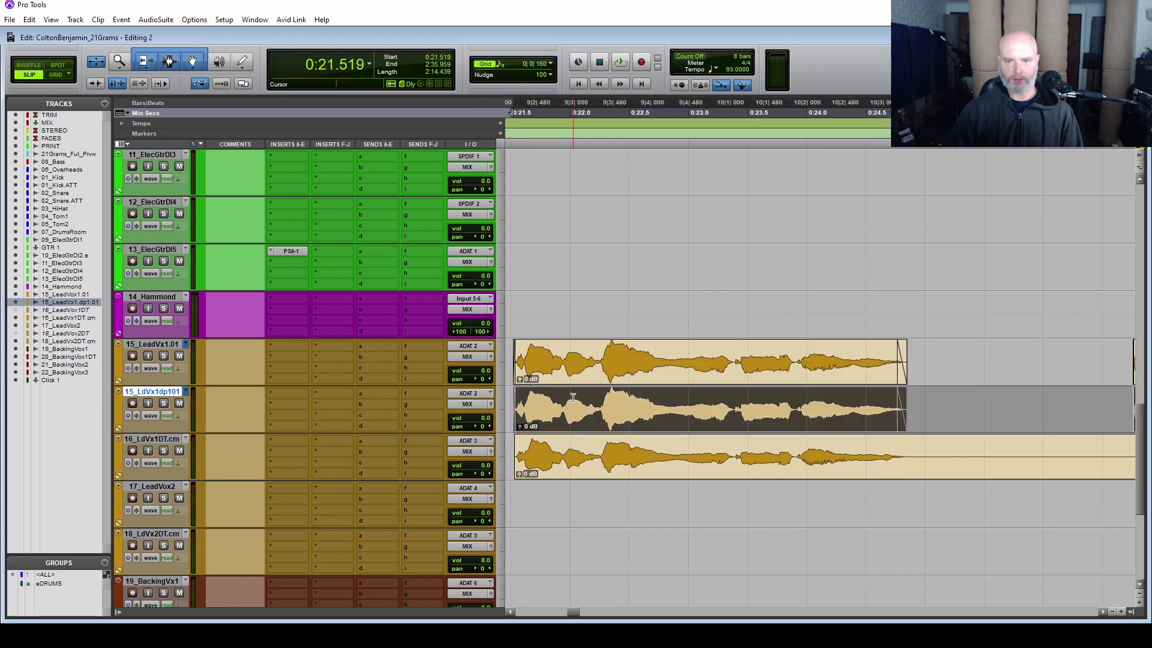
key("ctrl+m")
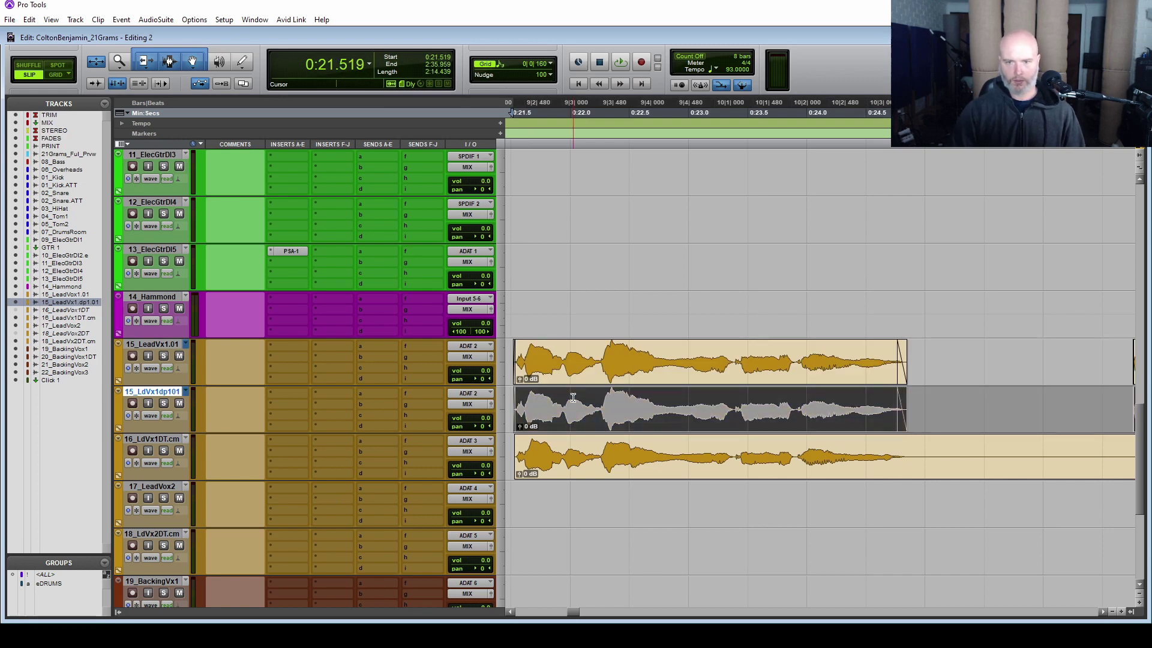
left_click(624, 378)
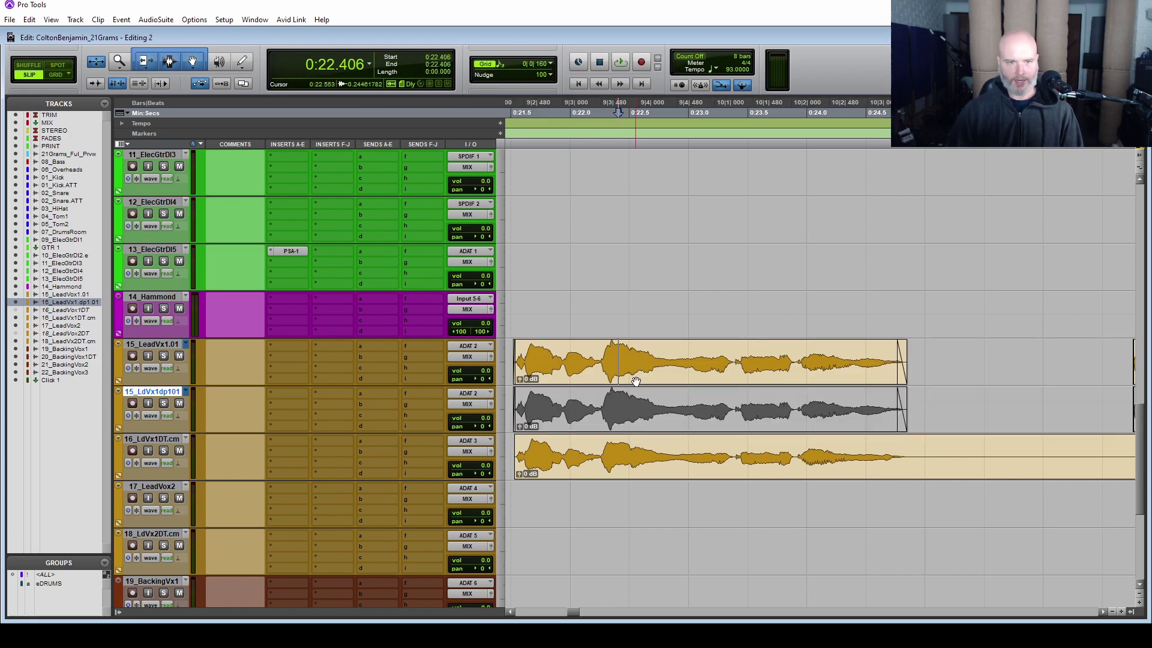
Step: Switch to the iCUE keyboard software and delete the Snare macro from the actions
left_click(1014, 636)
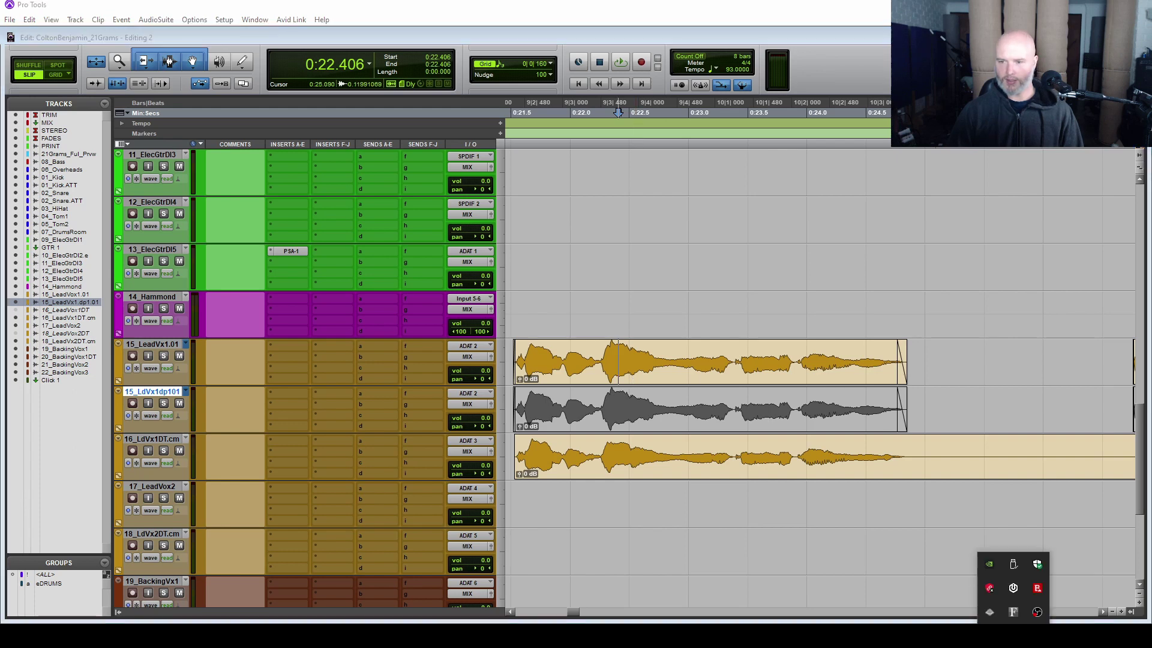
right_click(1013, 588)
left_click(1031, 499)
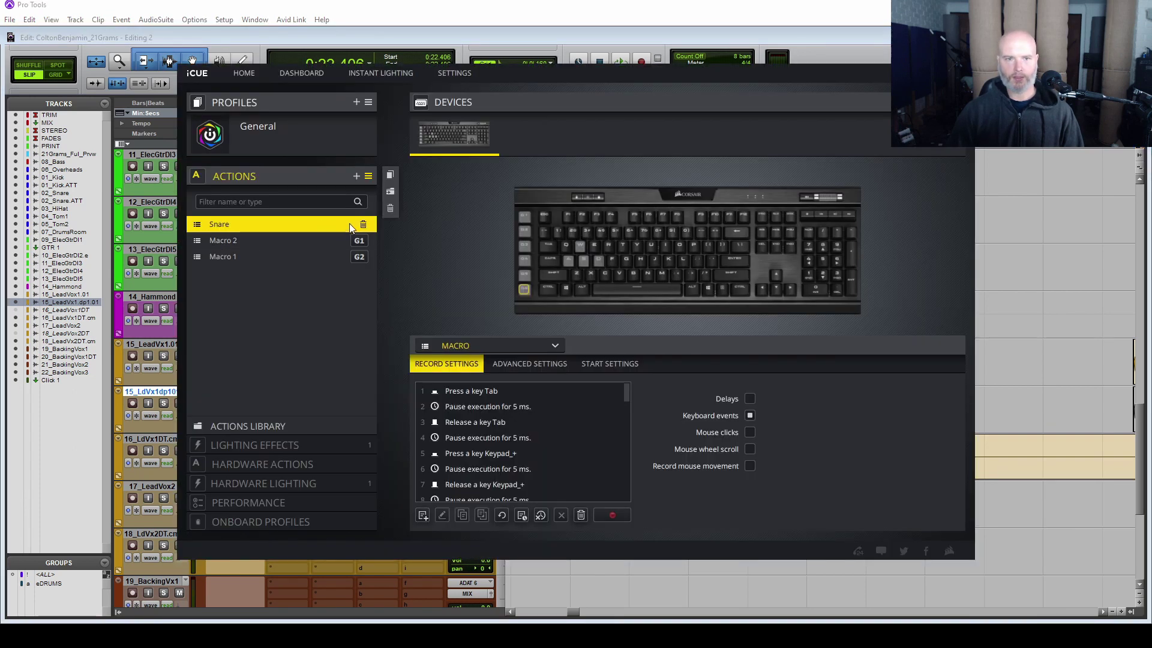
left_click(364, 224)
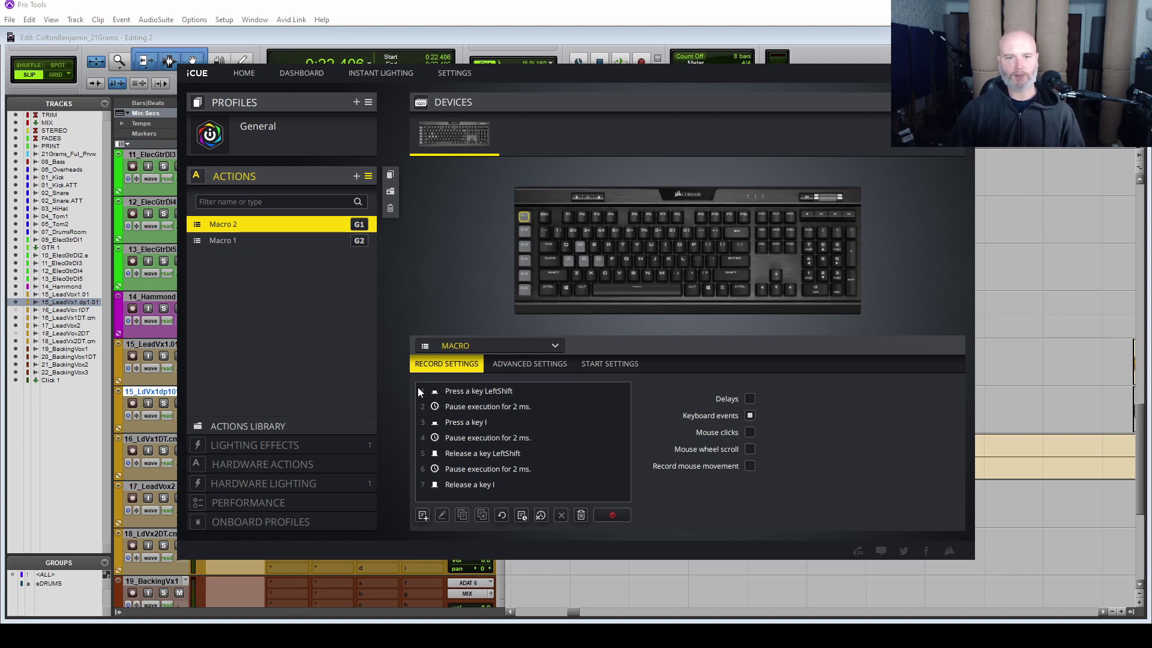
Step: Create a new macro and record the key sequence B, Ctrl+M, semicolon, B, Ctrl+M into it
left_click(356, 177)
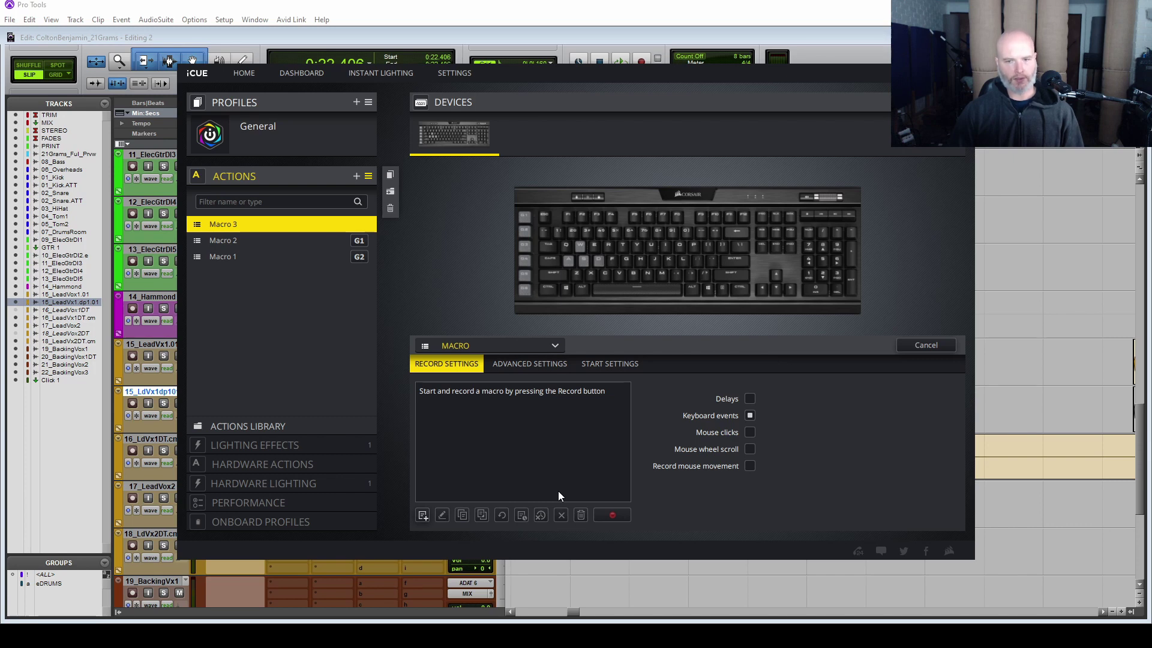
left_click(613, 514)
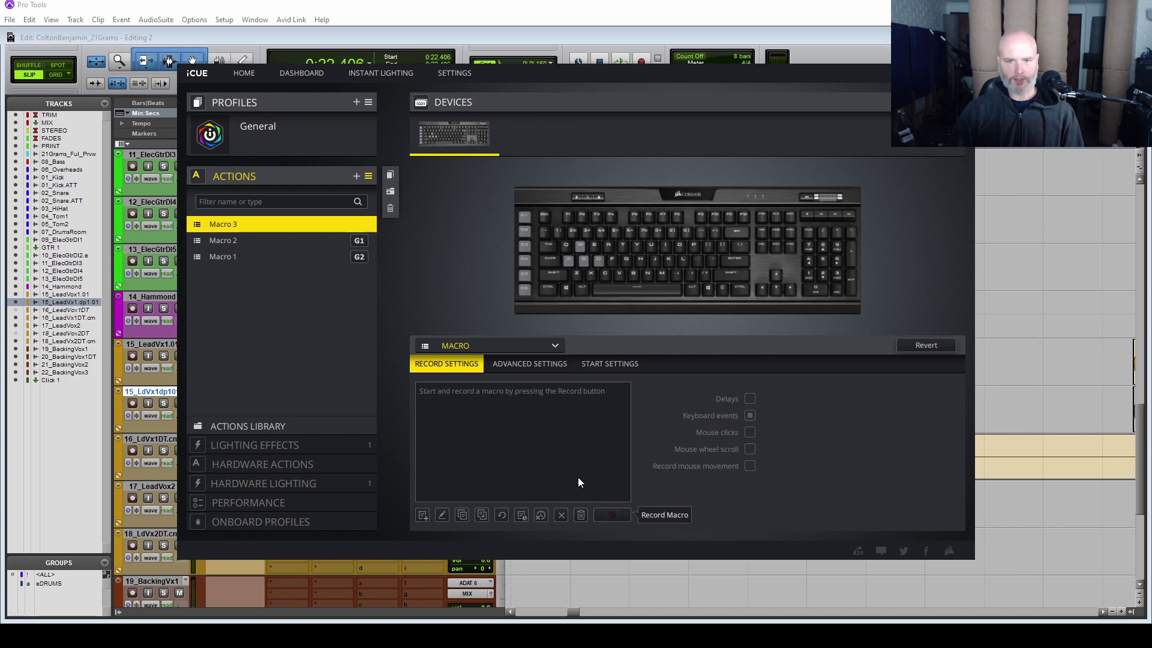
key("b")
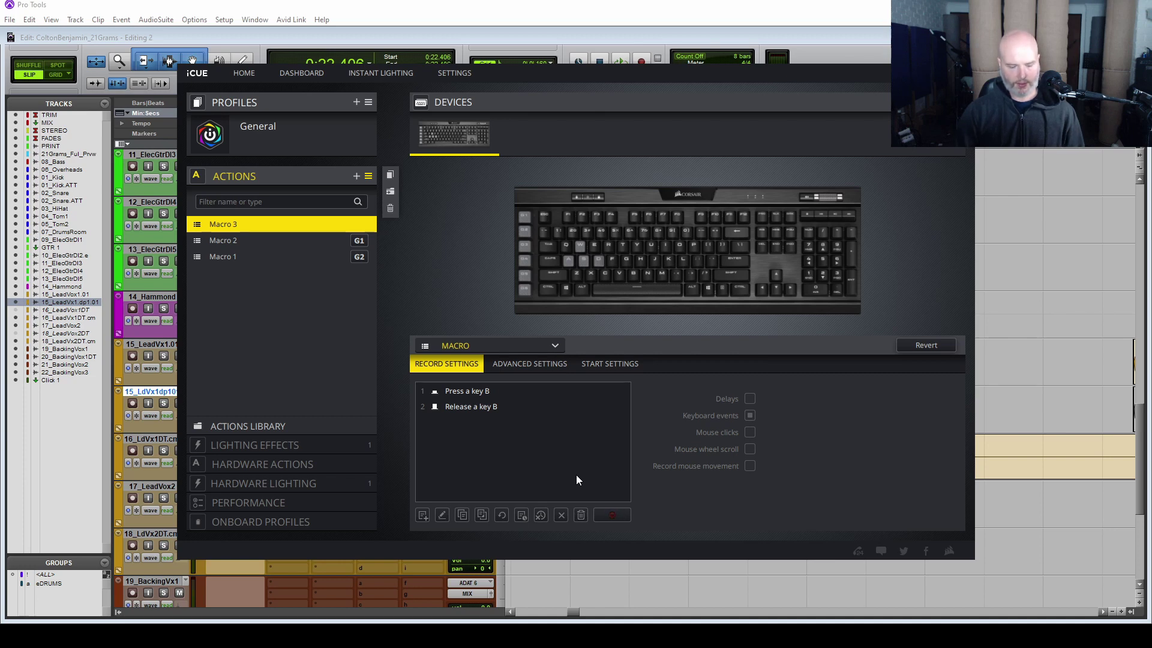
key("ctrl+m")
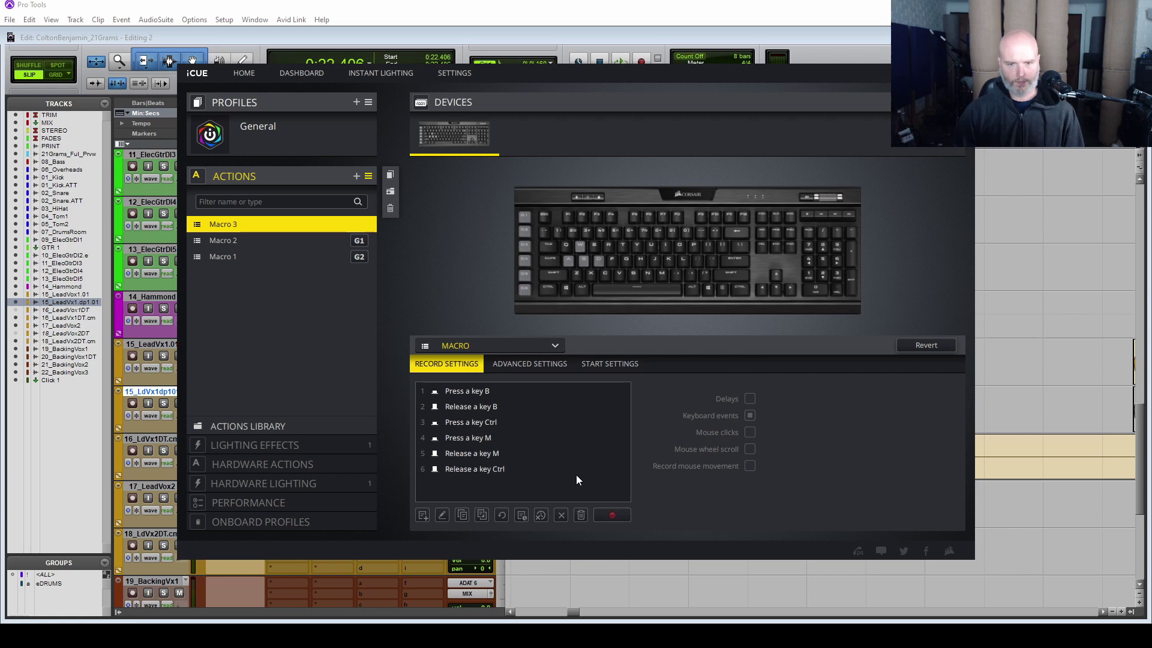
key("semicolon")
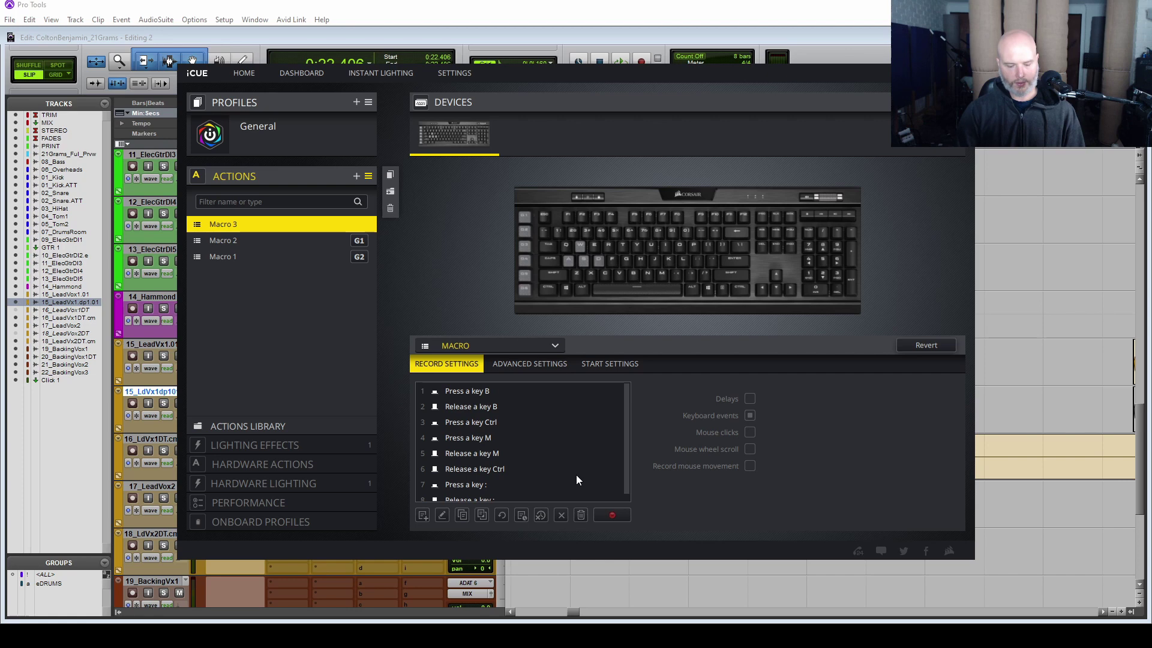
key("b")
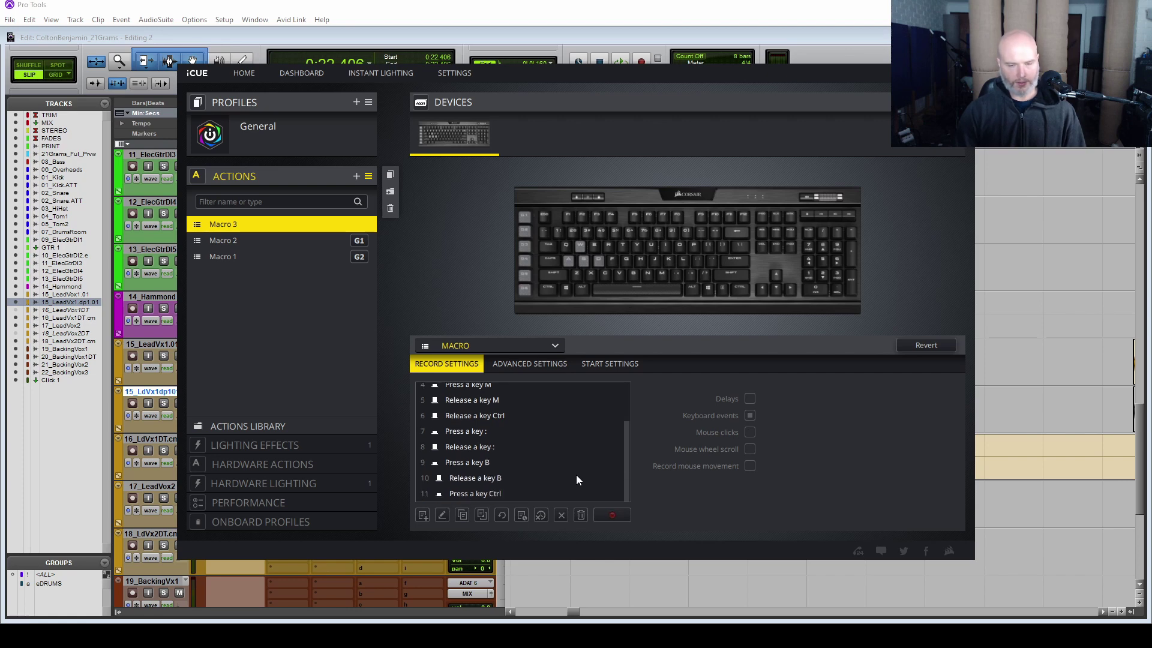
key("ctrl+m")
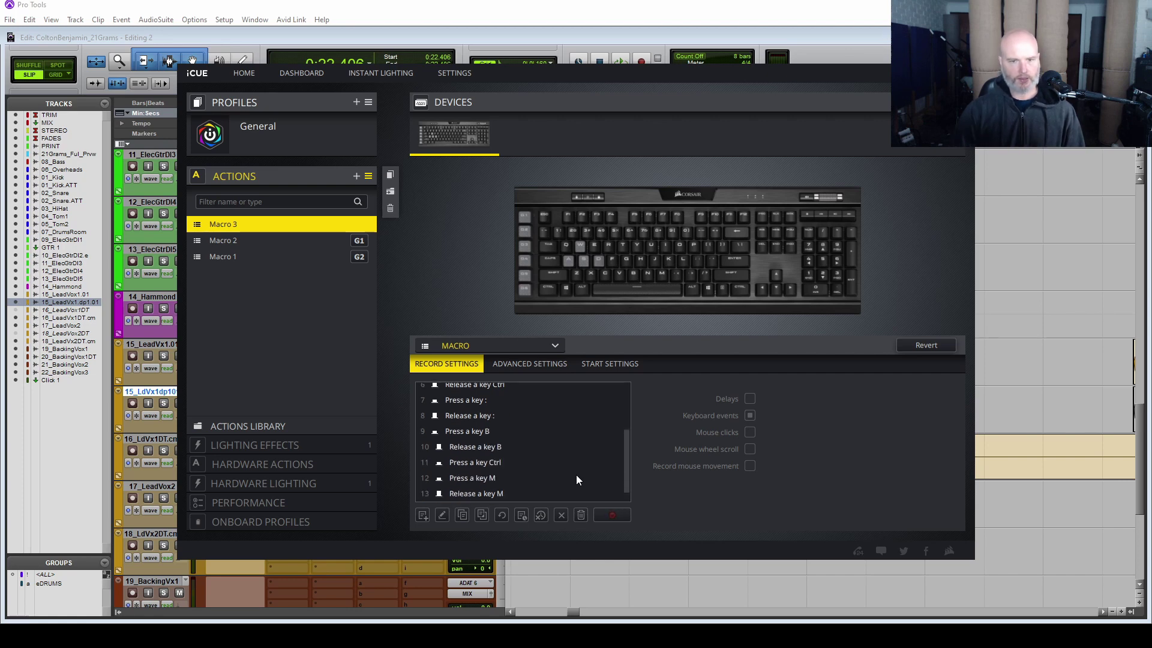
left_click(610, 512)
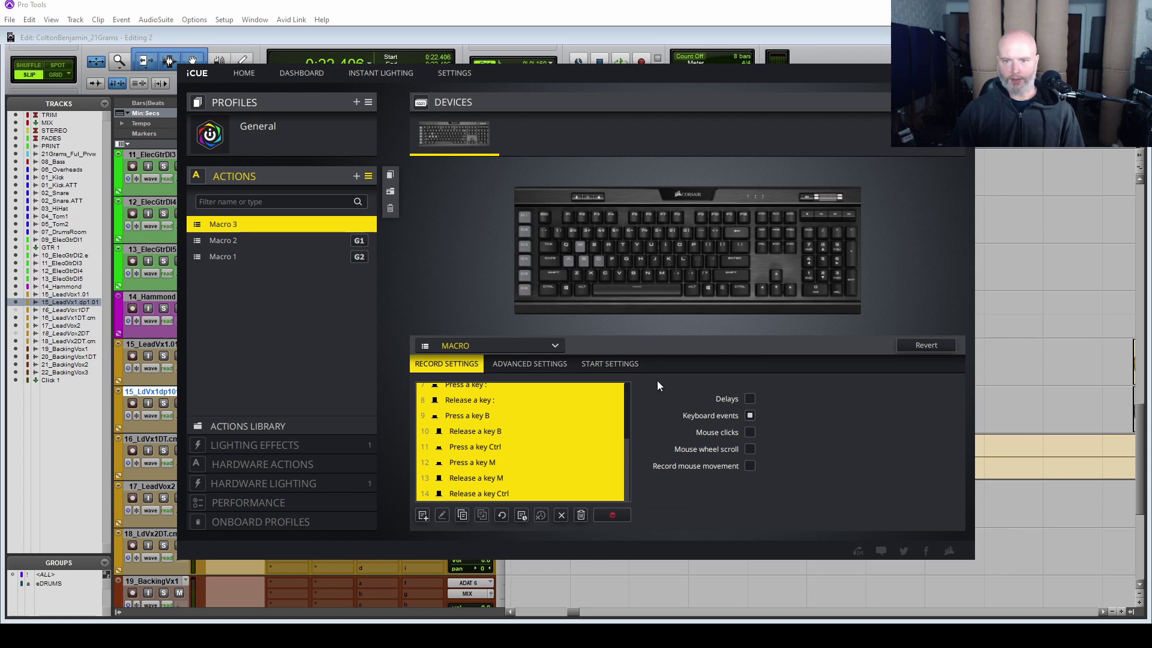
Step: Add a constant 3 ms delay between all the recorded macro events and assign the macro to the G6 key
left_click(520, 518)
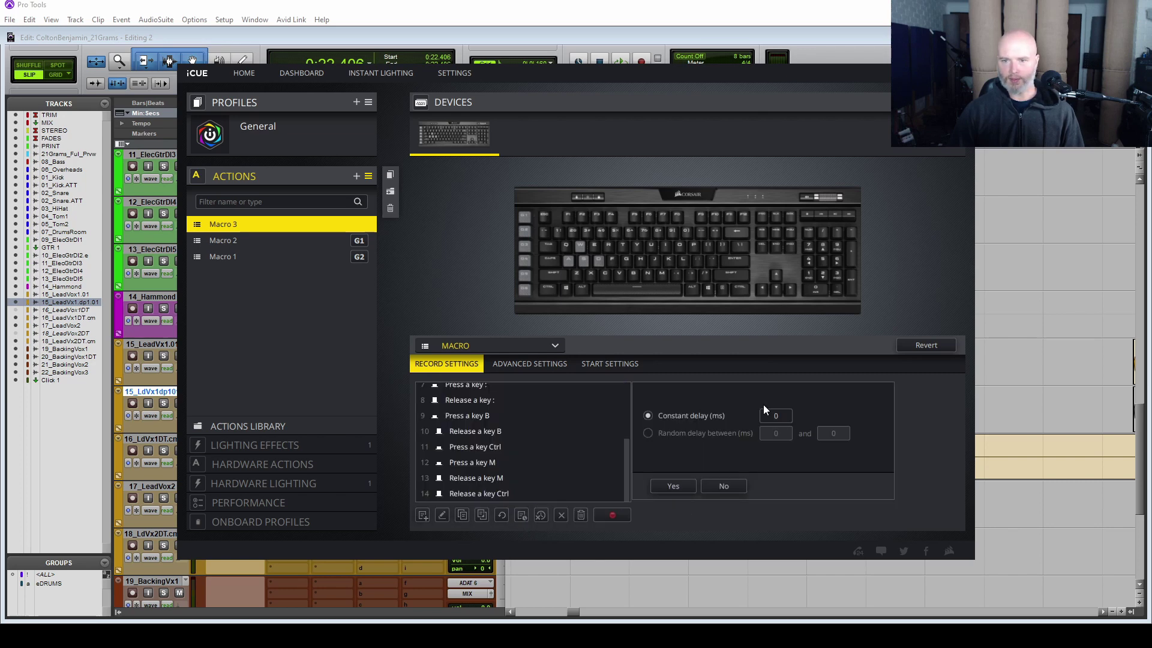
type("3")
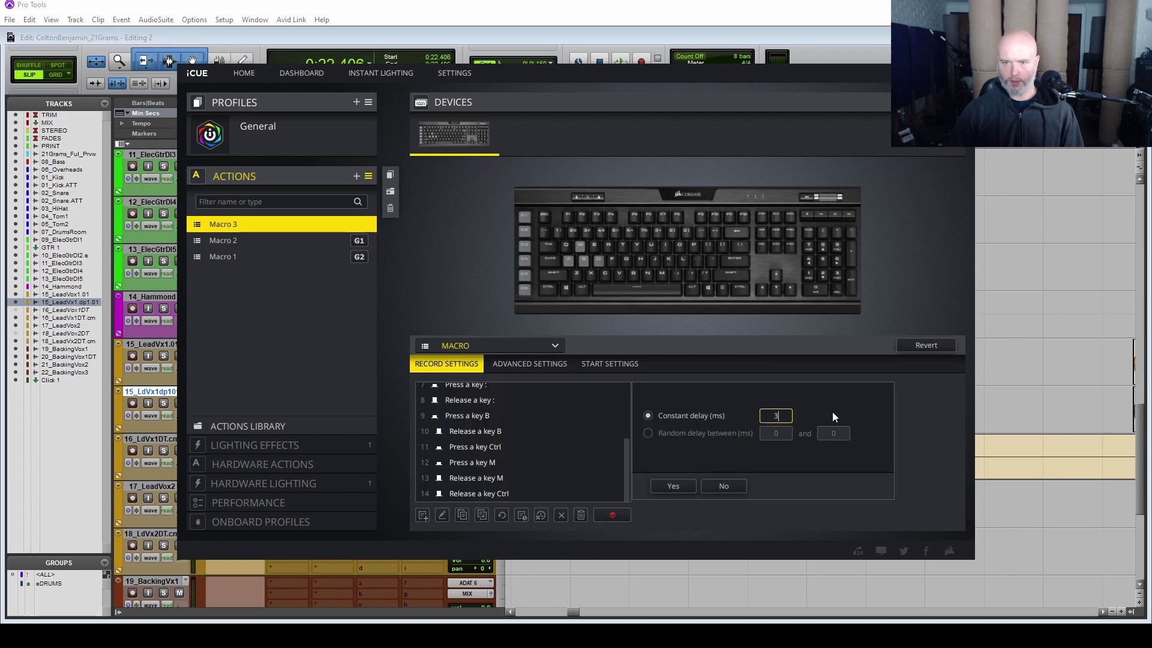
left_click(675, 488)
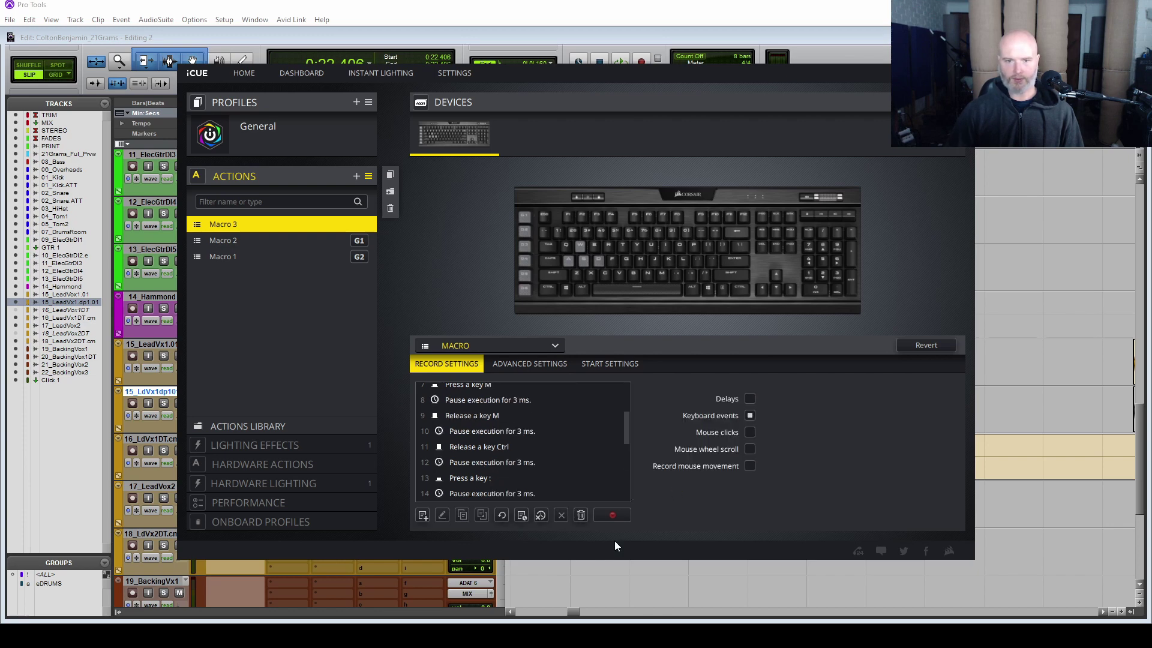
scroll(628, 431, "down", 5)
left_click(525, 292)
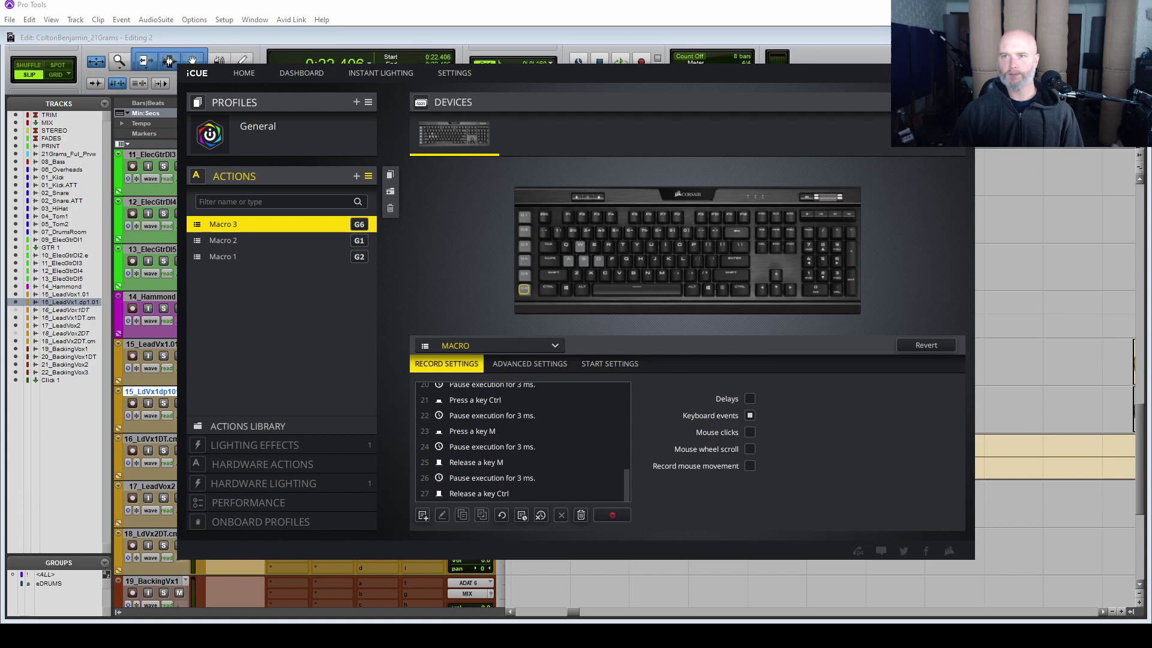
Step: Switch back to Pro Tools, solo the 15_LeadVx1.01 track and play its first phrase
left_click(927, 72)
left_click(634, 379)
left_click(162, 357)
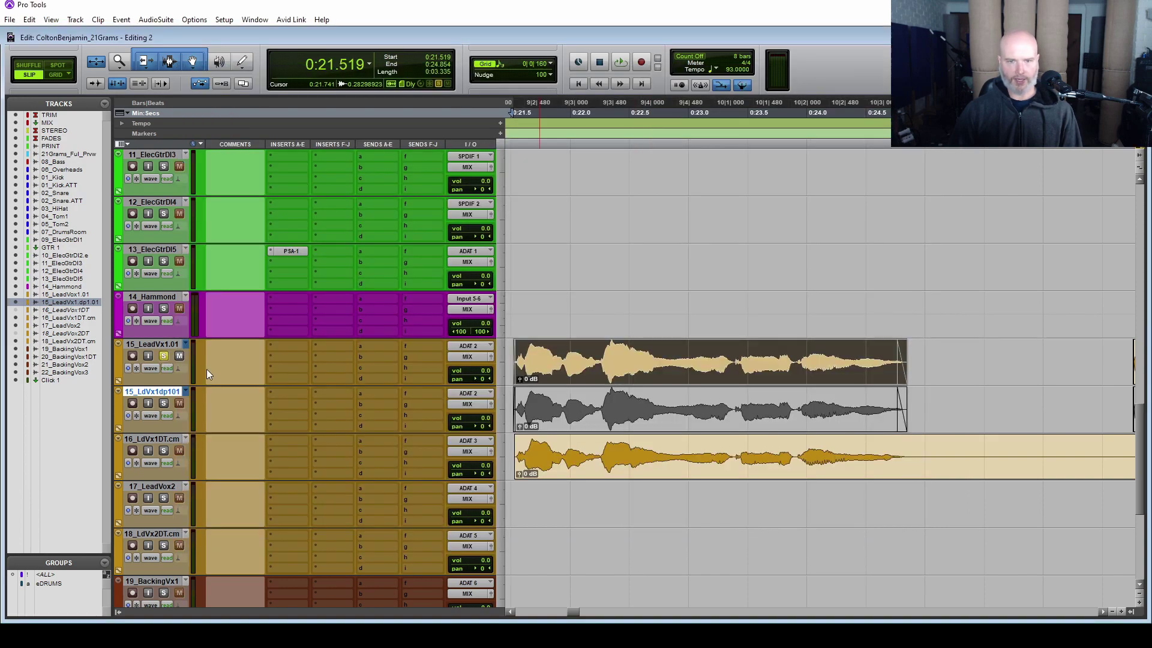
key("space")
key("space")
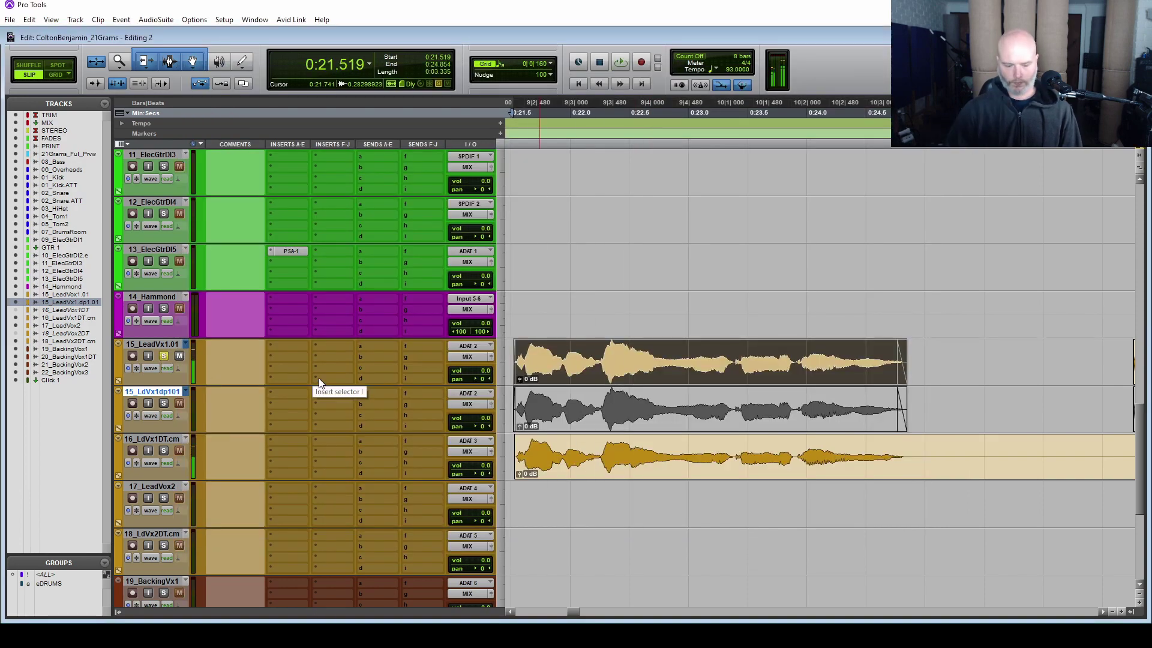
Step: Separate and mute the phrase's opening consonant on 15_LeadVx1.01, about 21.511 to 21.623, and unmute the matching piece on the duplicate track
key("t")
key("t")
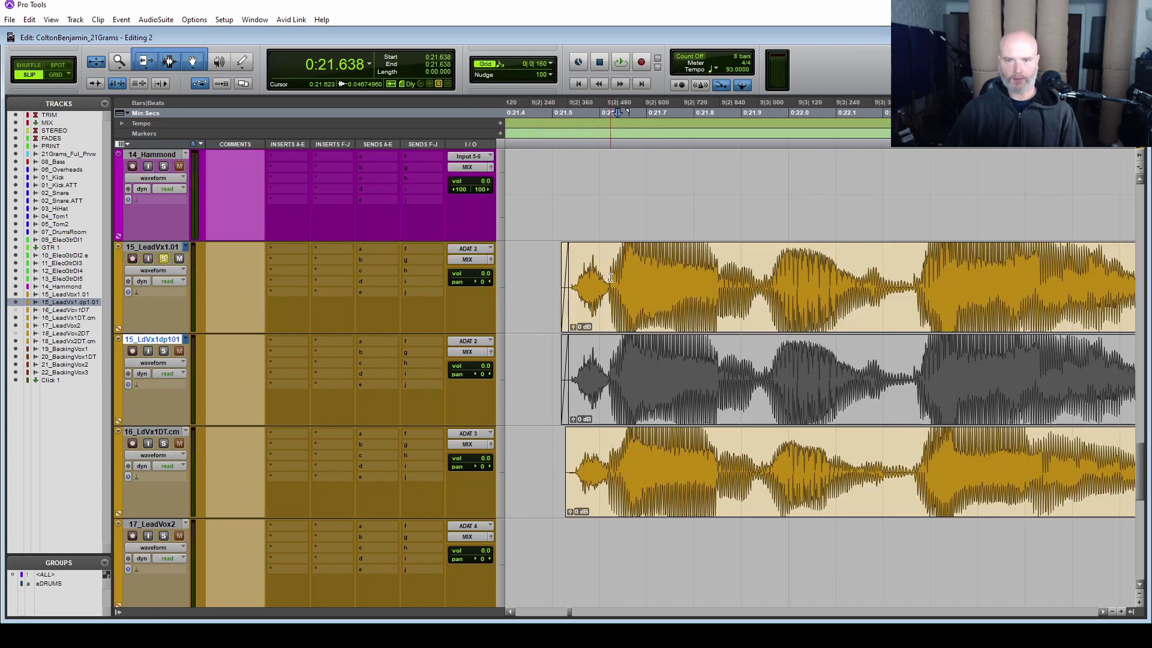
left_click_drag(611, 281, 570, 298)
left_click_drag(558, 298, 556, 298)
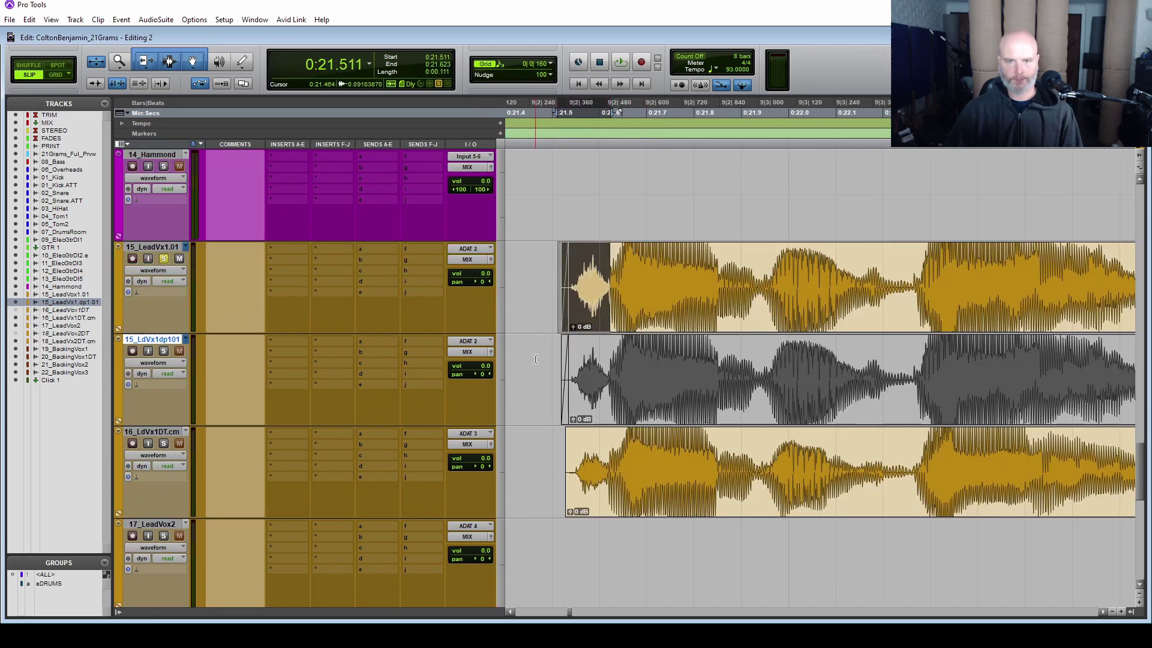
key("ctrl+m")
key("semicolon")
key("ctrl+m")
Step: Audition the first lead vocal phrase from several points to locate the next consonant to separate
left_click(539, 354)
key("space")
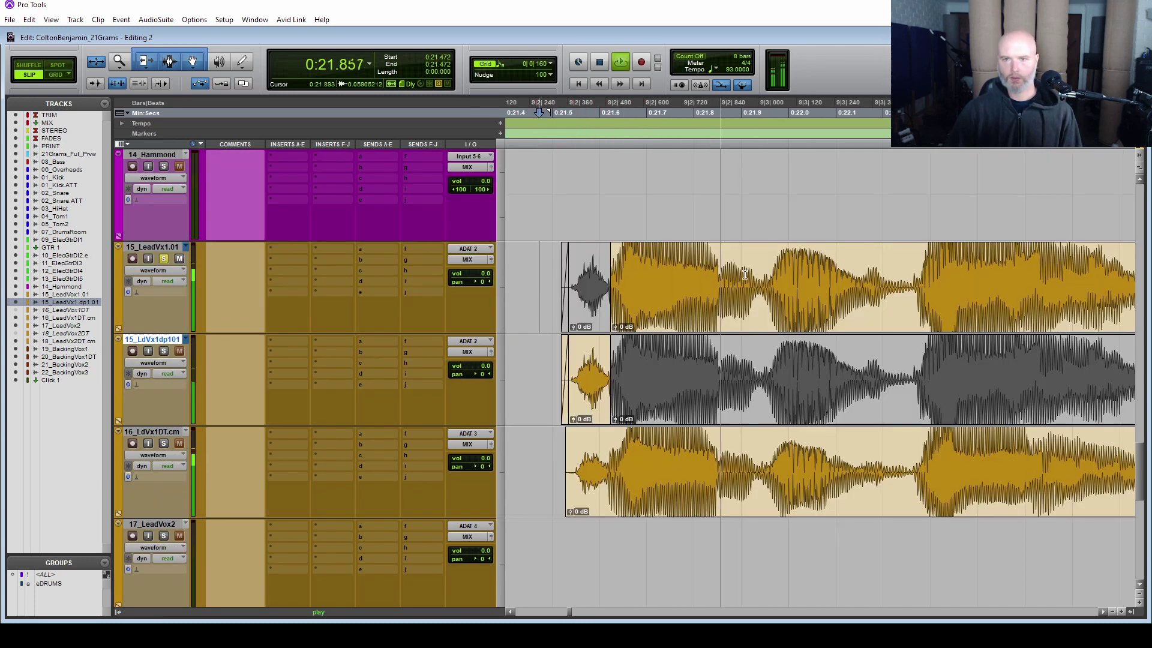
key("space")
key("space")
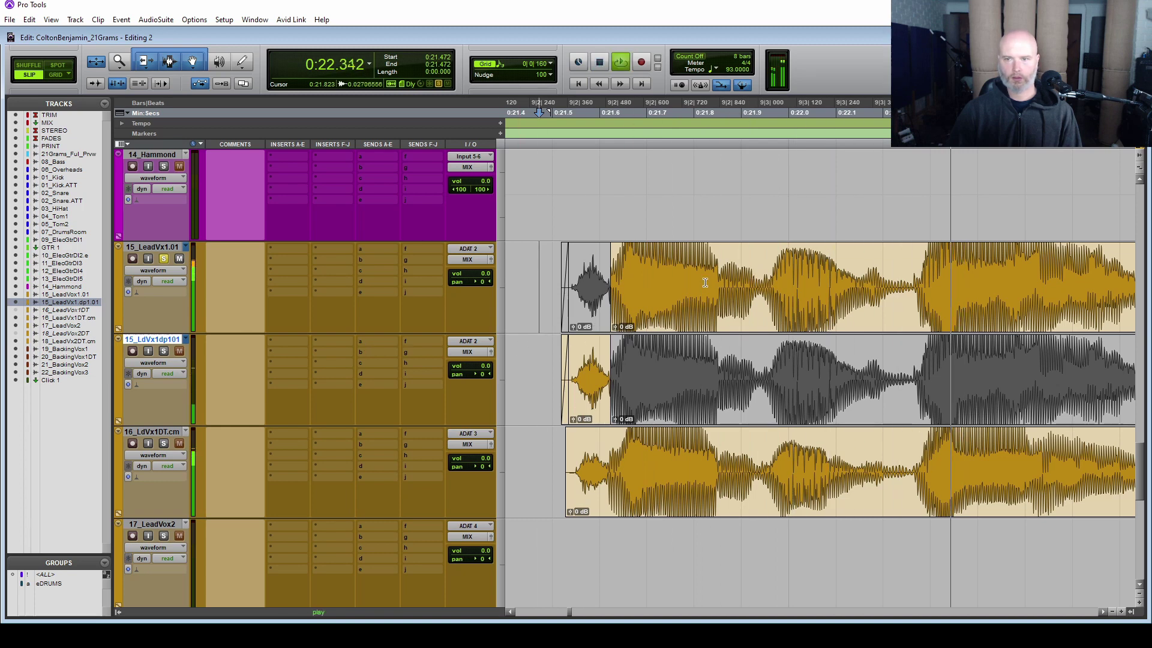
key("space")
key("space")
left_click(748, 278)
key("space")
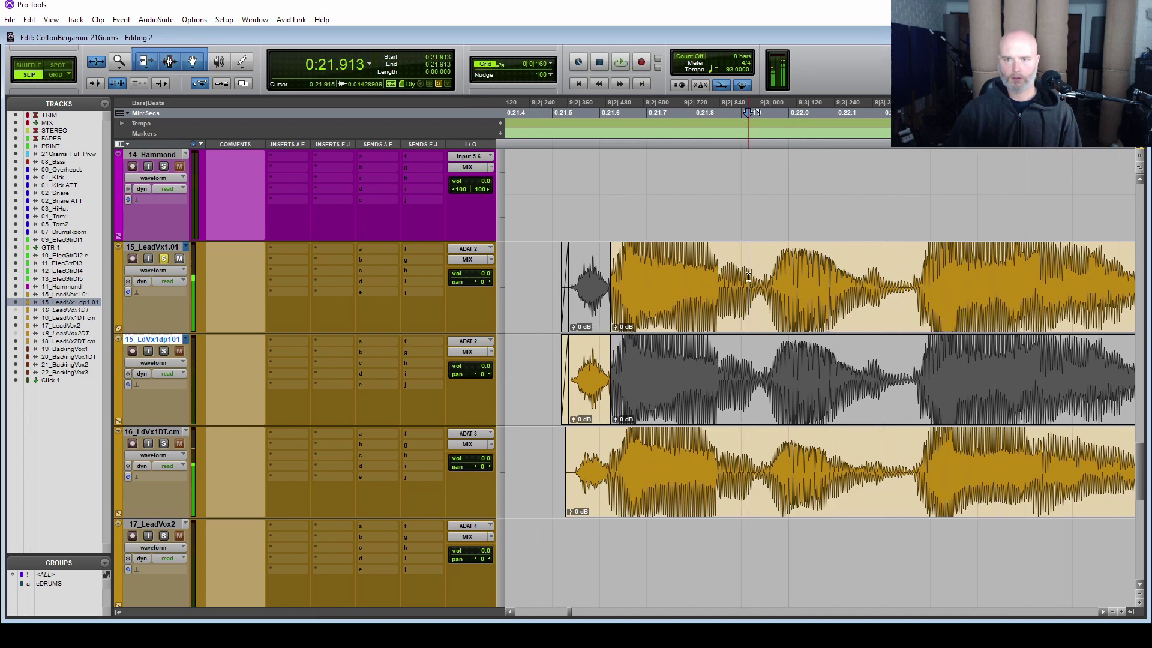
left_click(755, 279)
key("space")
Step: Separate and mute the quiet consonant from about 22.146 to 22.248 on 15_LeadVx1.01, and unmute its matching piece on the duplicate track
key("space")
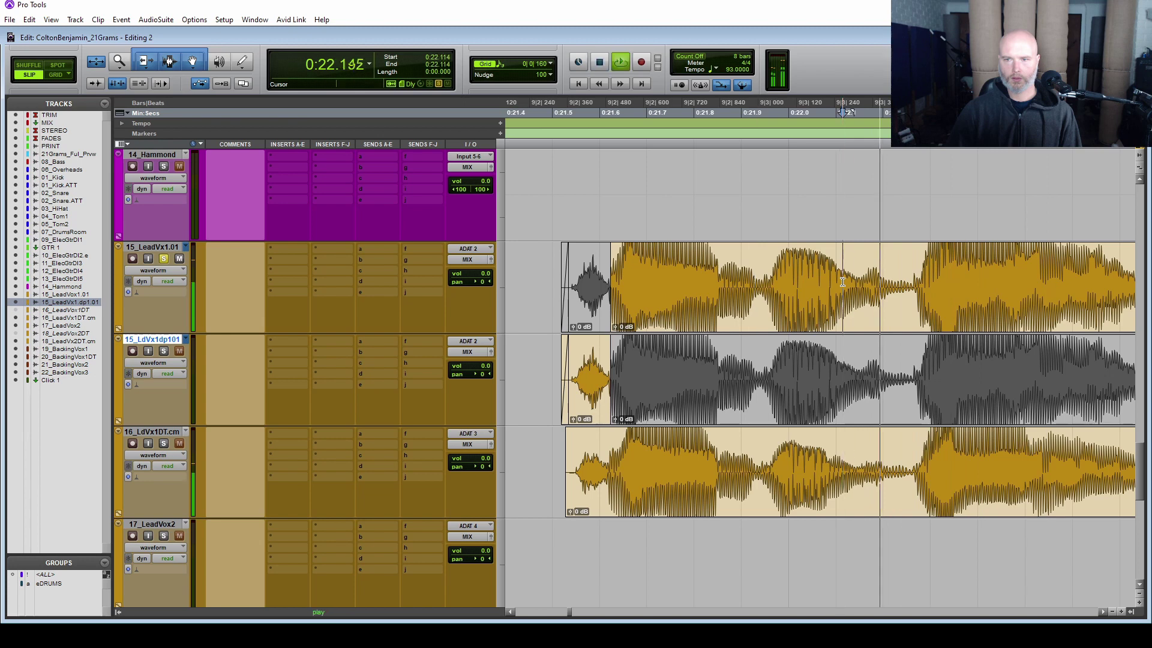
left_click_drag(906, 306, 851, 308)
key("space")
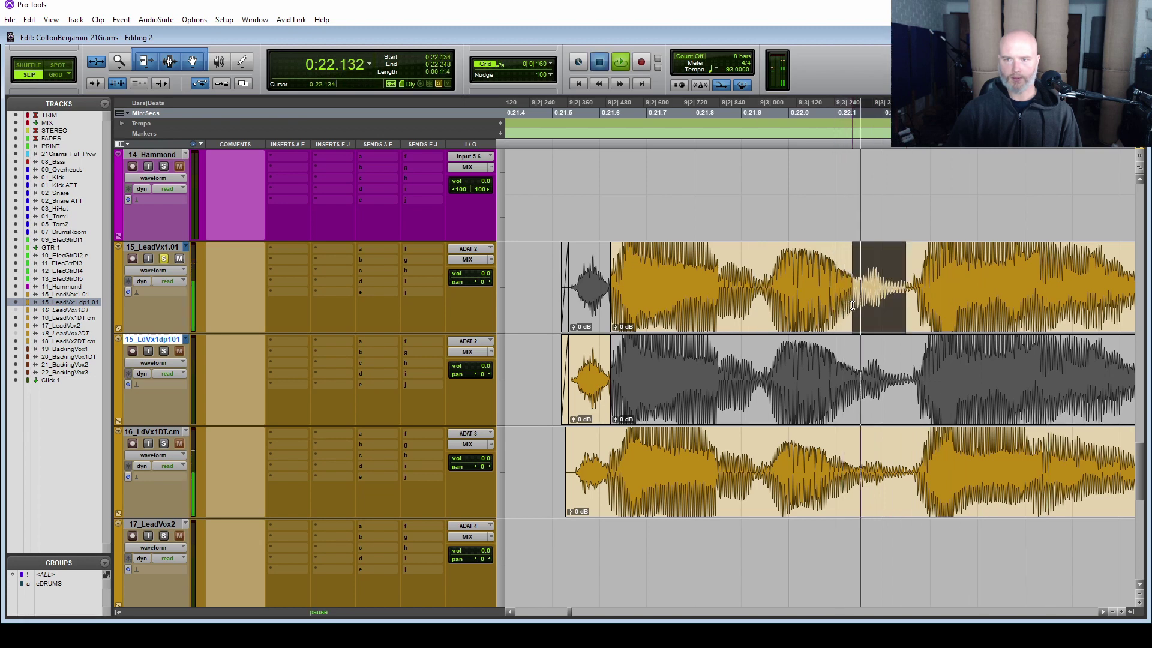
key("space")
left_click(853, 309, "shift")
key("space")
Step: Play the lead vocal from 22.182 to check the edit and hear the rest of the phrase
key("space")
left_click(857, 309, "shift")
key("space")
key("space")
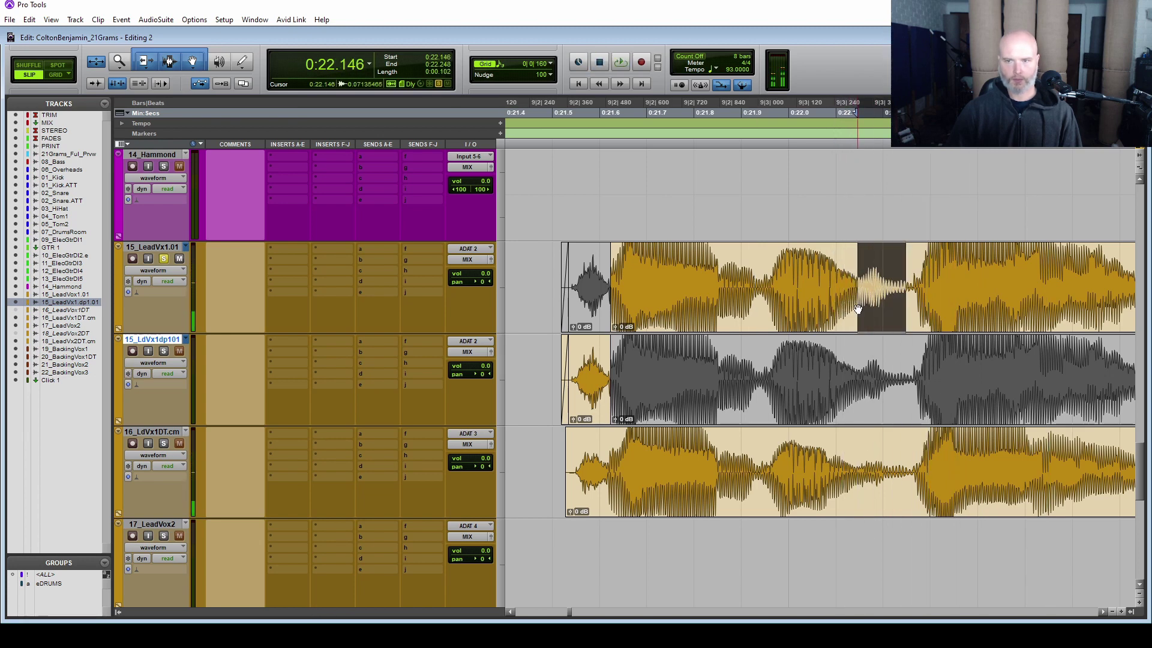
left_click(908, 297, "shift")
key("b")
key("ctrl+m")
key("semicolon")
key("b")
key("ctrl+m")
scroll(918, 294, "right", 3)
left_click(616, 270)
key("space")
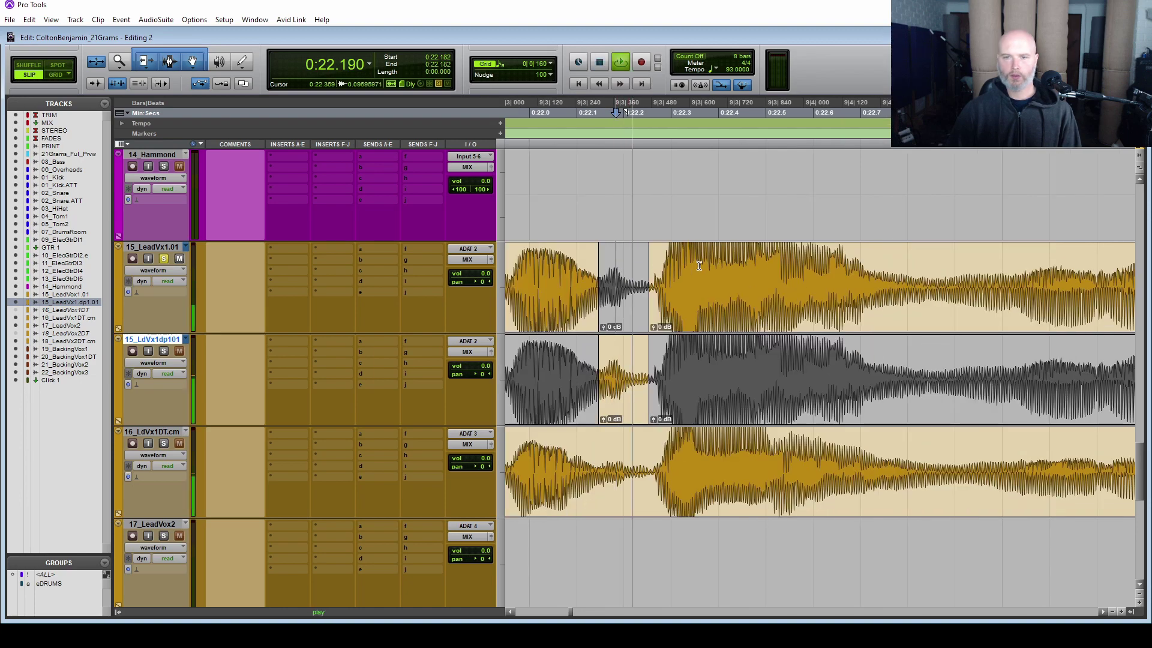
scroll(748, 280, "right", 3)
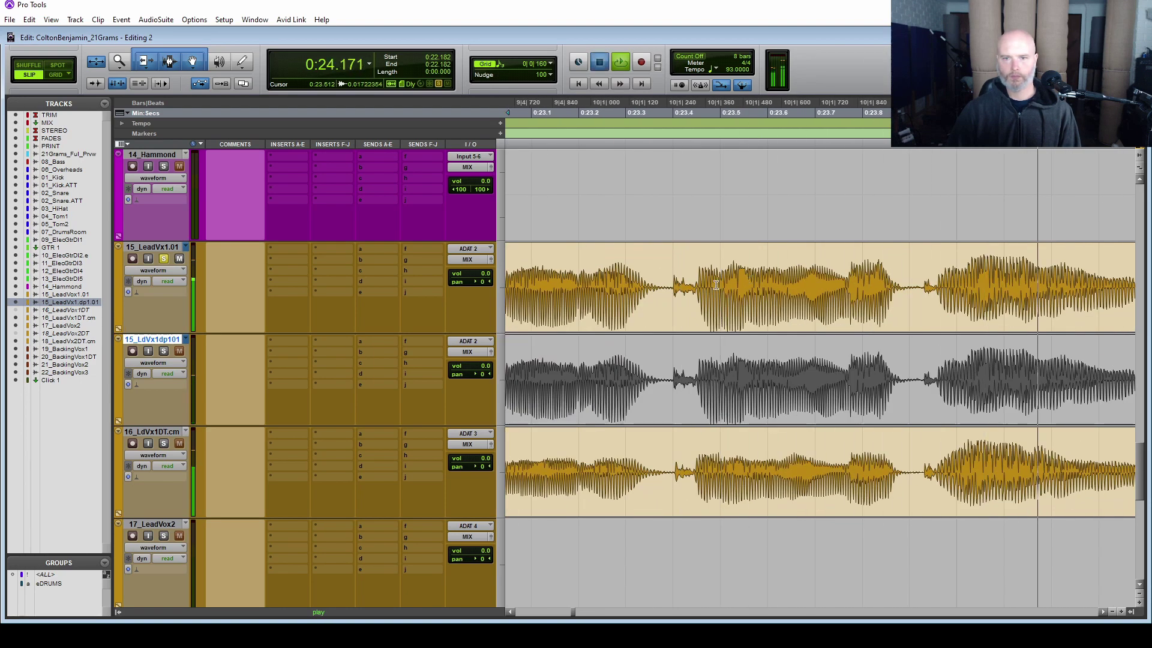
key("space")
Step: Separate and mute the two short consonants near 23.4 and 23.94 on 15_LeadVx1.01, and unmute their matching pieces on the duplicate track
left_click_drag(667, 283, 697, 283)
key("ctrl+m")
key("semicolon")
key("ctrl+m")
left_click_drag(919, 280, 934, 280)
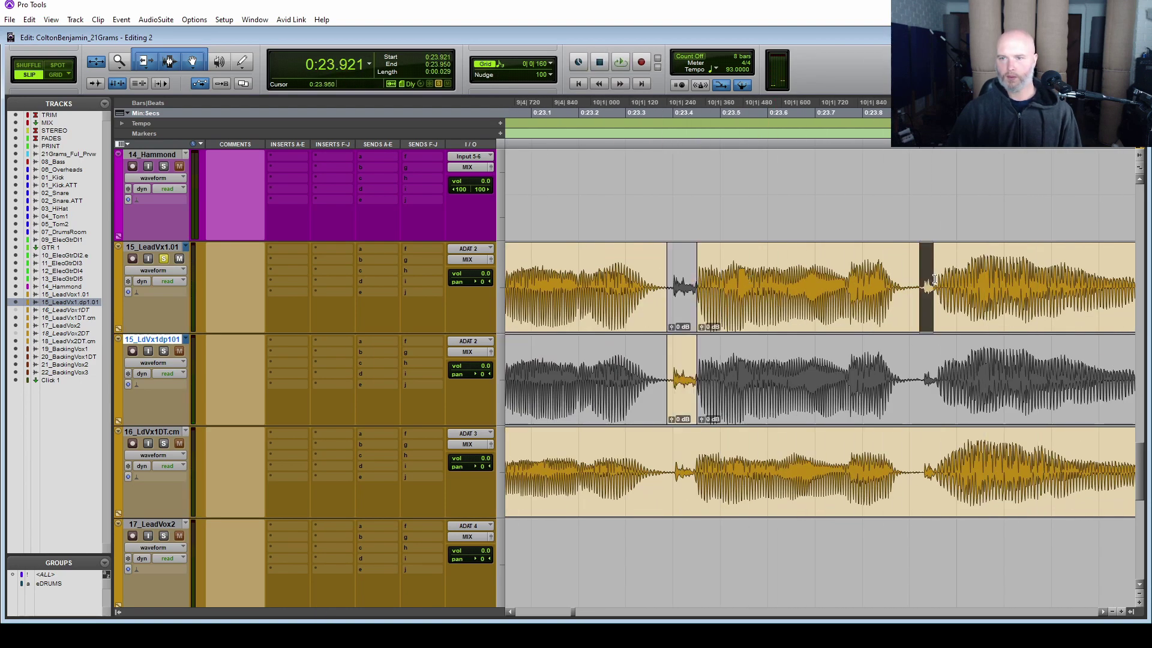
key("ctrl+m")
key("semicolon")
key("ctrl+m")
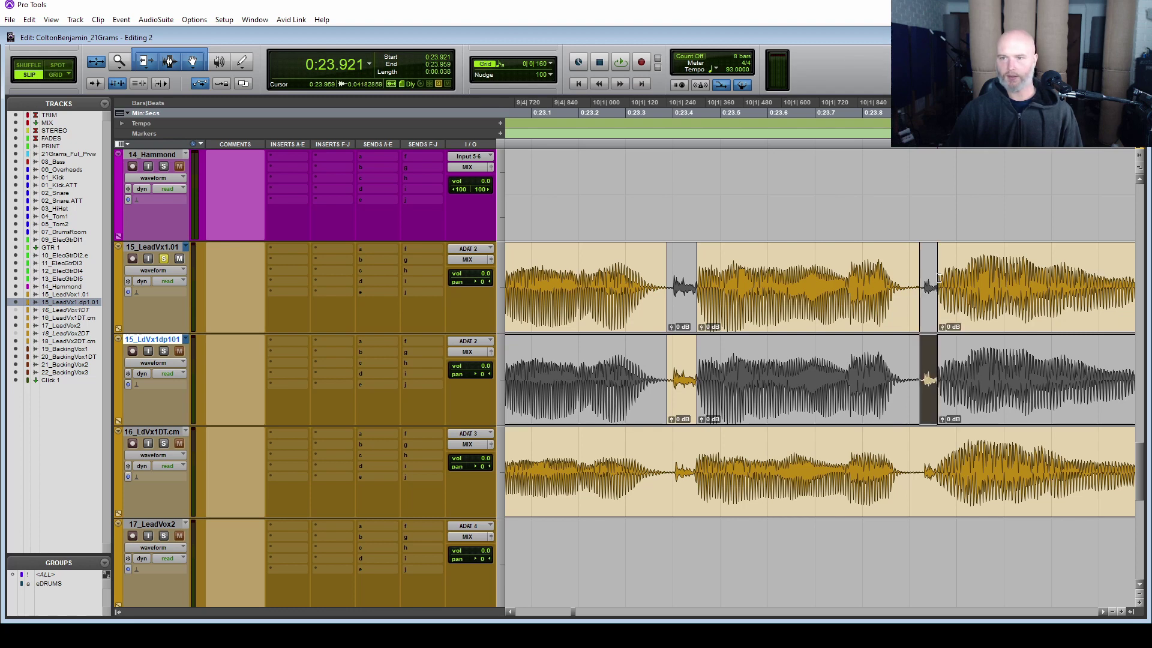
Step: Play through to the next phrase, then mute its separated consonant near 26.88 on 15_LeadVx1.01 and unmute the matching piece on the duplicate
left_click(589, 276)
key("space")
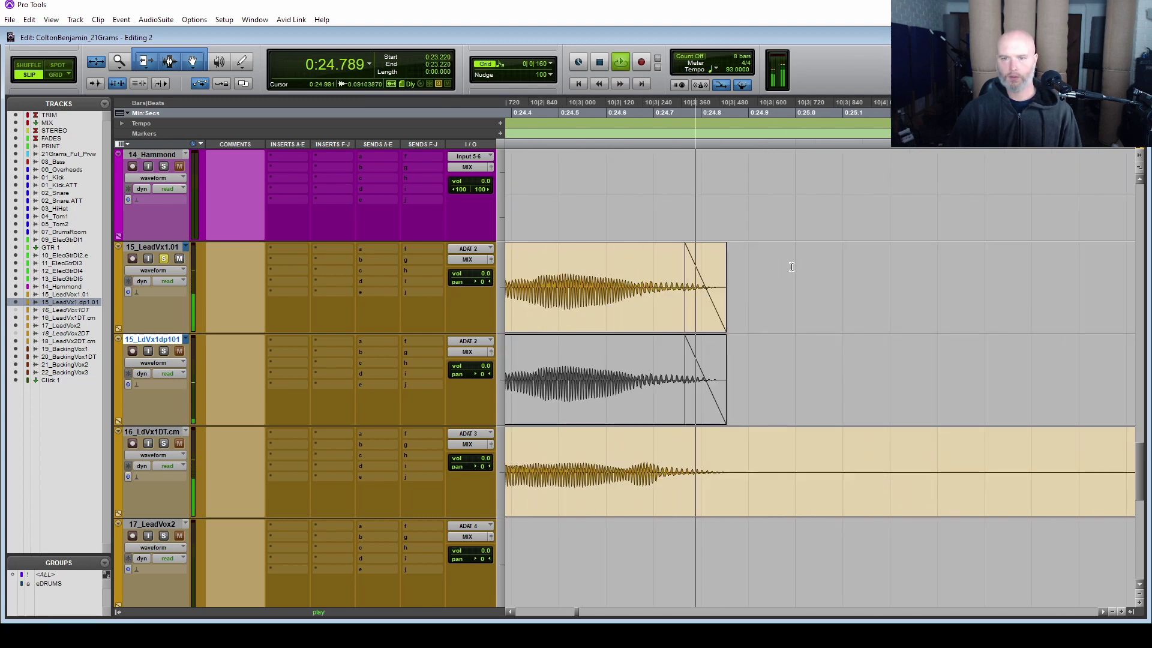
key("space")
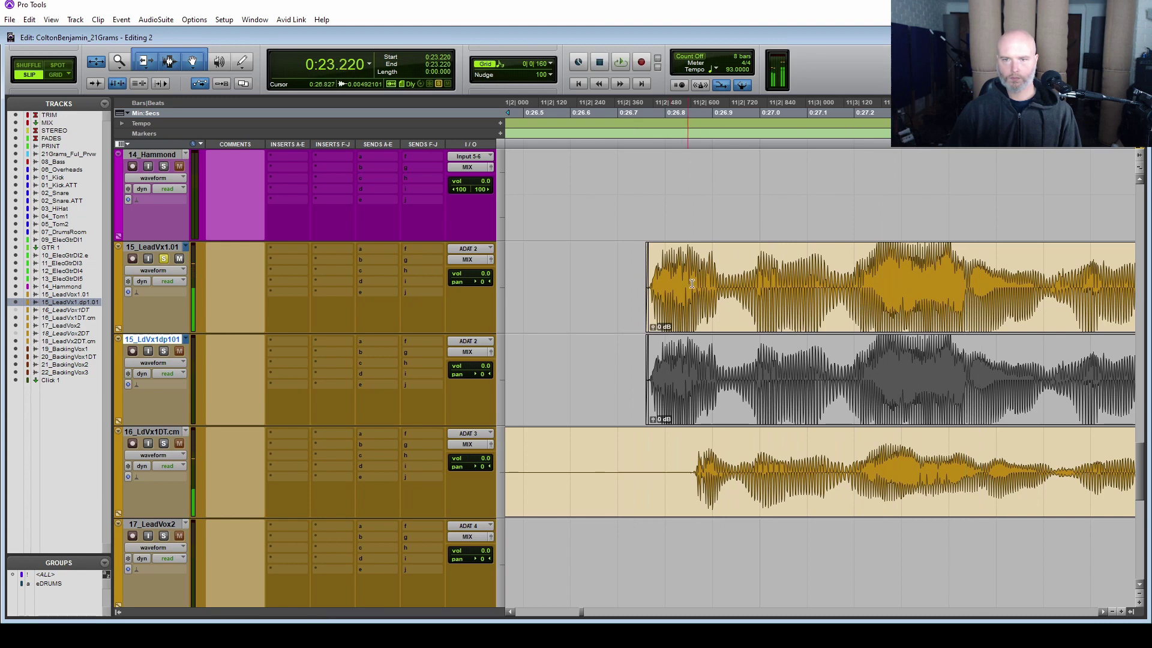
left_click_drag(693, 283, 648, 283)
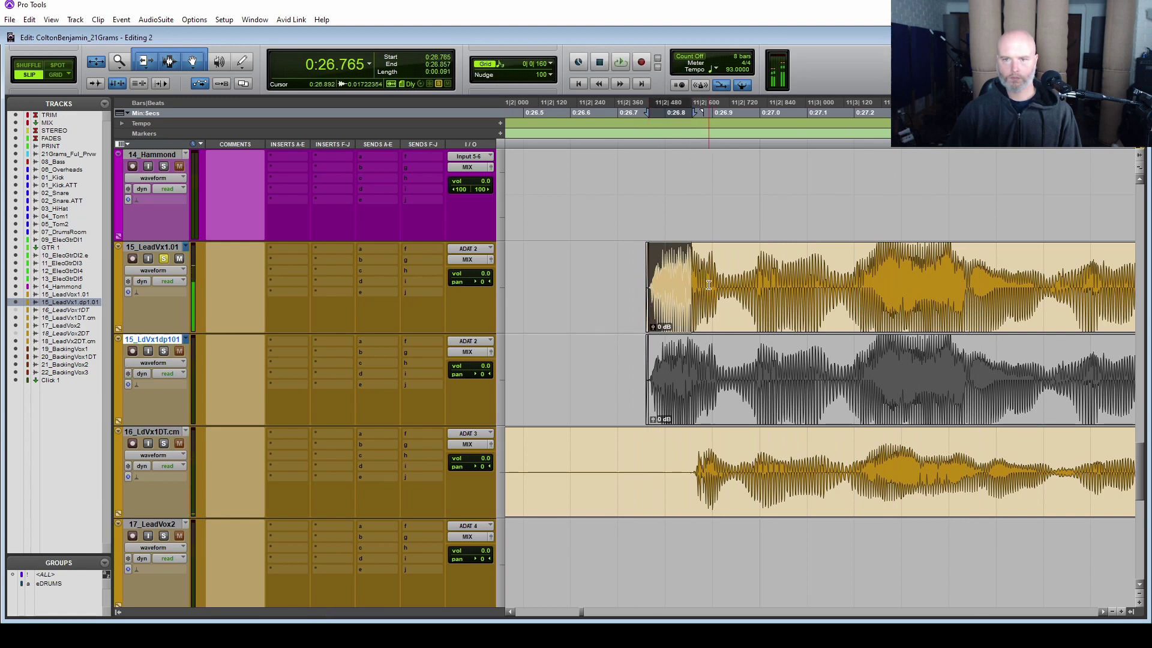
left_click_drag(731, 285, 699, 290)
Step: Audition the second lead vocal phrase from 26.722 and from 27.183
key("space")
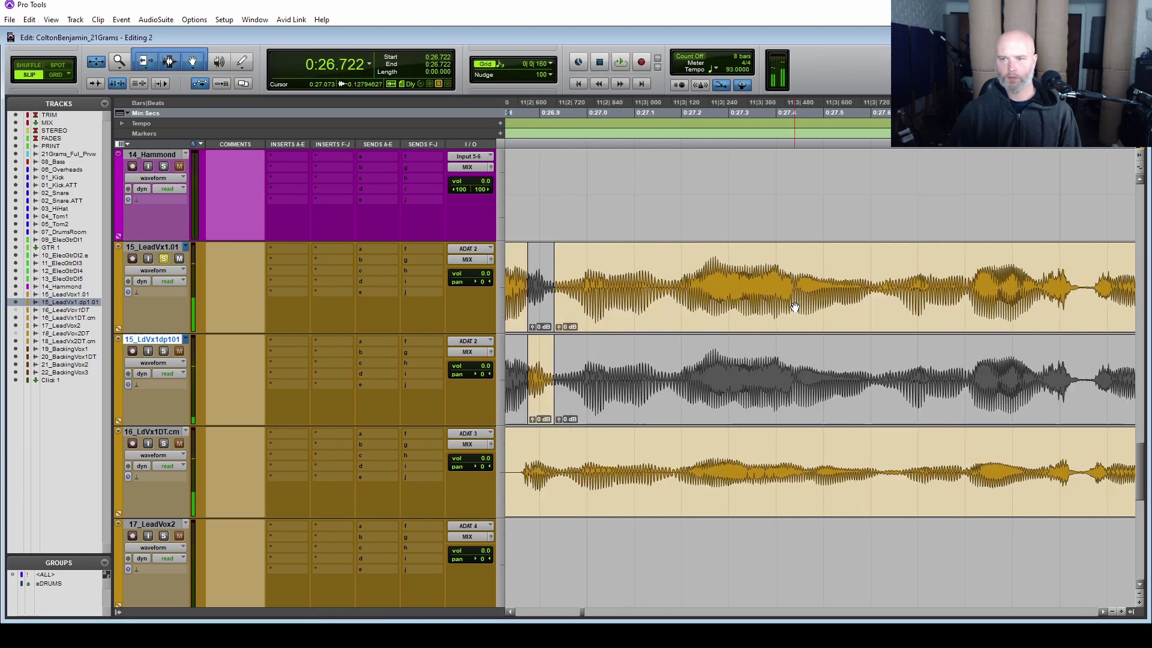
key("space")
key("space")
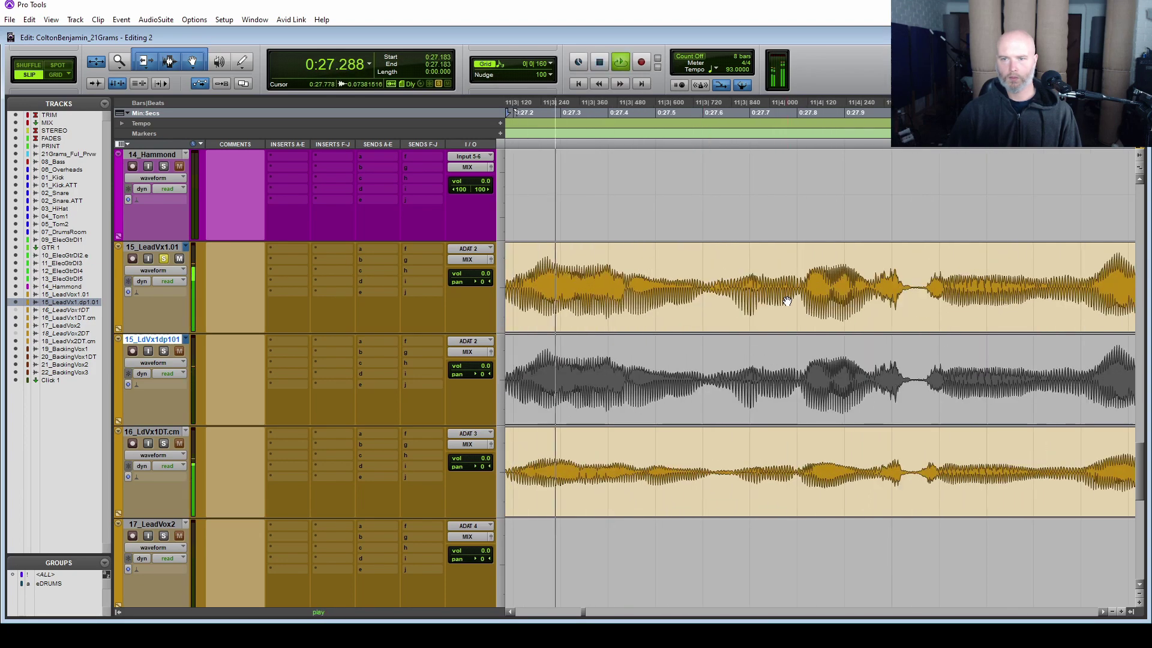
scroll(789, 299, "right", 3)
key("space")
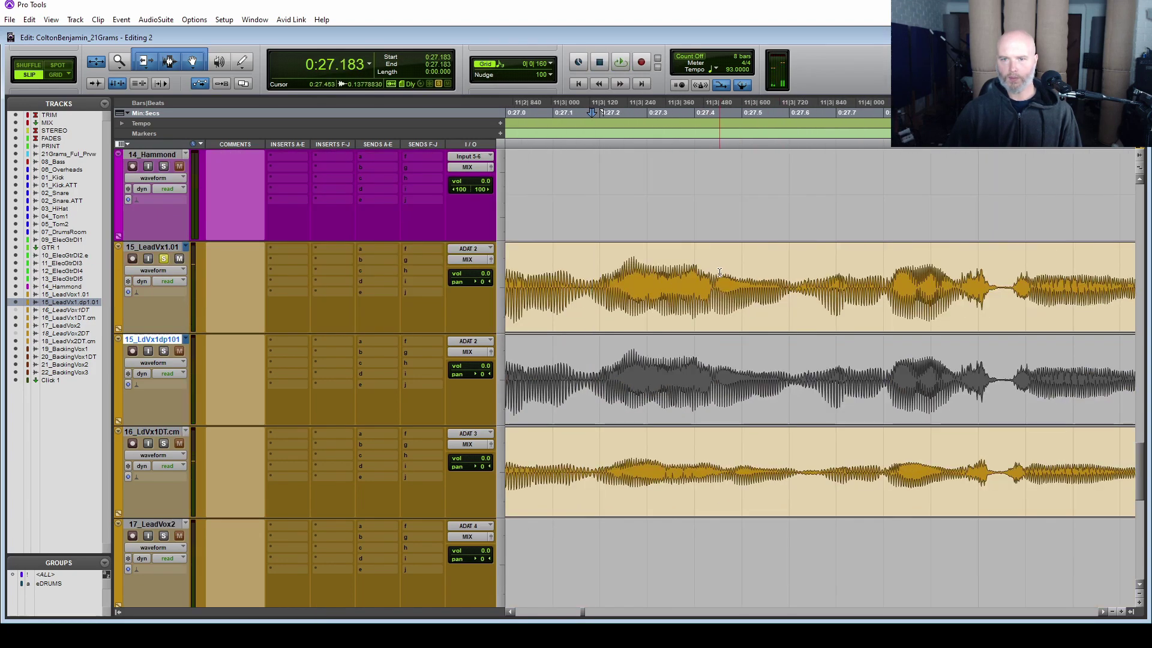
Step: Separate and mute the consonants at about 27.609–27.667 and 27.958–28.113 on 15_LeadVx1.01, and unmute their matching pieces on the duplicate
left_click_drag(717, 277, 820, 282)
key("space")
key("space")
left_click(793, 279)
key("space")
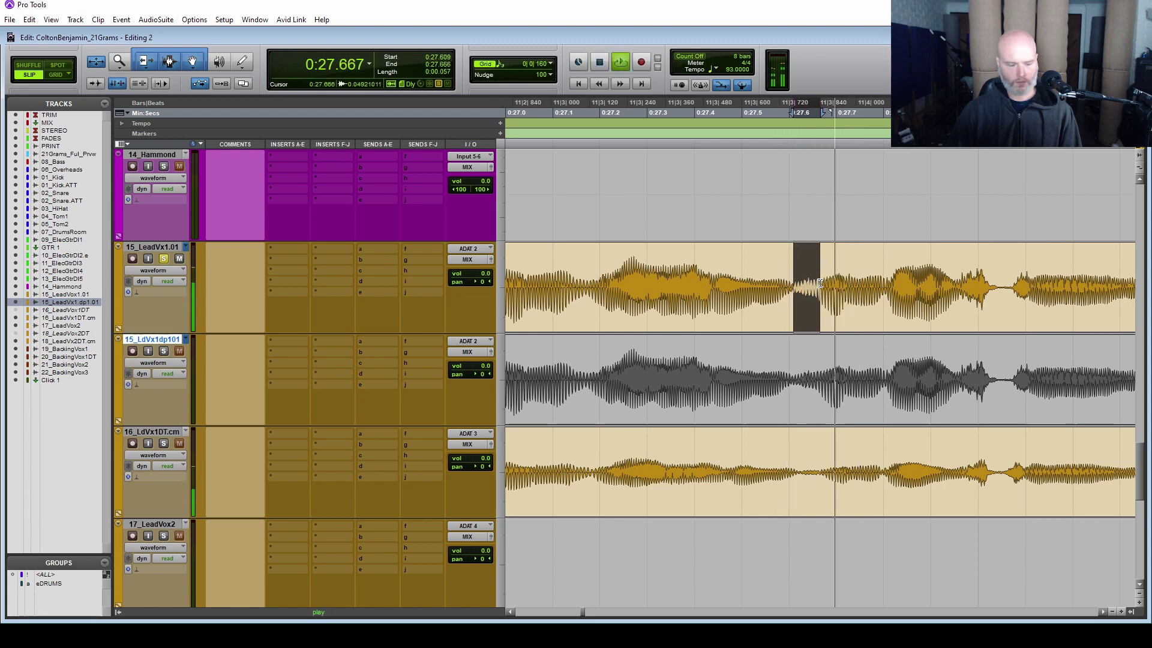
key("ctrl+m")
key("semicolon")
key("ctrl+m")
left_click_drag(958, 282, 1032, 277)
key("ctrl+m")
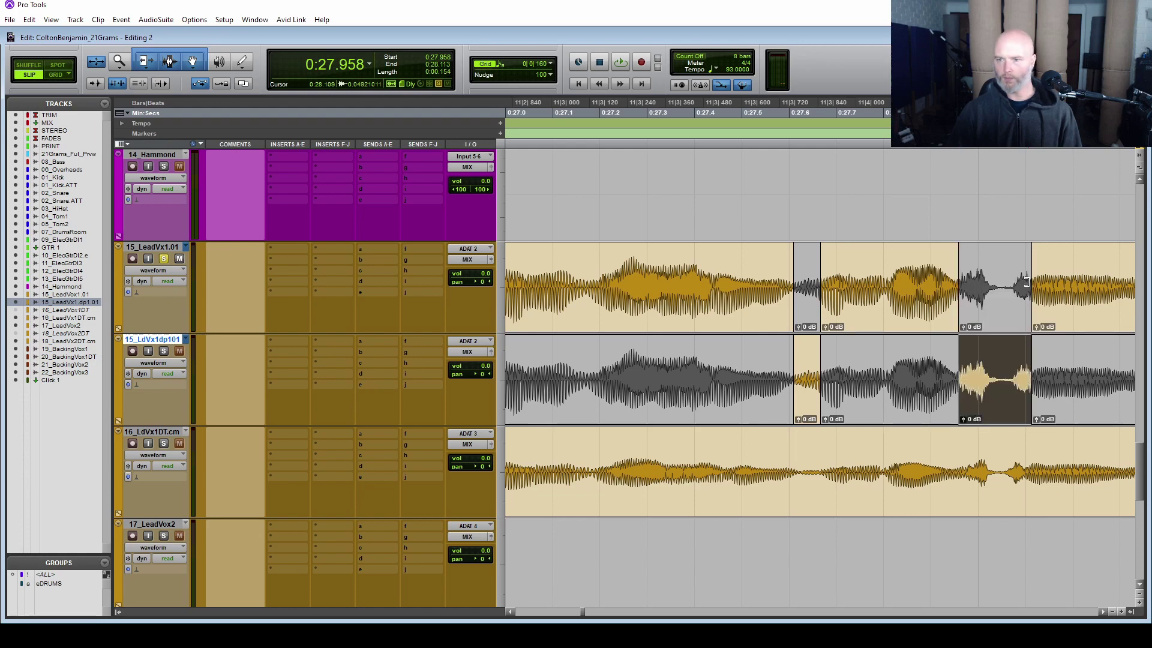
scroll(1020, 294, "right", 10)
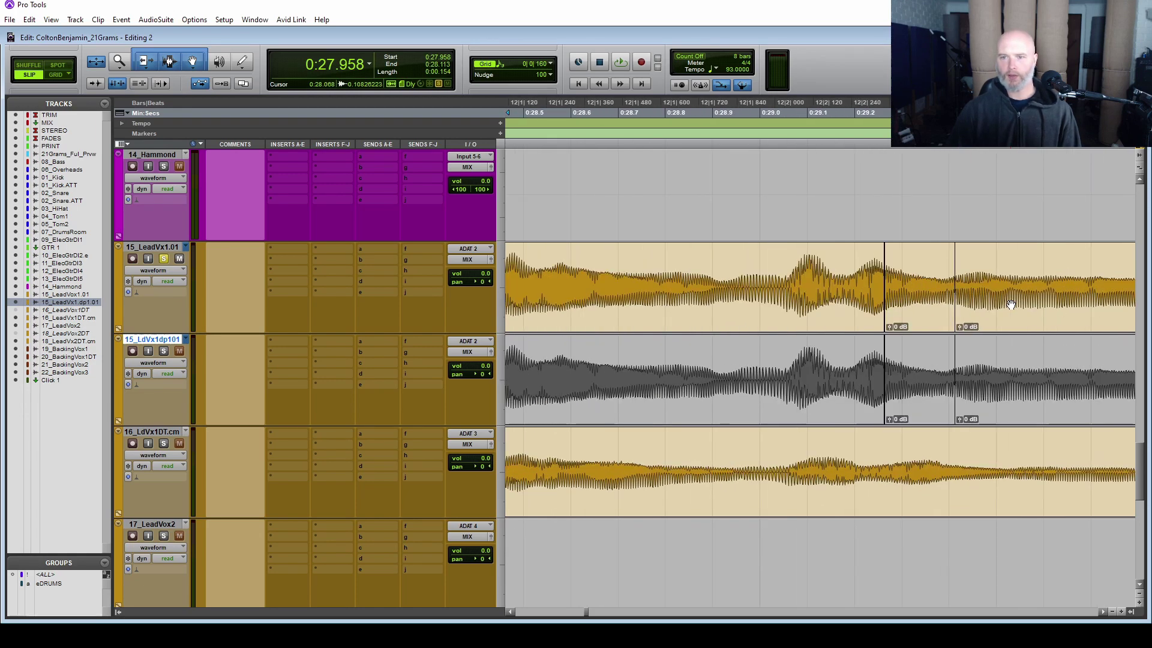
left_click(771, 247)
scroll(774, 252, "right", 3)
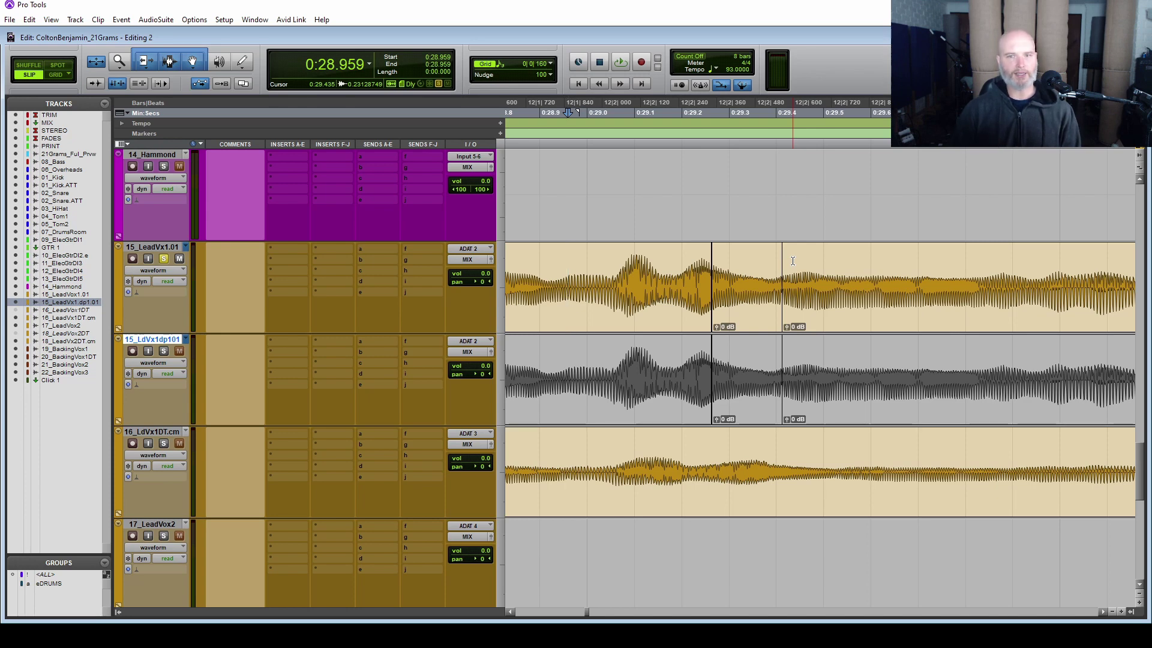
Step: Delete the duplicate track 16_LeadVox1DT.cm.dup1.cm together with its active clips
key("r")
key("r")
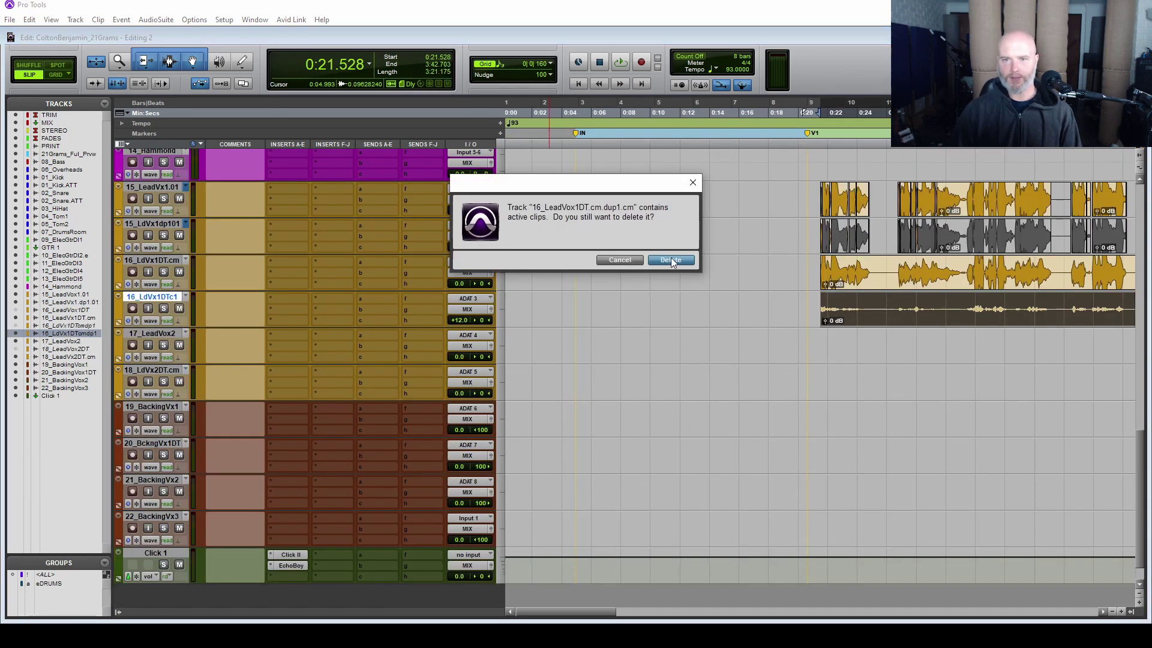
left_click(671, 260)
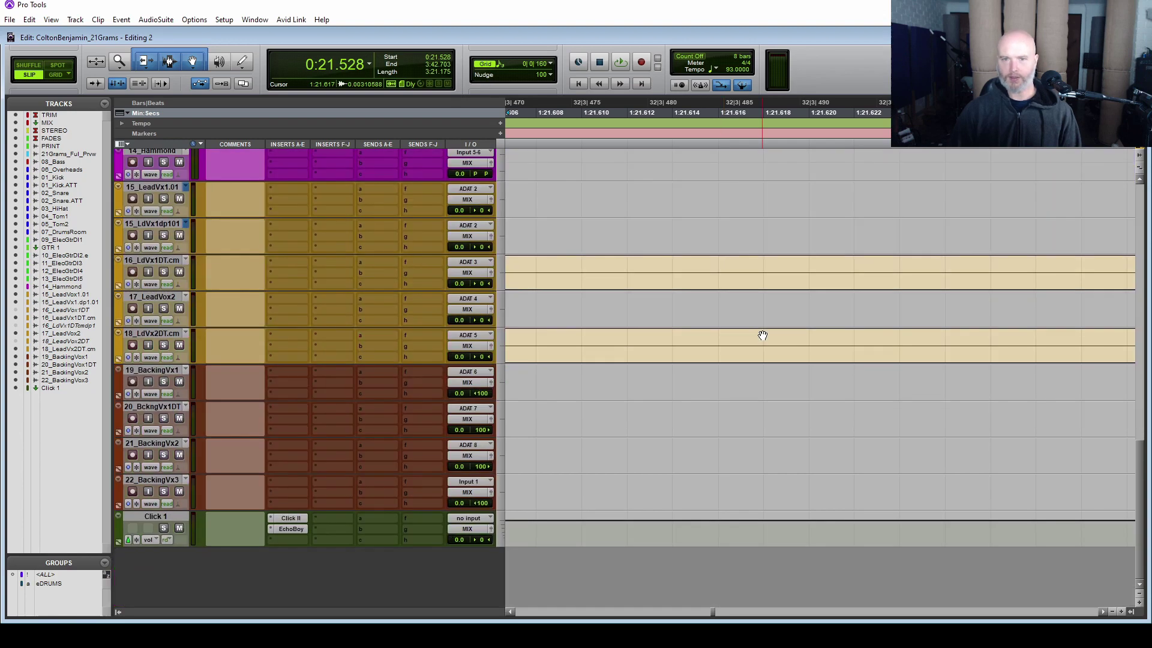
scroll(762, 335, "up", 5)
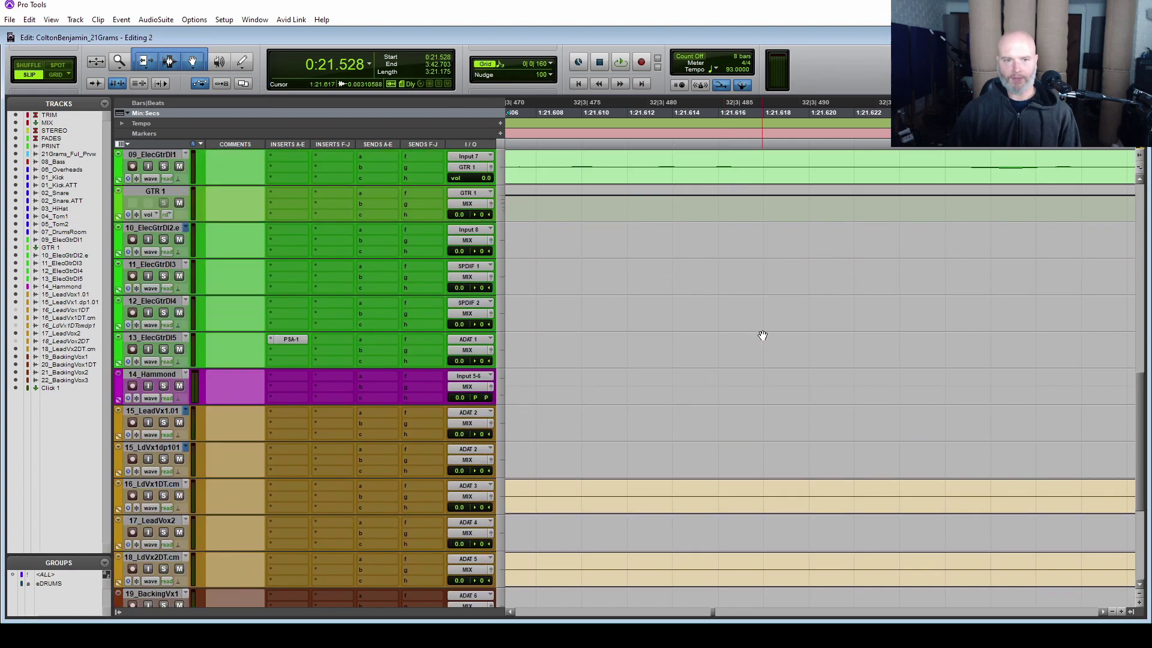